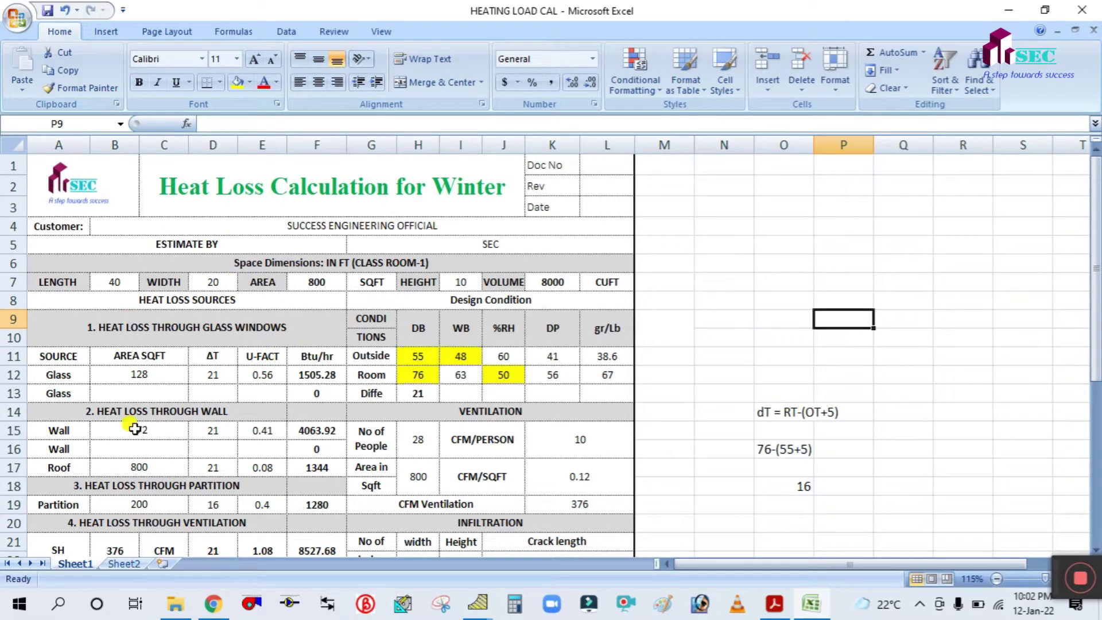
# Step: Review the floor plan in the DWG.pdf drawing and the customer, estimator and space dimension header rows of the heat loss sheet
pyautogui.click(774, 604)
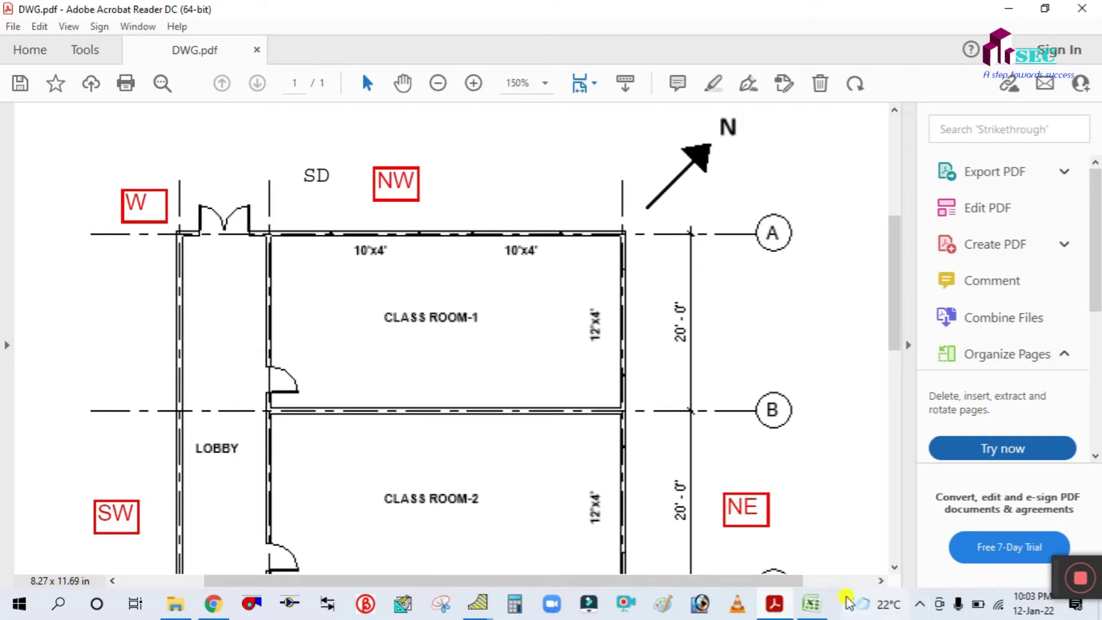
pyautogui.click(786, 607)
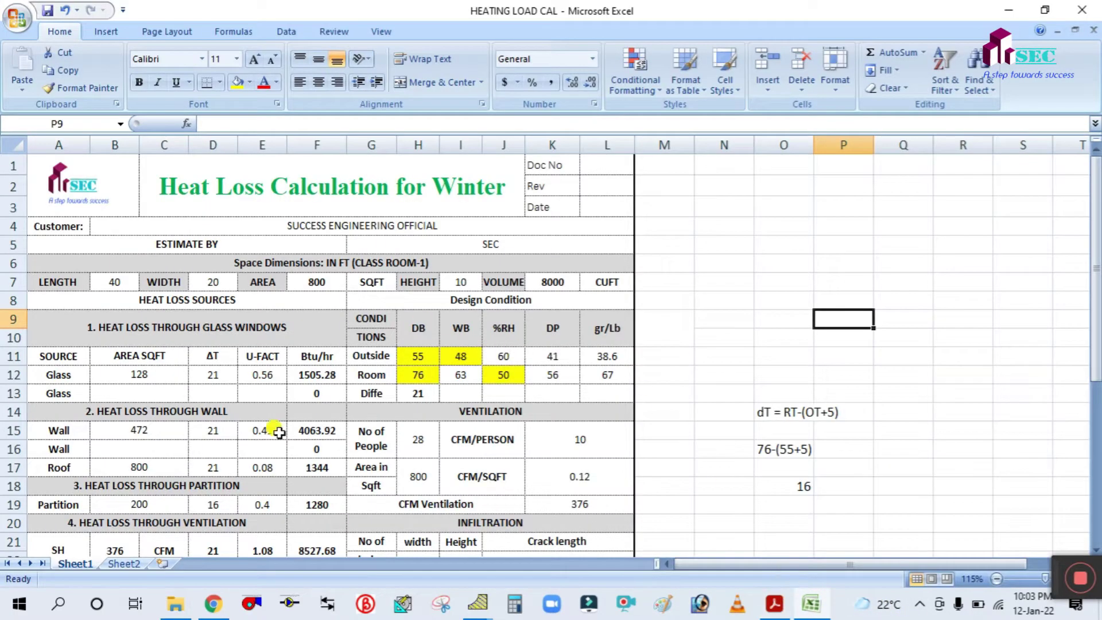
pyautogui.click(769, 607)
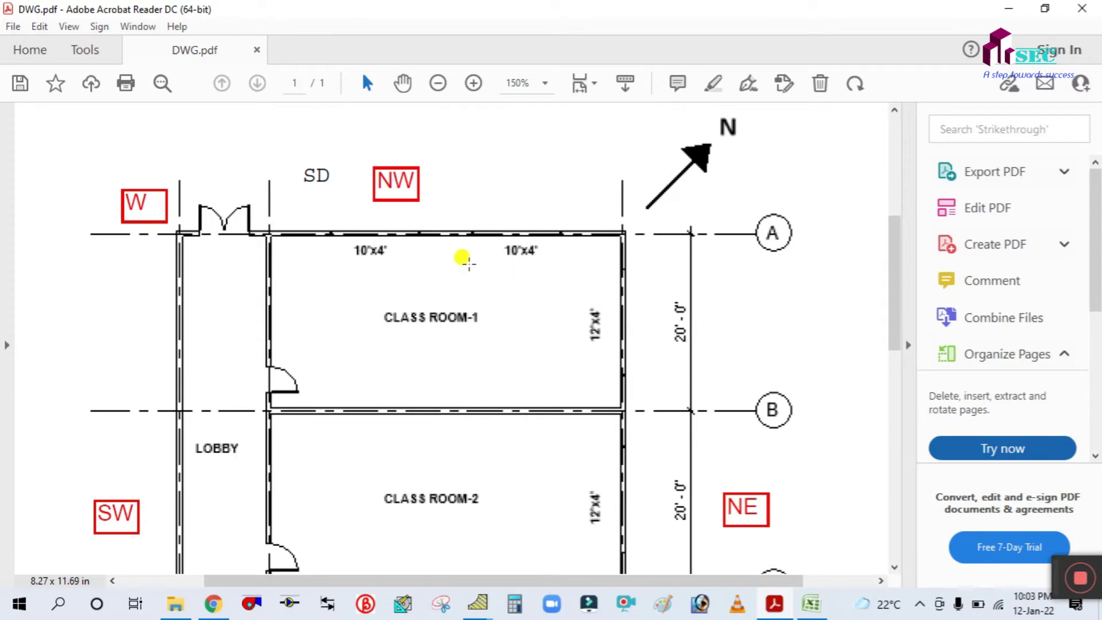
pyautogui.click(811, 603)
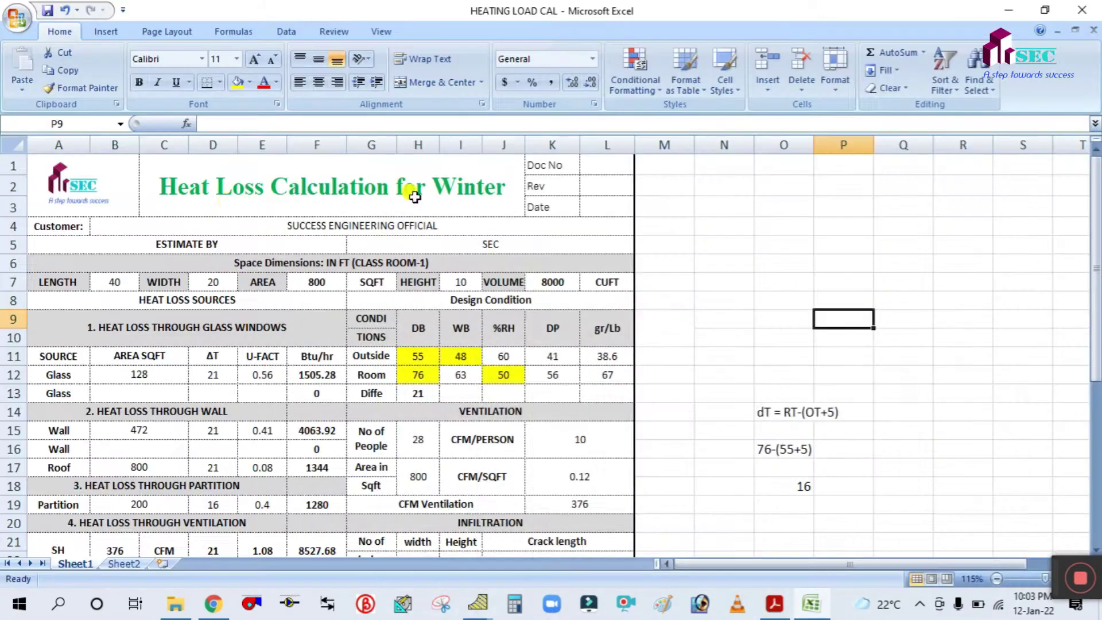
pyautogui.click(772, 606)
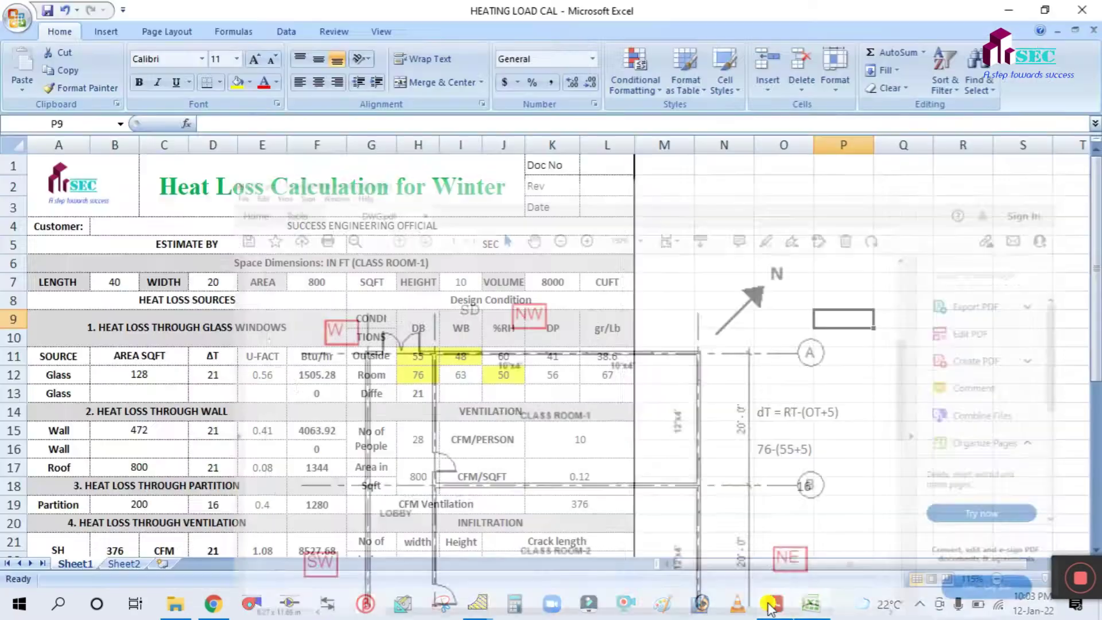
pyautogui.click(275, 225)
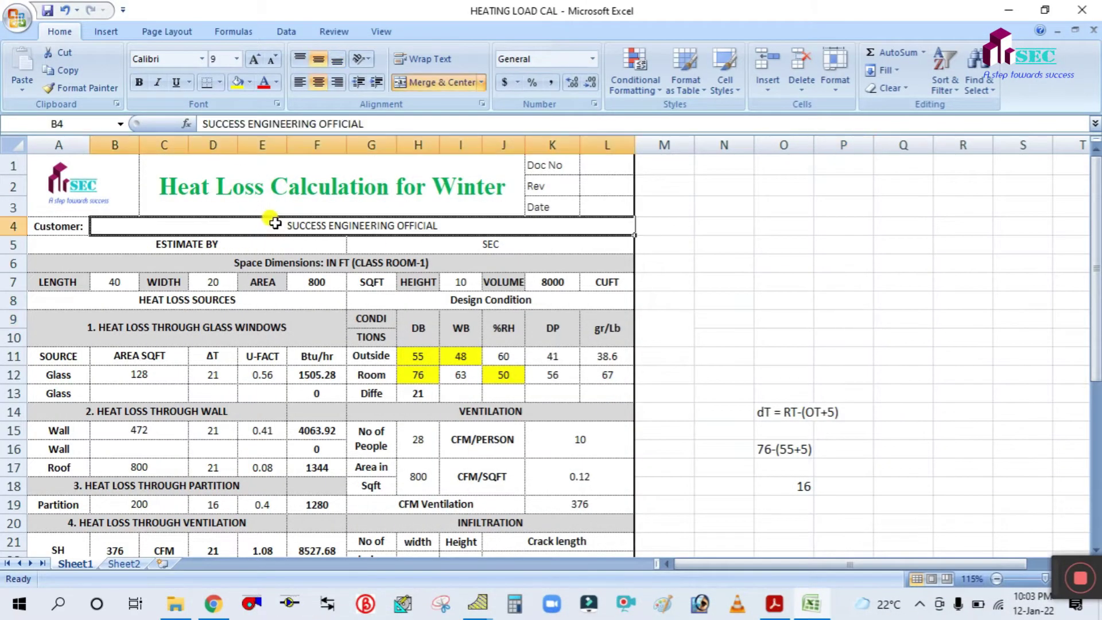
pyautogui.click(253, 243)
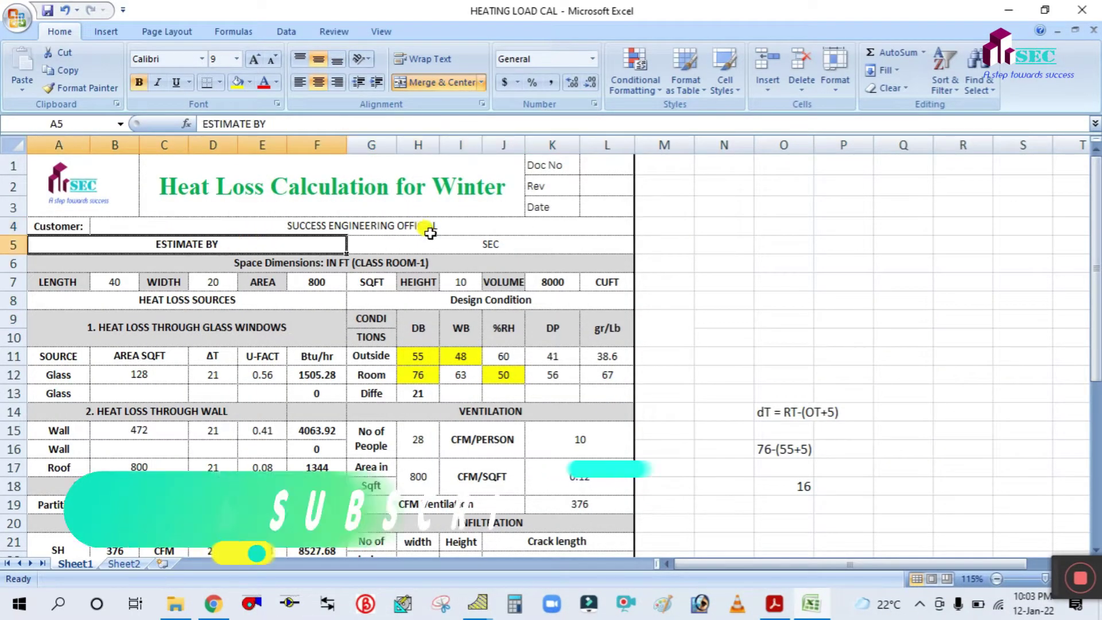
pyautogui.click(465, 241)
pyautogui.click(276, 261)
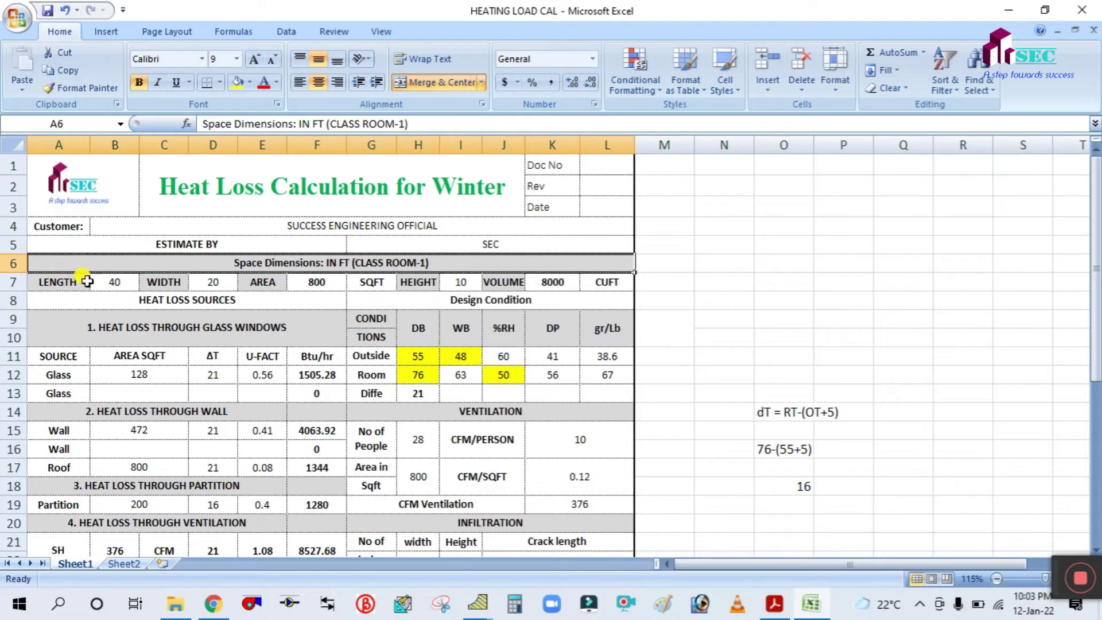
# Step: Check the classroom dimensions in the DWG.pdf drawing and clear the length and width values in the heat loss workbook
pyautogui.click(108, 282)
pyautogui.click(774, 604)
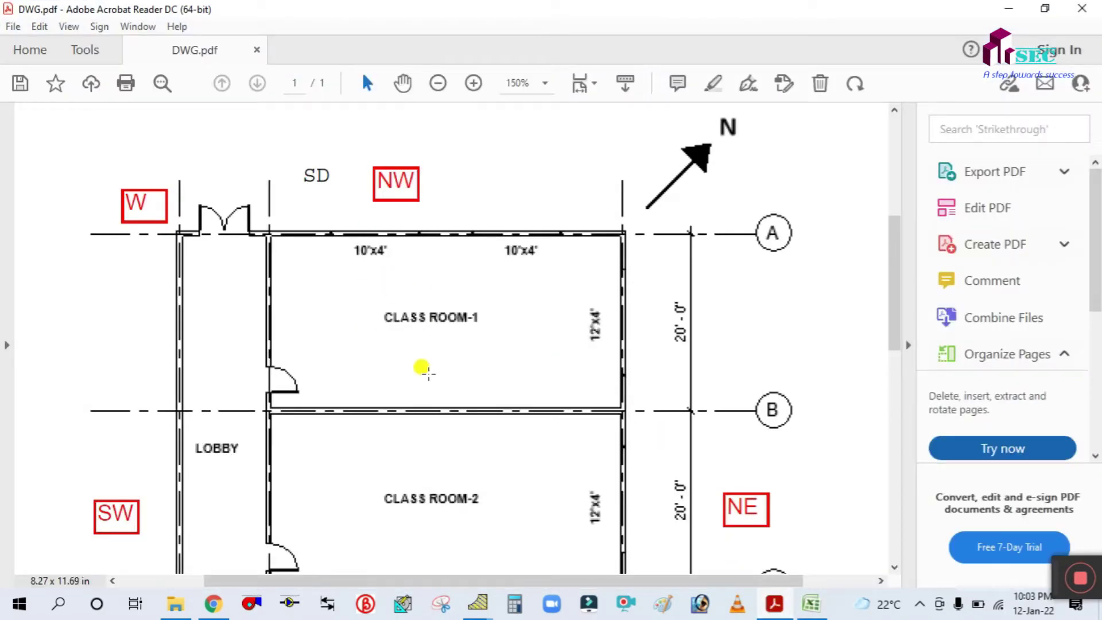
pyautogui.scroll(-8, 629, 364)
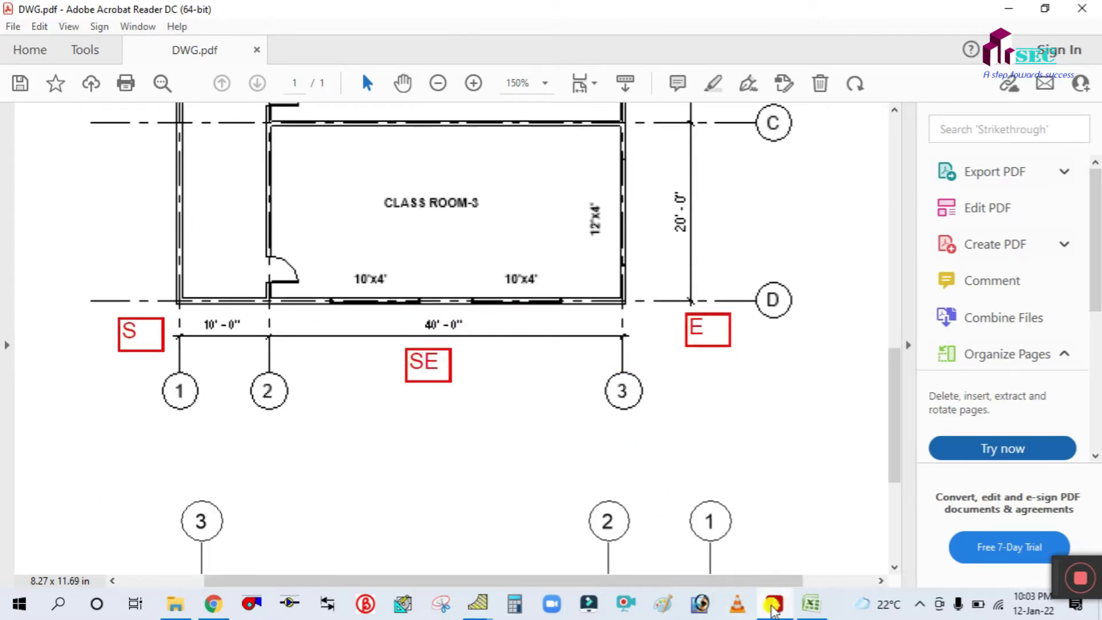
pyautogui.click(811, 603)
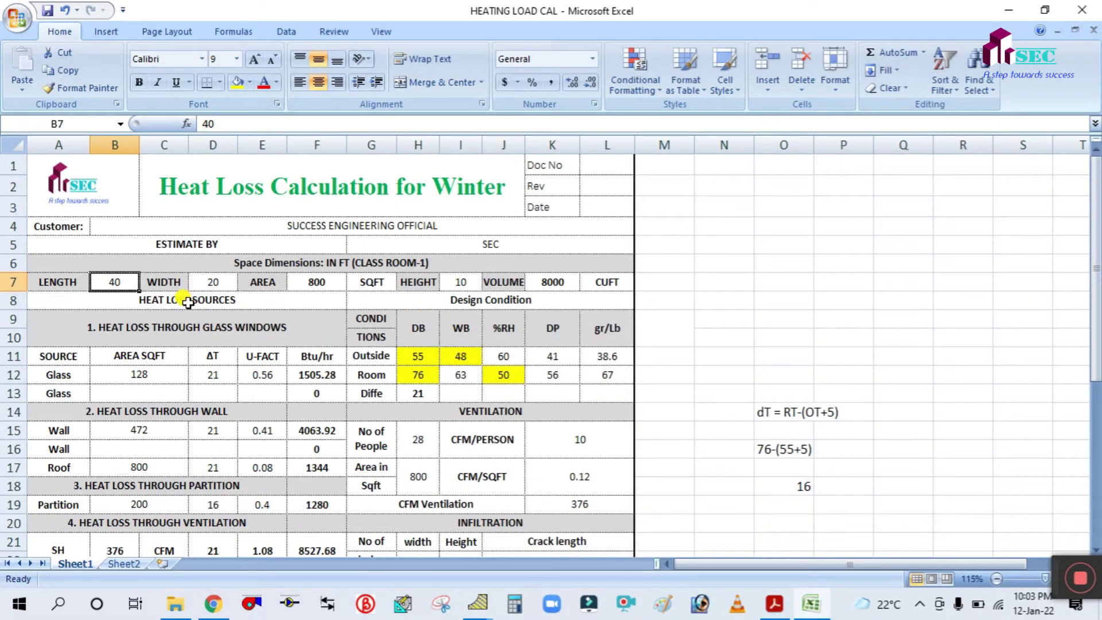
pyautogui.press('Delete')
pyautogui.click(206, 283)
pyautogui.press('Delete')
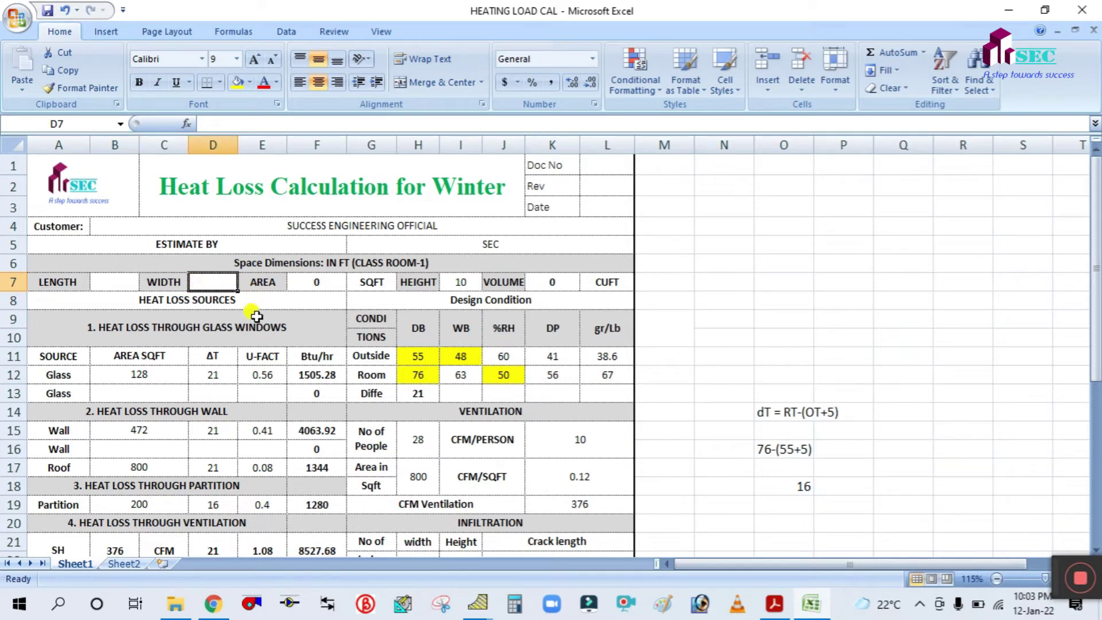
# Step: Clear the area and ΔT values of the first glass row in the glass windows section
pyautogui.click(283, 325)
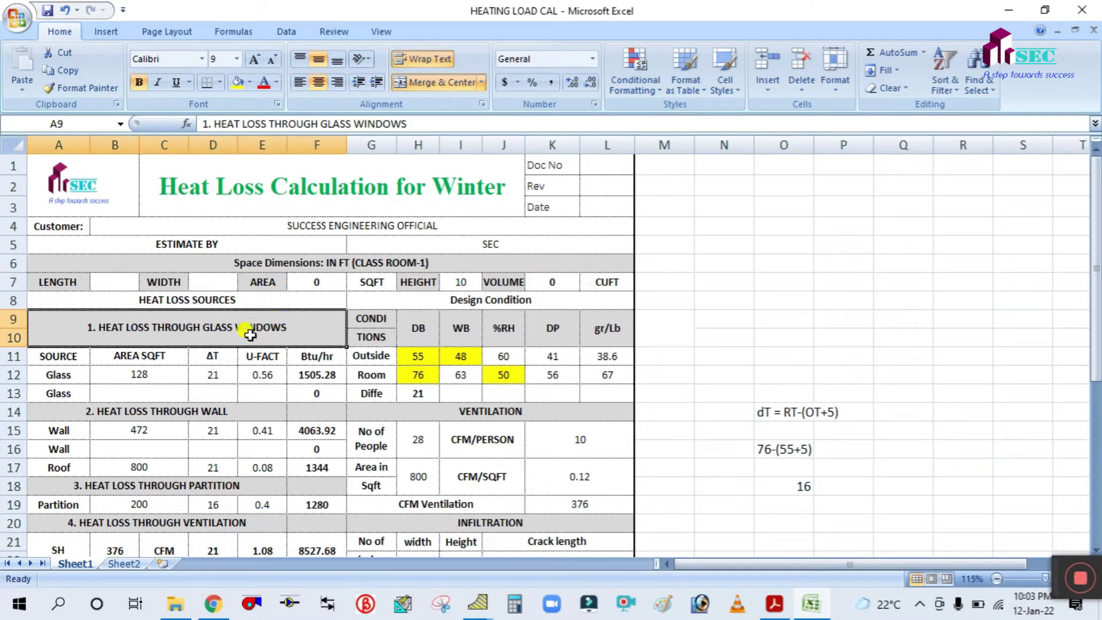
pyautogui.click(122, 372)
pyautogui.press('Delete')
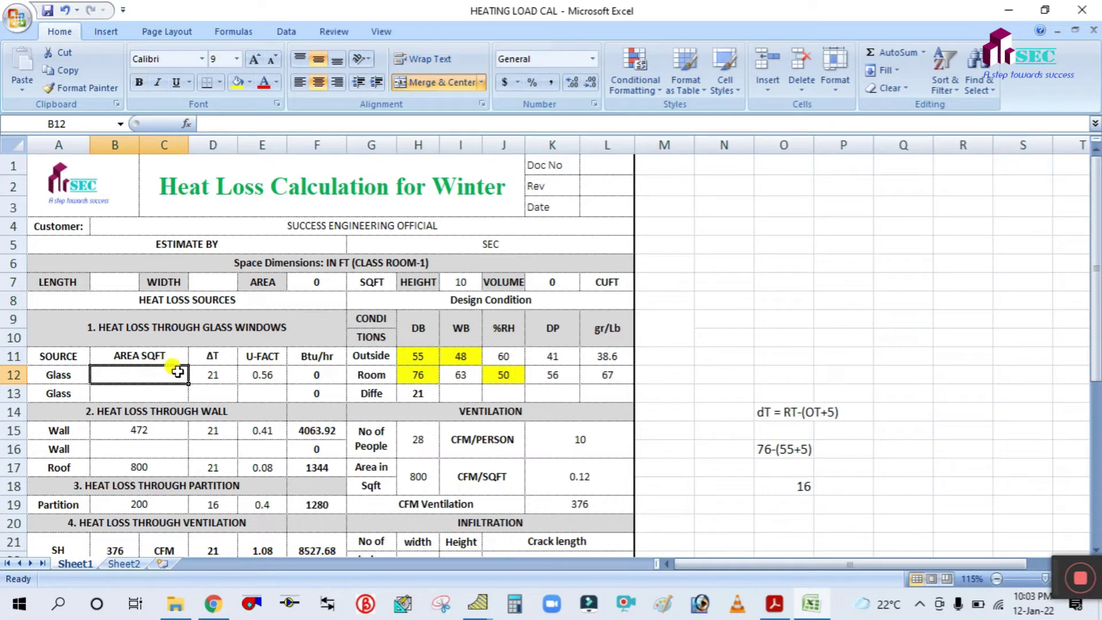
pyautogui.click(208, 377)
pyautogui.press('Delete')
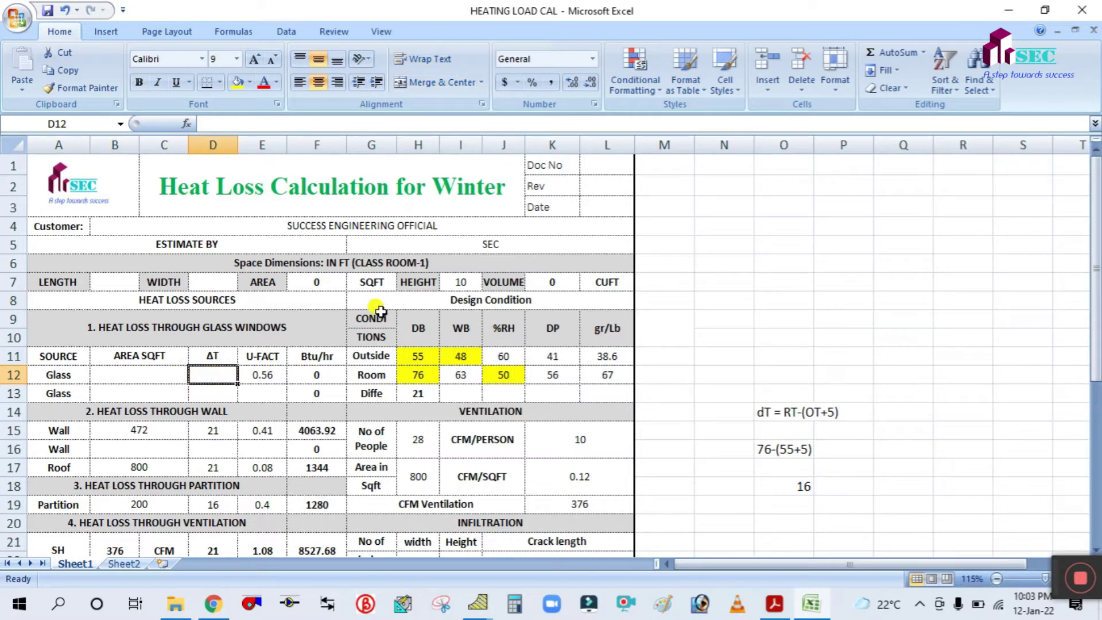
# Step: Clear the DB and %RH design values for outside and room, along with the outside WB value
pyautogui.scroll(-1, 403, 359)
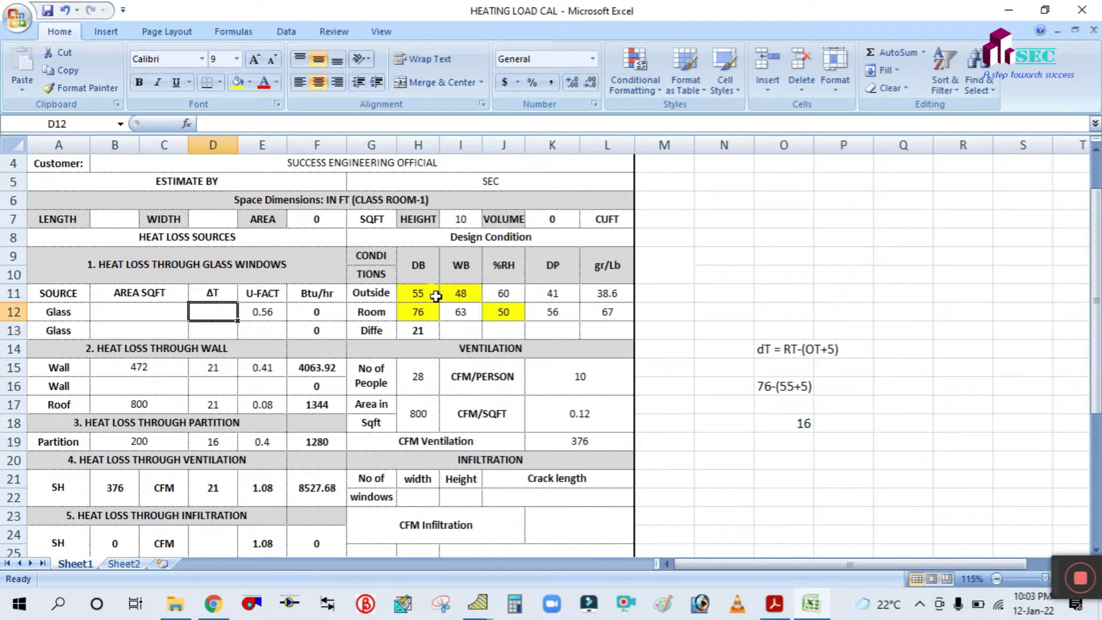
pyautogui.moveTo(436, 296)
pyautogui.mouseDown()
pyautogui.moveTo(423, 288)
pyautogui.moveTo(423, 310)
pyautogui.mouseUp()
pyautogui.press('Delete')
pyautogui.click(462, 294)
pyautogui.press('Delete')
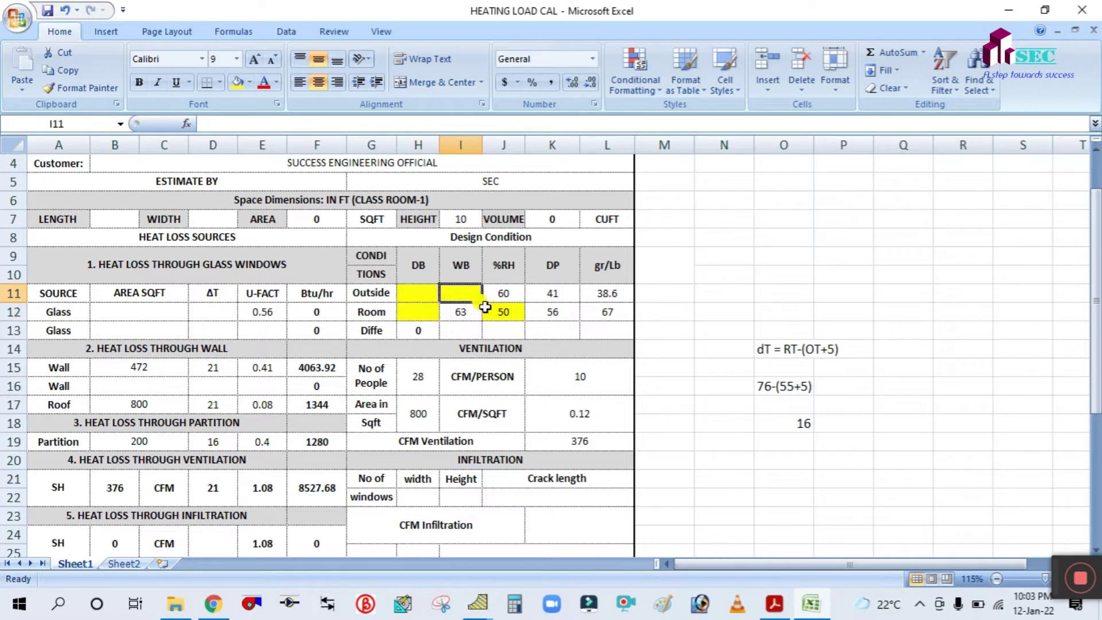
pyautogui.click(504, 312)
pyautogui.press('Delete')
pyautogui.click(503, 294)
pyautogui.press('Delete')
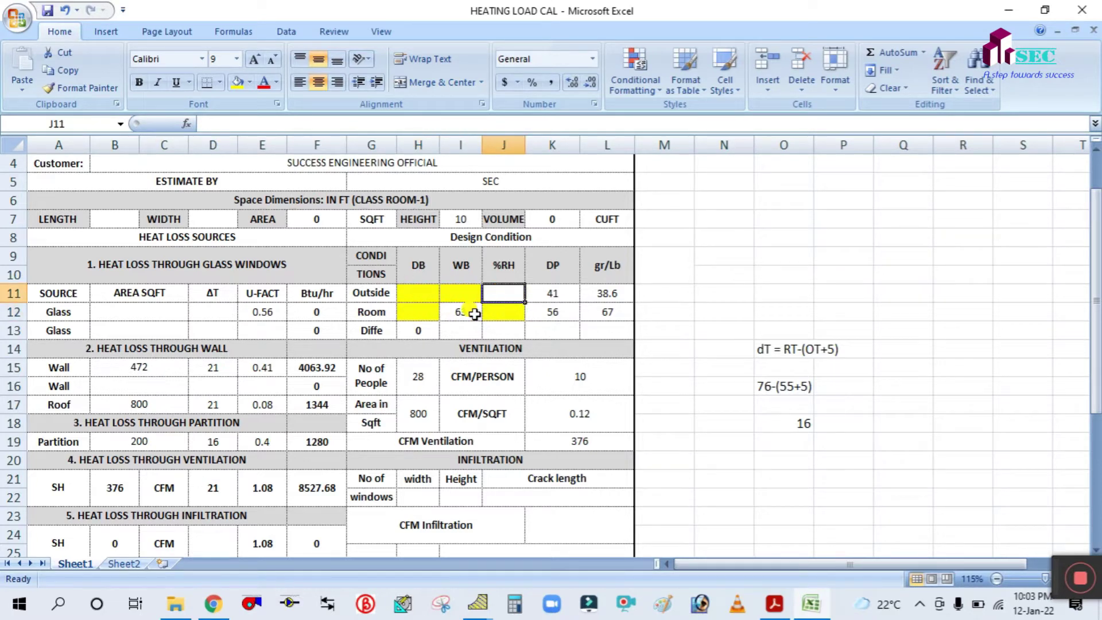
# Step: Clear the room WB value and the DP and gr/Lb design values for both outside and room
pyautogui.click(468, 313)
pyautogui.press('Delete')
pyautogui.moveTo(540, 292); pyautogui.dragTo(541, 310)
pyautogui.press('Delete')
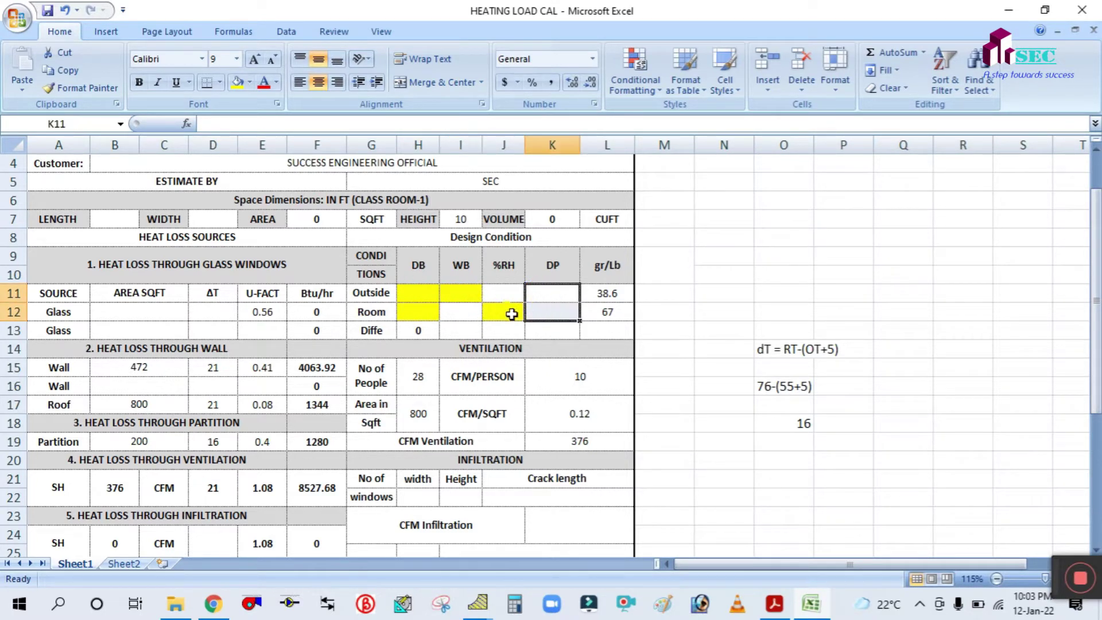
pyautogui.moveTo(607, 291); pyautogui.dragTo(606, 310)
pyautogui.press('Delete')
pyautogui.click(664, 294)
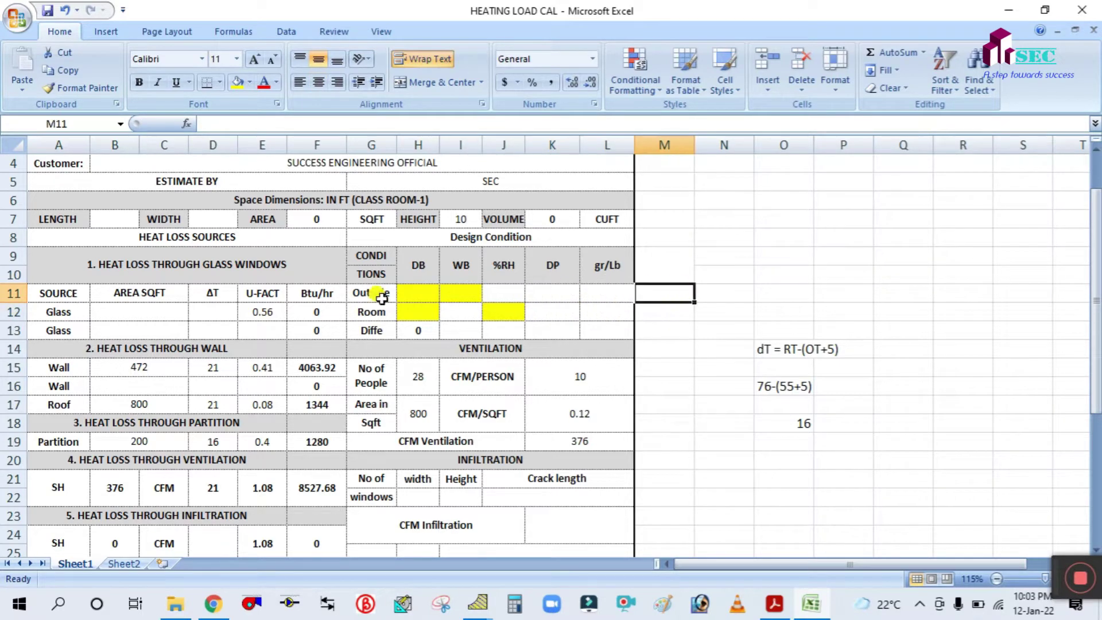
# Step: Clear the area and ΔT values of the wall and roof rows in the wall heat loss section
pyautogui.scroll(-1, 260, 333)
pyautogui.moveTo(129, 320); pyautogui.dragTo(207, 351)
pyautogui.press('Delete')
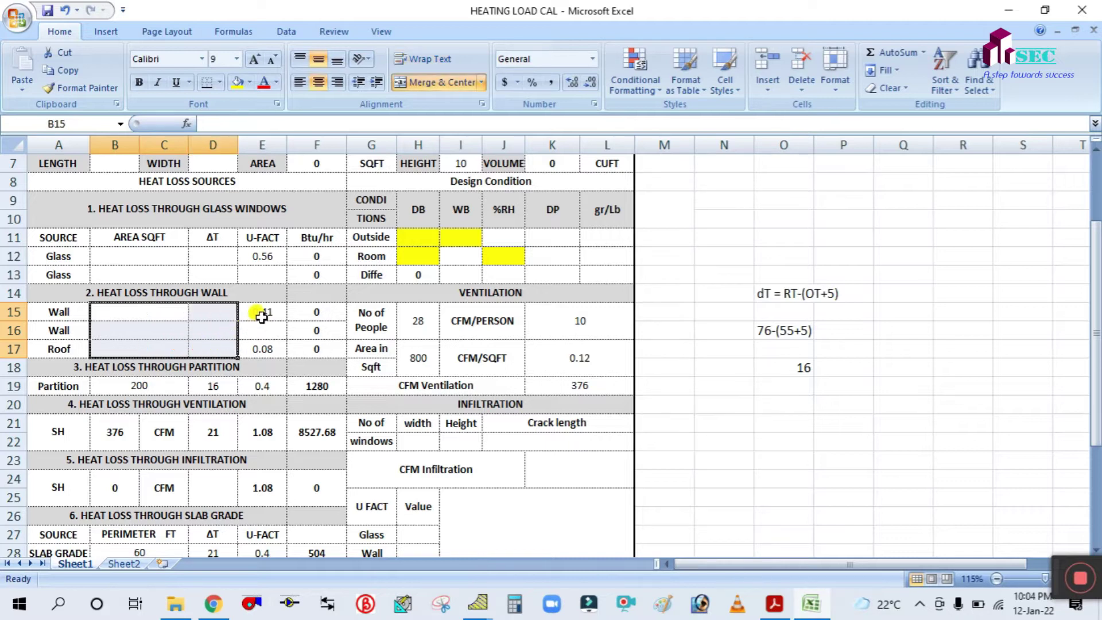
# Step: Clear the ventilation inputs: number of people, area in sqft, CFM/PERSON and CFM/SQFT
pyautogui.moveTo(421, 325); pyautogui.dragTo(418, 352)
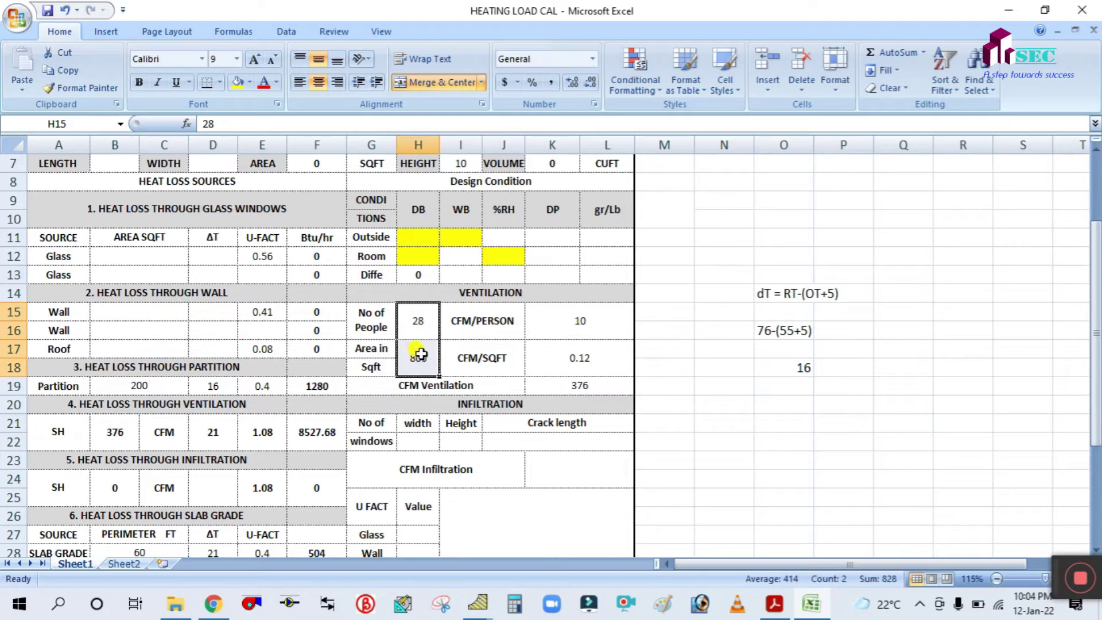
pyautogui.press('Delete')
pyautogui.moveTo(599, 323); pyautogui.dragTo(595, 342)
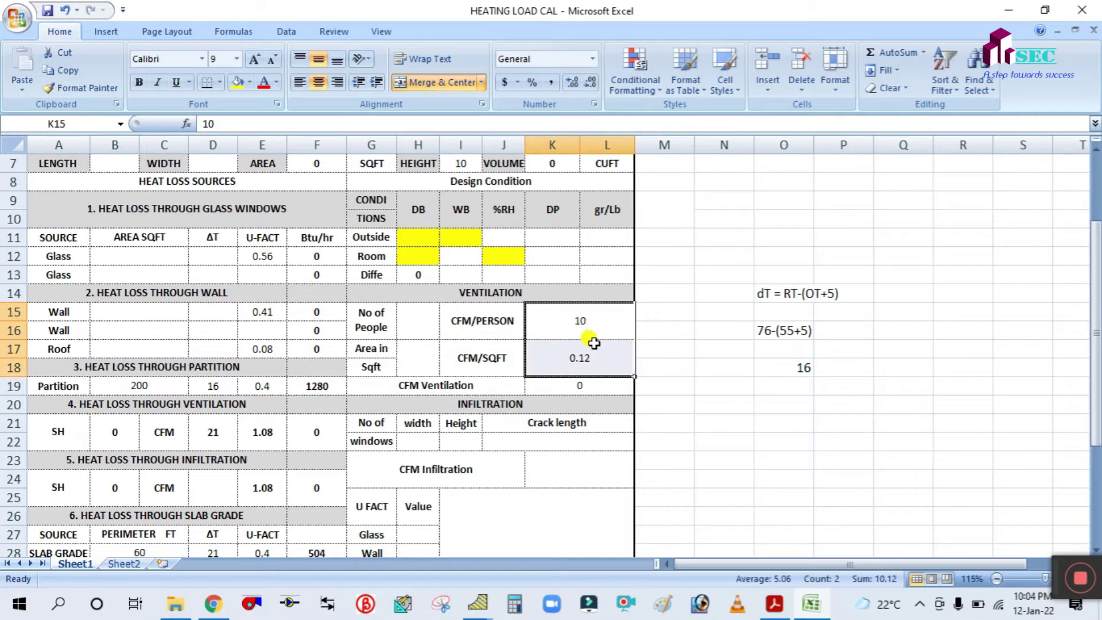
pyautogui.click(593, 342)
pyautogui.press('Delete')
pyautogui.click(578, 322)
pyautogui.press('Delete')
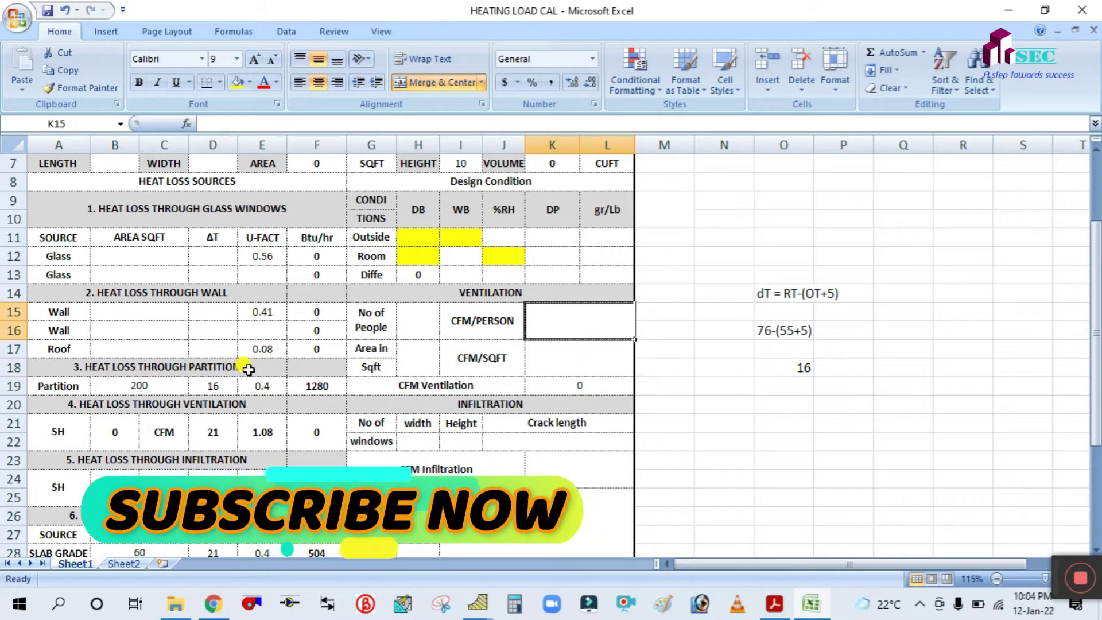
# Step: Clear the partition area and ΔT values and check the remaining sections down to the air quantity row
pyautogui.moveTo(136, 384); pyautogui.dragTo(216, 384)
pyautogui.press('Delete')
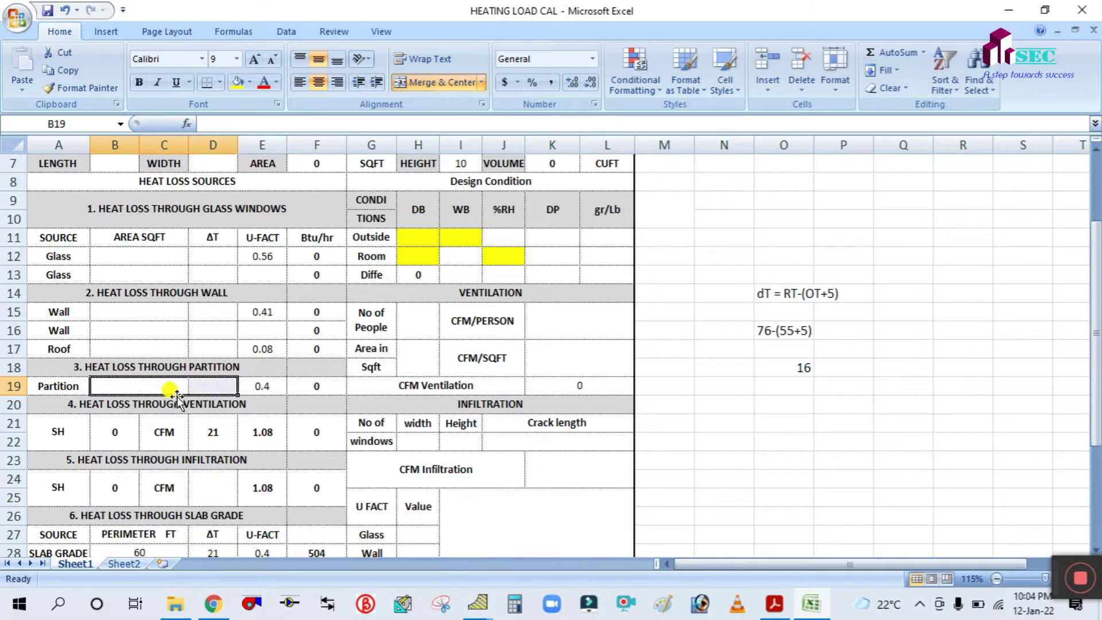
pyautogui.scroll(-1, 187, 380)
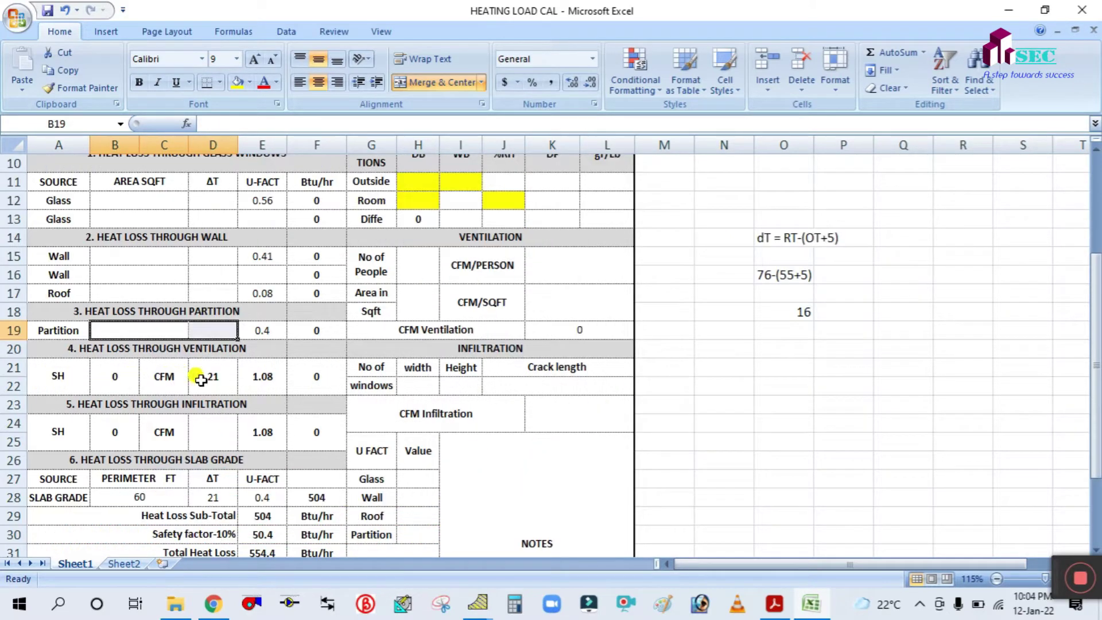
pyautogui.scroll(-2, 224, 424)
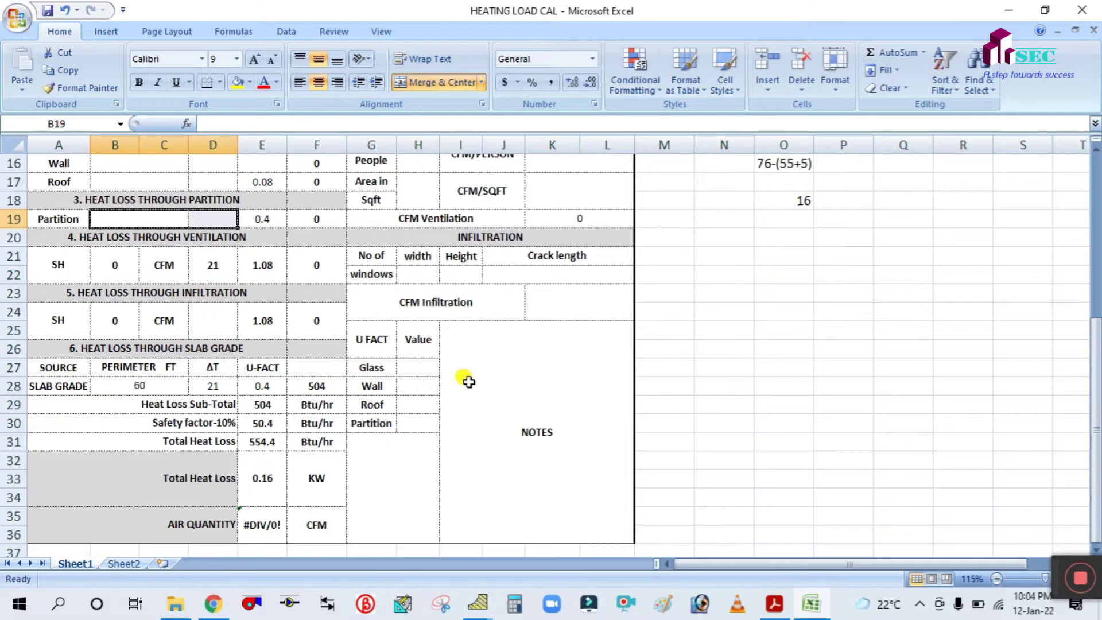
# Step: Set the Class Room-1 length to 40 in the space dimensions row
pyautogui.scroll(5, 260, 376)
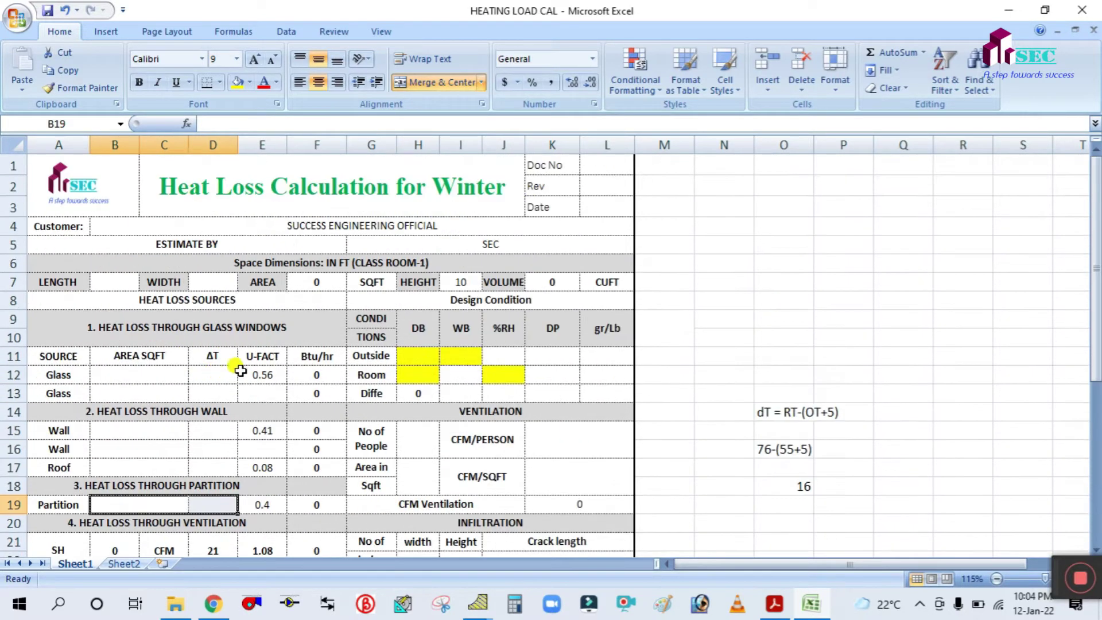
pyautogui.click(116, 279)
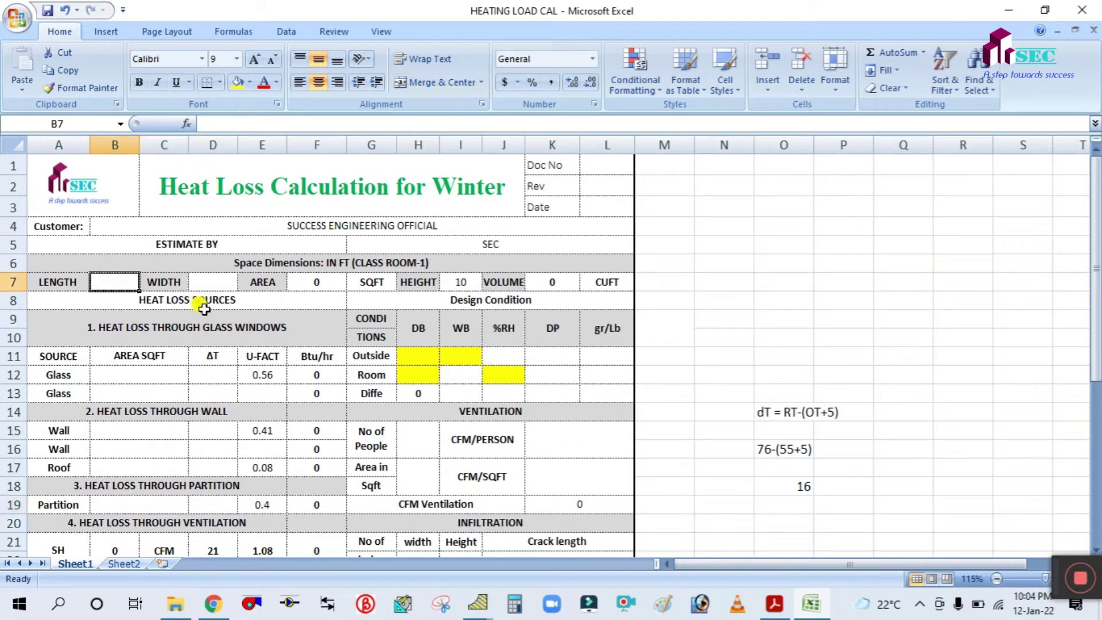
pyautogui.write('4')
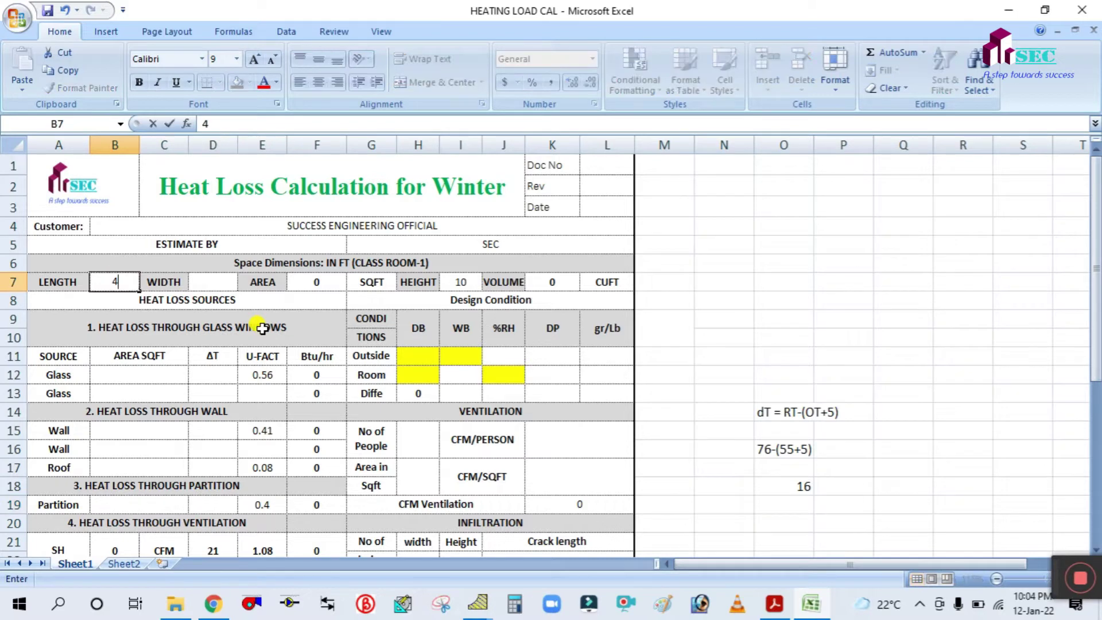
pyautogui.write('0')
# Step: Check the Class Room-1 width in the DWG.pdf drawing and enter 20 as the width in the heat loss sheet
pyautogui.click(221, 282)
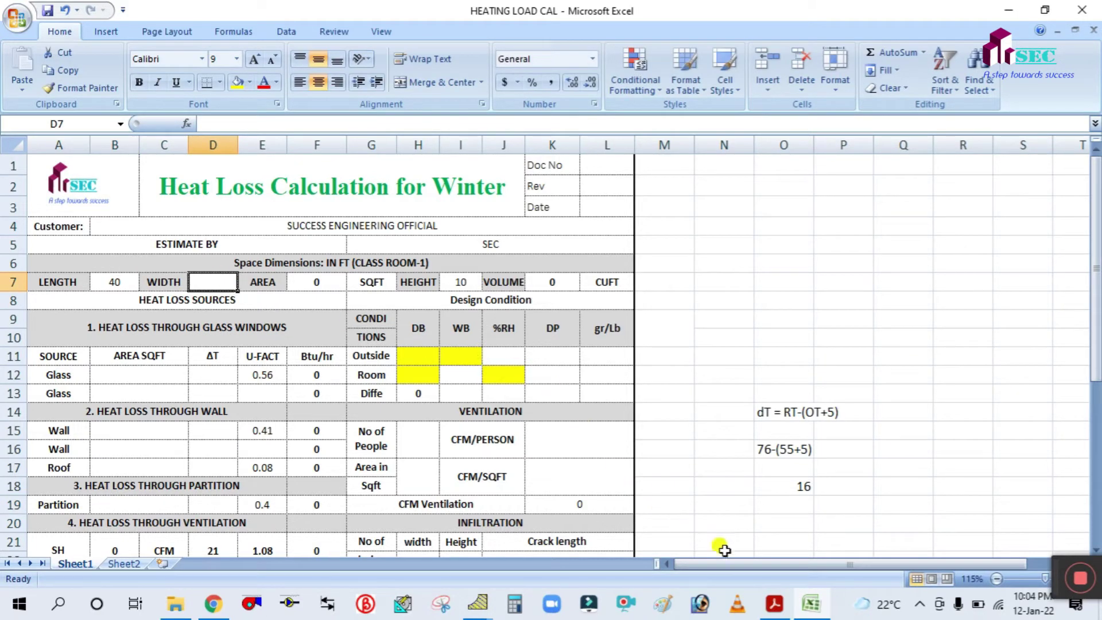
pyautogui.click(787, 600)
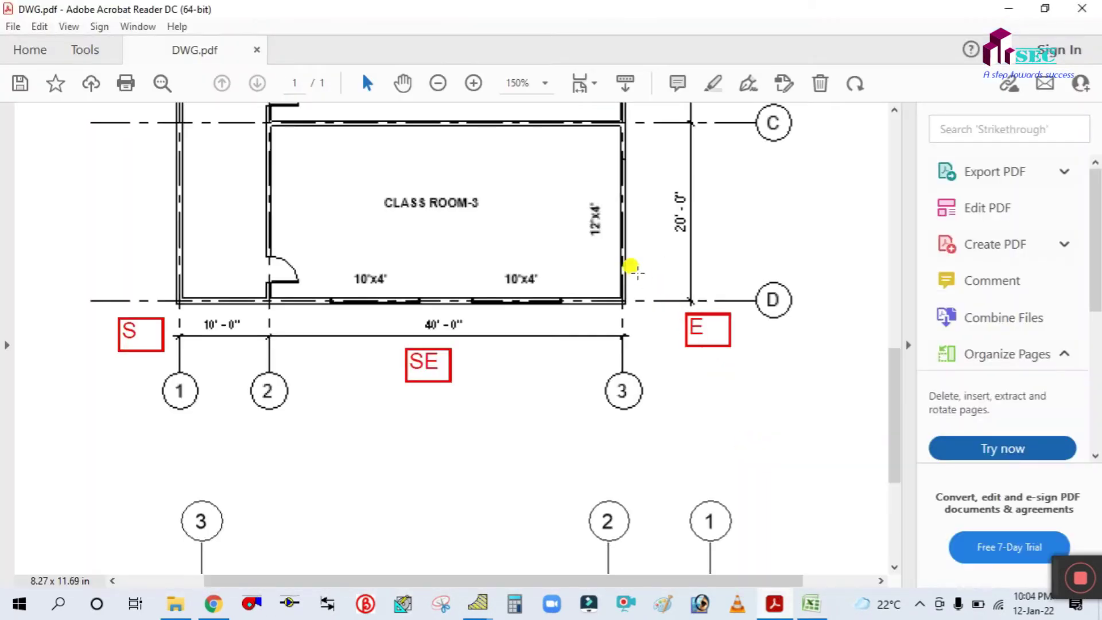
pyautogui.scroll(10, 618, 281)
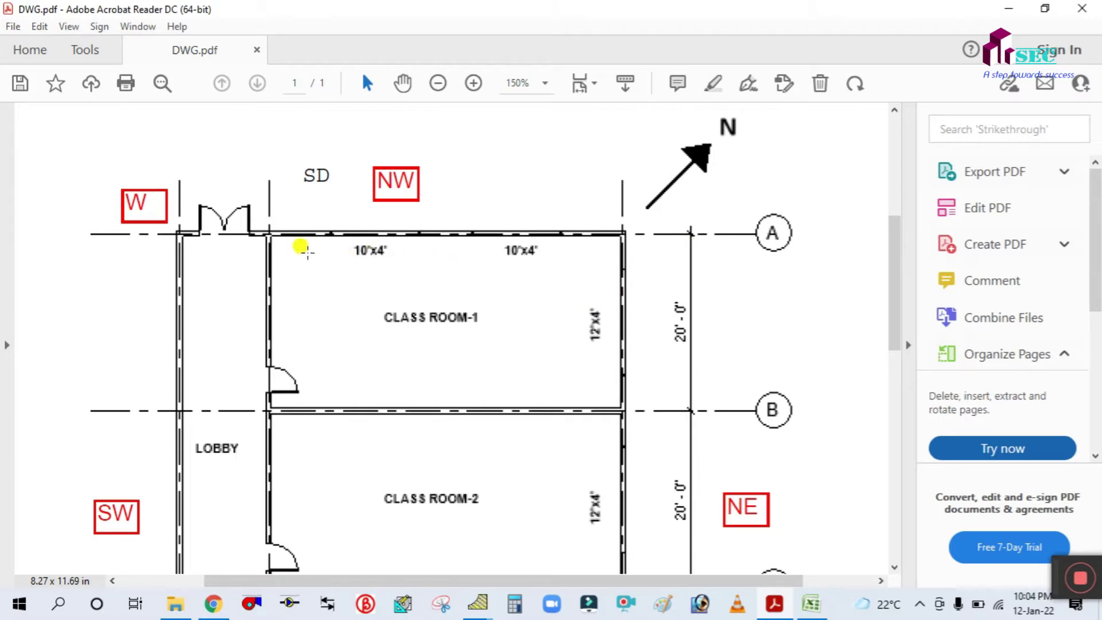
pyautogui.click(811, 604)
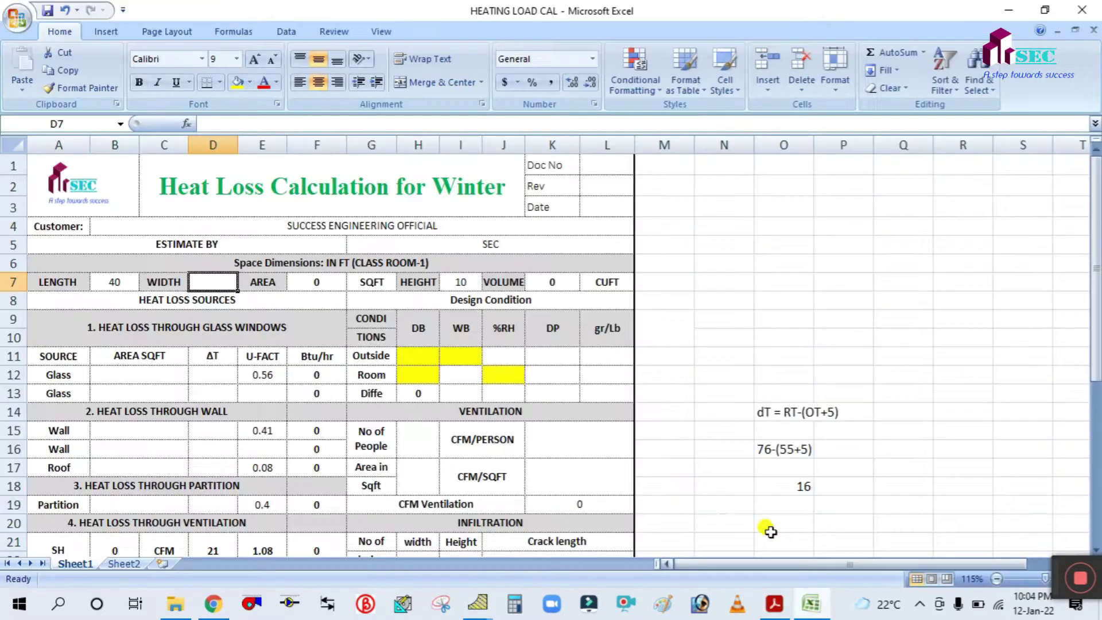
pyautogui.write('20')
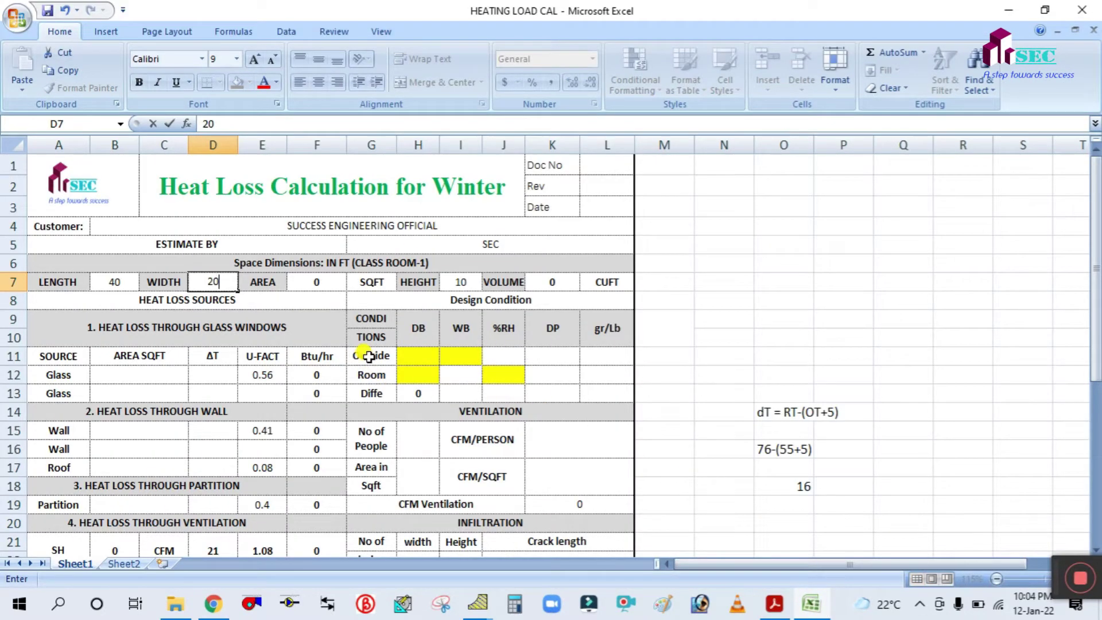
# Step: Commit the Class Room-1 width and inspect the formula behind the AREA value in the space dimensions row
pyautogui.click(329, 313)
pyautogui.doubleClick(325, 286)
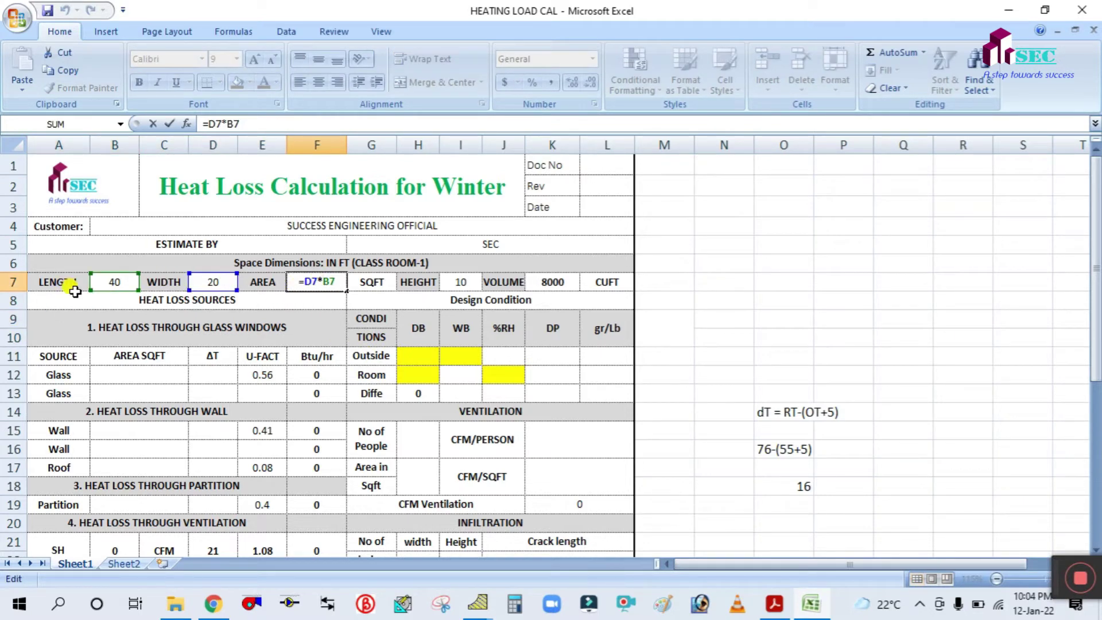
pyautogui.press('Escape')
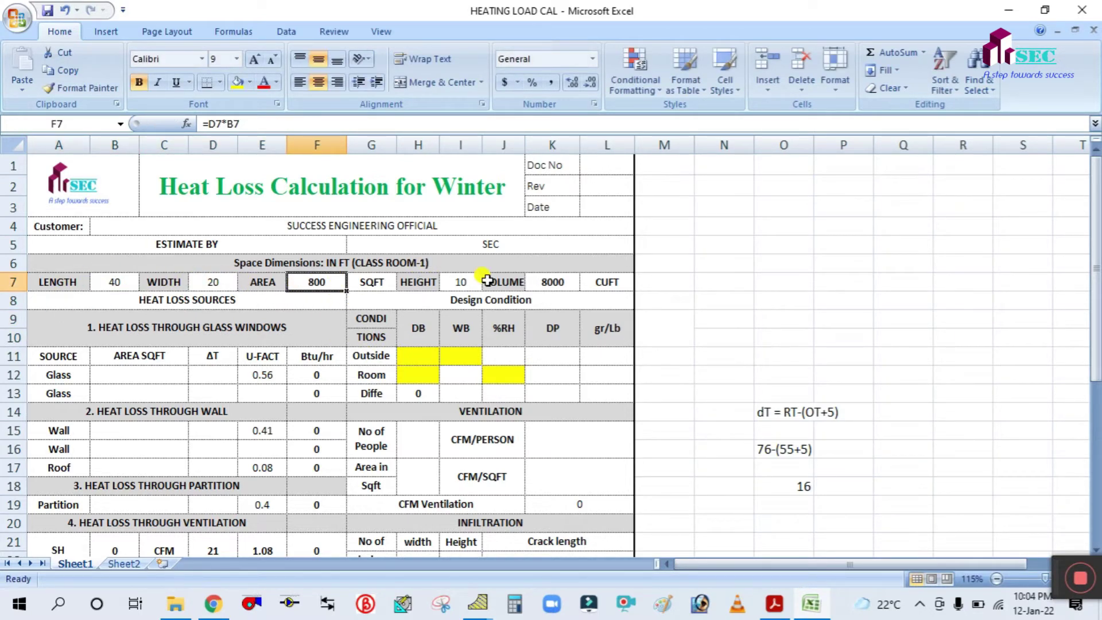
# Step: Check the room height in the elevation of DWG.pdf against the HEIGHT entry, and return to the heat loss sheet
pyautogui.click(468, 280)
pyautogui.click(775, 603)
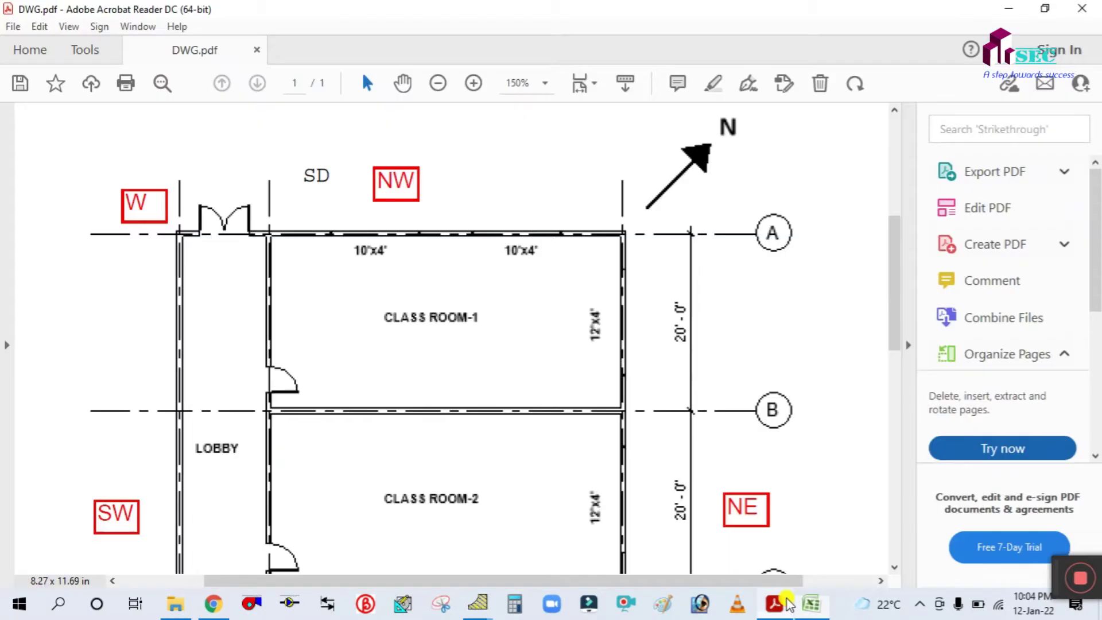
pyautogui.scroll(-10, 570, 456)
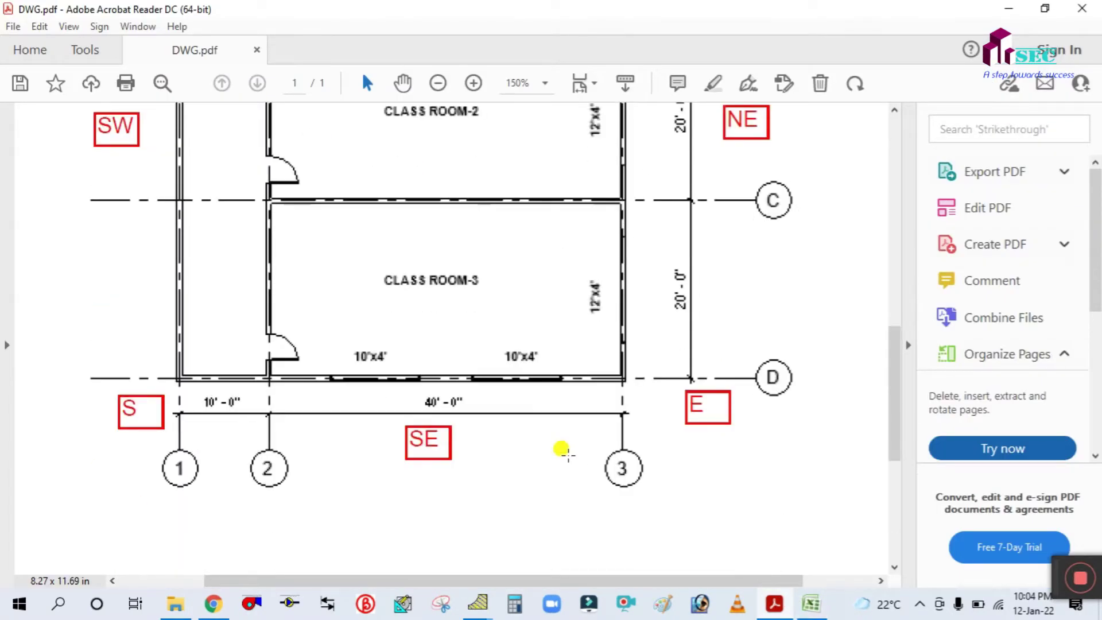
pyautogui.scroll(-4, 562, 450)
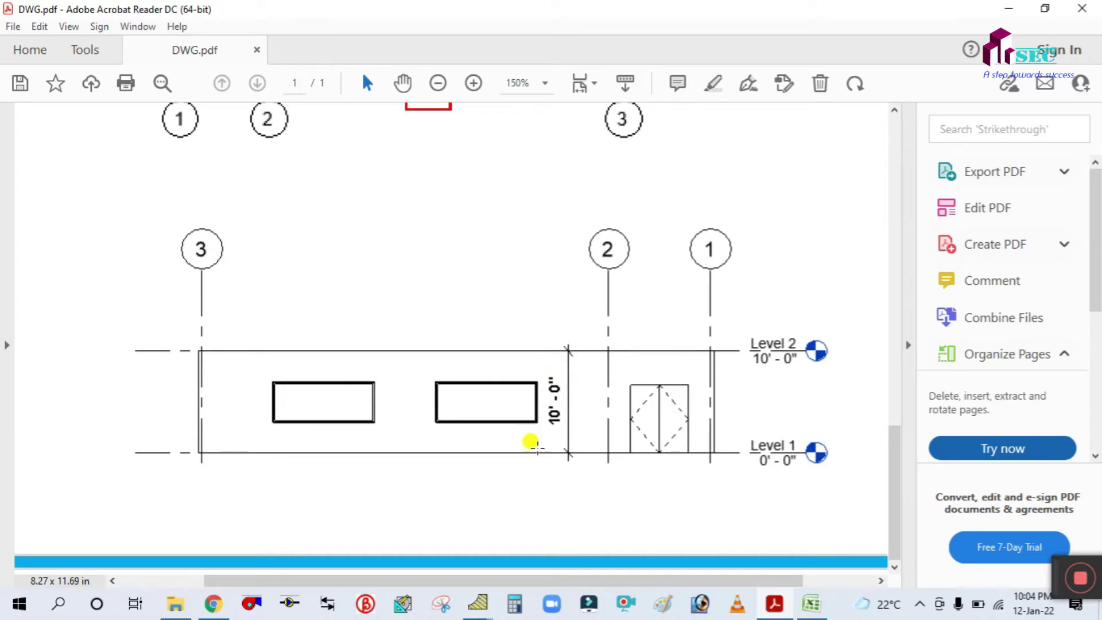
pyautogui.scroll(15, 533, 414)
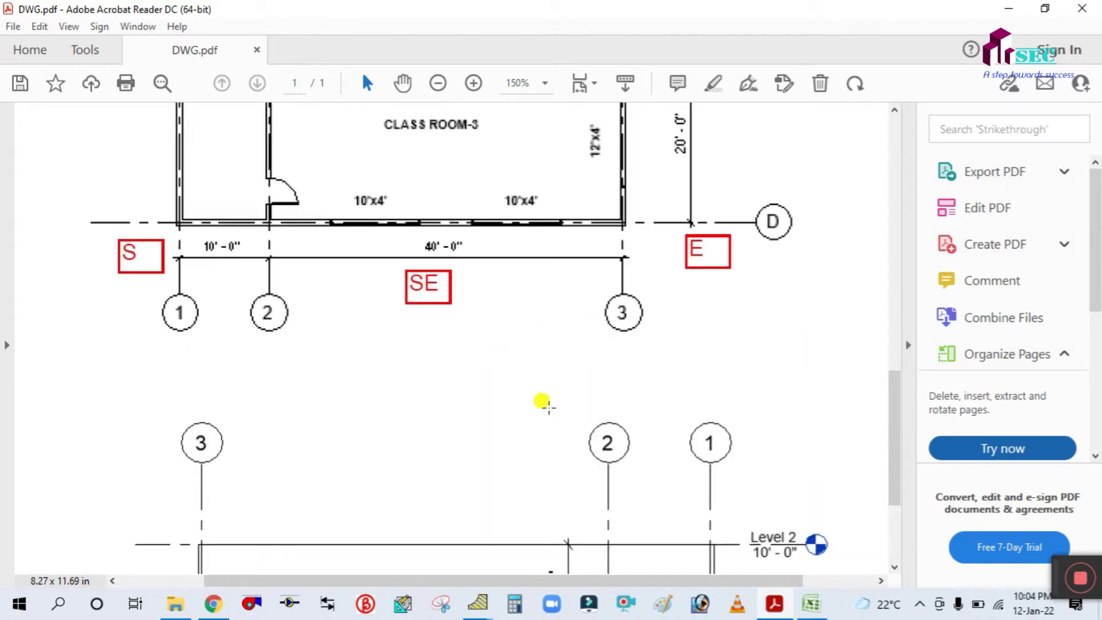
pyautogui.scroll(-1, 545, 404)
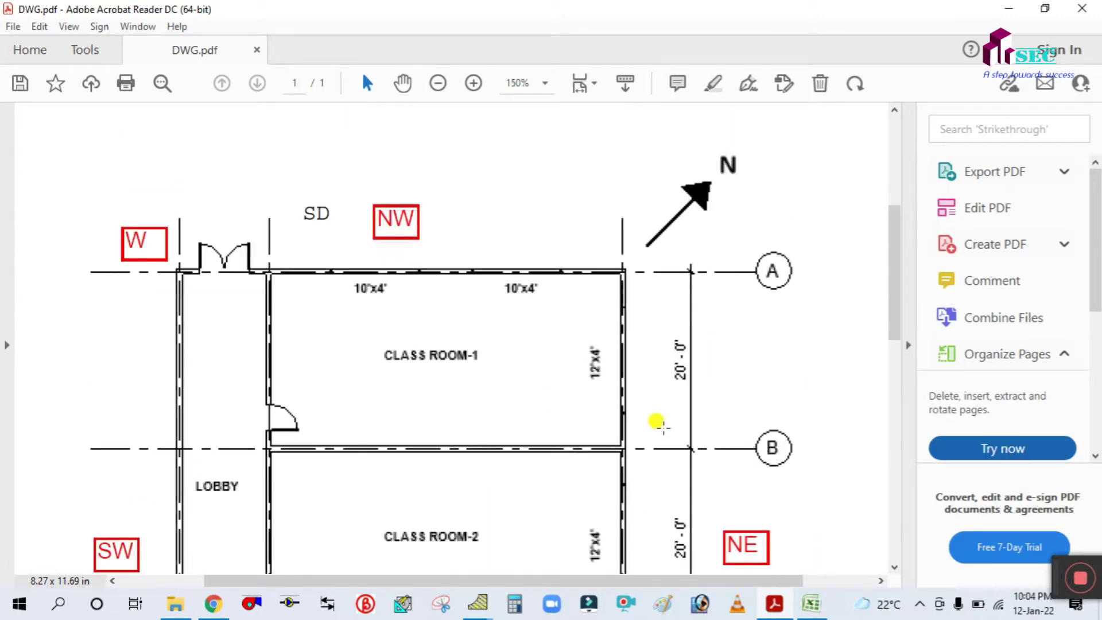
pyautogui.click(811, 603)
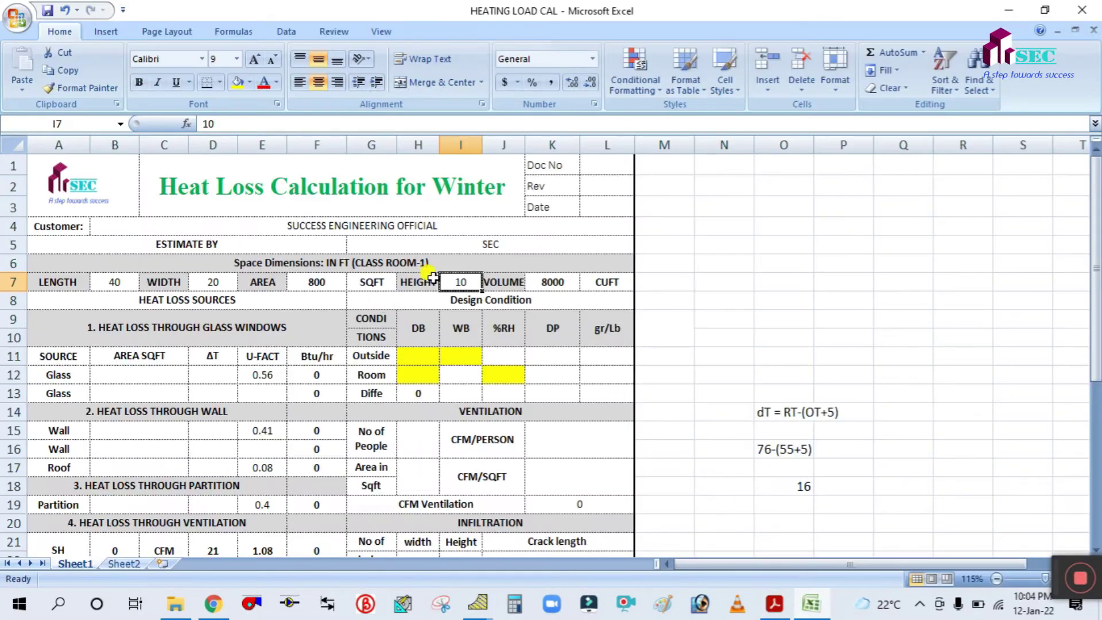
# Step: Inspect the formula behind the VOLUME value and look over the Design Condition table
pyautogui.doubleClick(566, 280)
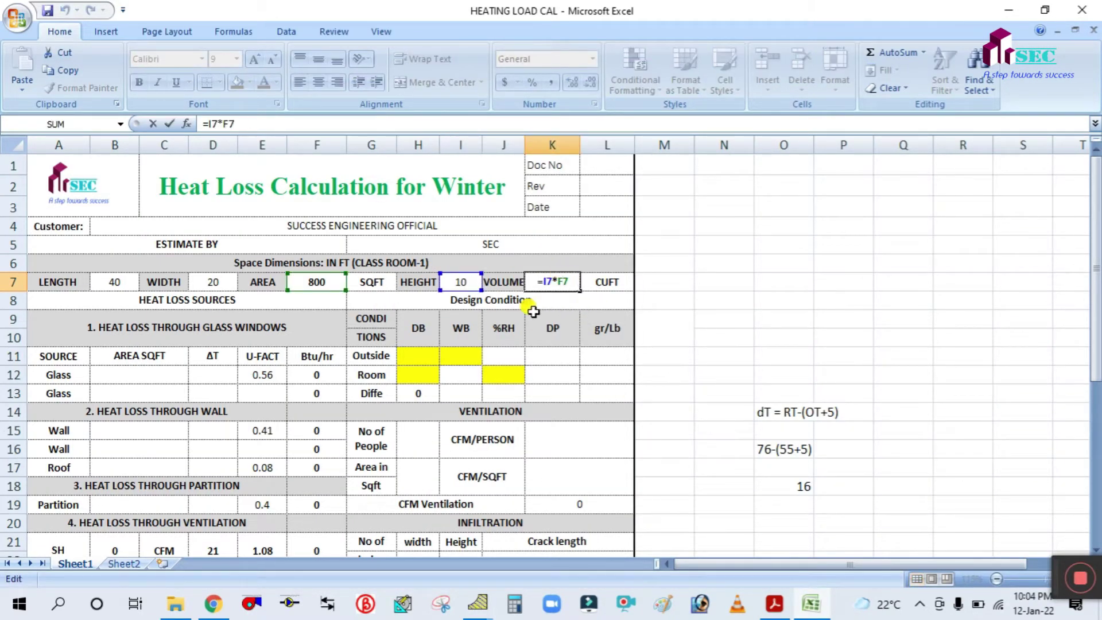
pyautogui.press('Escape')
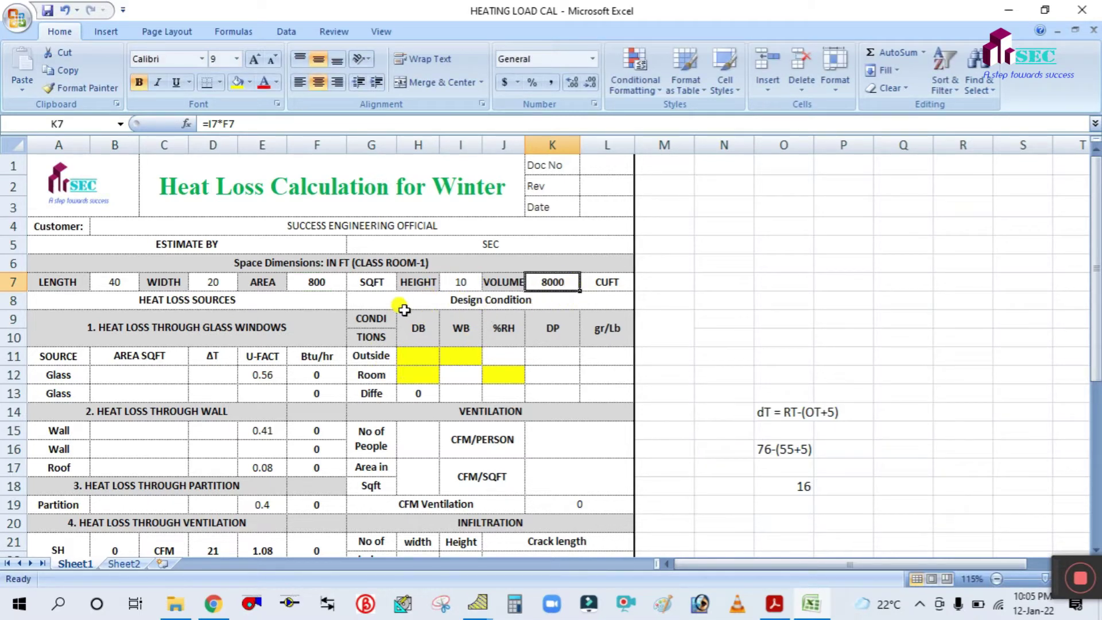
pyautogui.moveTo(388, 318); pyautogui.dragTo(613, 396)
pyautogui.click(682, 338)
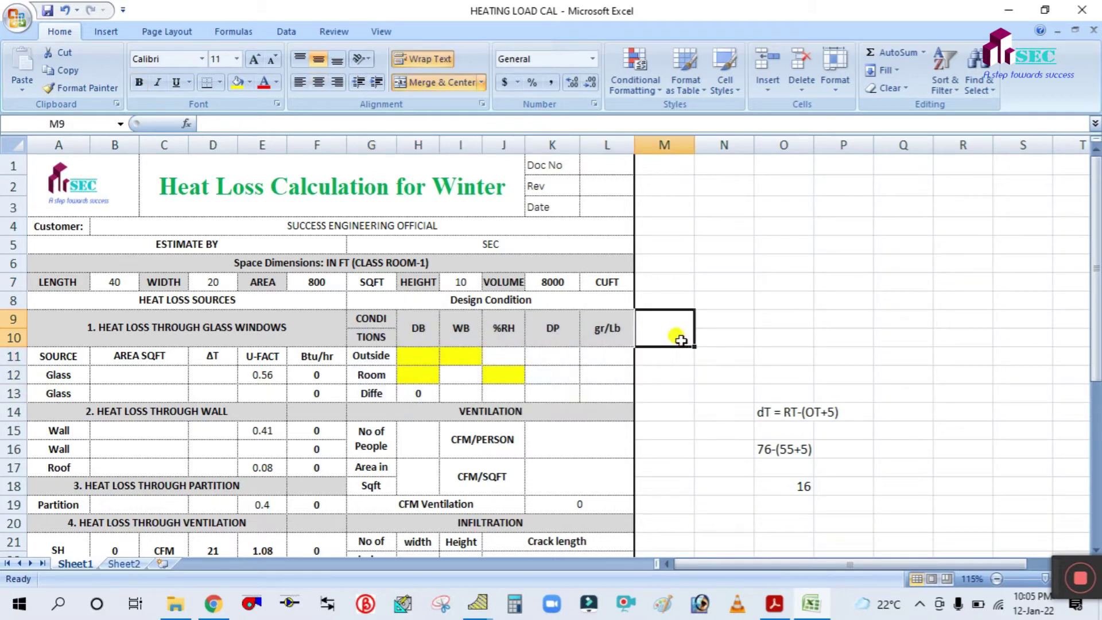
pyautogui.click(774, 611)
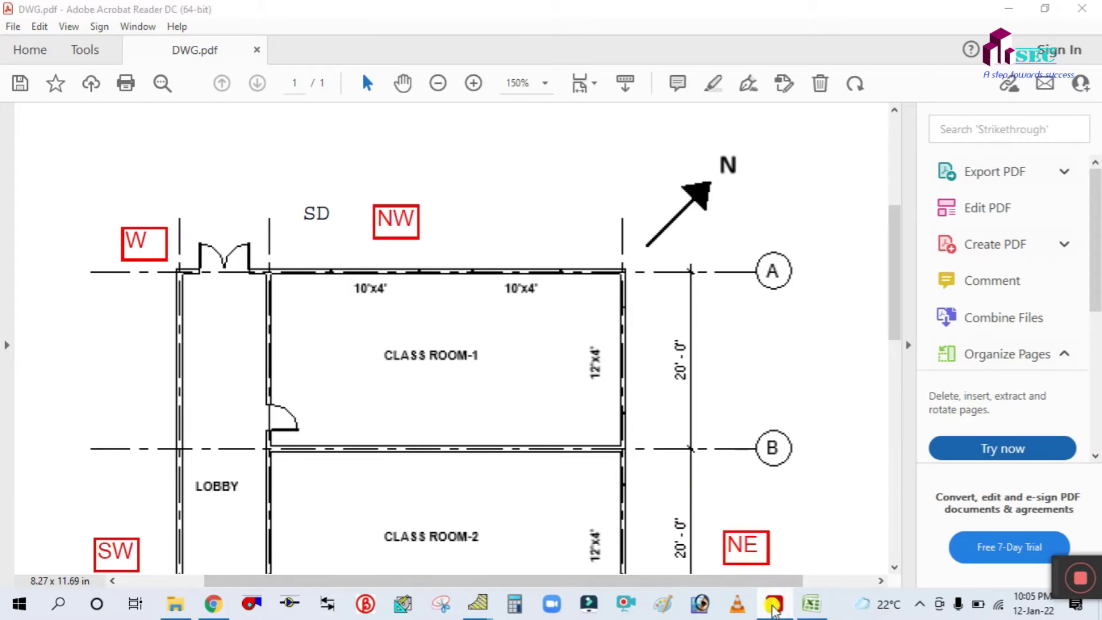
pyautogui.click(811, 604)
pyautogui.click(740, 320)
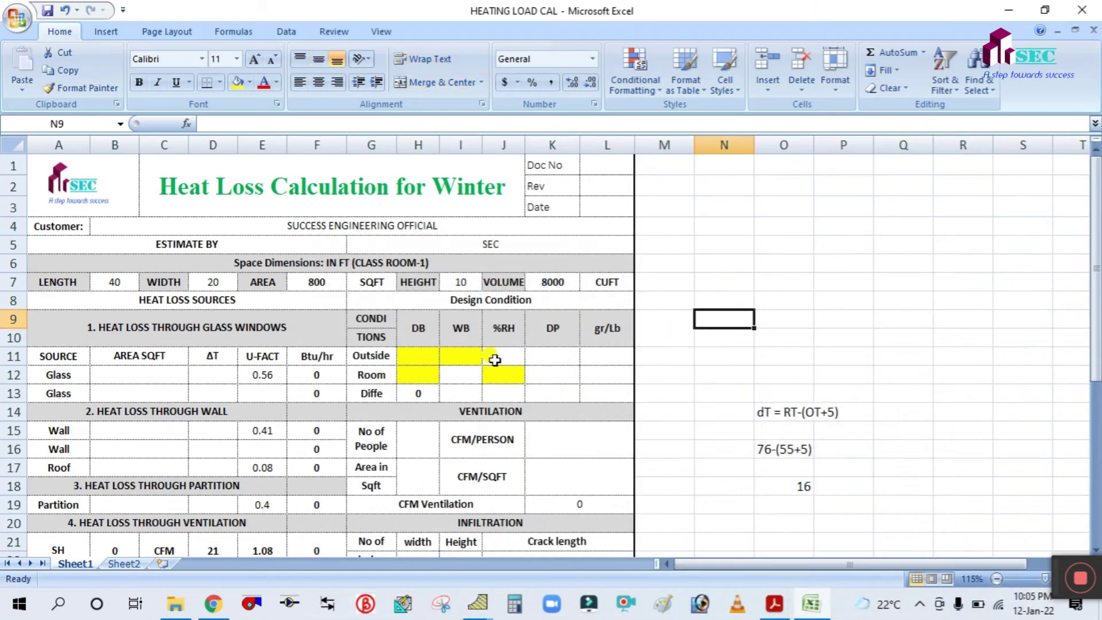
# Step: Select the Outside DB cell, open the ASHRAE Climatic Data tool and place its window beside the heat loss table
pyautogui.click(427, 355)
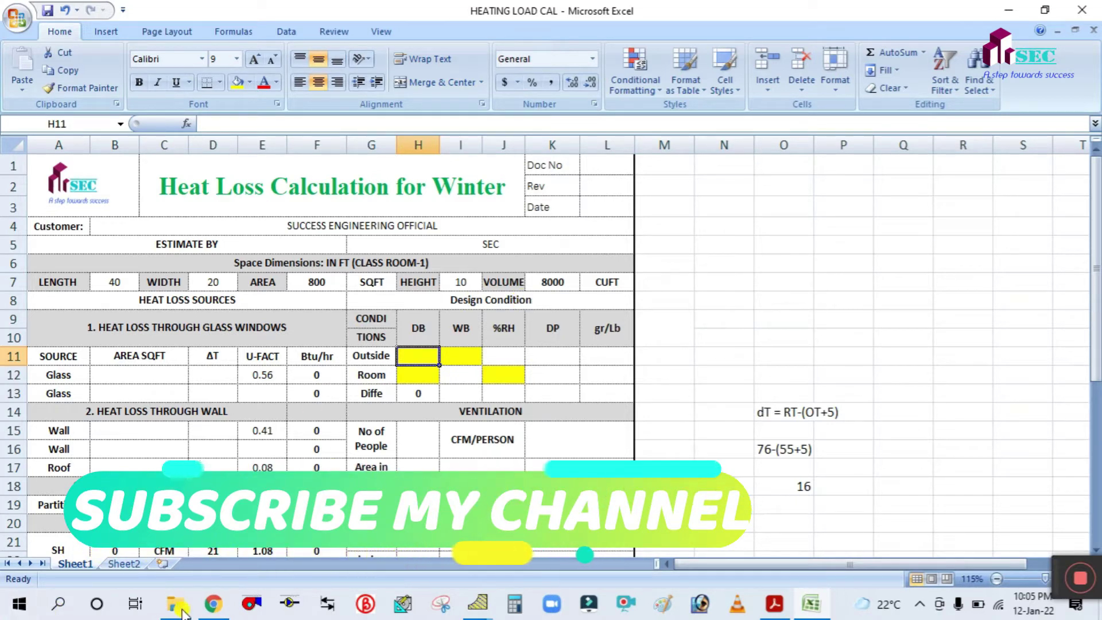
pyautogui.click(19, 597)
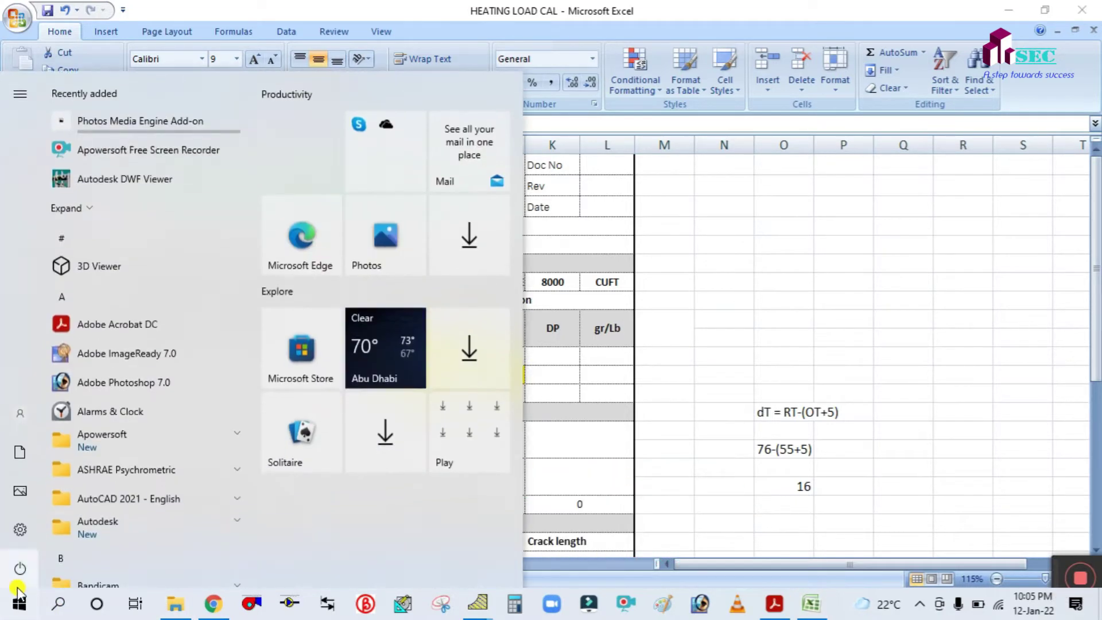
pyautogui.click(177, 480)
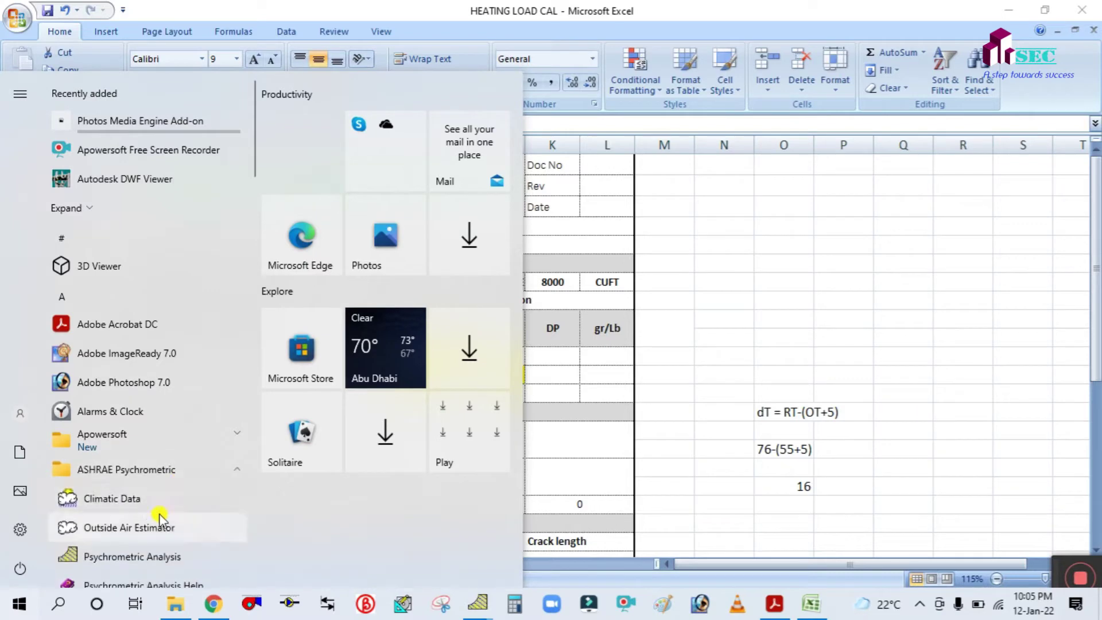
pyautogui.click(146, 499)
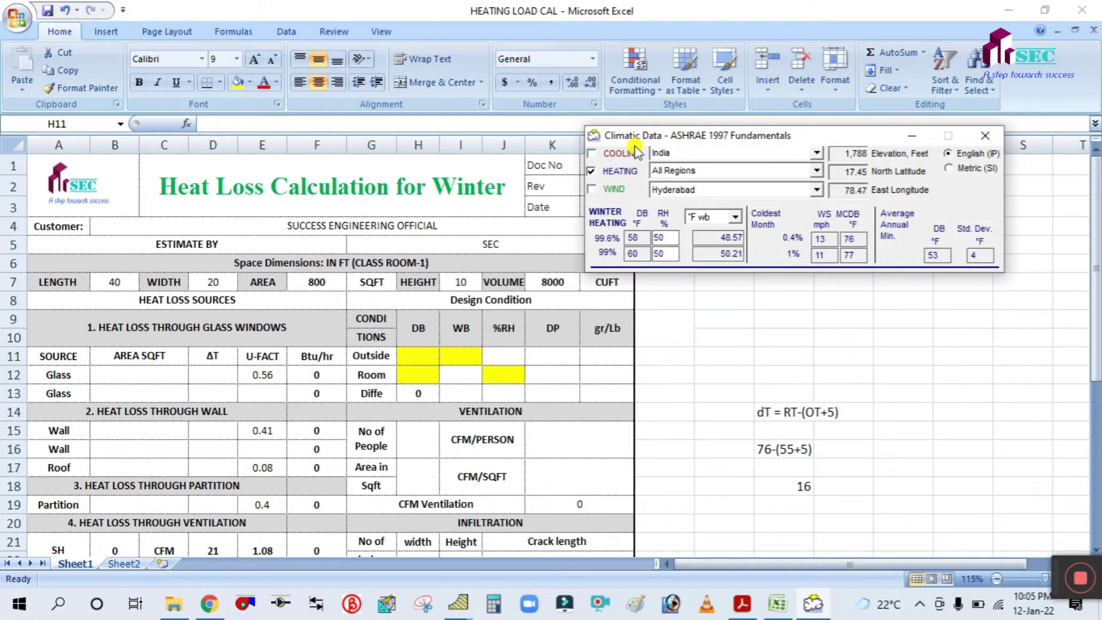
pyautogui.moveTo(645, 139); pyautogui.dragTo(741, 197)
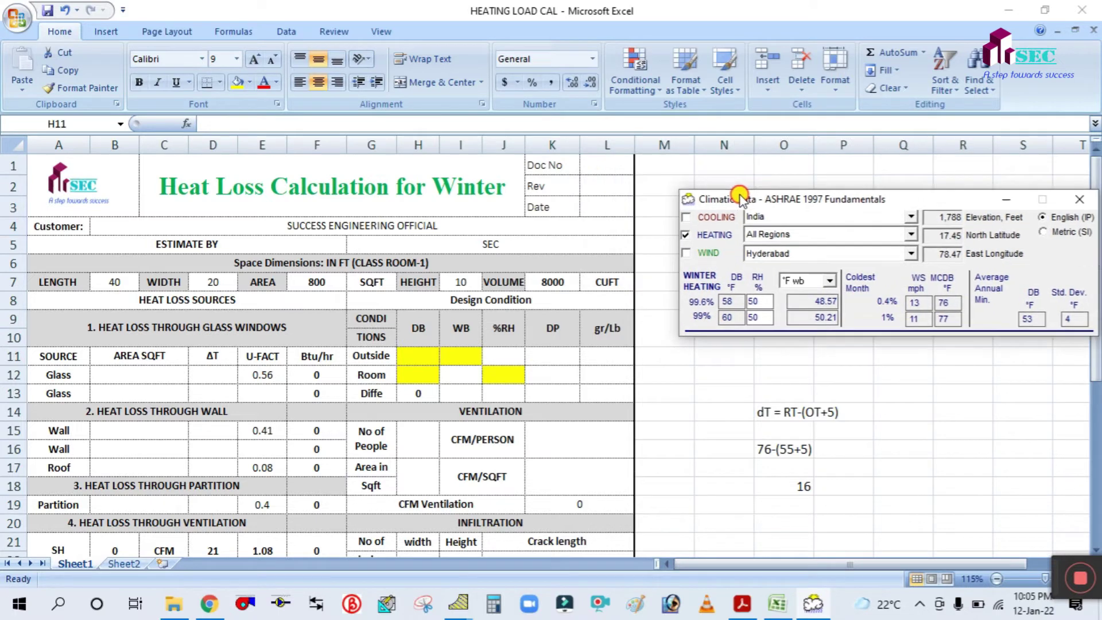
# Step: Show the summer cooling data together with the winter heating data, and return to heating data only
pyautogui.click(685, 235)
pyautogui.click(686, 218)
pyautogui.click(686, 235)
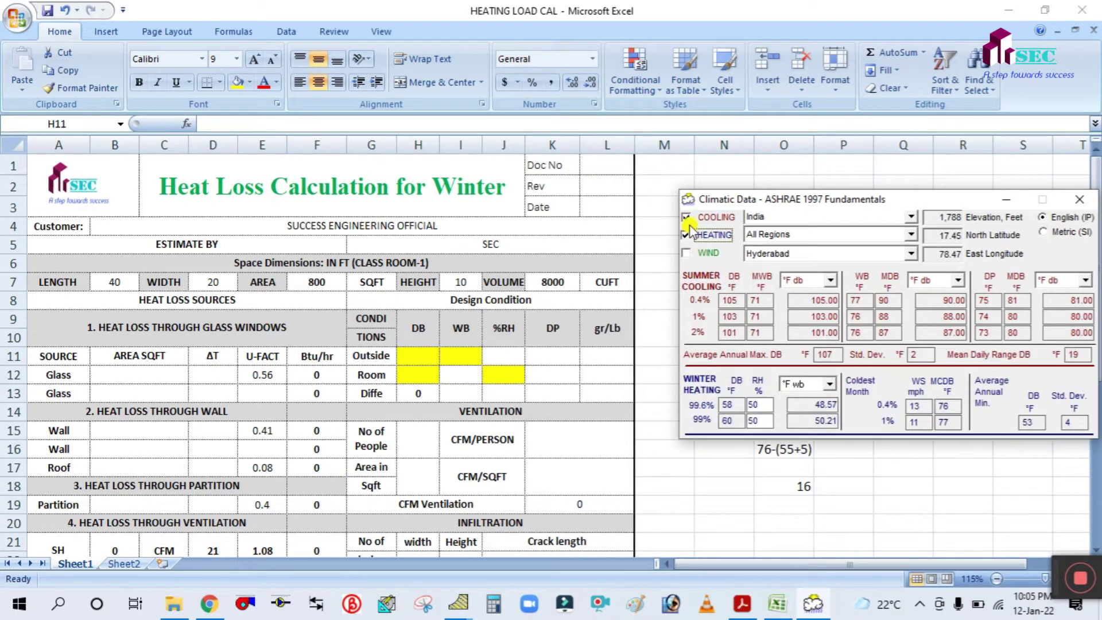
pyautogui.click(687, 219)
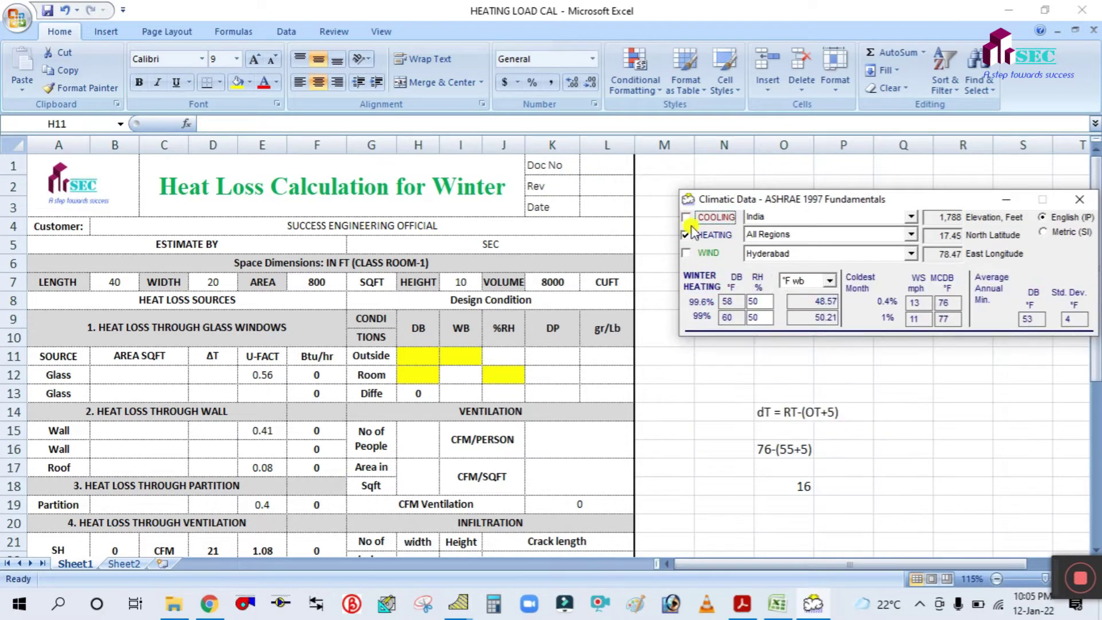
# Step: Look through the countries available in the ASHRAE climatic data, and close the list without choosing one
pyautogui.click(911, 216)
pyautogui.scroll(-6, 815, 298)
pyautogui.scroll(-4, 813, 304)
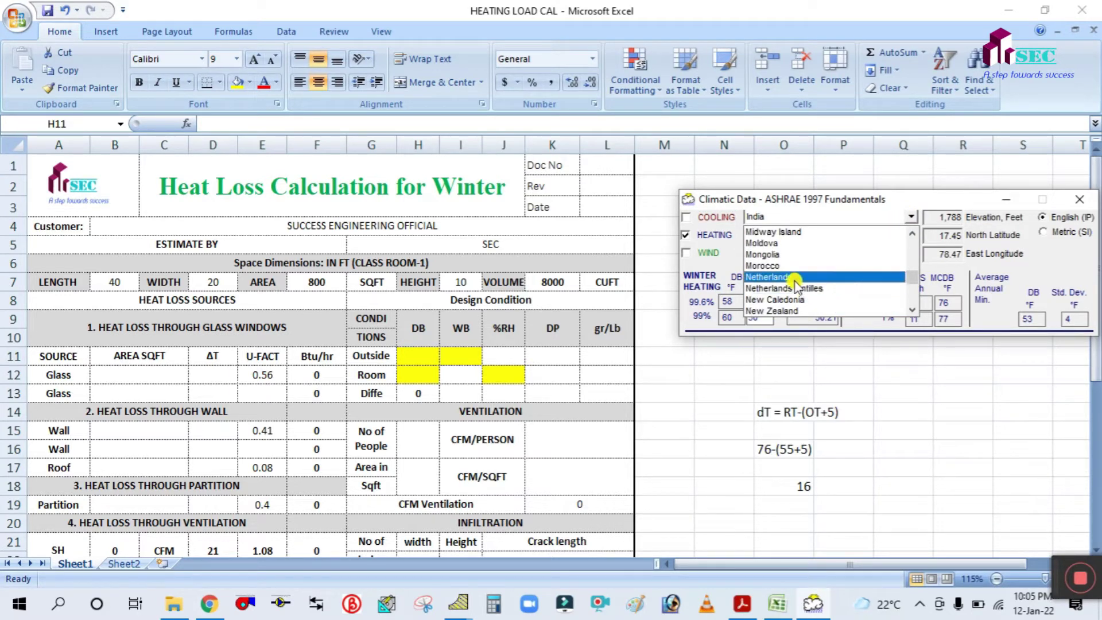
pyautogui.scroll(4, 797, 283)
pyautogui.scroll(-3, 797, 287)
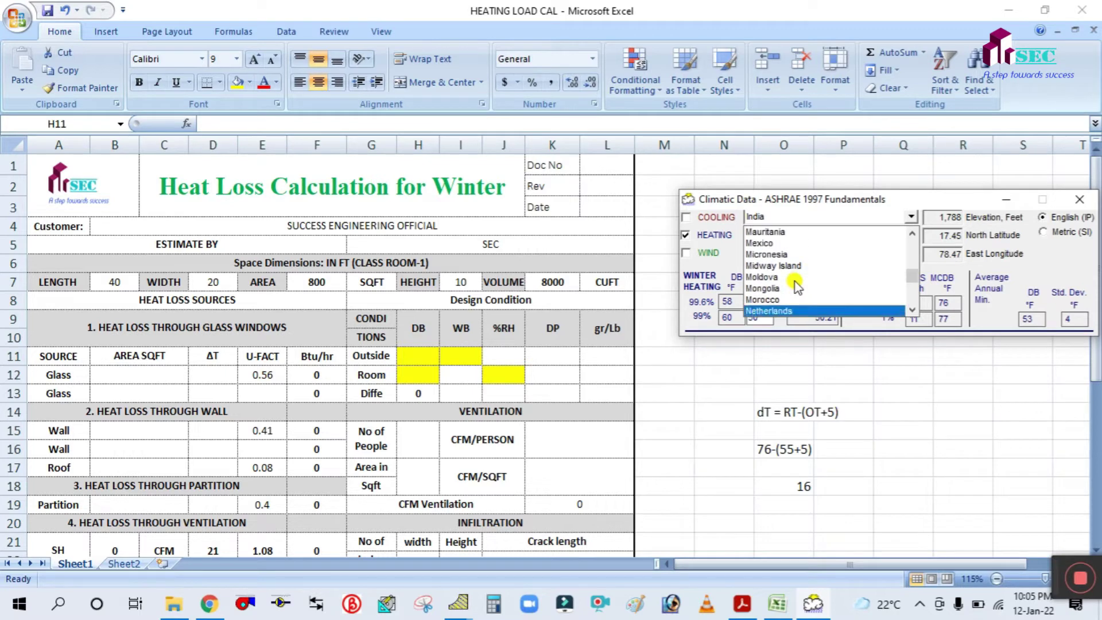
pyautogui.scroll(-10, 797, 287)
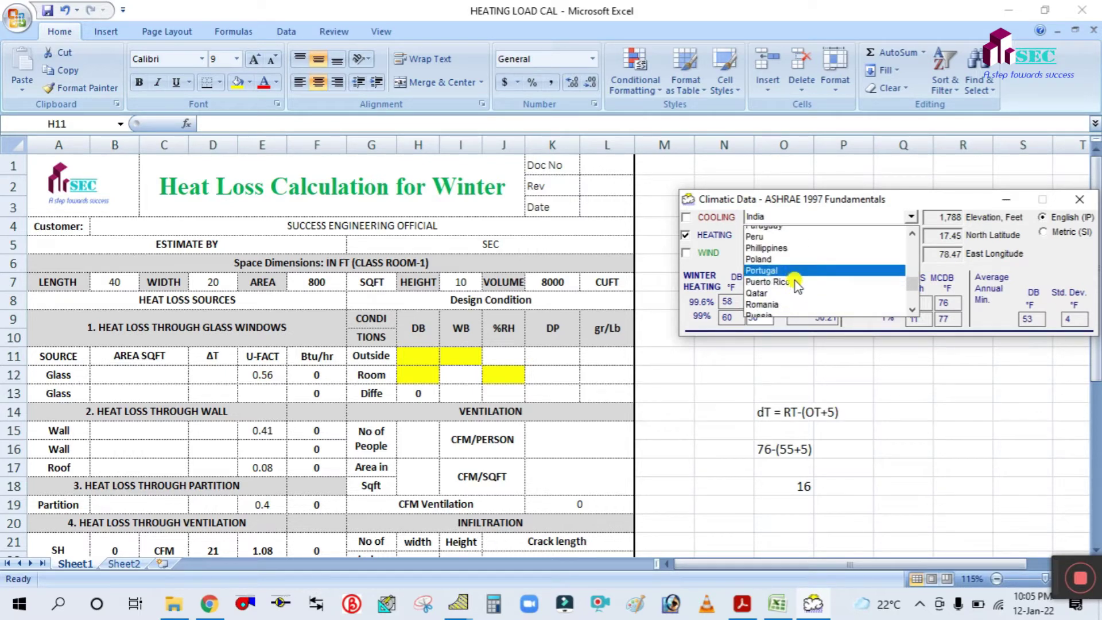
pyautogui.scroll(-5, 794, 280)
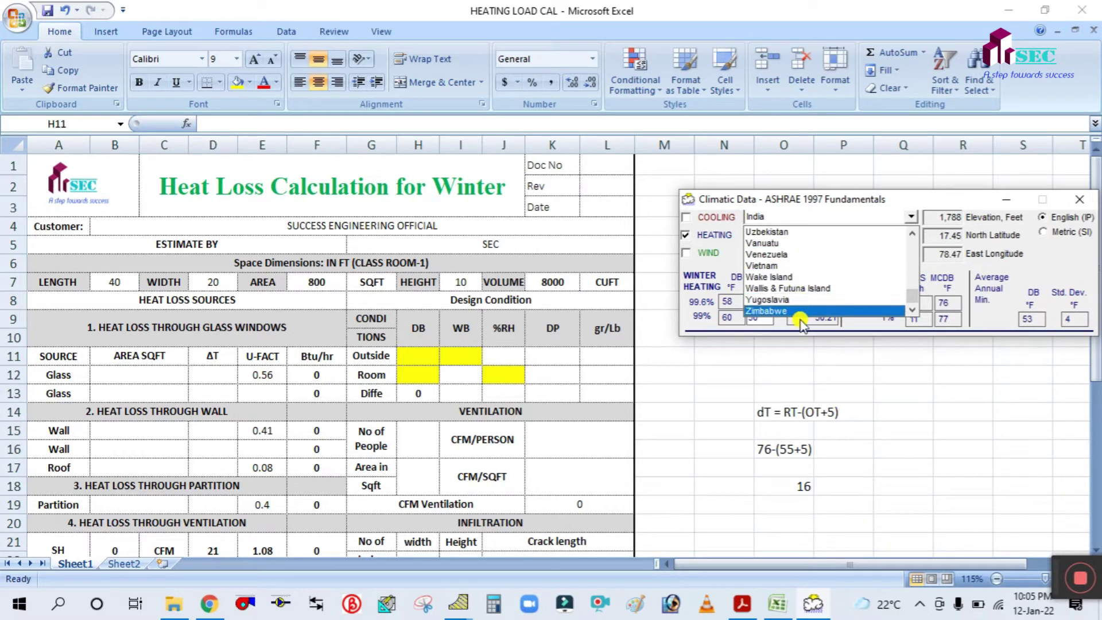
pyautogui.scroll(7, 813, 302)
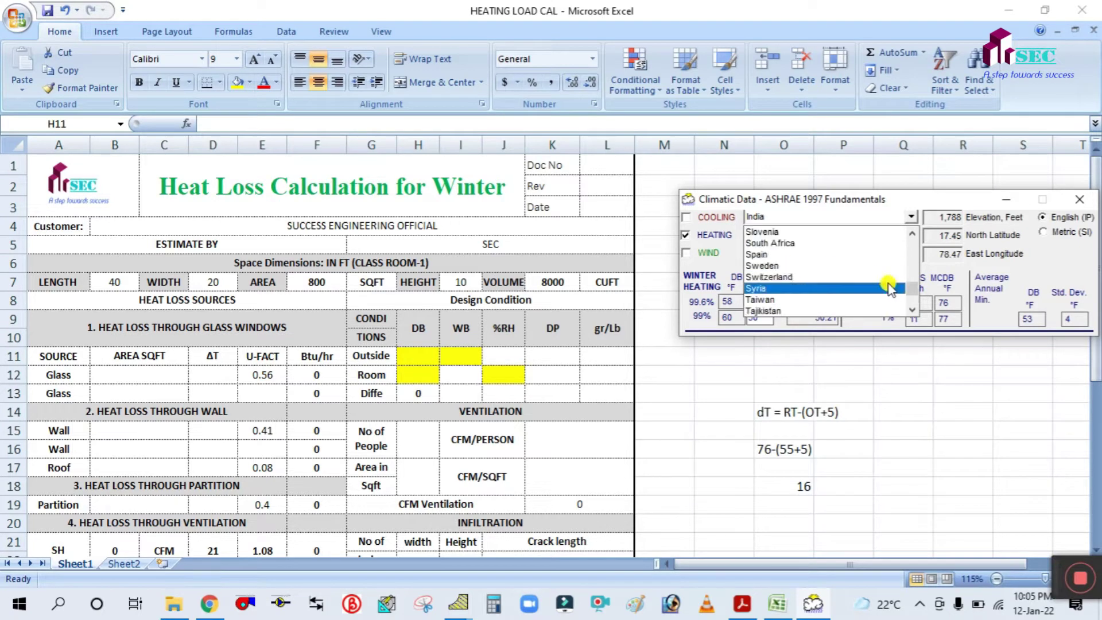
pyautogui.moveTo(916, 288); pyautogui.dragTo(916, 227)
pyautogui.scroll(-4, 793, 267)
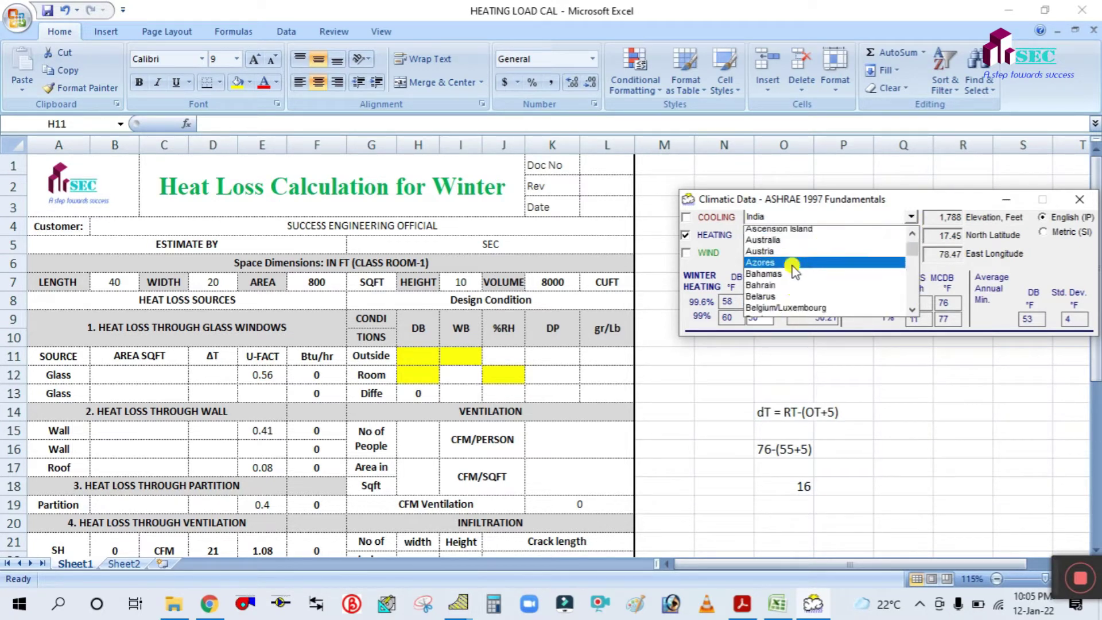
pyautogui.scroll(-5, 795, 278)
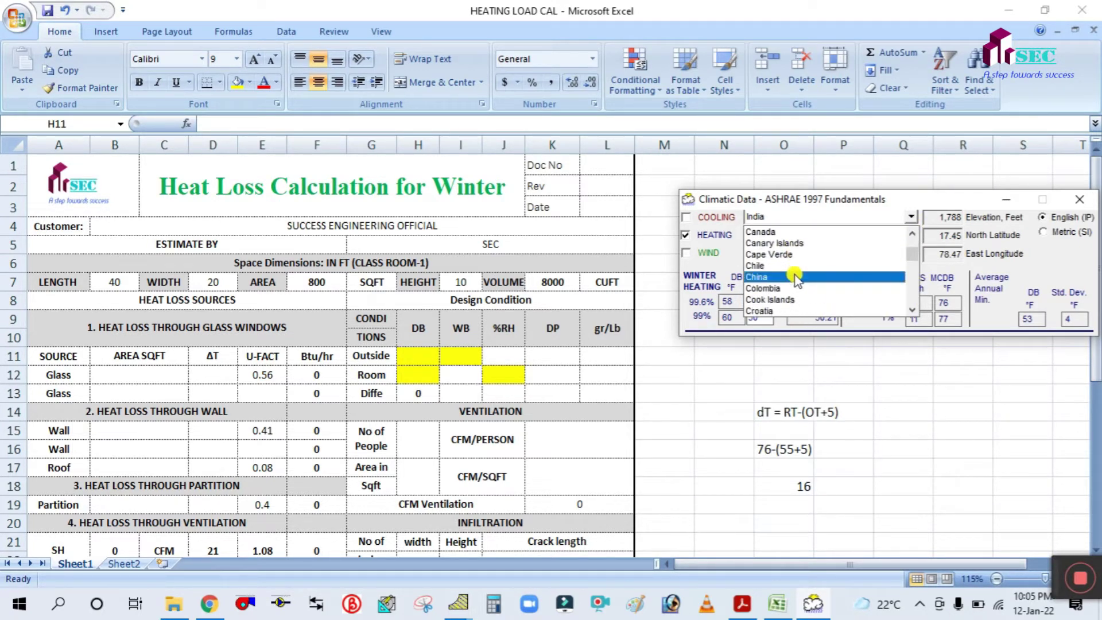
pyautogui.scroll(-5, 795, 279)
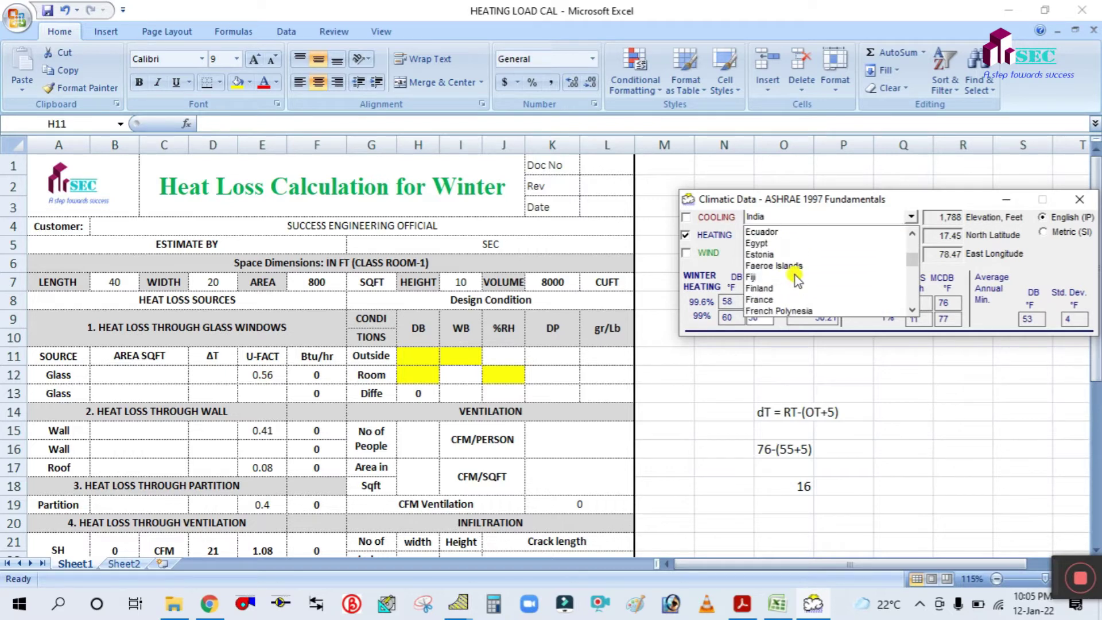
pyautogui.scroll(-4, 795, 279)
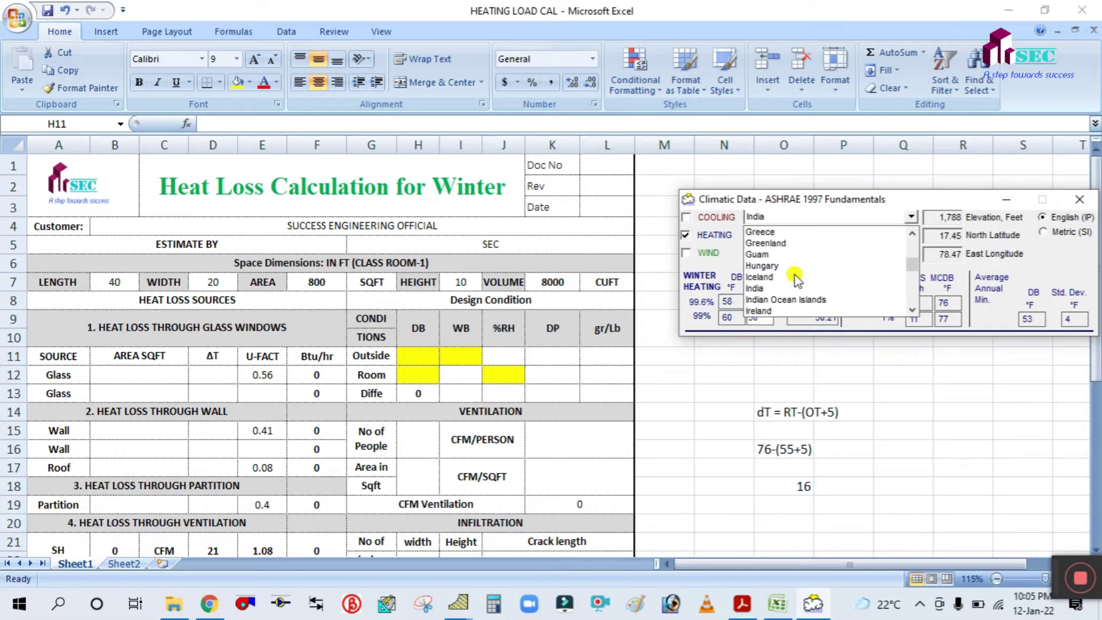
pyautogui.scroll(-3, 794, 278)
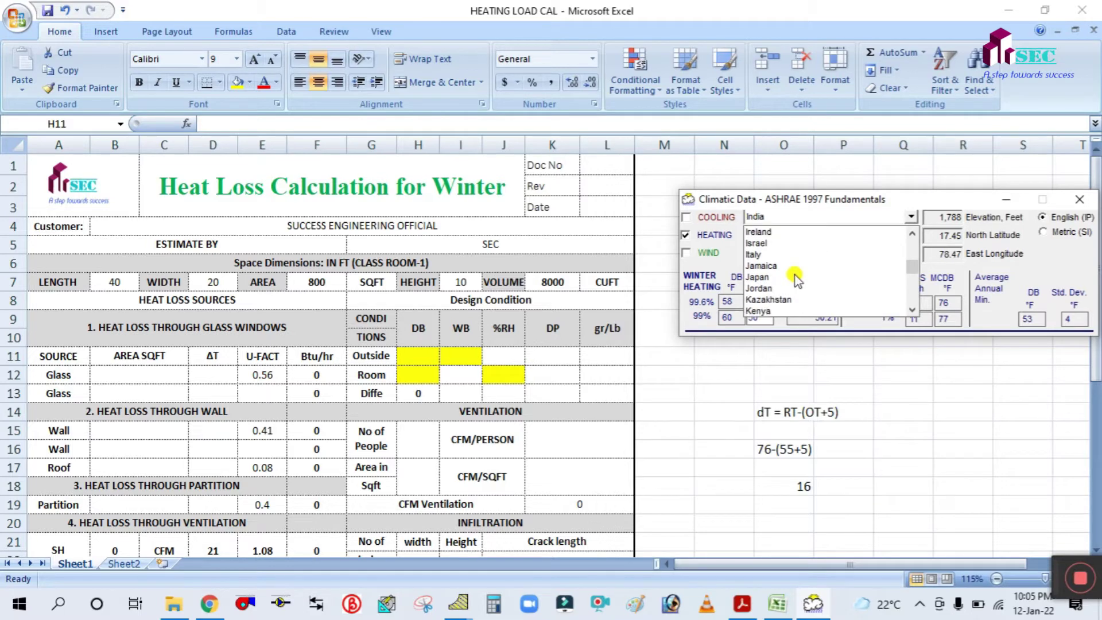
pyautogui.scroll(-2, 795, 279)
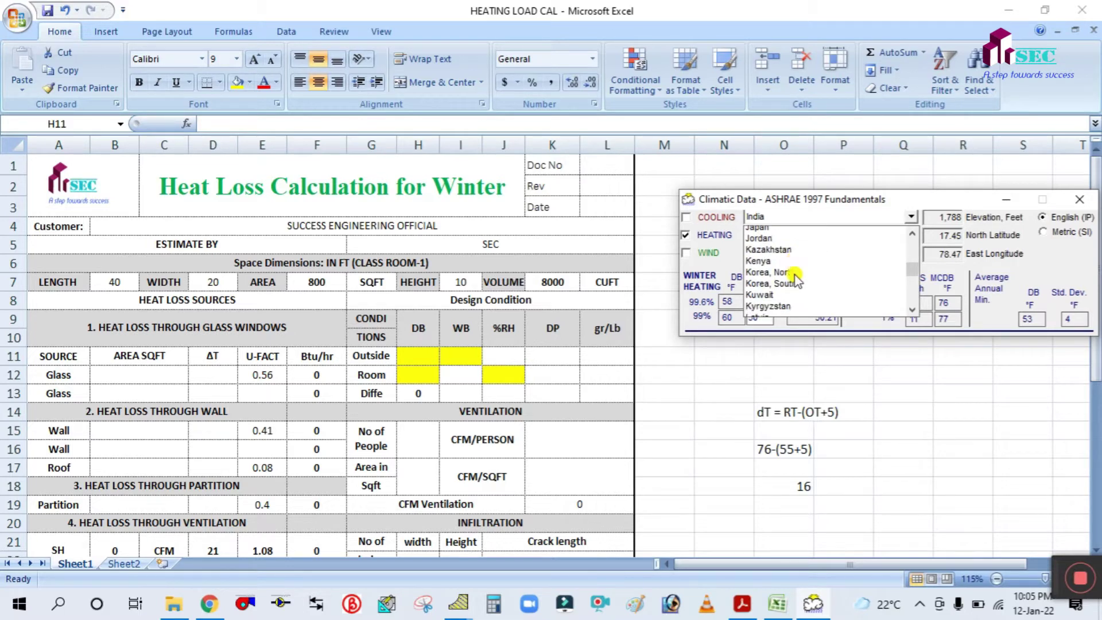
pyautogui.scroll(-2, 807, 276)
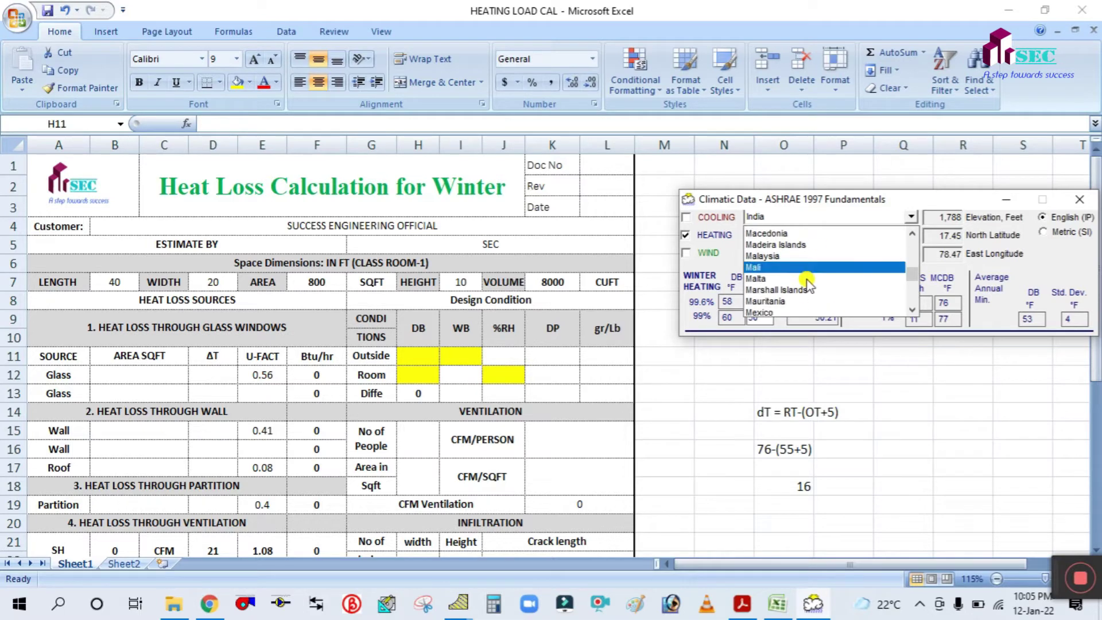
pyautogui.scroll(-3, 807, 282)
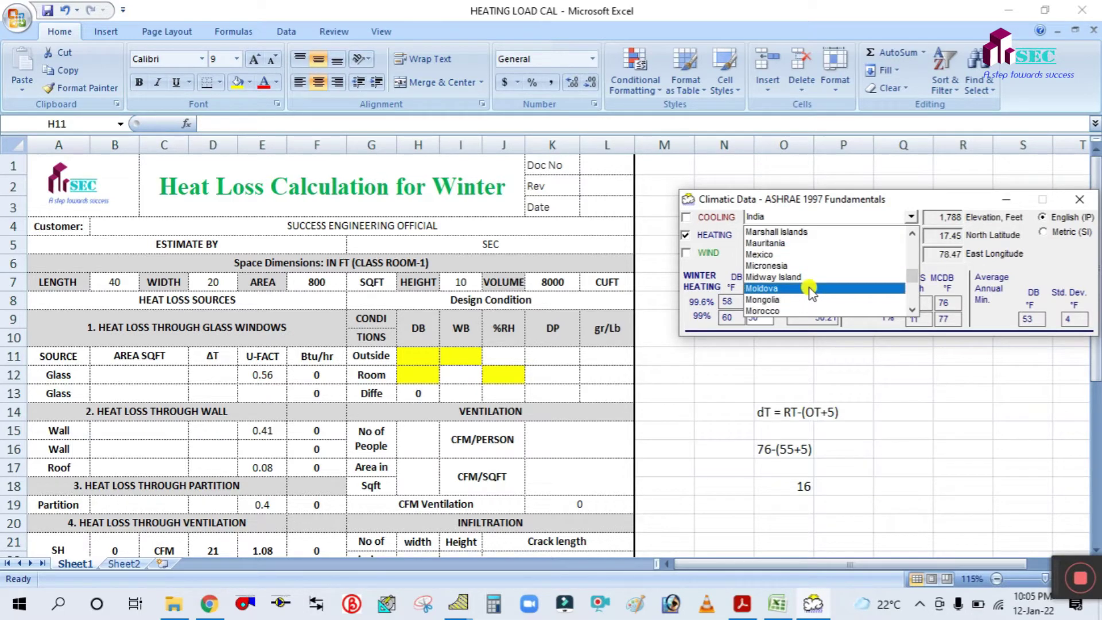
pyautogui.scroll(-3, 813, 281)
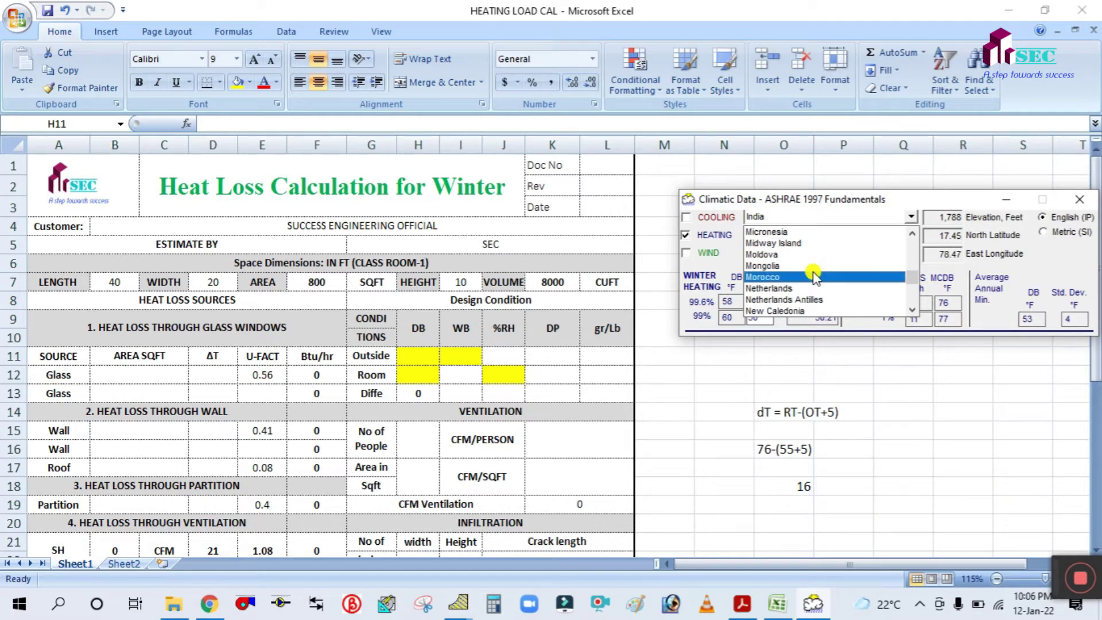
pyautogui.scroll(-1, 815, 278)
pyautogui.scroll(3, 815, 278)
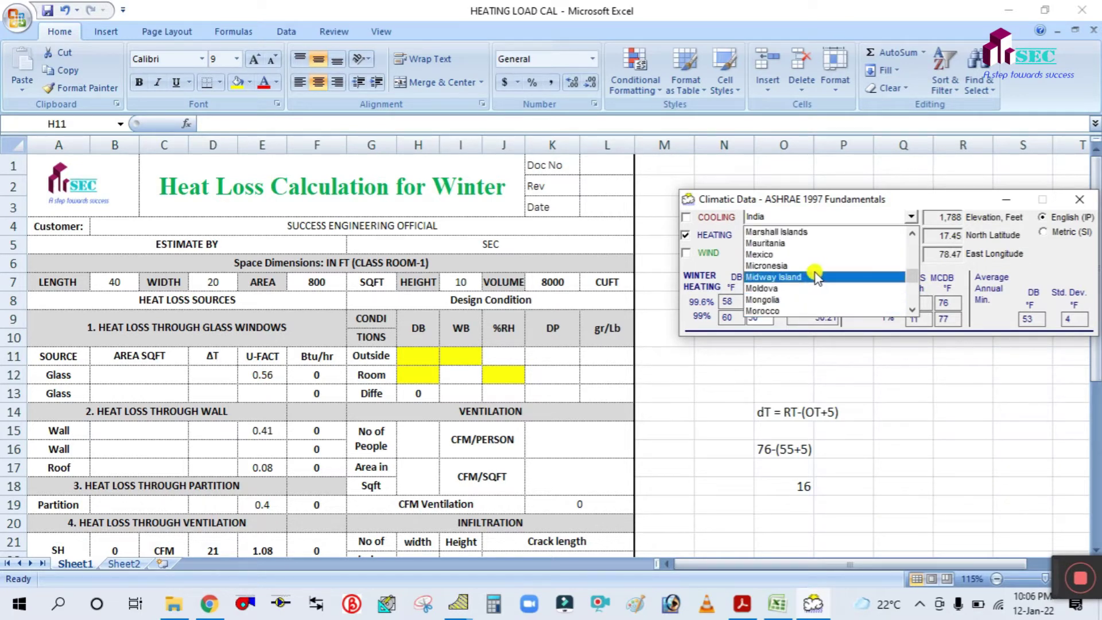
pyautogui.scroll(3, 815, 273)
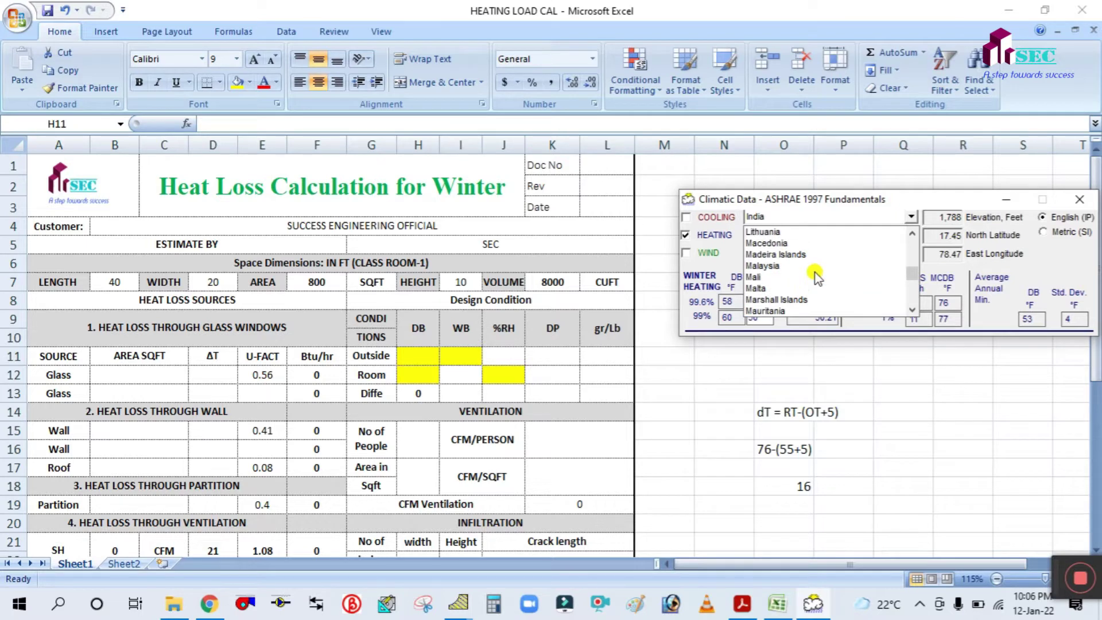
pyautogui.scroll(3, 815, 273)
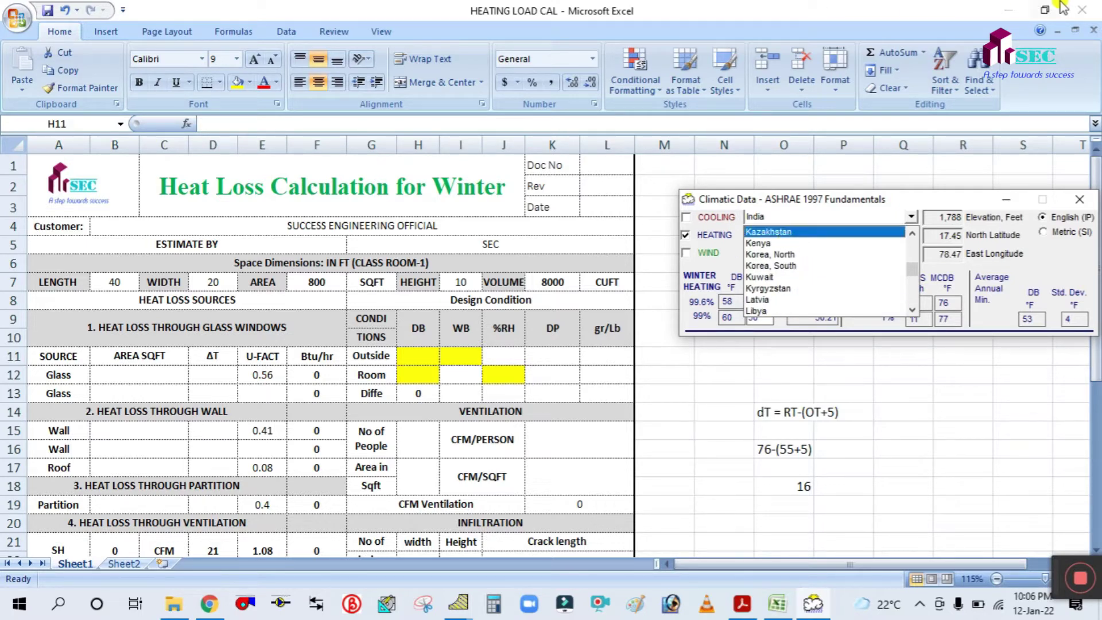
pyautogui.scroll(3, 784, 246)
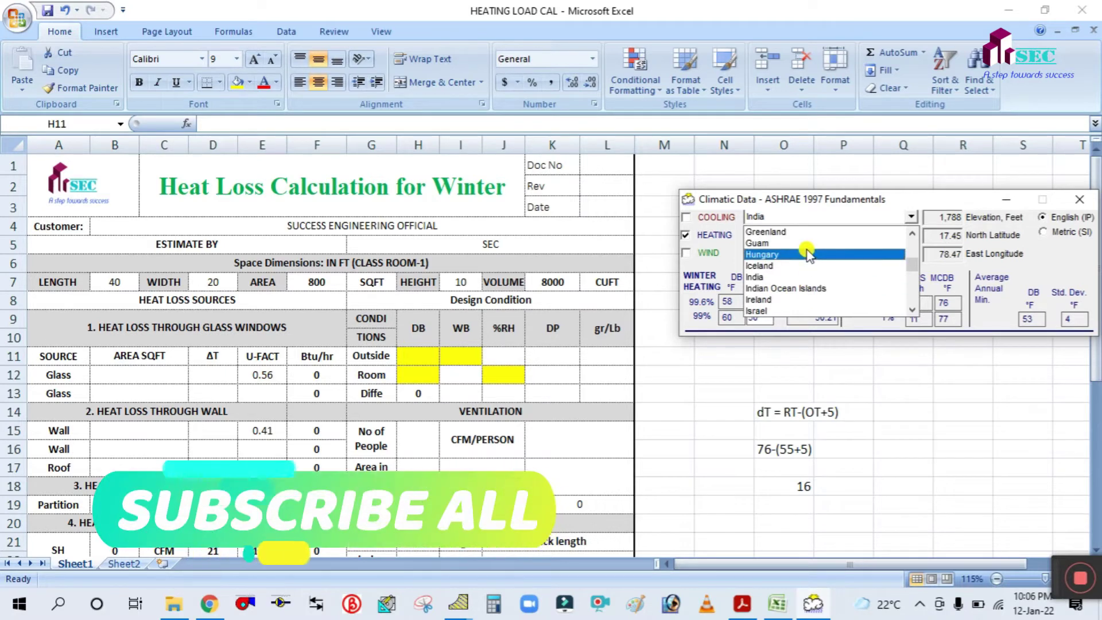
pyautogui.scroll(2, 808, 252)
pyautogui.scroll(5, 808, 253)
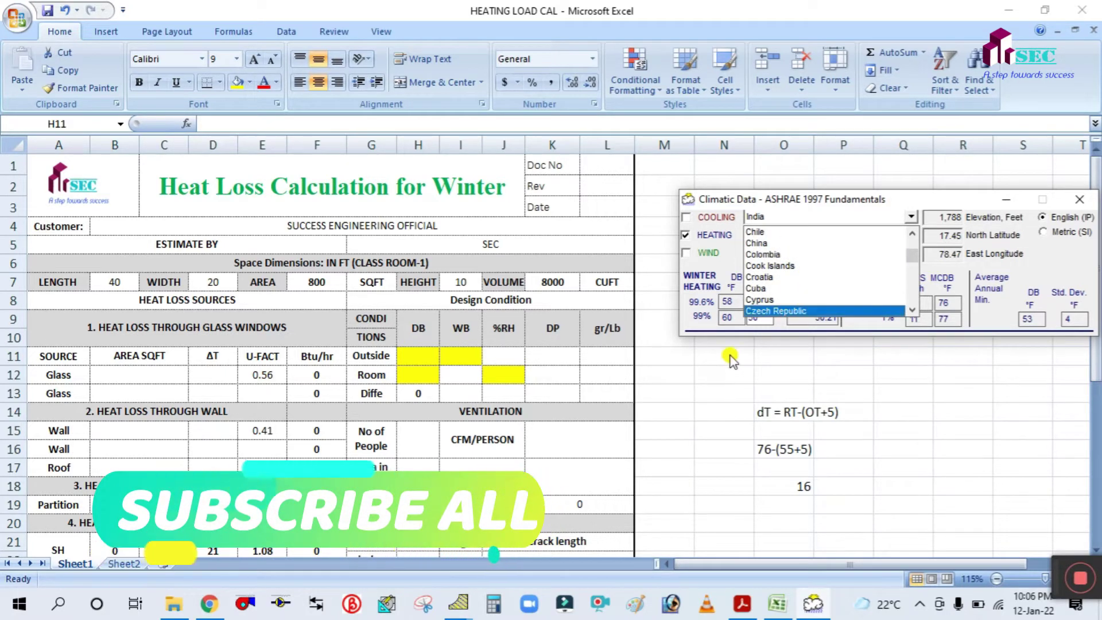
pyautogui.click(724, 405)
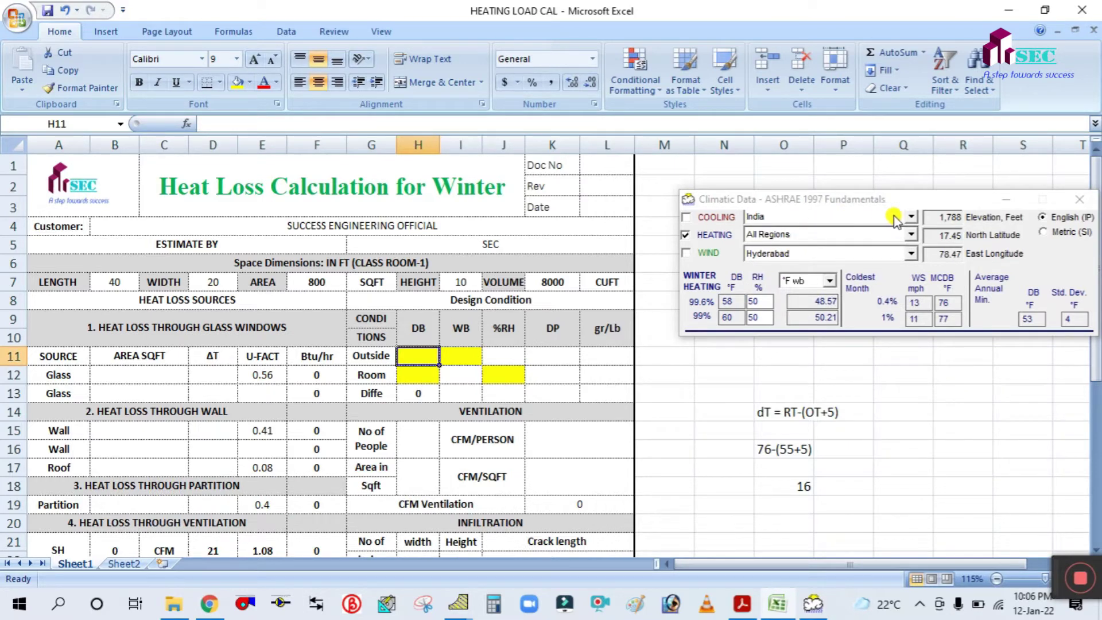
# Step: Set the climatic data location to Dubai in the United Arab Emirates
pyautogui.click(910, 217)
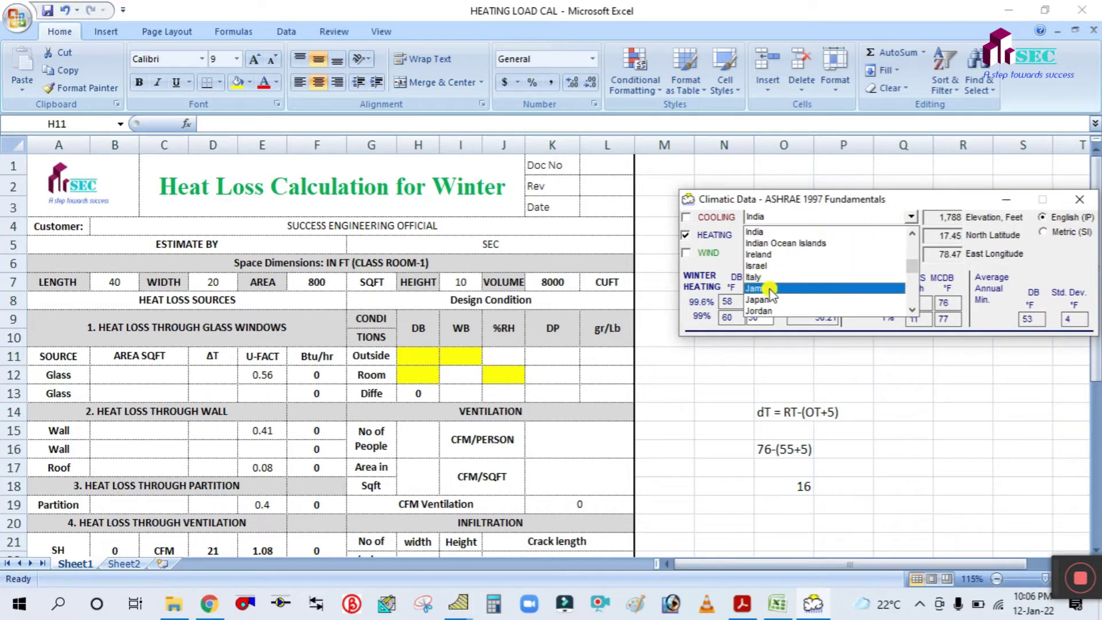
pyautogui.scroll(-1, 798, 281)
pyautogui.scroll(-2, 798, 282)
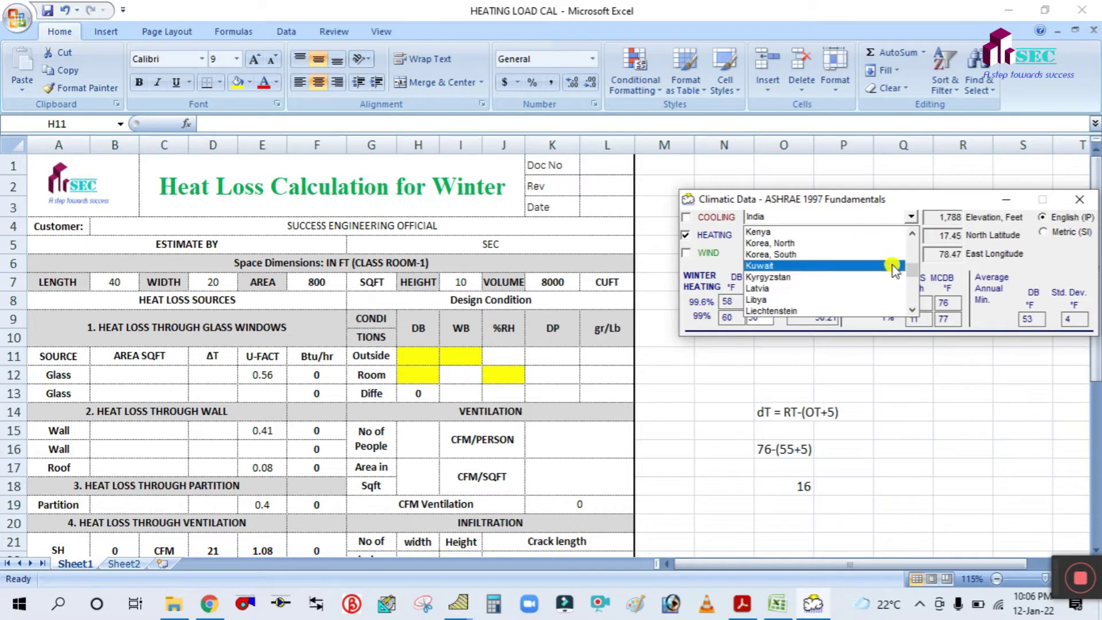
pyautogui.moveTo(912, 277); pyautogui.dragTo(913, 300)
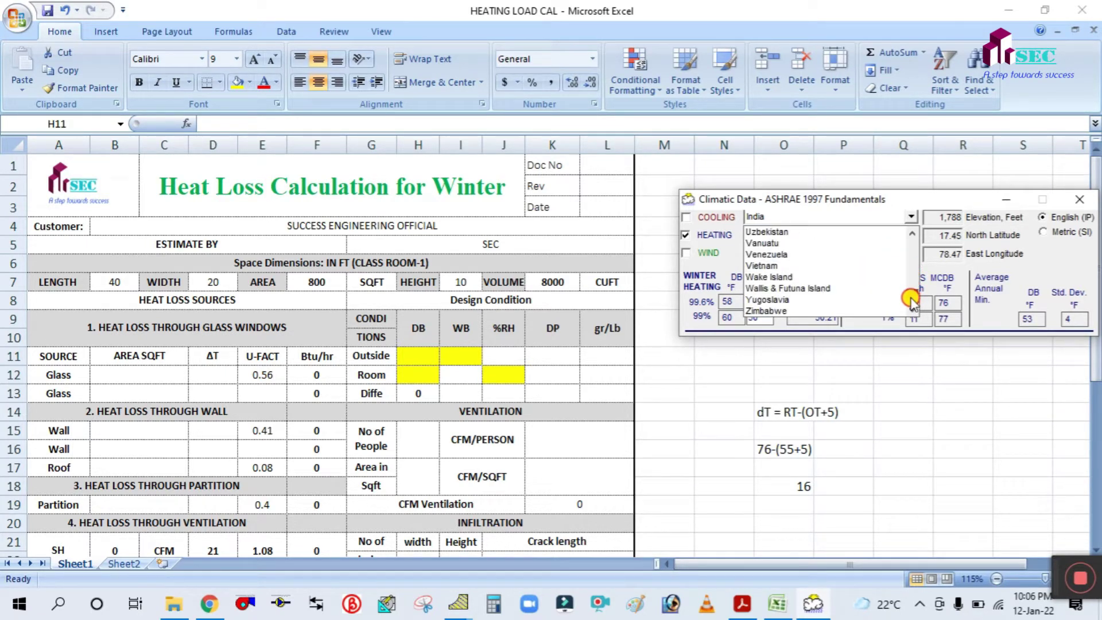
pyautogui.scroll(2, 912, 300)
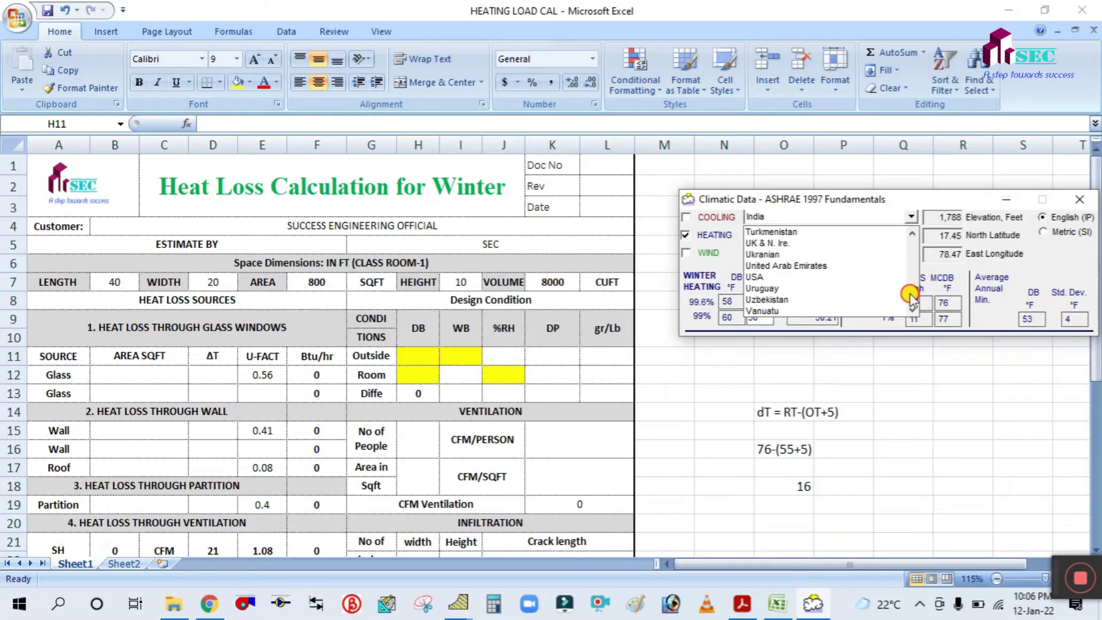
pyautogui.click(798, 265)
pyautogui.click(815, 235)
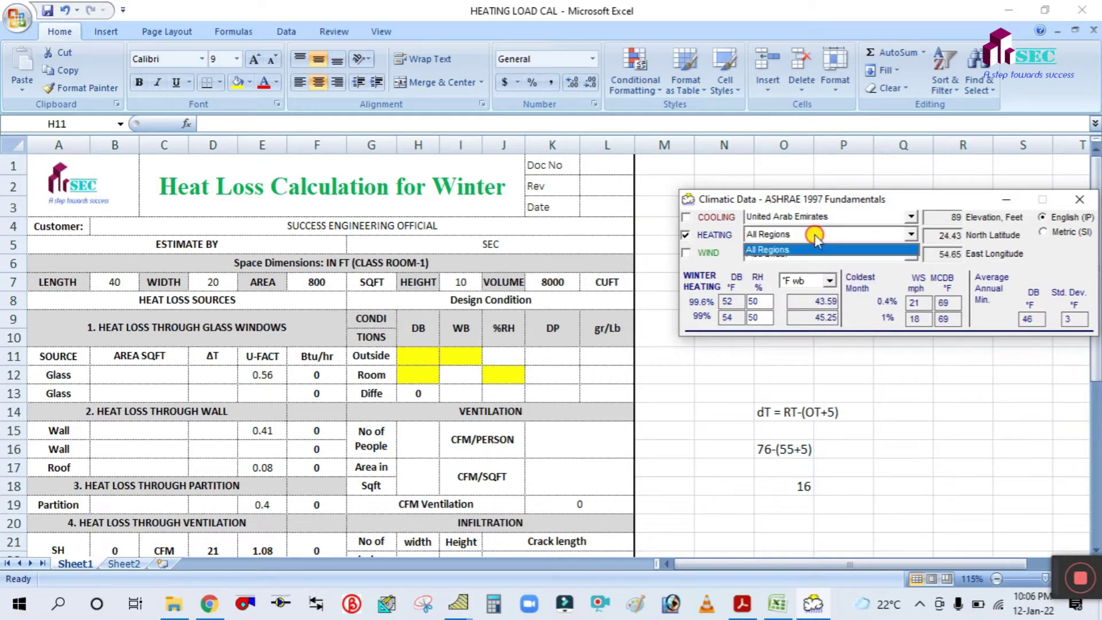
pyautogui.click(814, 234)
pyautogui.click(799, 255)
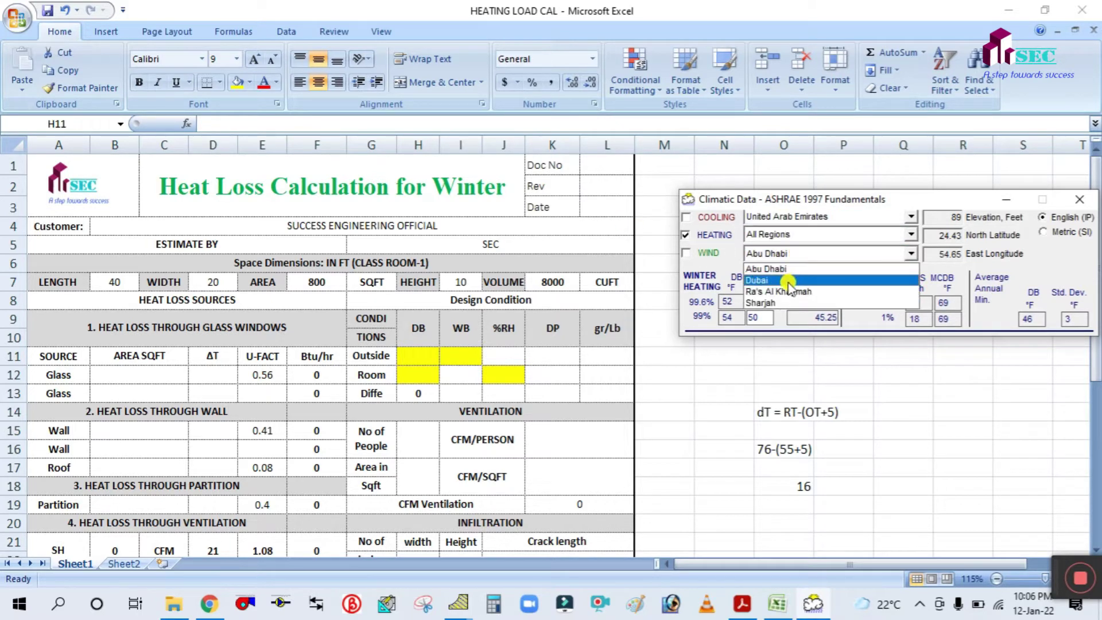
pyautogui.click(786, 280)
# Step: Move the climatic data window closer to the Design Condition table, switch its winter heating read-out to °F db, and highlight the 99.6% DB value
pyautogui.moveTo(849, 203); pyautogui.dragTo(702, 161)
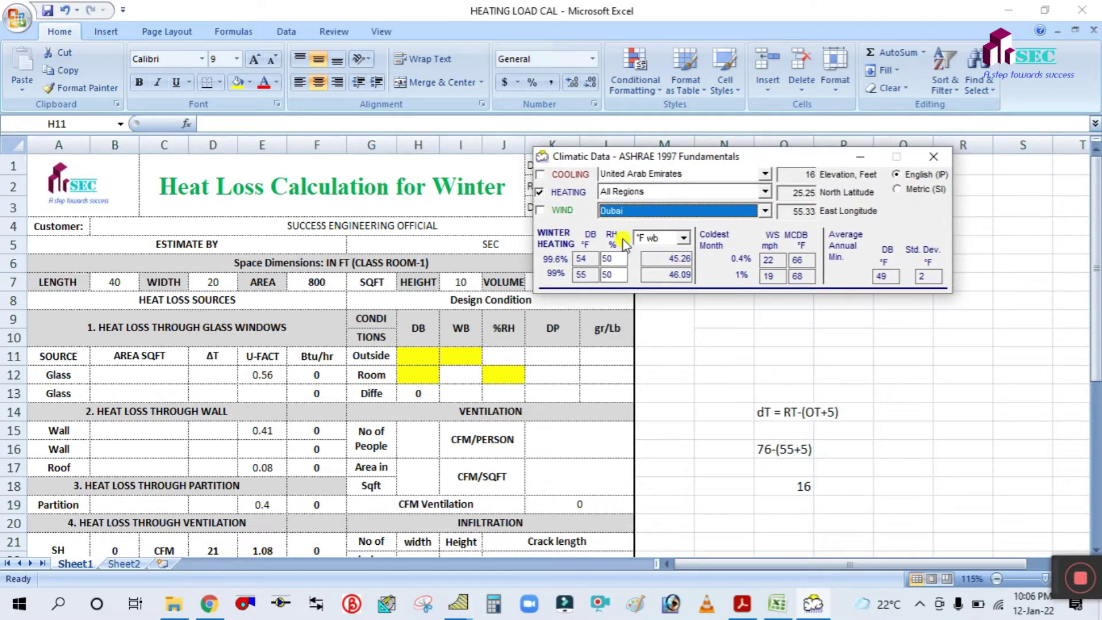
pyautogui.click(685, 238)
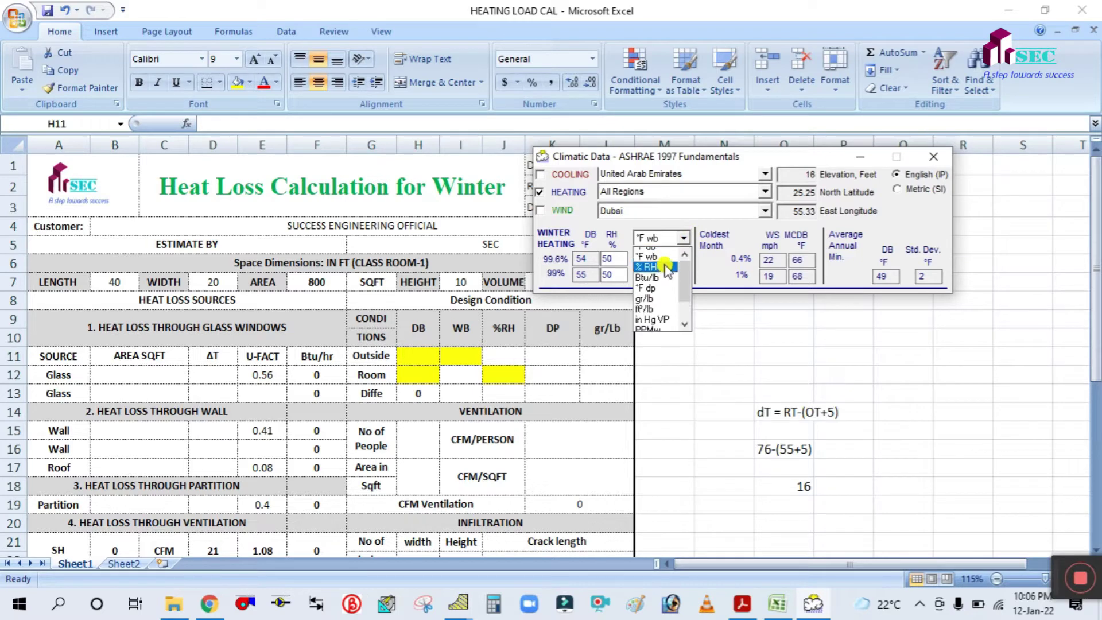
pyautogui.click(647, 252)
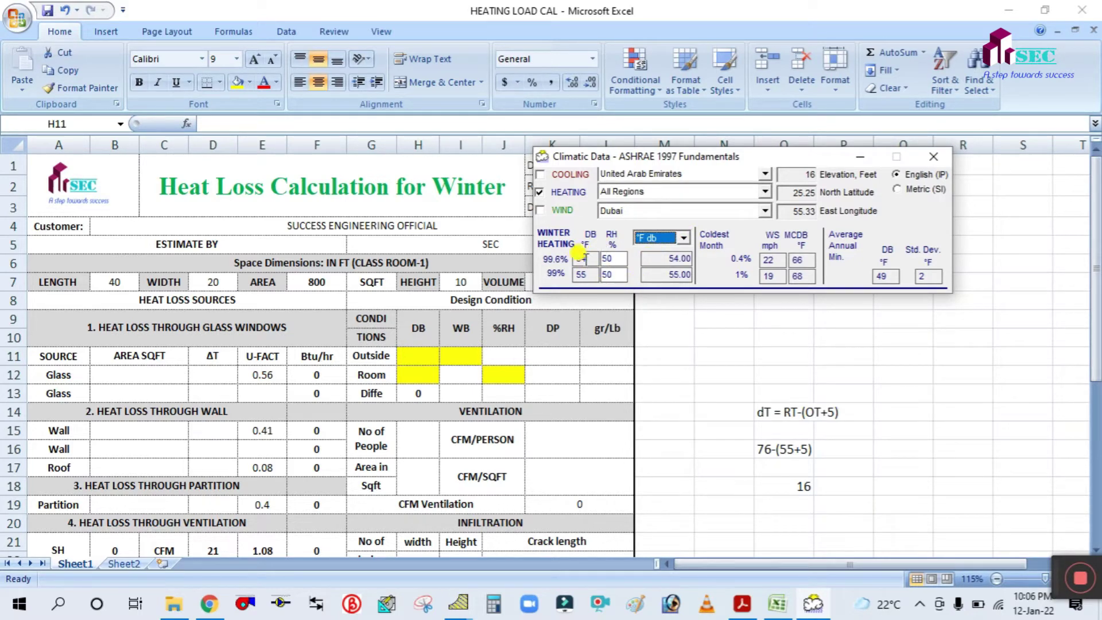
pyautogui.moveTo(581, 254); pyautogui.dragTo(572, 252)
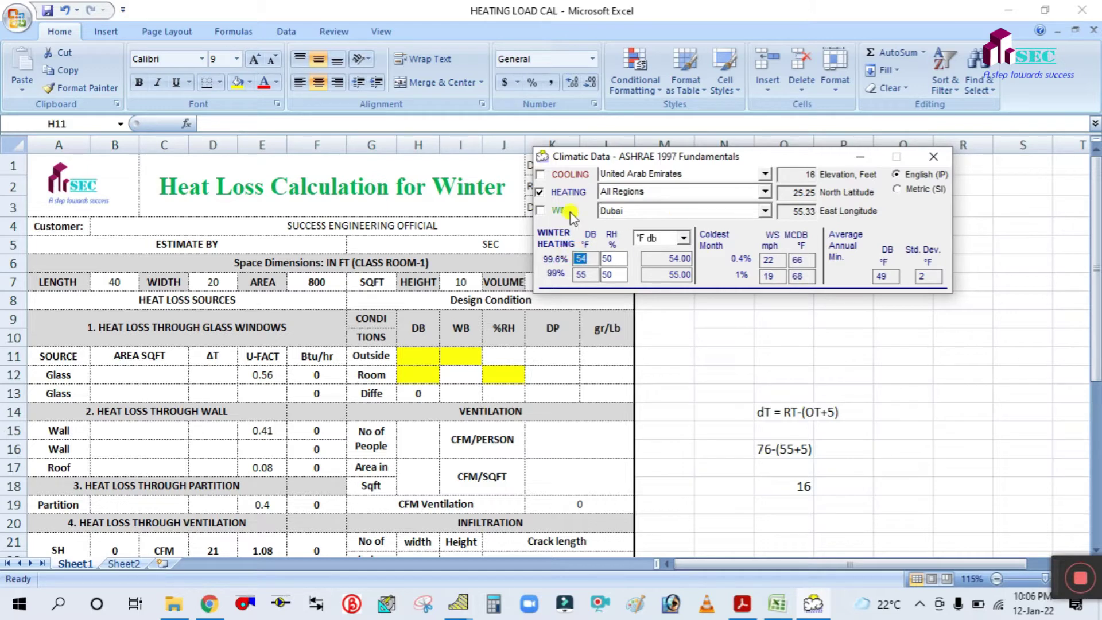
# Step: Enter the DB temperatures in the Design Condition table: 54 for Outside and 76 for Room
pyautogui.click(470, 338)
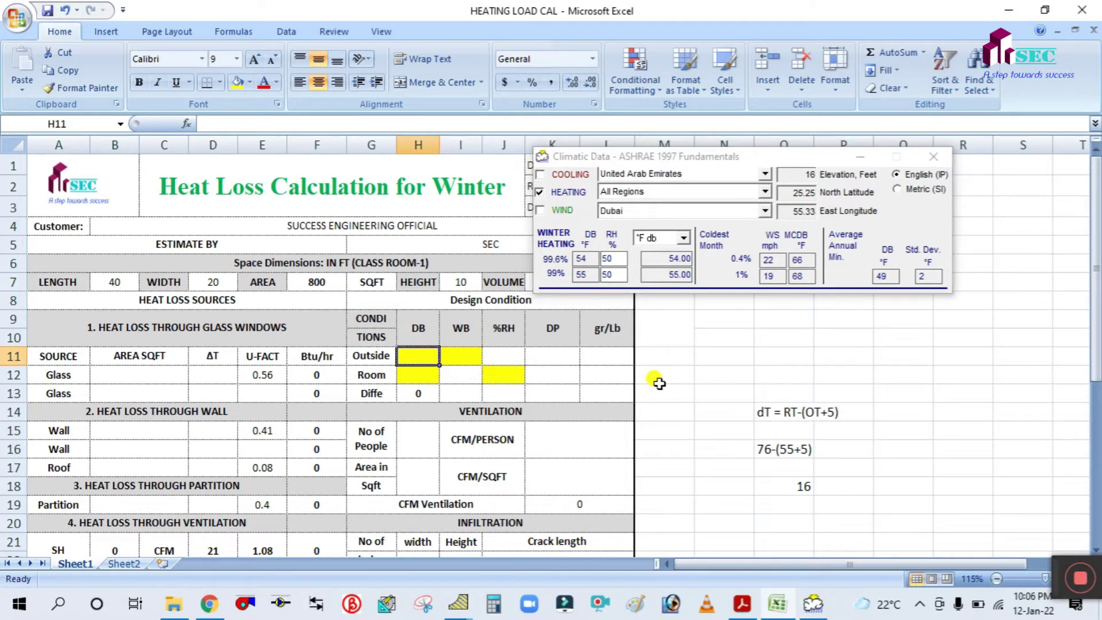
pyautogui.write('54')
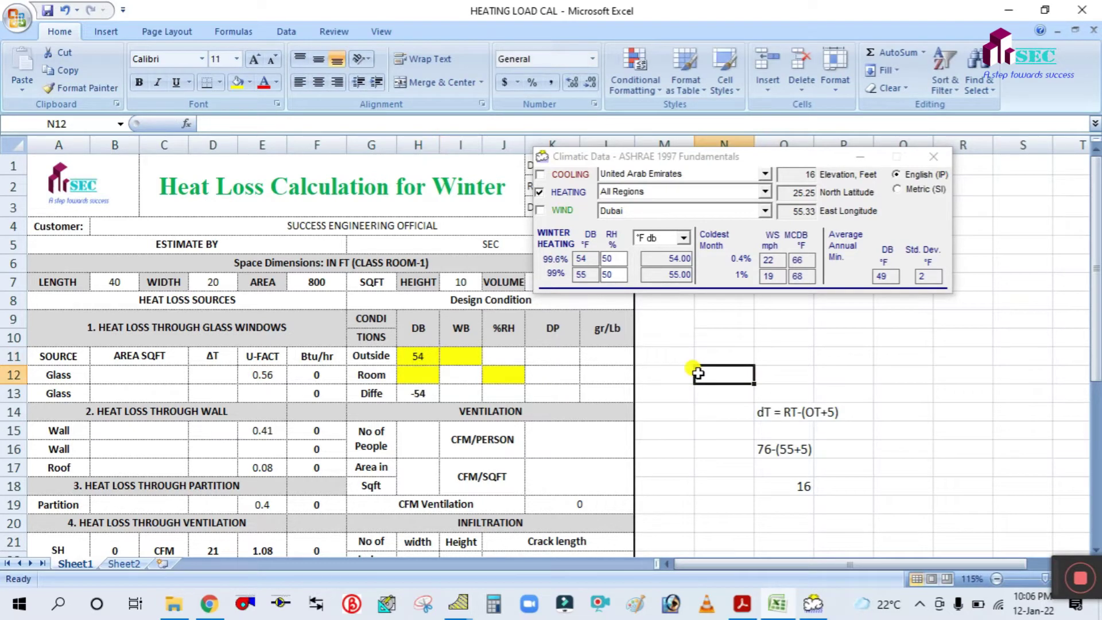
pyautogui.click(461, 355)
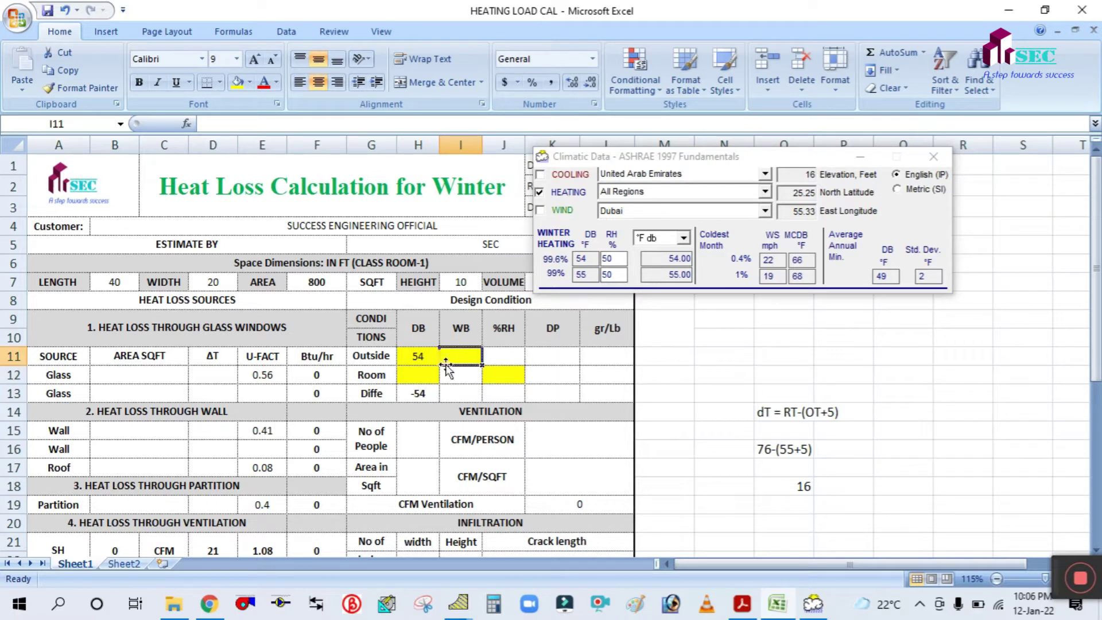
pyautogui.click(412, 380)
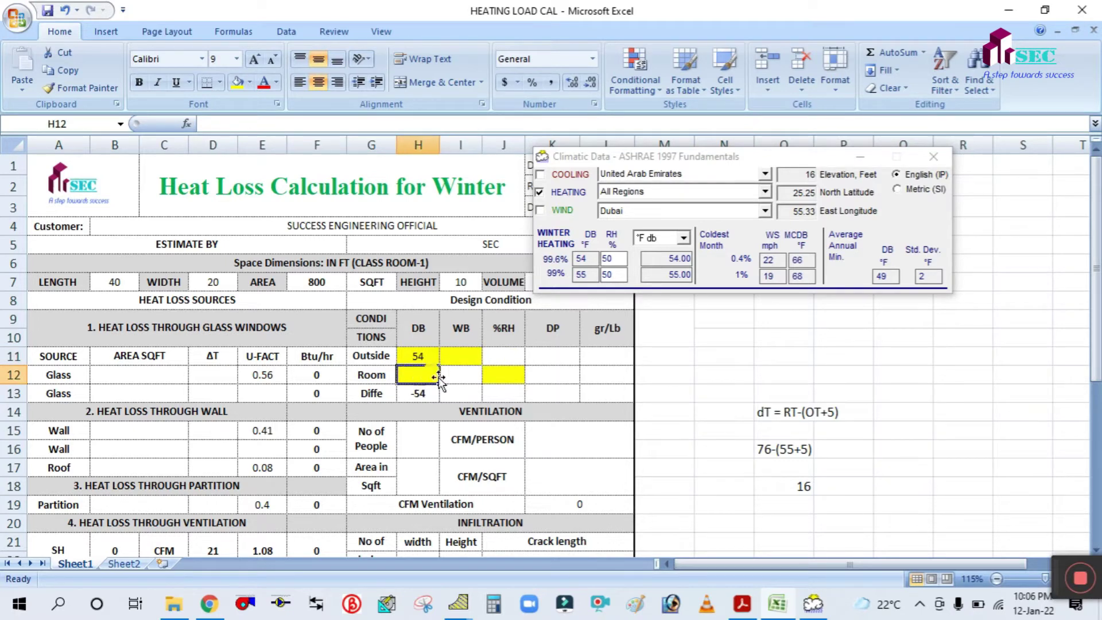
pyautogui.write('76')
pyautogui.click(703, 371)
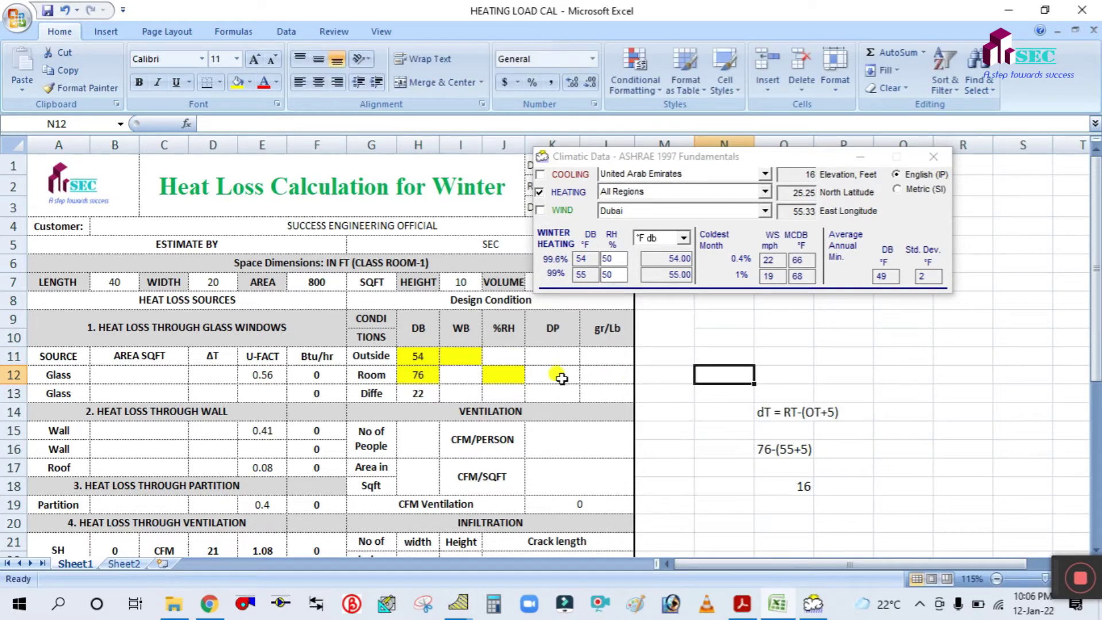
# Step: Check the DB difference formula, switch the climatic data's winter heating read-out to °F wb, and highlight the 99.6% value
pyautogui.doubleClick(420, 391)
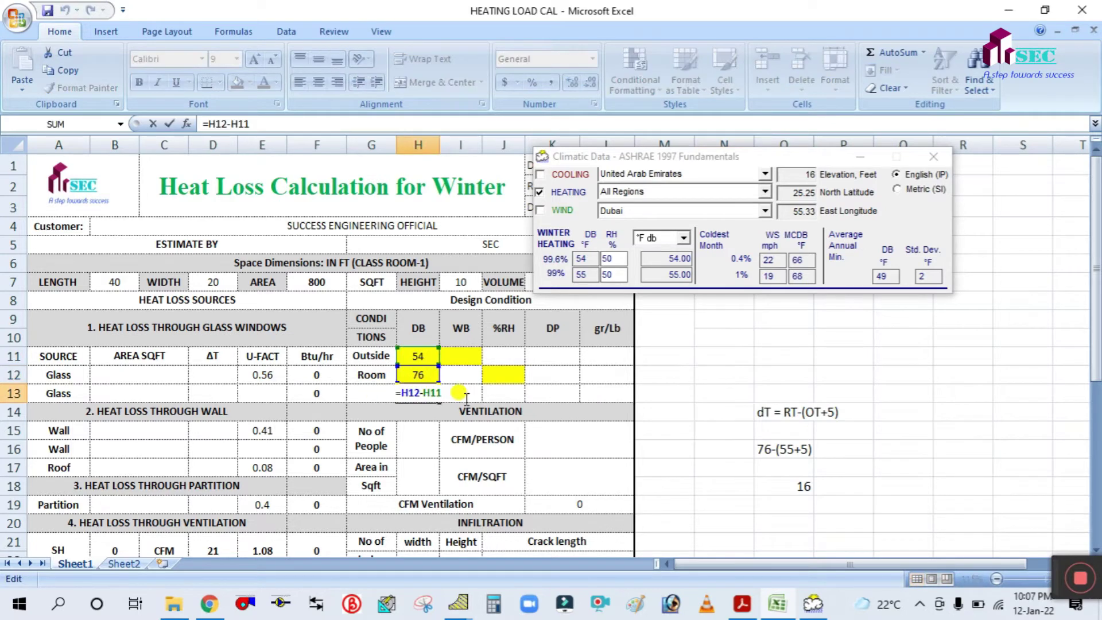
pyautogui.click(461, 355)
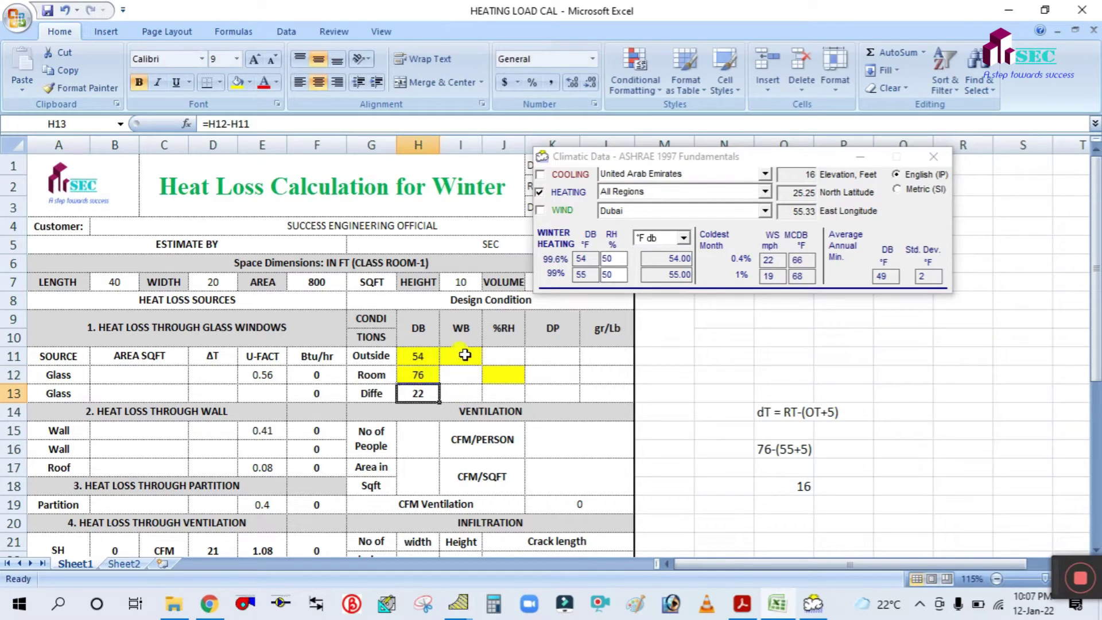
pyautogui.click(685, 239)
pyautogui.click(664, 258)
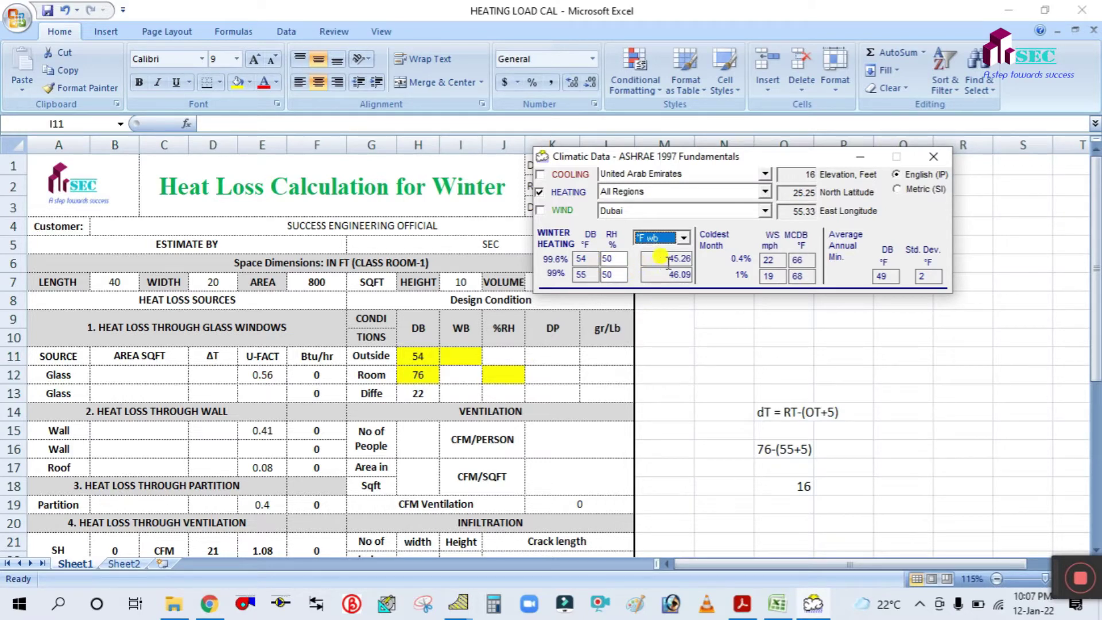
pyautogui.click(661, 259)
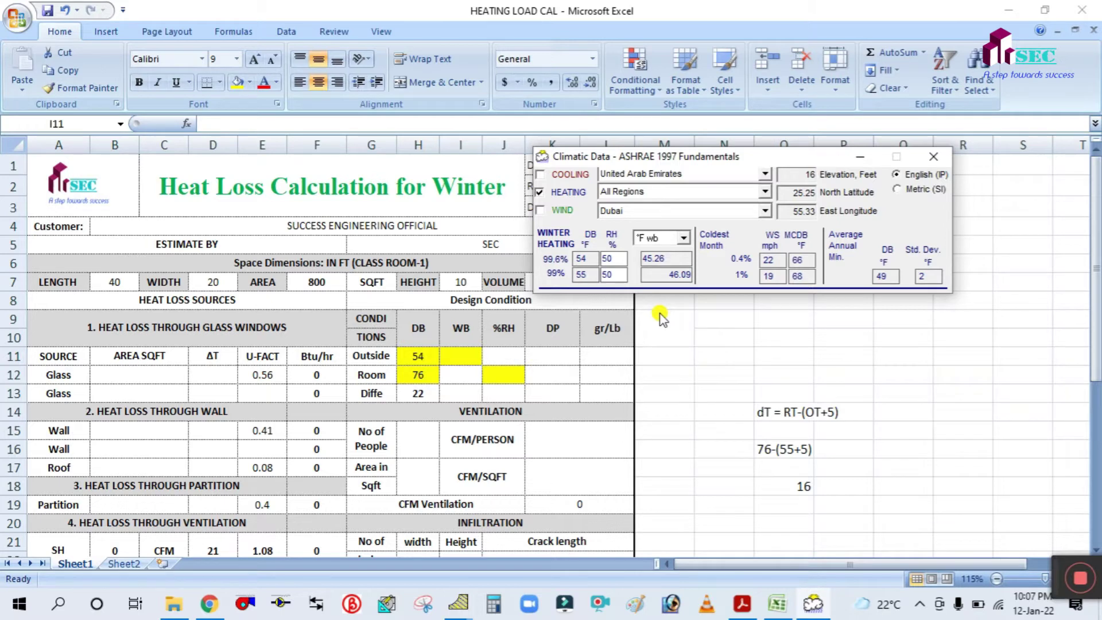
# Step: Enter 45 as the Outside WB and 50 as the Room %RH in the Design Condition table
pyautogui.click(631, 314)
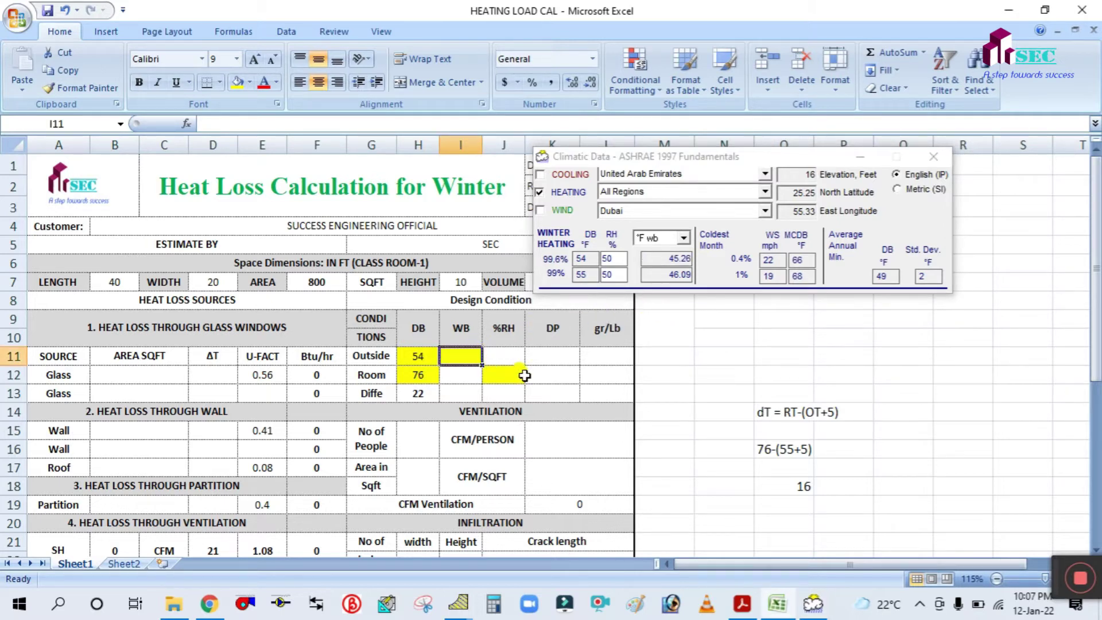
pyautogui.write('45')
pyautogui.click(502, 373)
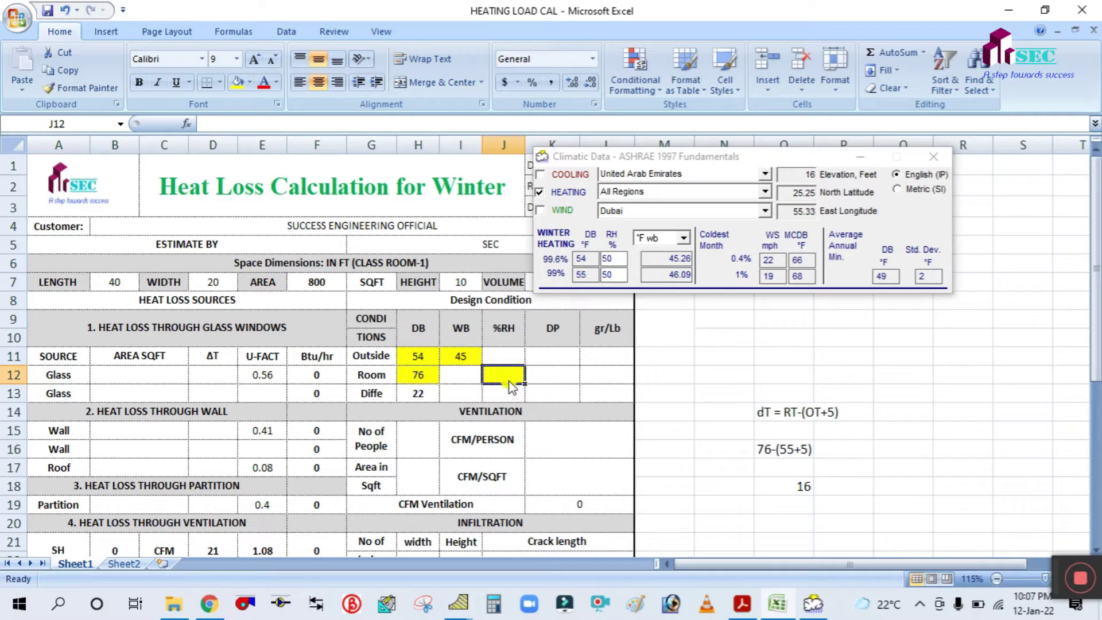
pyautogui.write('50')
pyautogui.click(676, 370)
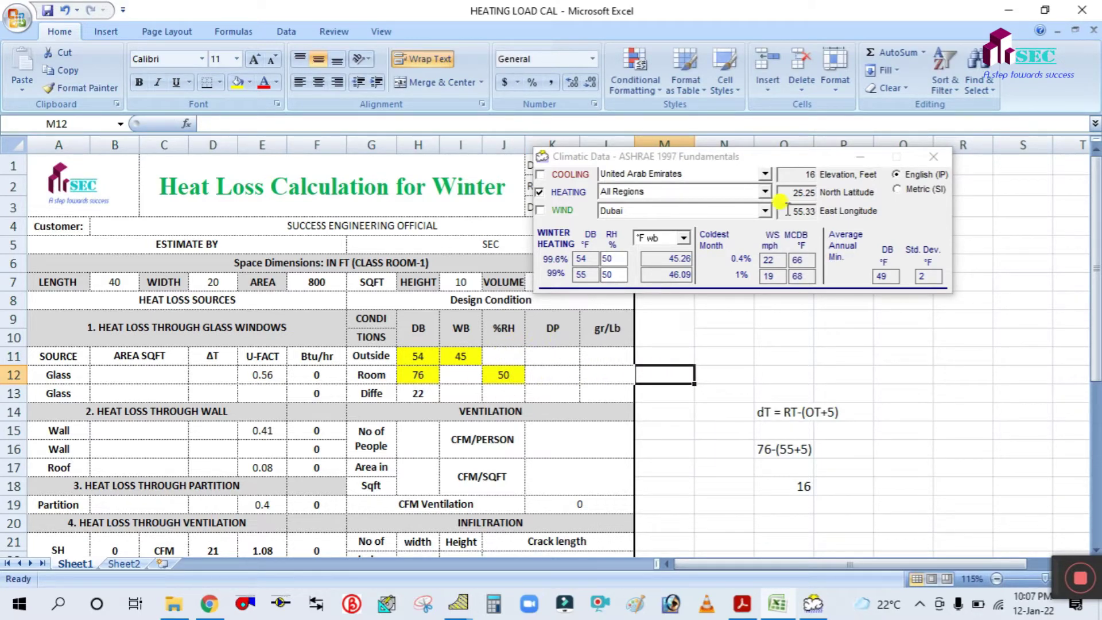
# Step: Minimize the climatic data window, switch to HDPsyChart, and close its old psychrometric processes project without saving, leaving a blank chart open
pyautogui.click(860, 157)
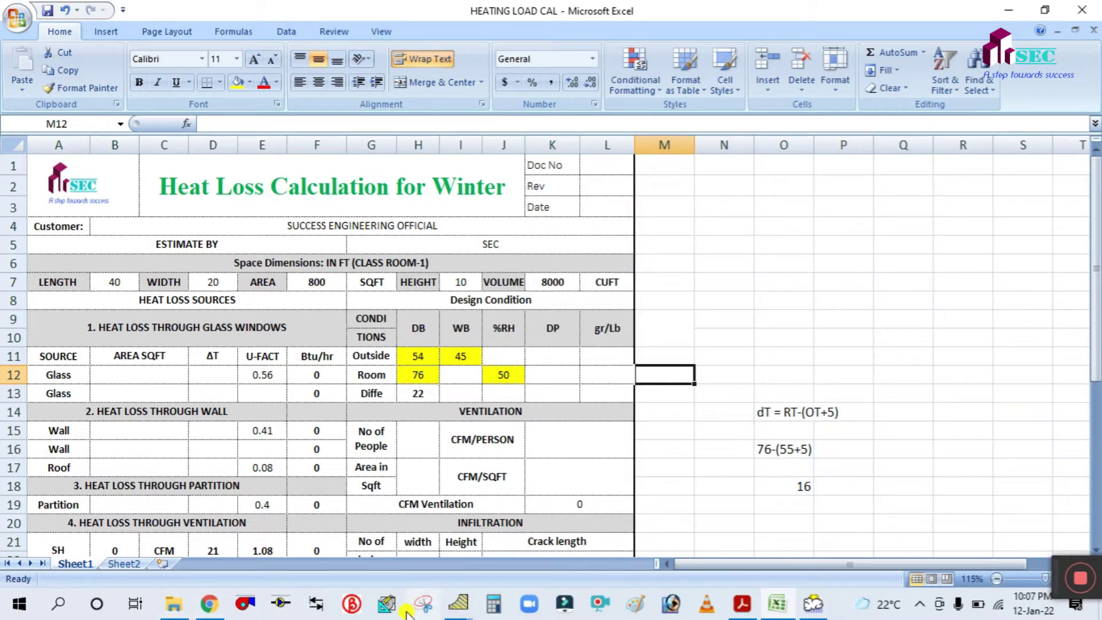
pyautogui.moveTo(457, 603)
pyautogui.click(497, 541)
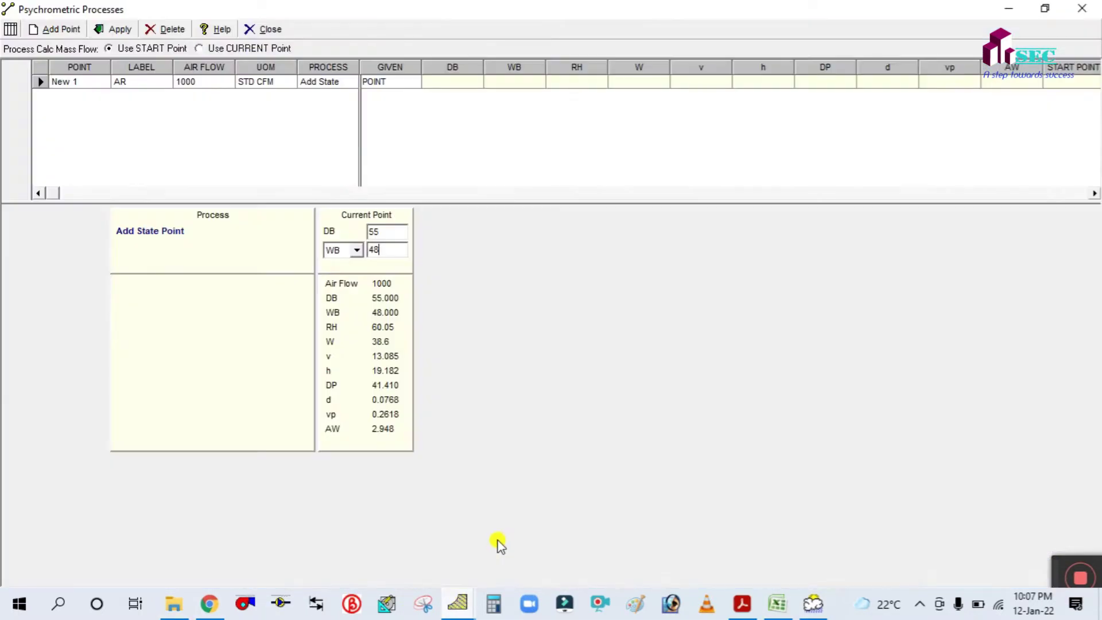
pyautogui.click(1082, 8)
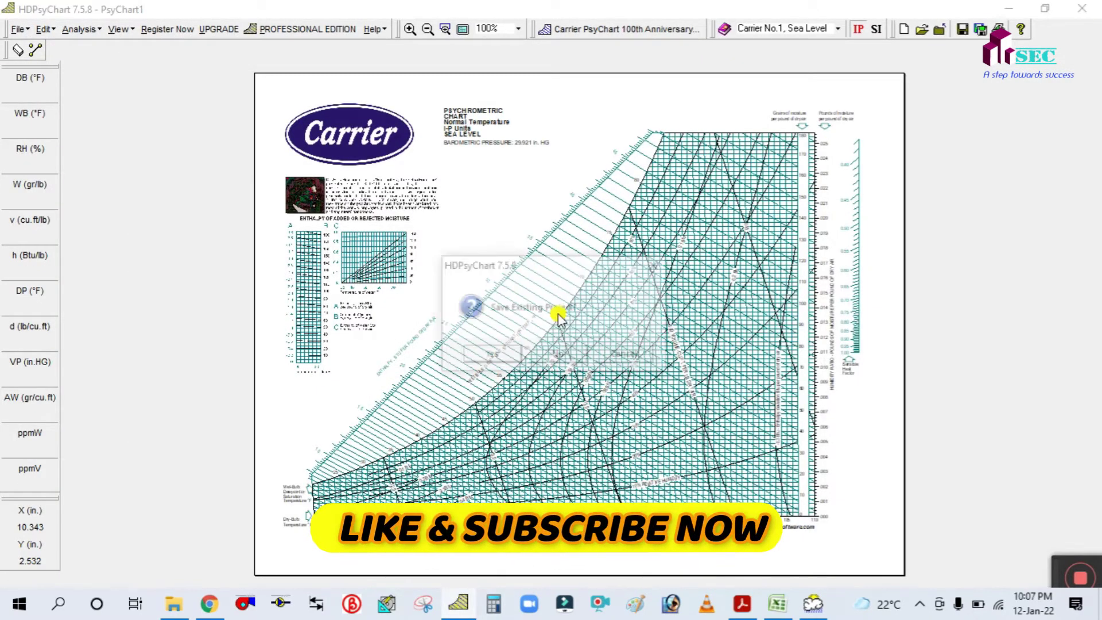
pyautogui.click(556, 356)
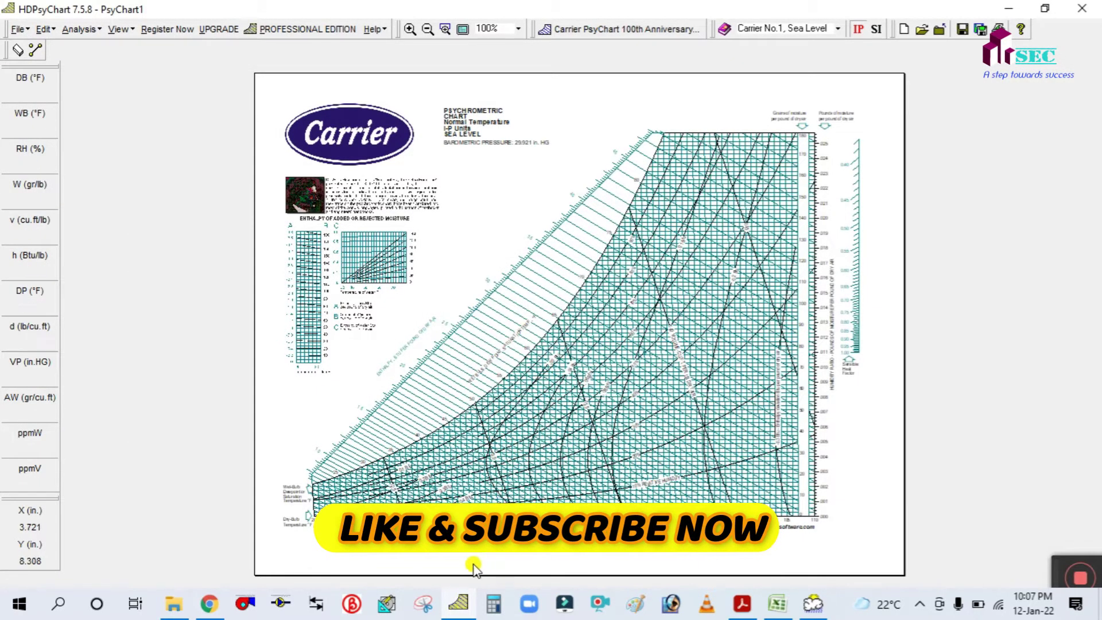
pyautogui.click(458, 603)
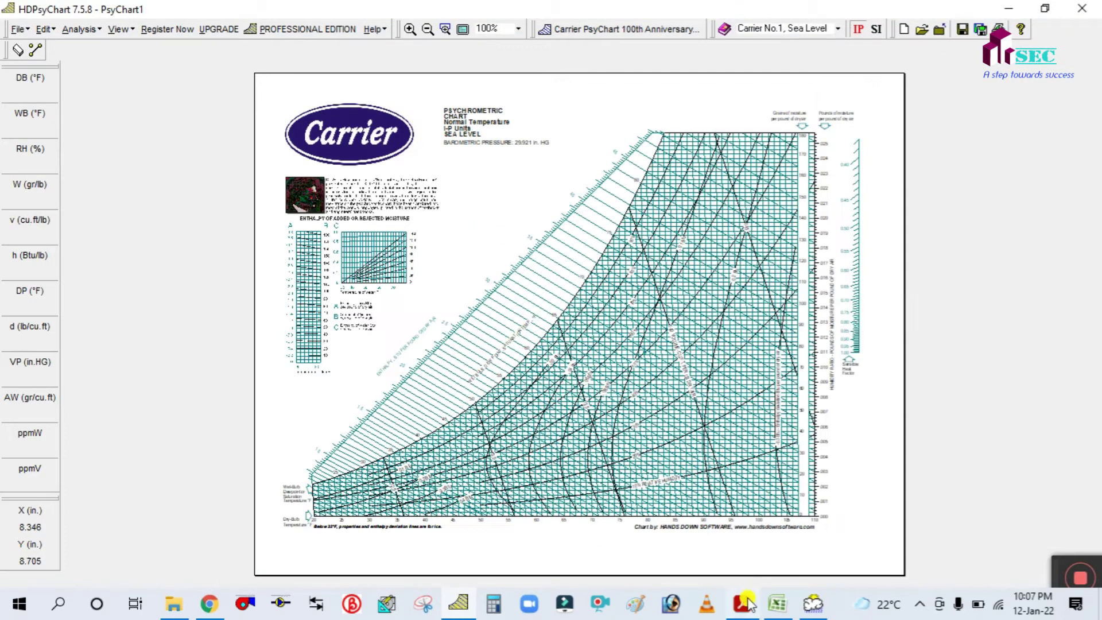
# Step: Switch to Excel, re-enter 45 as the Outside WB, and select the empty Outside %RH cell
pyautogui.click(778, 603)
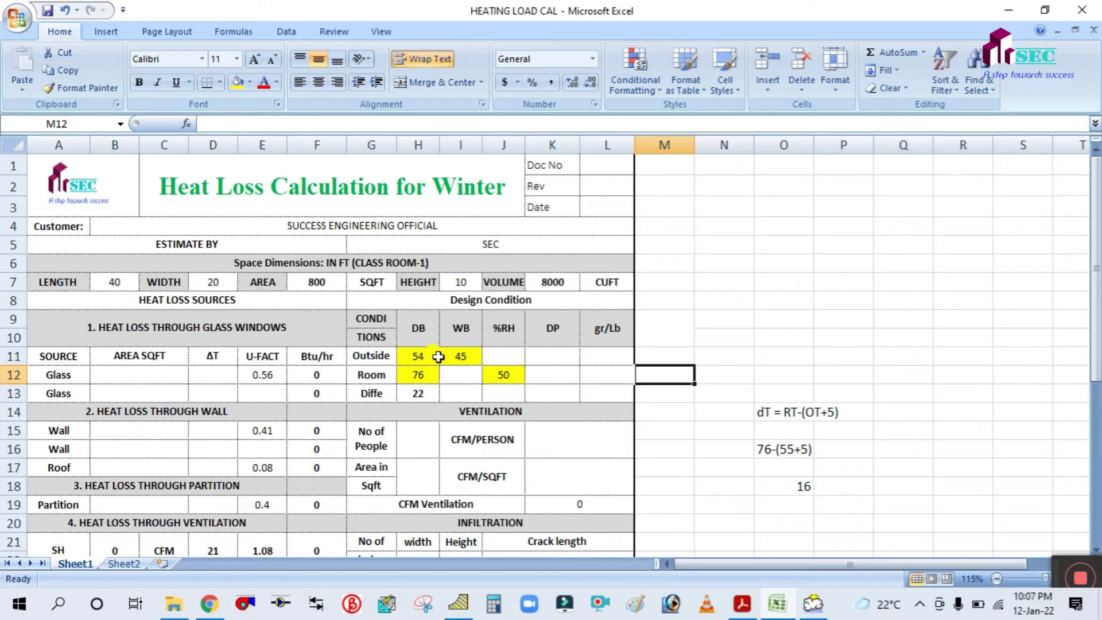
pyautogui.click(459, 356)
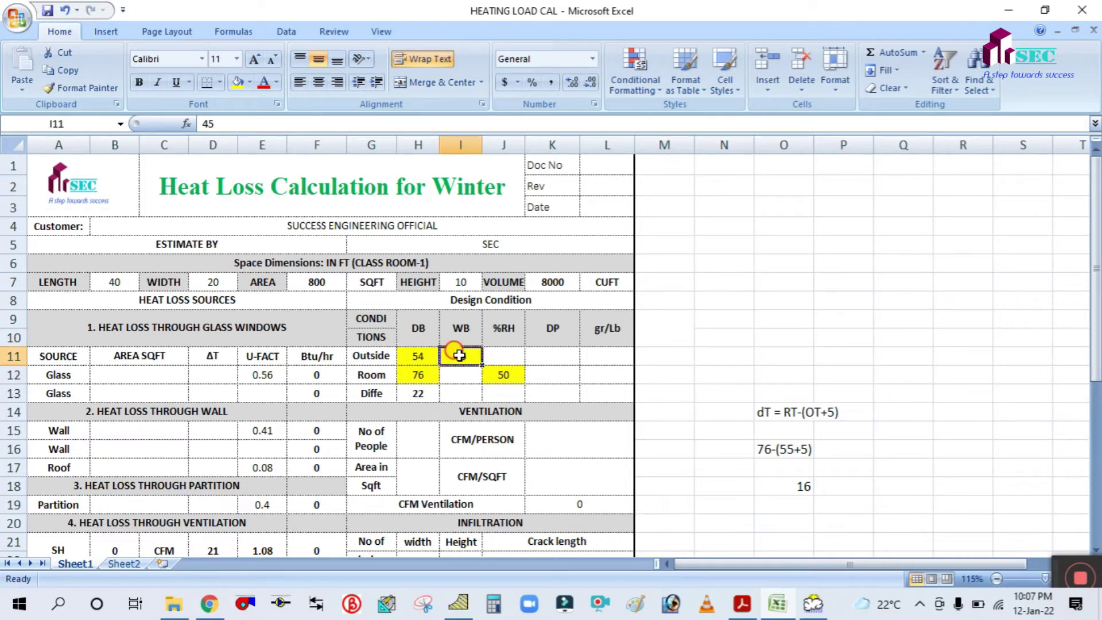
pyautogui.write('45')
pyautogui.click(506, 354)
pyautogui.click(554, 362)
pyautogui.click(610, 359)
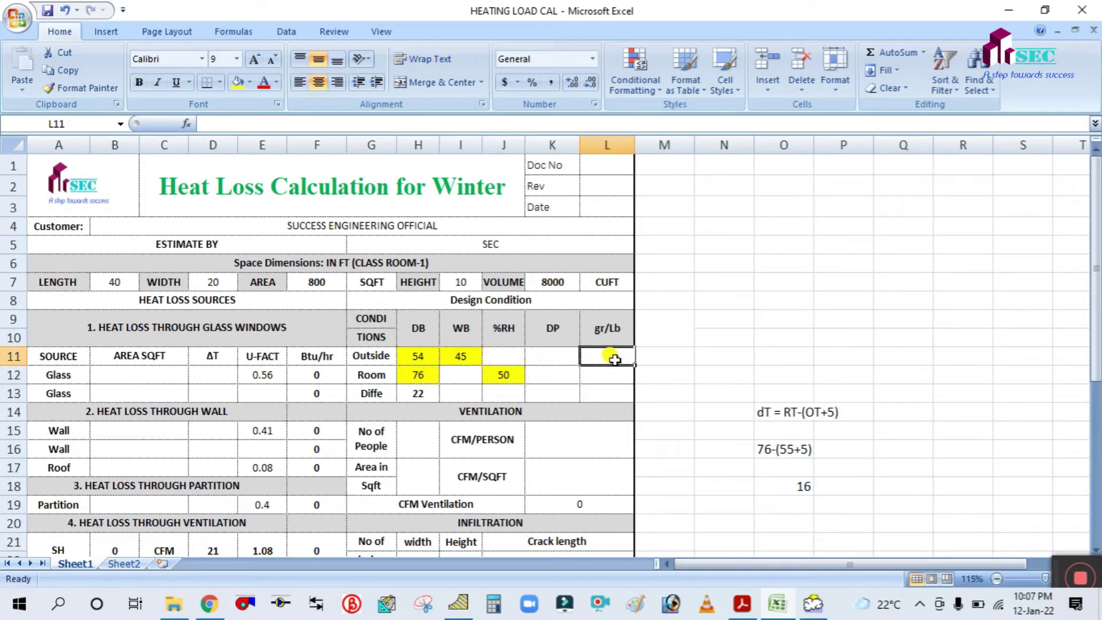
pyautogui.click(497, 357)
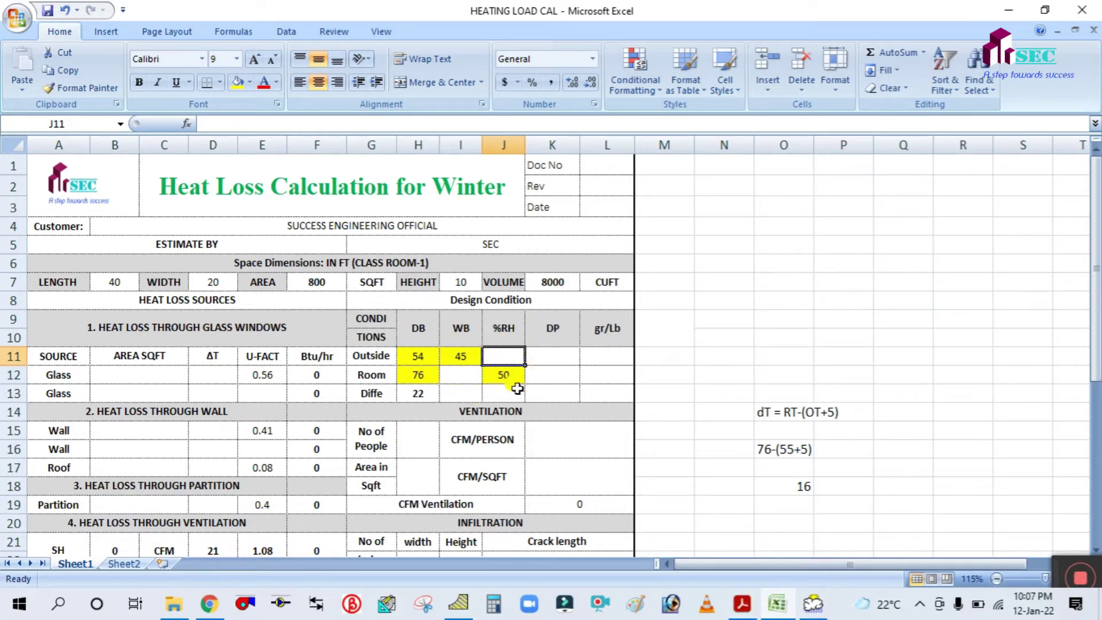
# Step: Switch to HDPsyChart, open Psychrometric Processes, add a new state point, and maximize the window
pyautogui.click(467, 608)
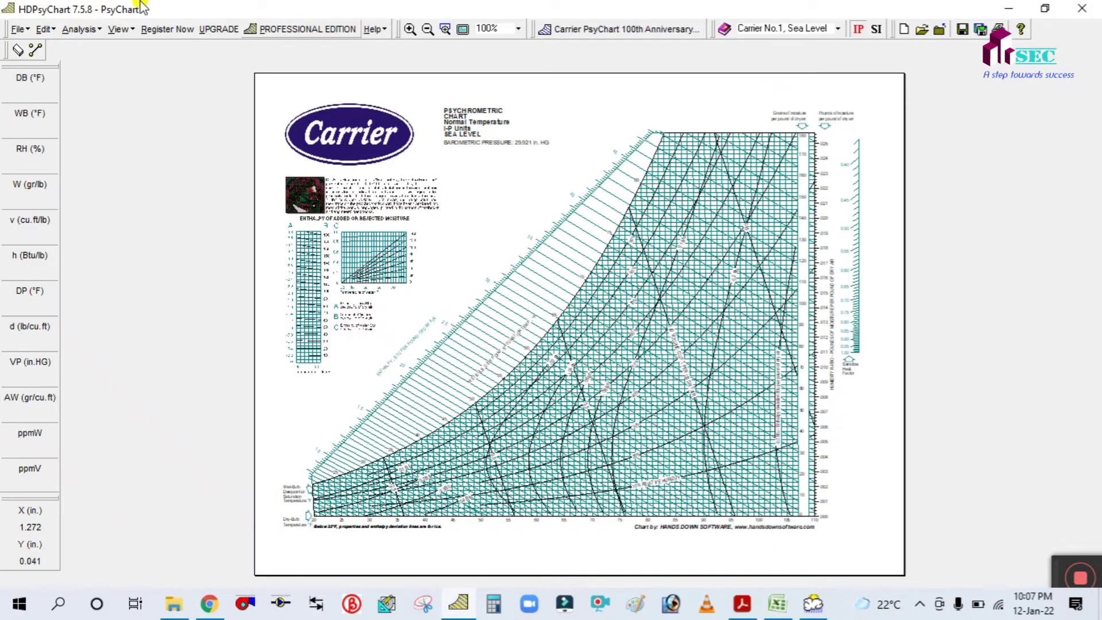
pyautogui.click(35, 51)
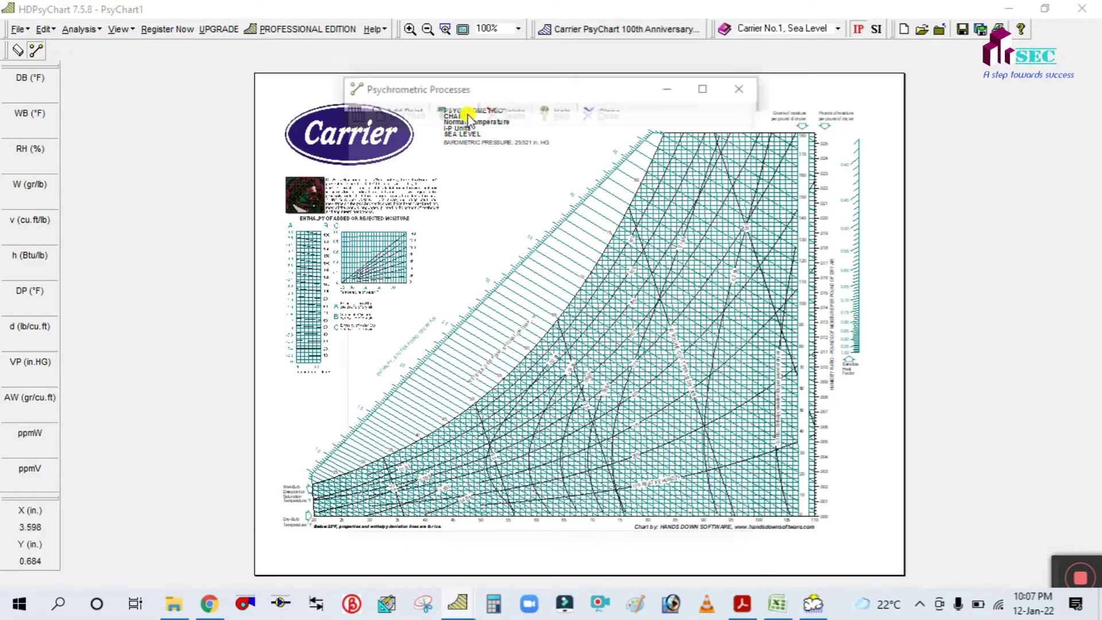
pyautogui.click(400, 109)
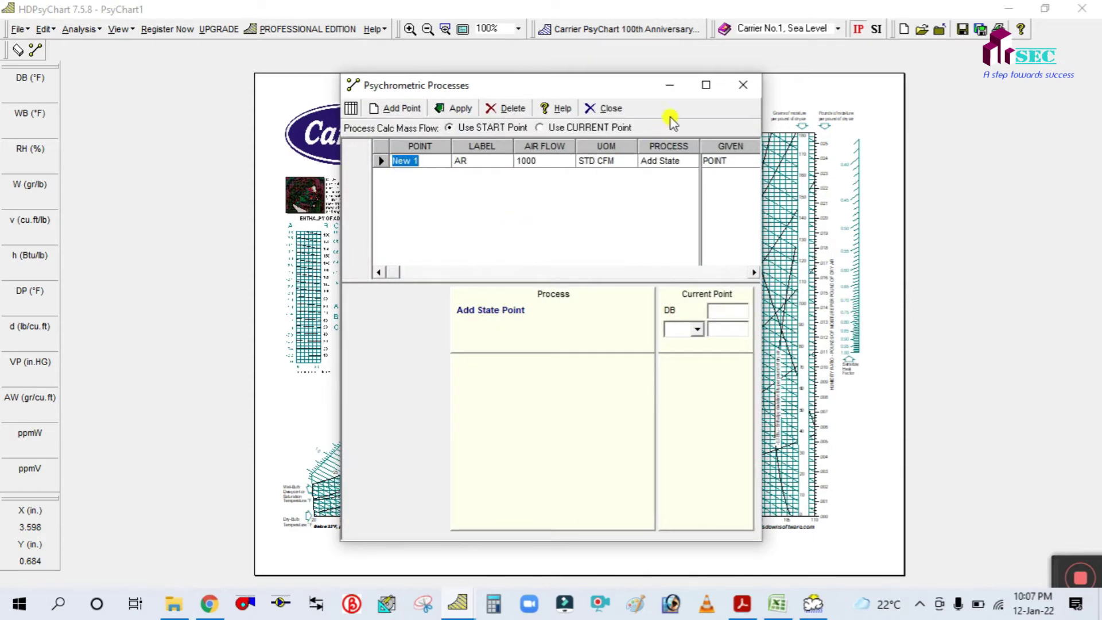
pyautogui.click(706, 85)
# Step: Check the outside conditions in the Excel sheet and define the HDPsyChart state point with DB 54 and WB 45
pyautogui.click(378, 231)
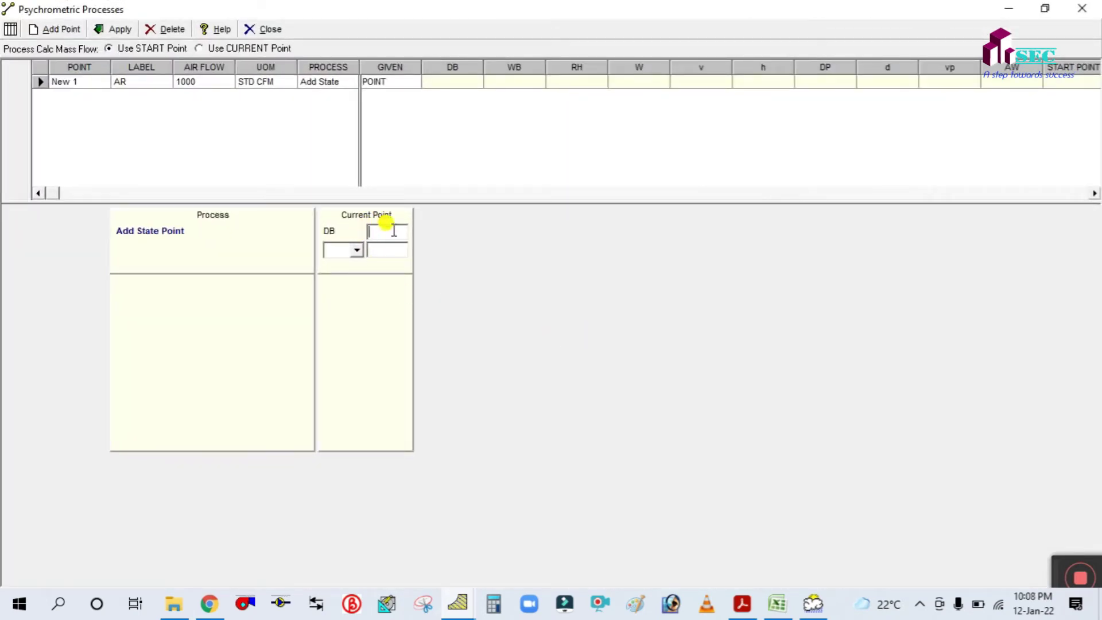
pyautogui.click(772, 606)
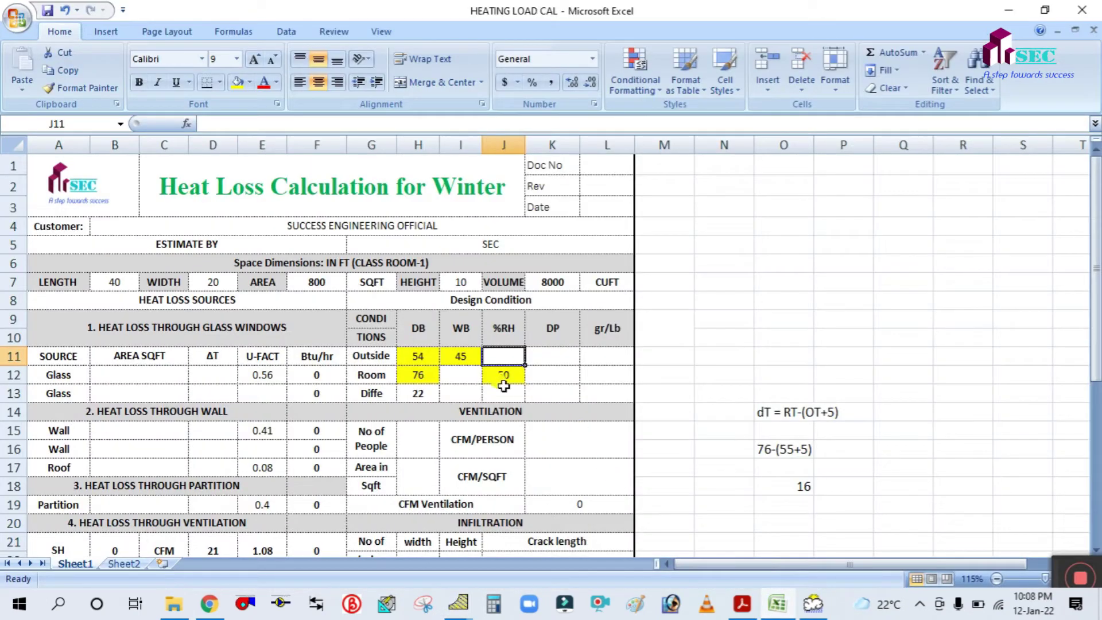
pyautogui.click(776, 604)
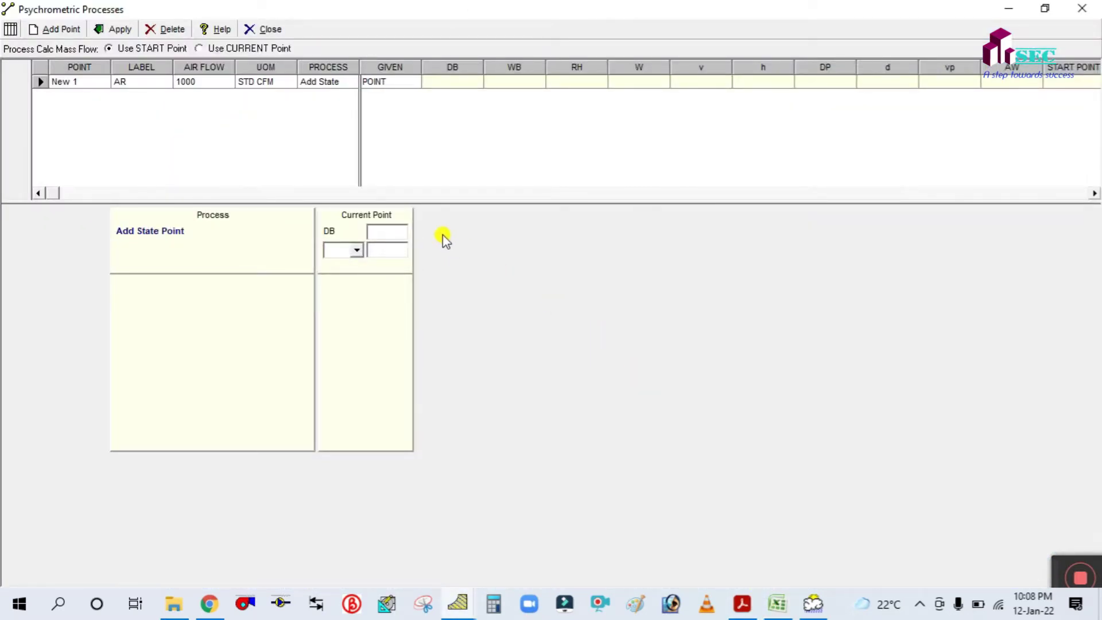
pyautogui.click(357, 251)
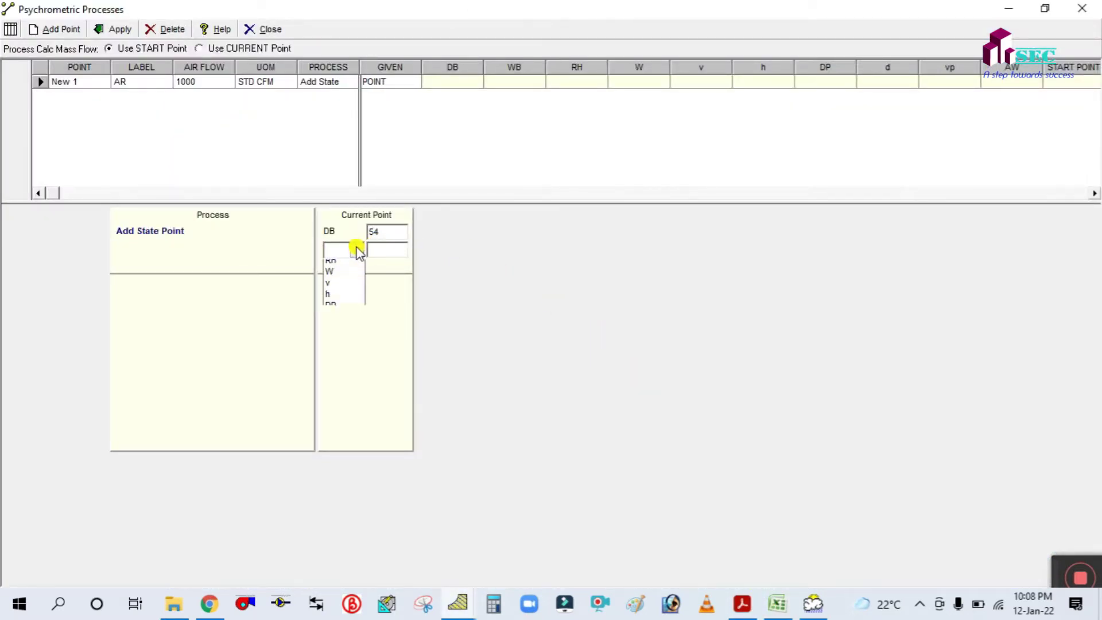
pyautogui.click(340, 263)
pyautogui.click(391, 251)
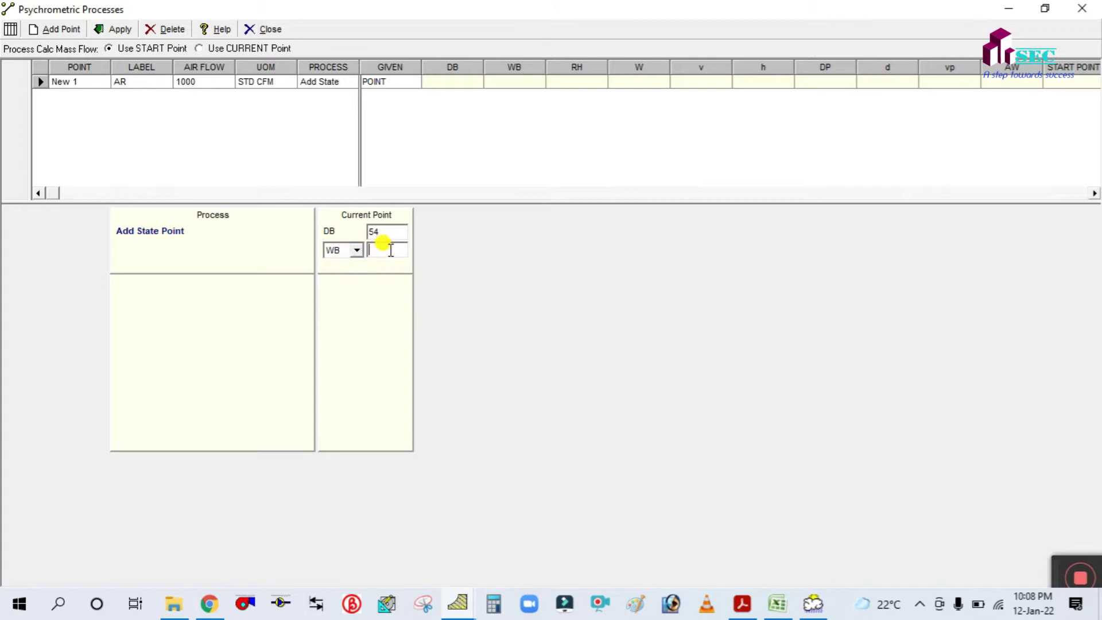
pyautogui.write('45')
pyautogui.press('Return')
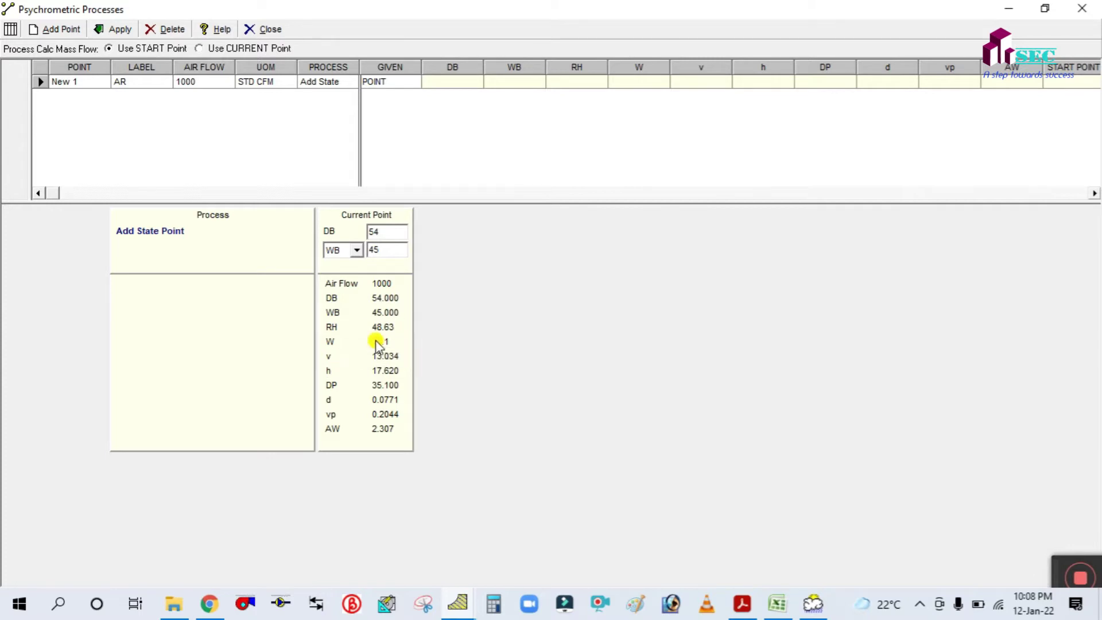
# Step: Enter 48 as the Outside %RH in the Excel sheet, checking it against the state point in HDPsyChart
pyautogui.click(778, 603)
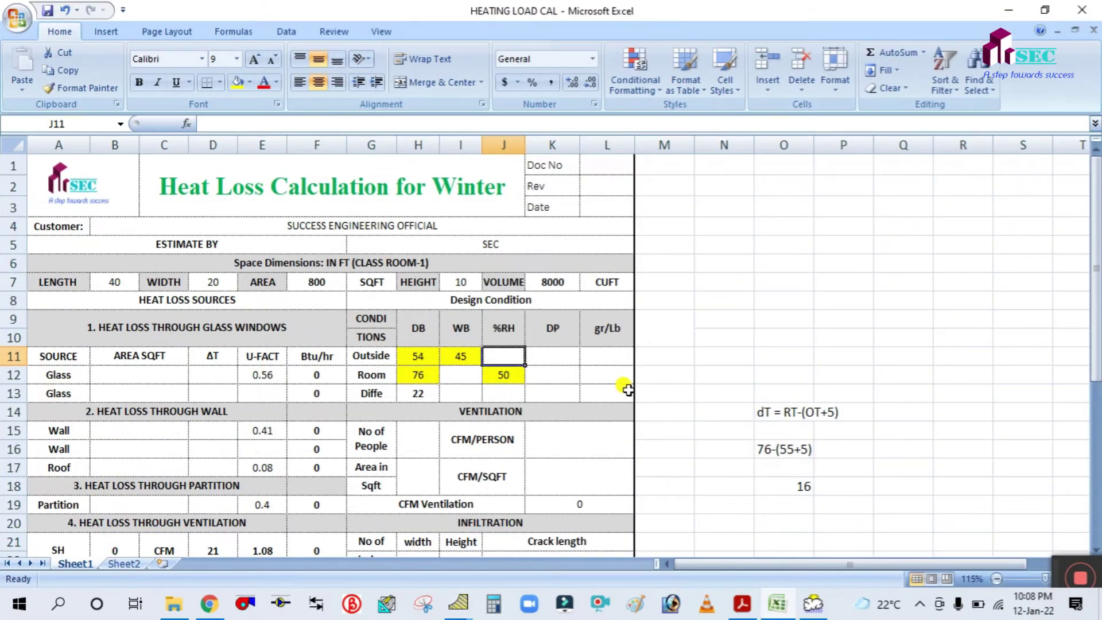
pyautogui.write('48')
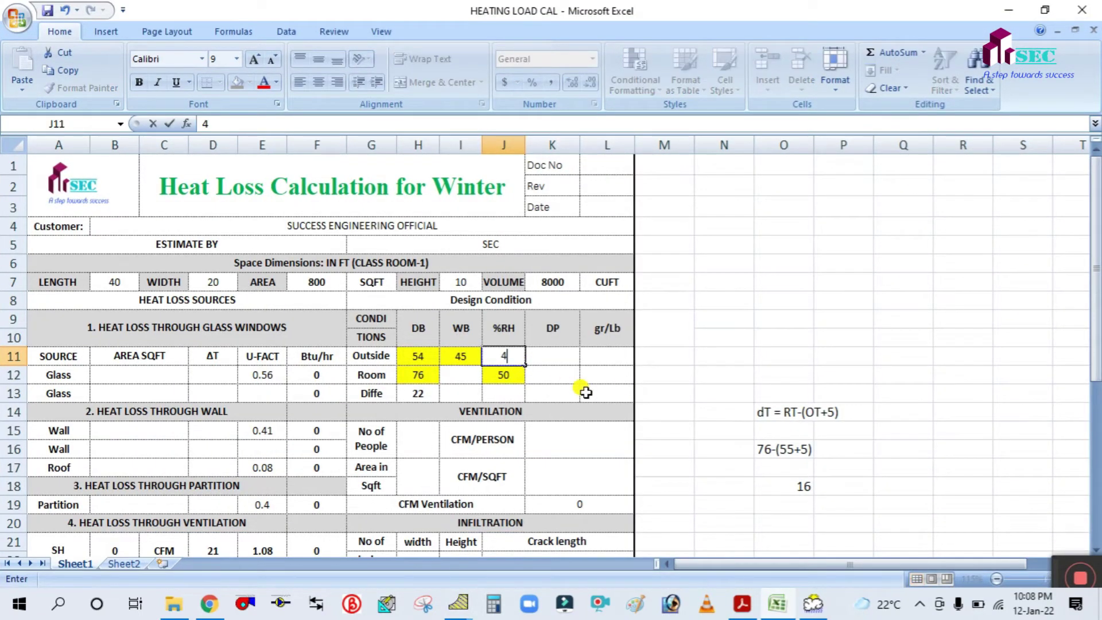
pyautogui.click(777, 602)
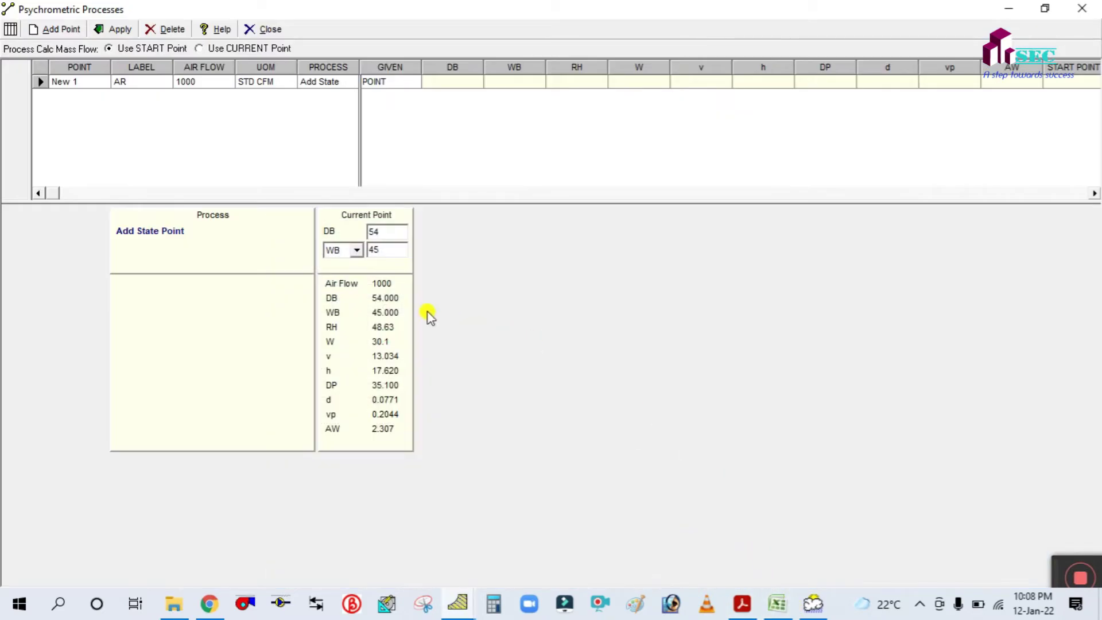
pyautogui.click(785, 608)
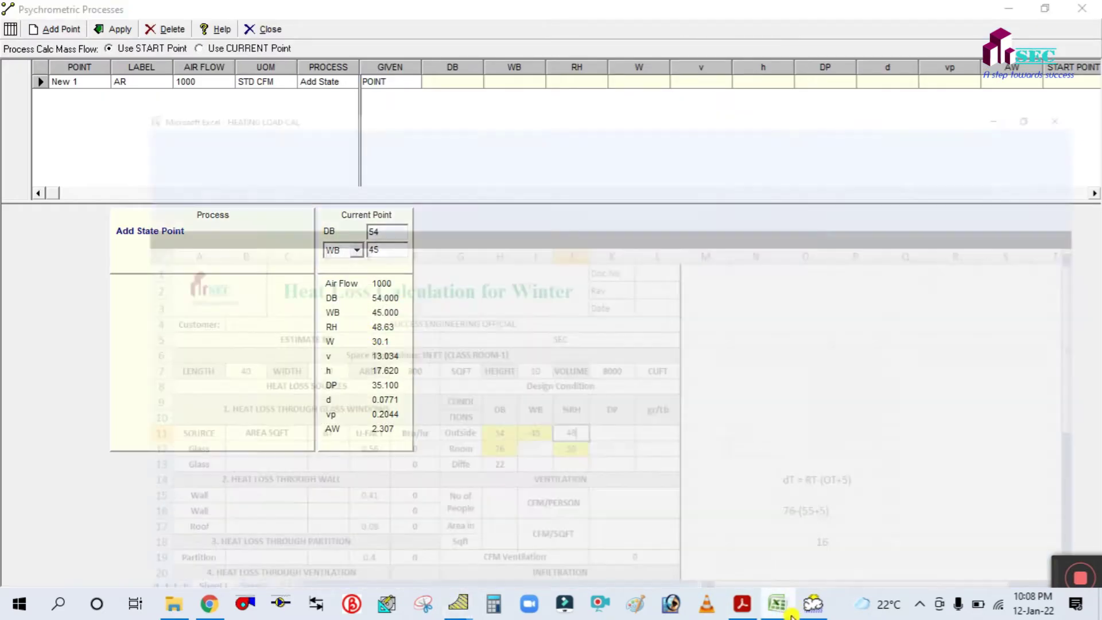
# Step: Look up the state point's DP in HDPsyChart and enter 35 as the Outside DP in the Excel sheet
pyautogui.click(567, 354)
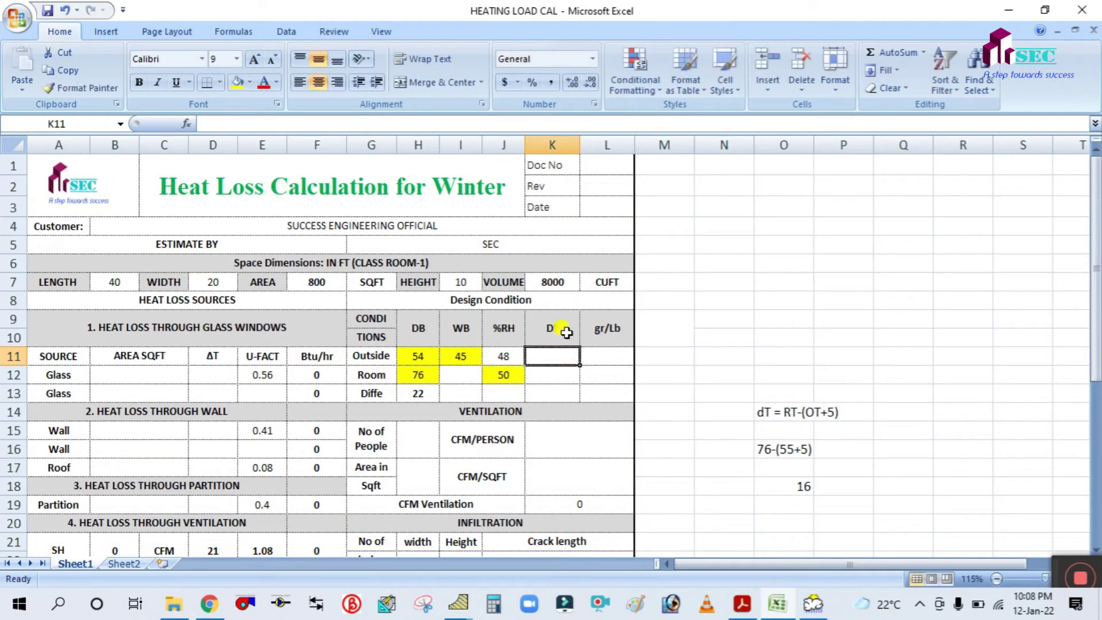
pyautogui.click(778, 604)
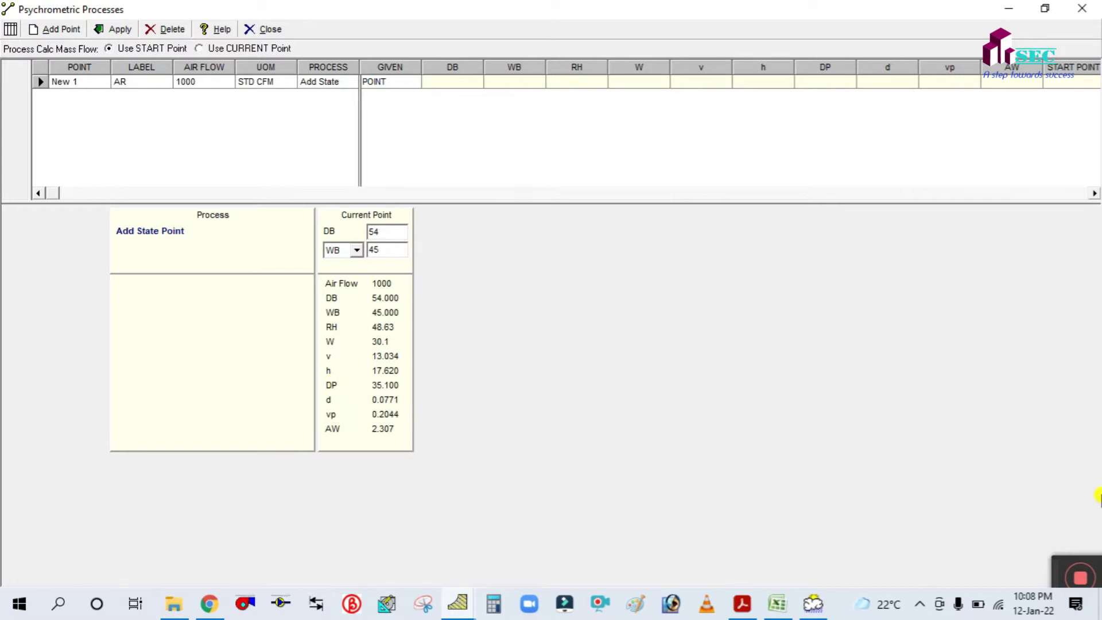
pyautogui.click(777, 603)
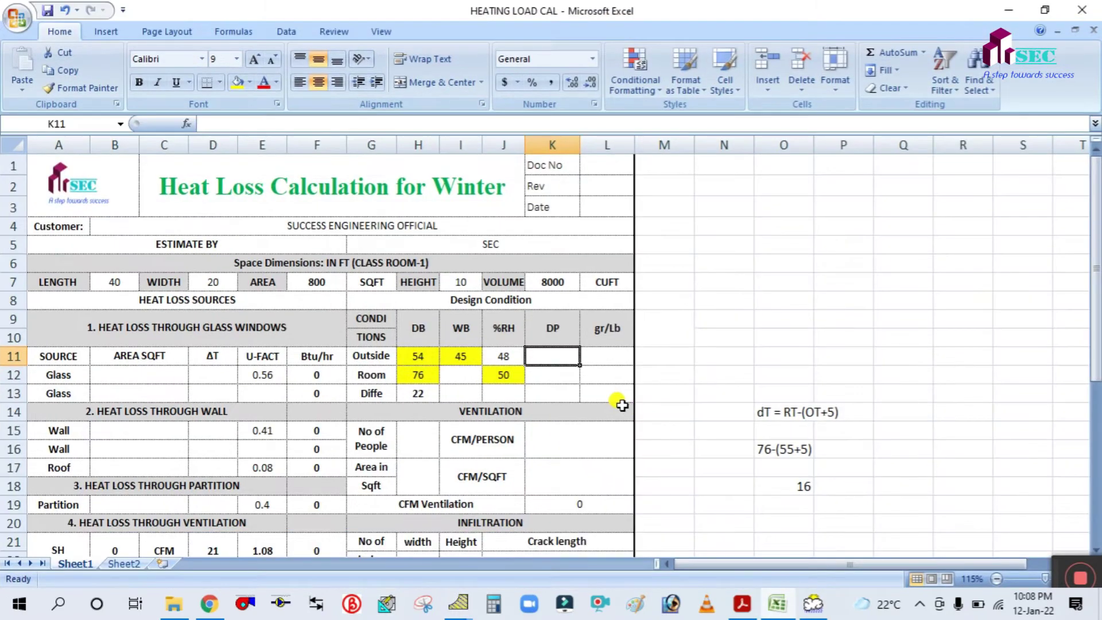
pyautogui.write('35')
# Step: Look up the state point's humidity ratio in HDPsyChart and enter 30 as the Outside gr/Lb in the Excel sheet
pyautogui.click(621, 359)
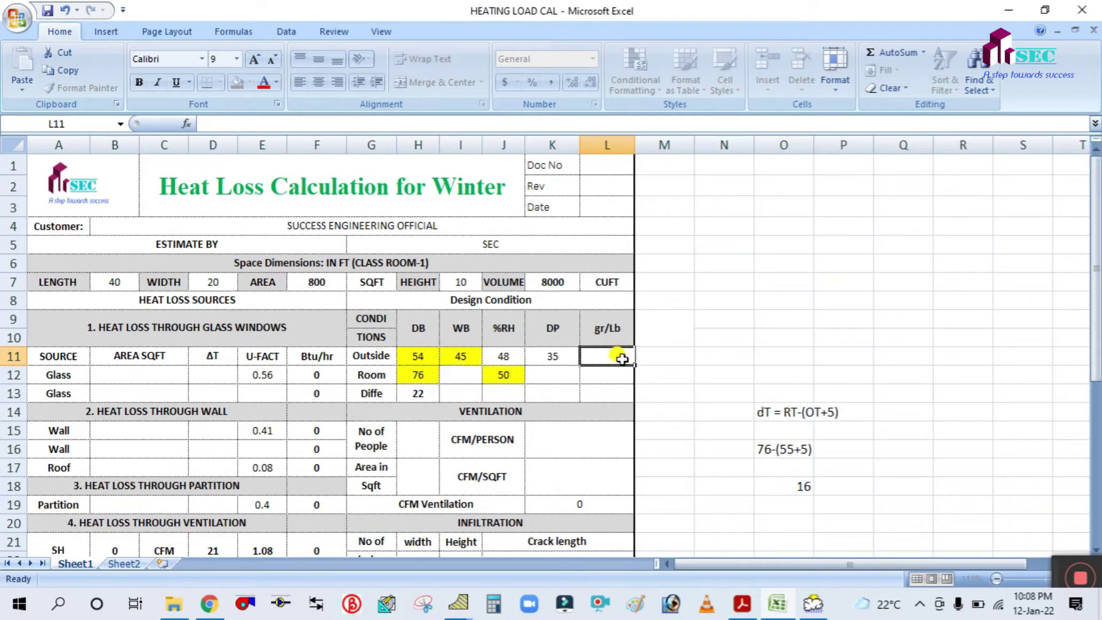
pyautogui.click(777, 603)
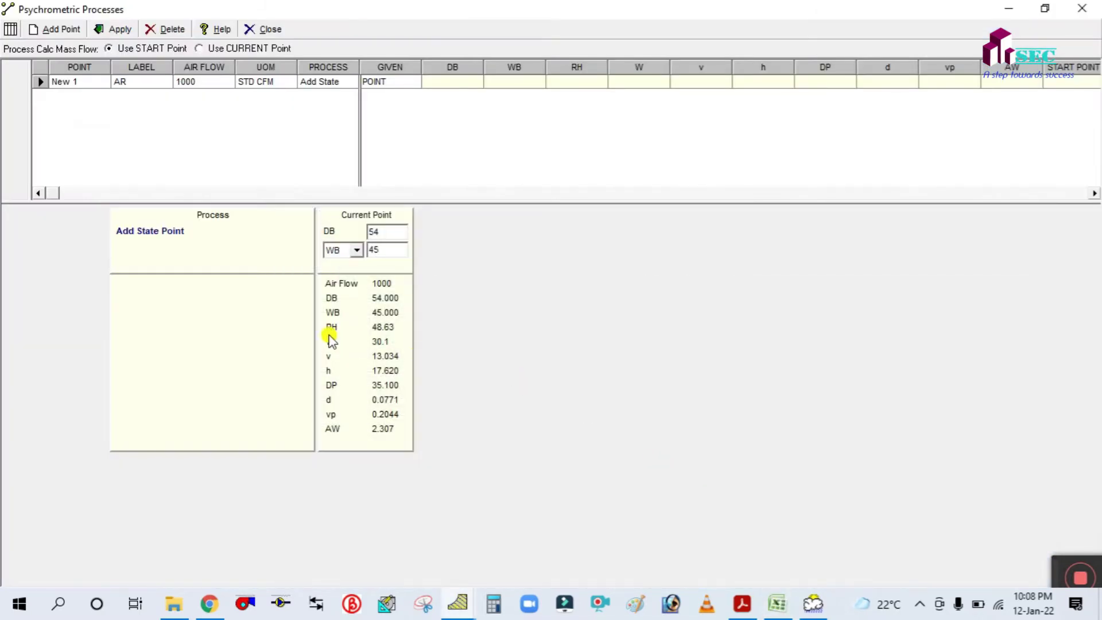
pyautogui.moveTo(334, 345)
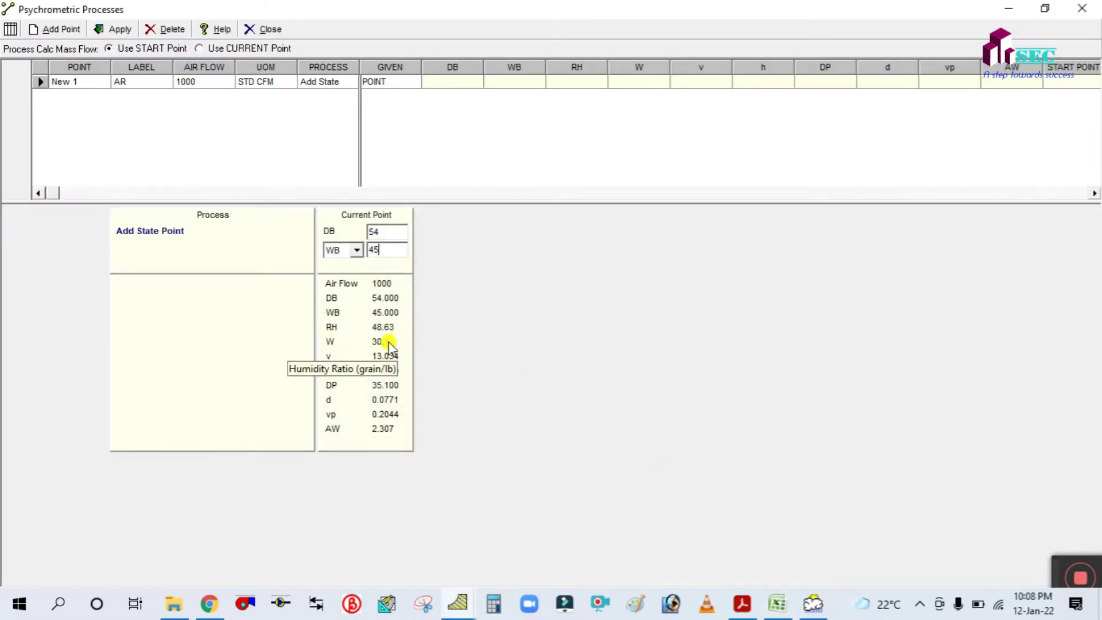
pyautogui.click(792, 606)
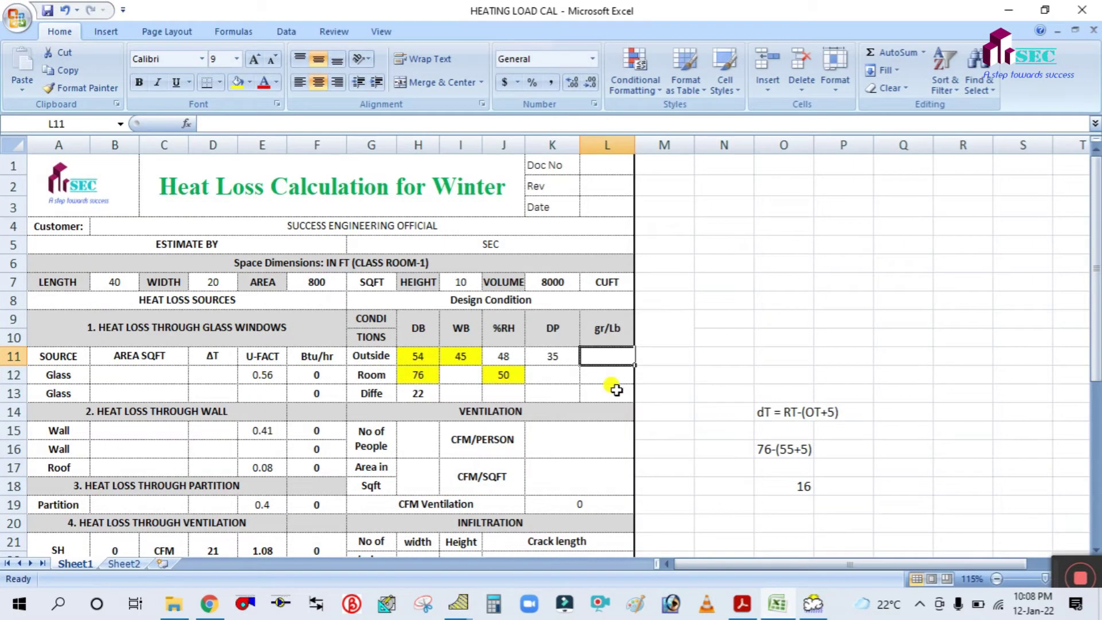
pyautogui.write('30')
pyautogui.click(754, 349)
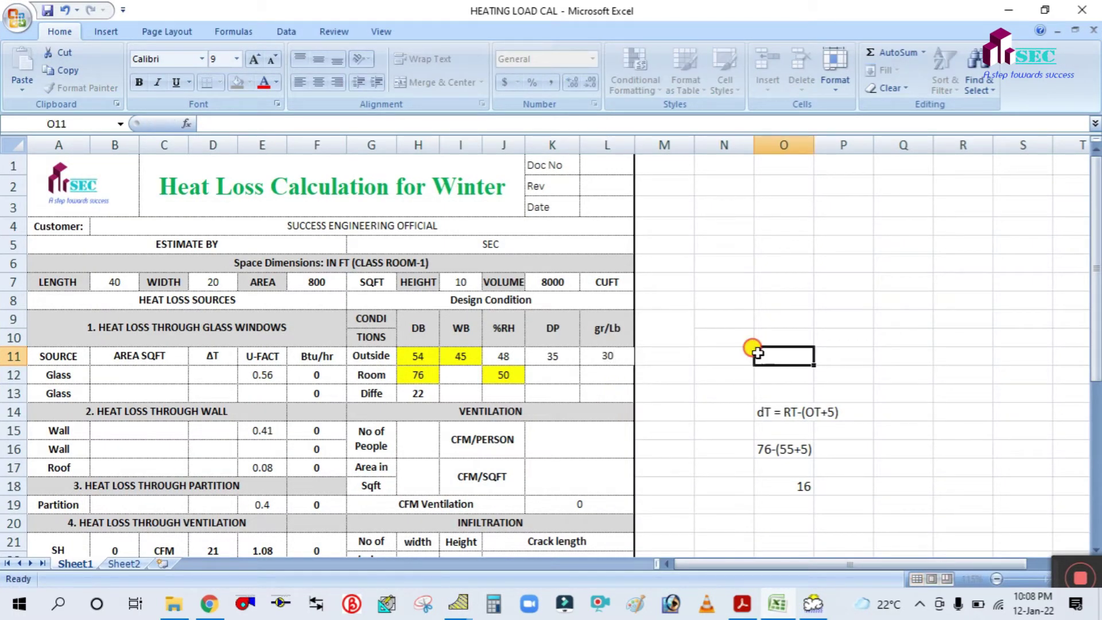
# Step: Check the room conditions in the Excel sheet and redefine the HDPsyChart state point with DB 76 and RH 50
pyautogui.click(449, 374)
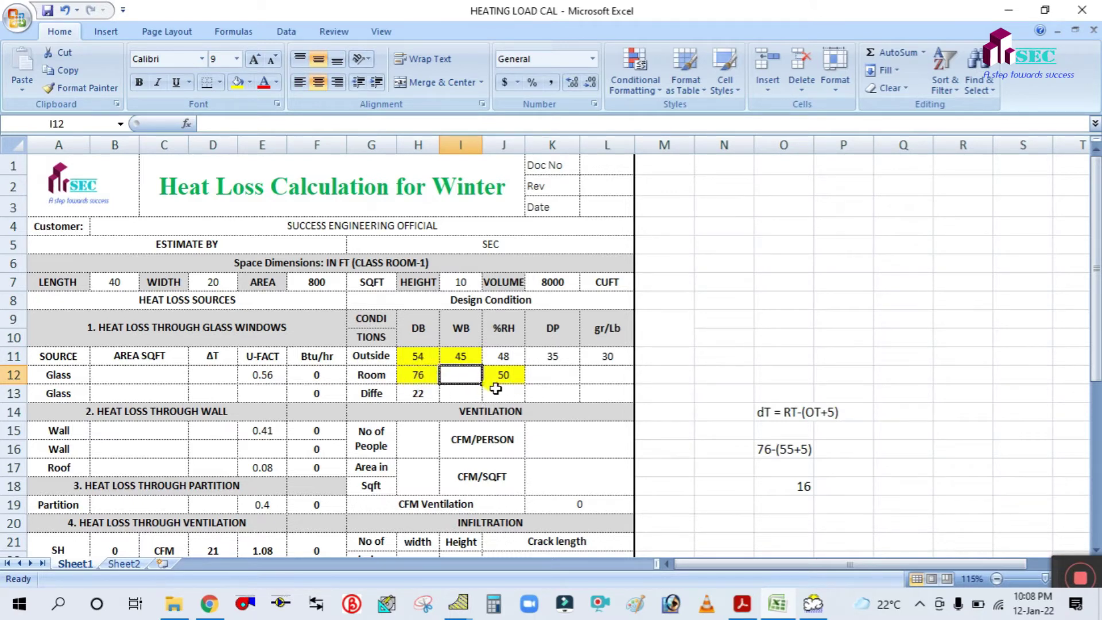
pyautogui.click(422, 379)
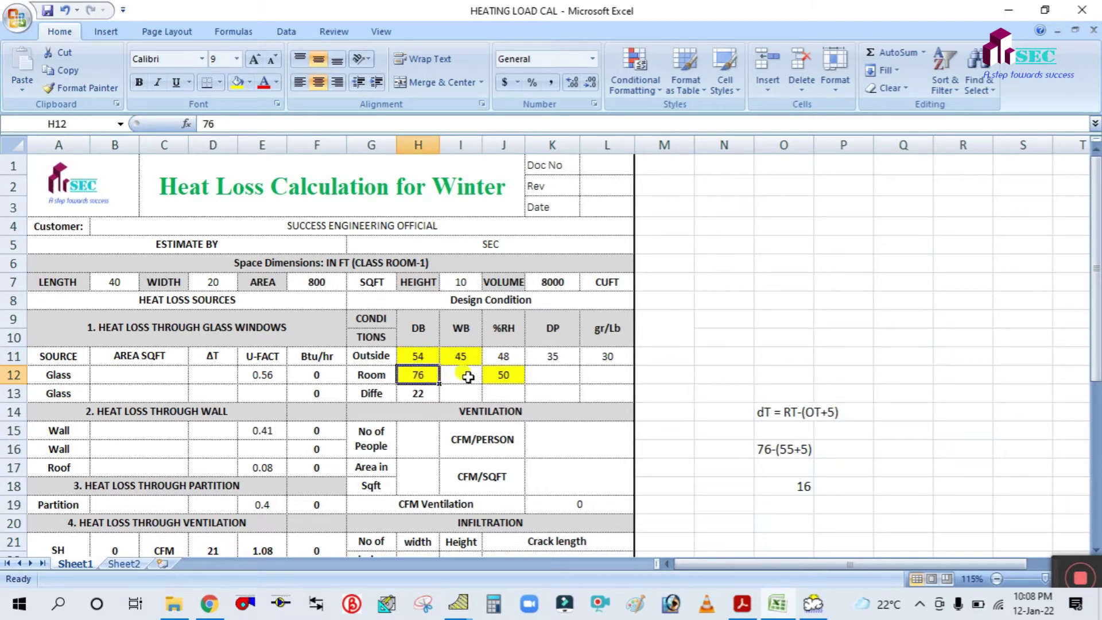
pyautogui.click(503, 375)
pyautogui.click(776, 604)
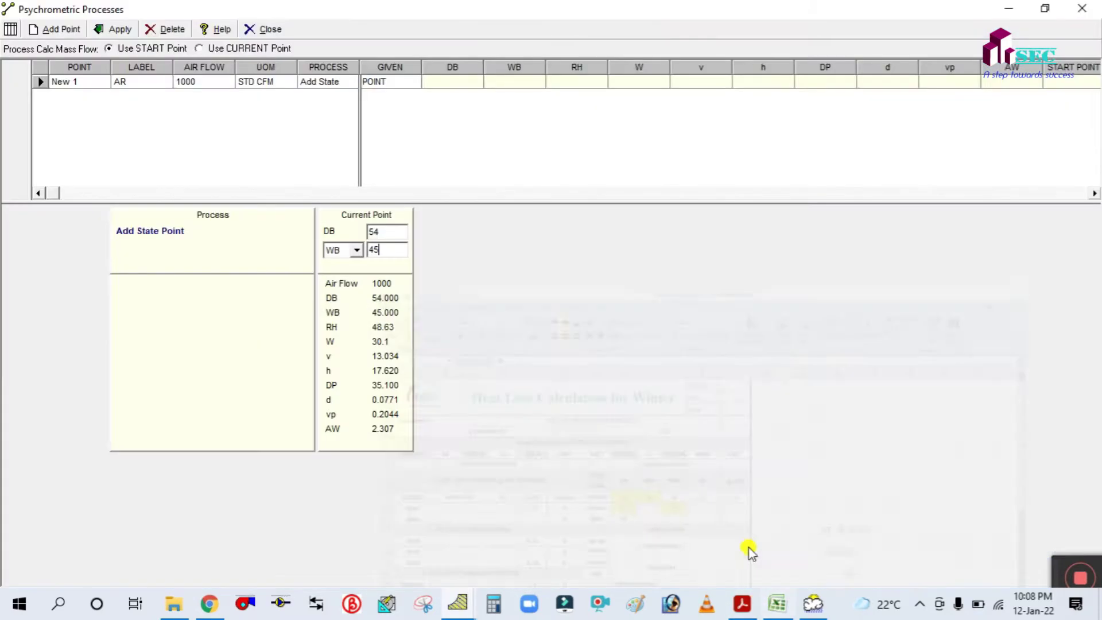
pyautogui.click(369, 231)
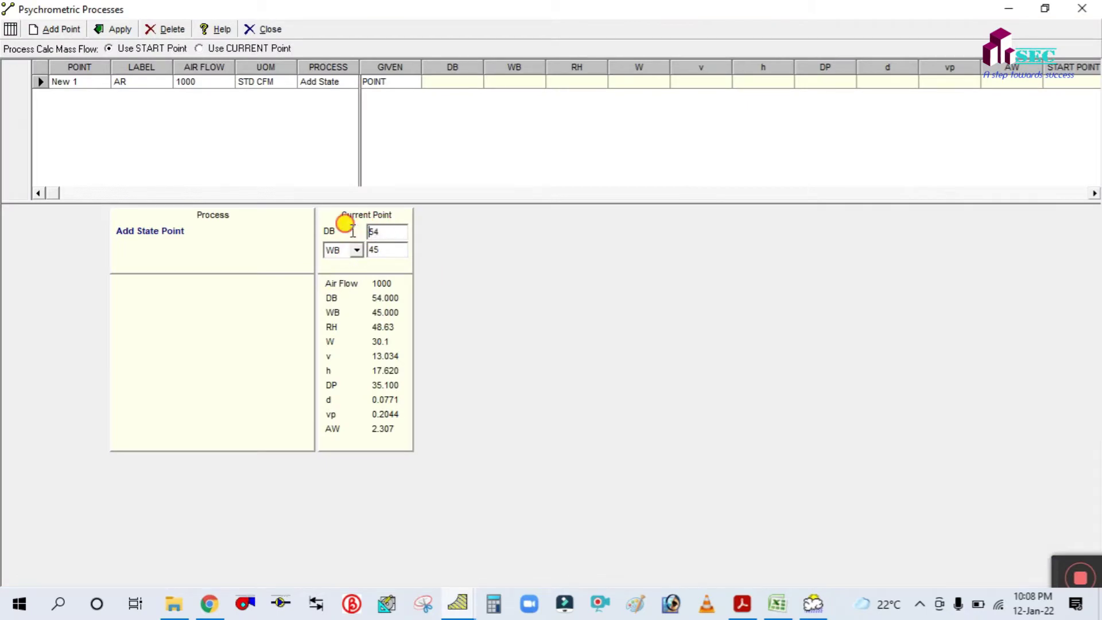
pyautogui.doubleClick(375, 231)
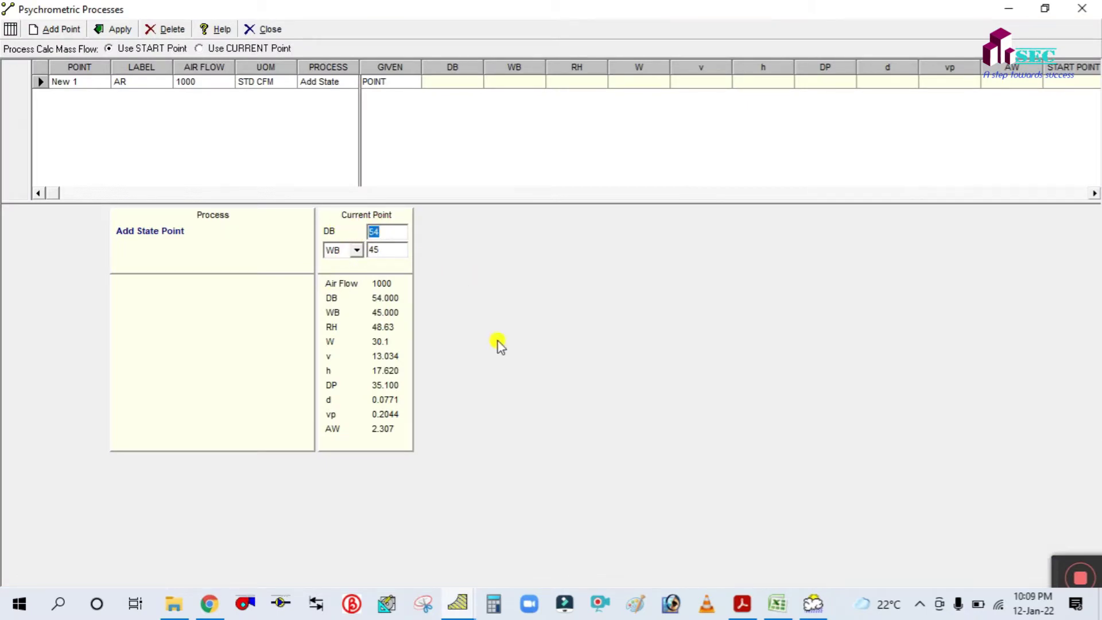
pyautogui.write('76')
pyautogui.click(356, 250)
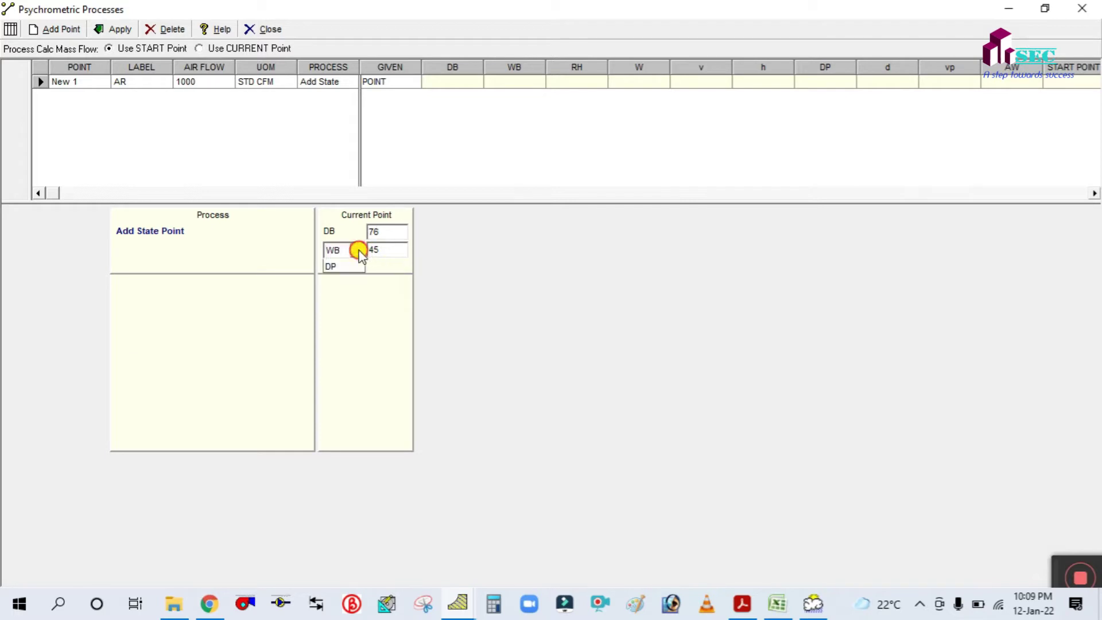
pyautogui.click(345, 276)
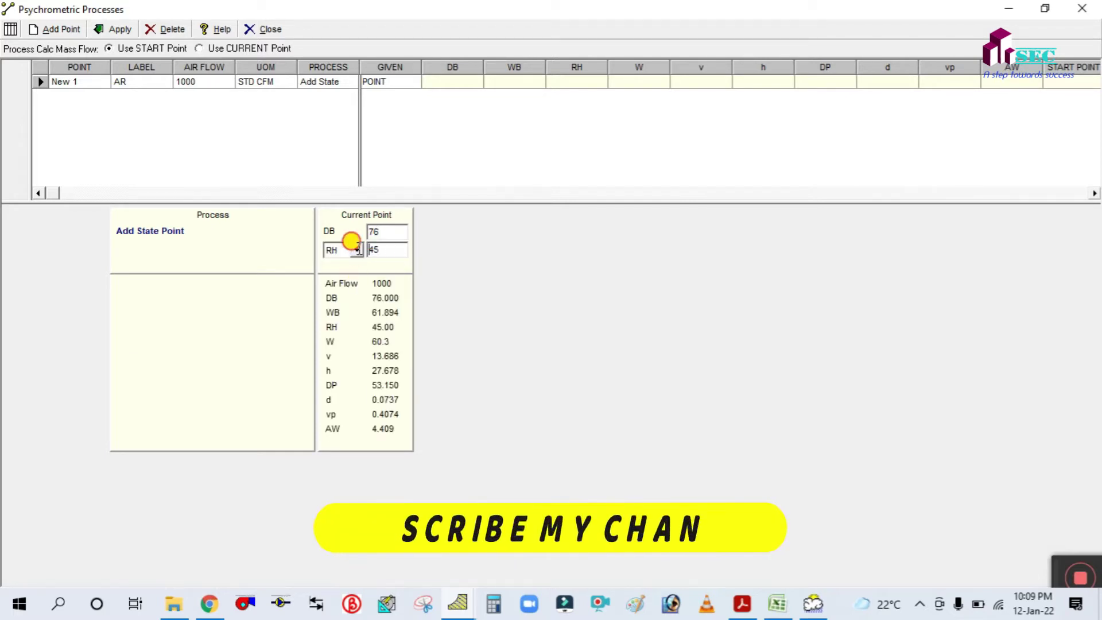
pyautogui.doubleClick(376, 250)
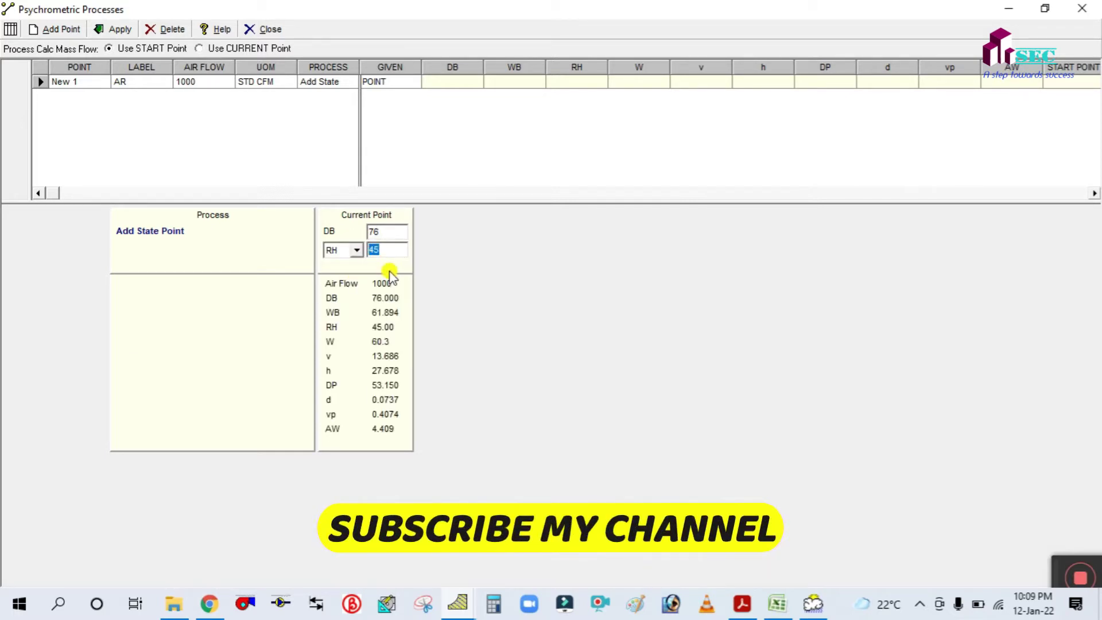
pyautogui.write('50')
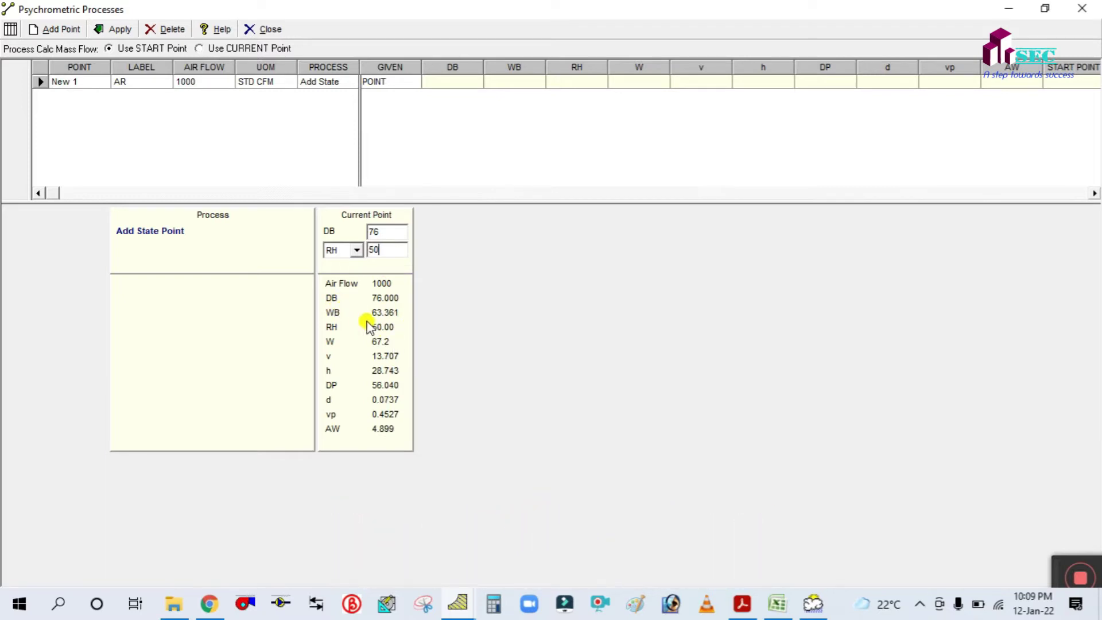
# Step: Enter 63 as the Room WB and 56 as the Room DP in the Excel sheet, checking the state point in HDPsyChart
pyautogui.click(790, 611)
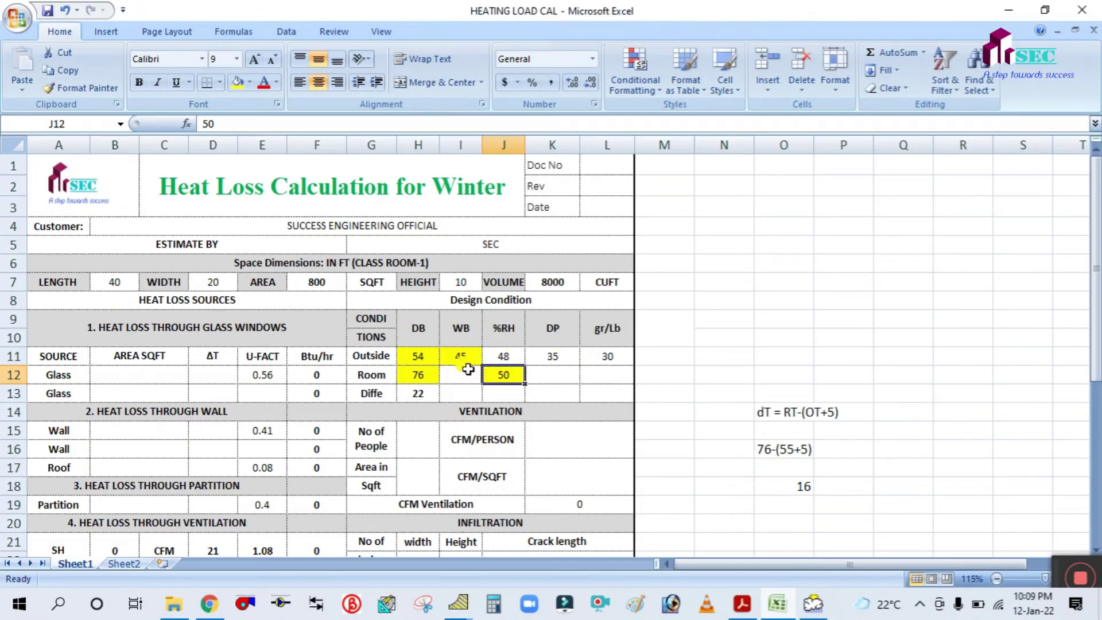
pyautogui.click(461, 373)
pyautogui.write('63')
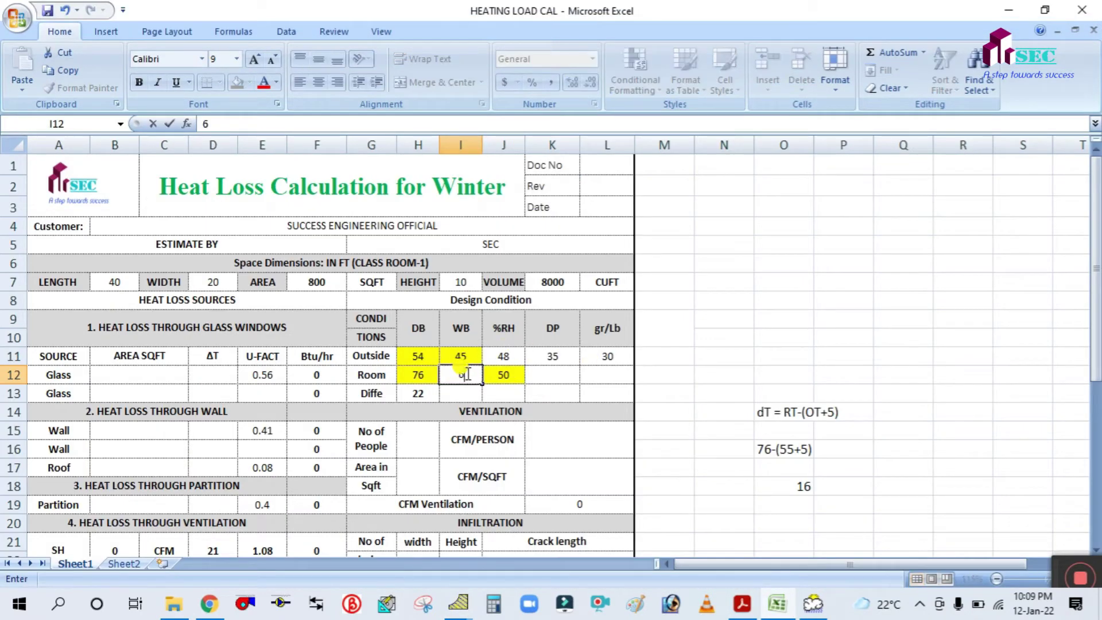
pyautogui.click(566, 379)
pyautogui.click(775, 602)
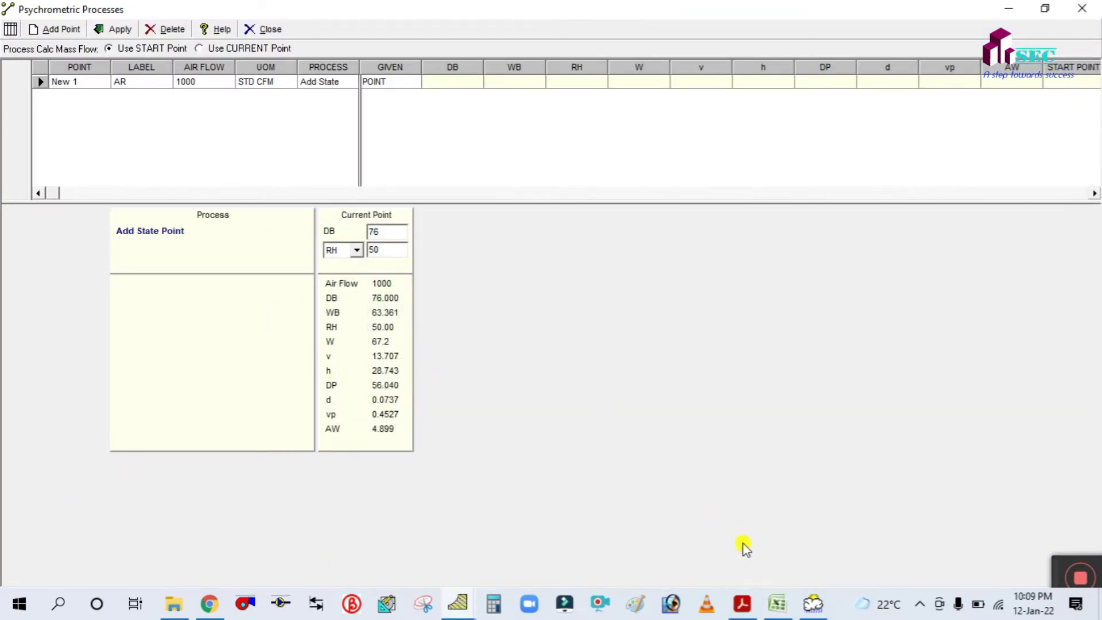
pyautogui.click(777, 603)
pyautogui.write('56')
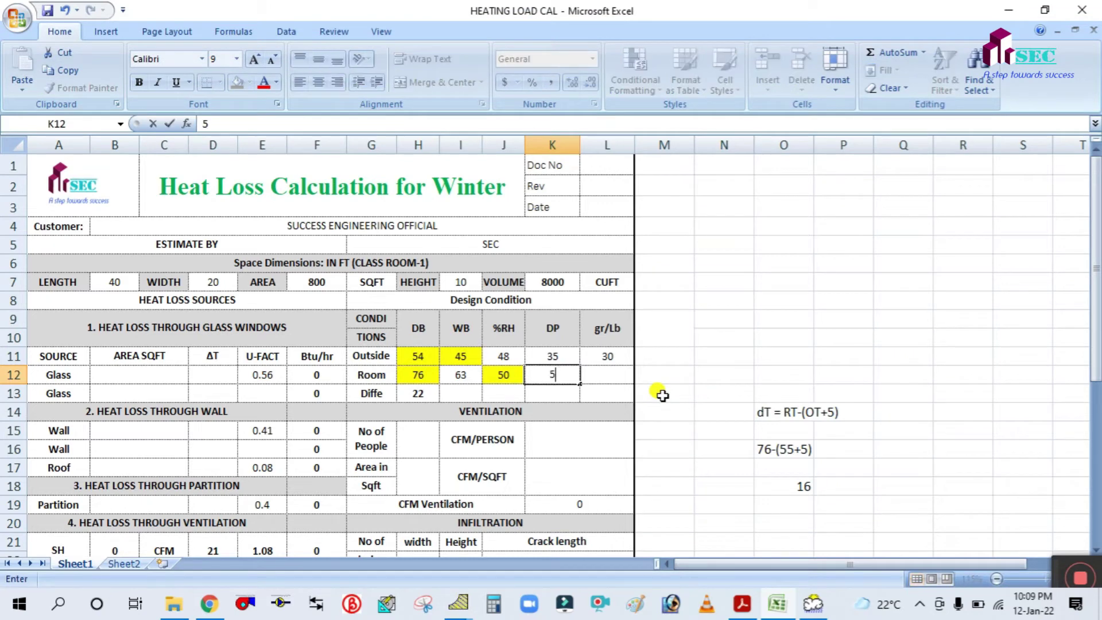
# Step: Look up the room point's humidity ratio in HDPsyChart and enter 67 as the Room gr/Lb in the Excel sheet
pyautogui.click(610, 373)
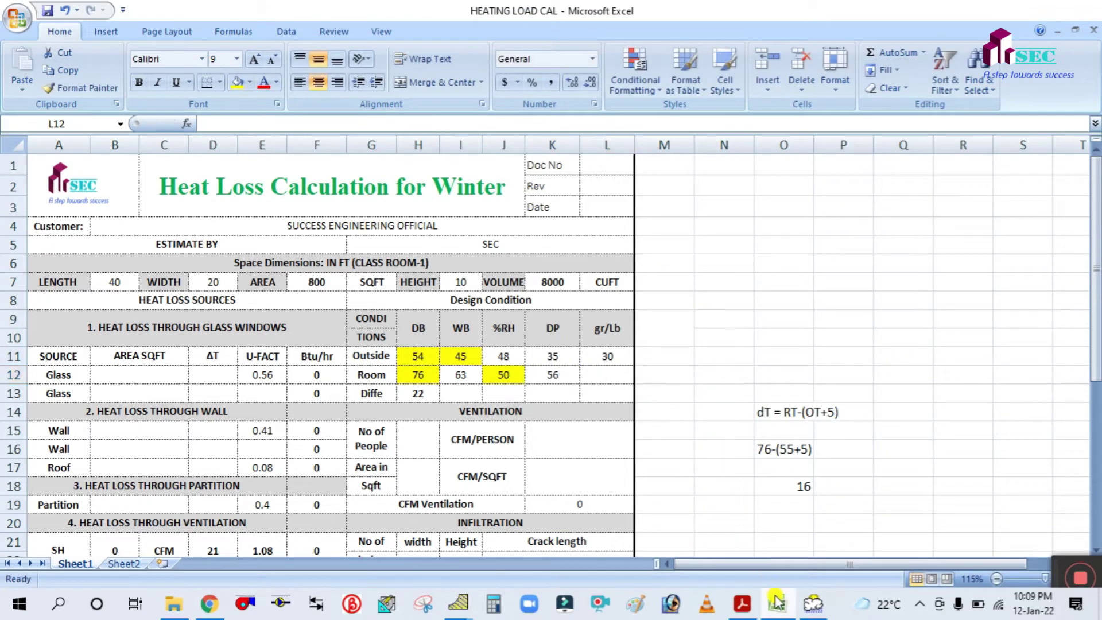
pyautogui.click(776, 602)
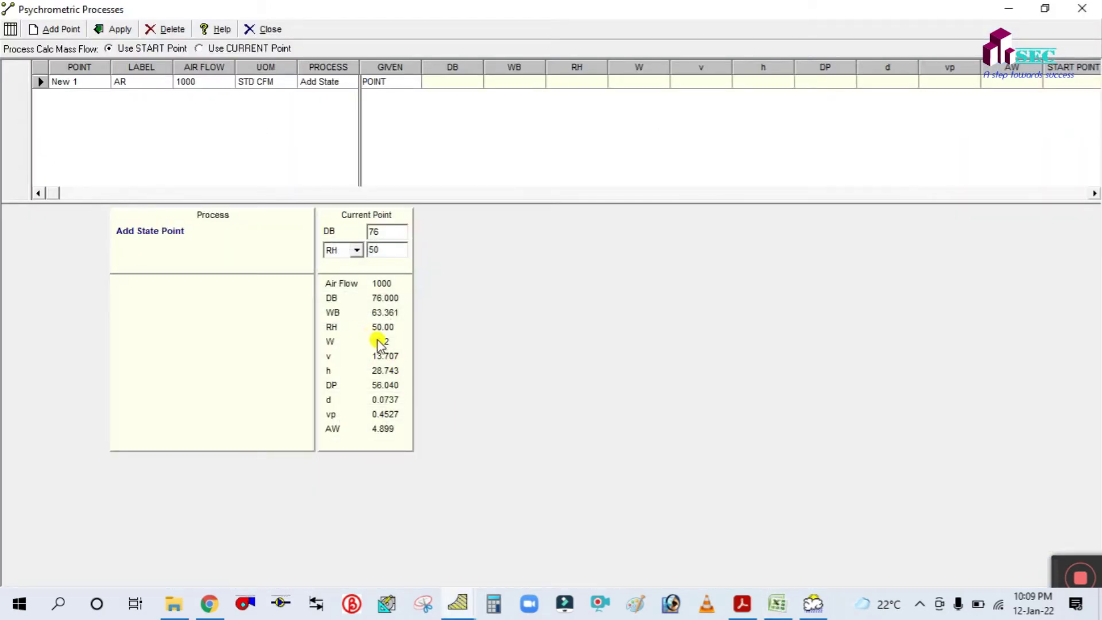
pyautogui.click(776, 603)
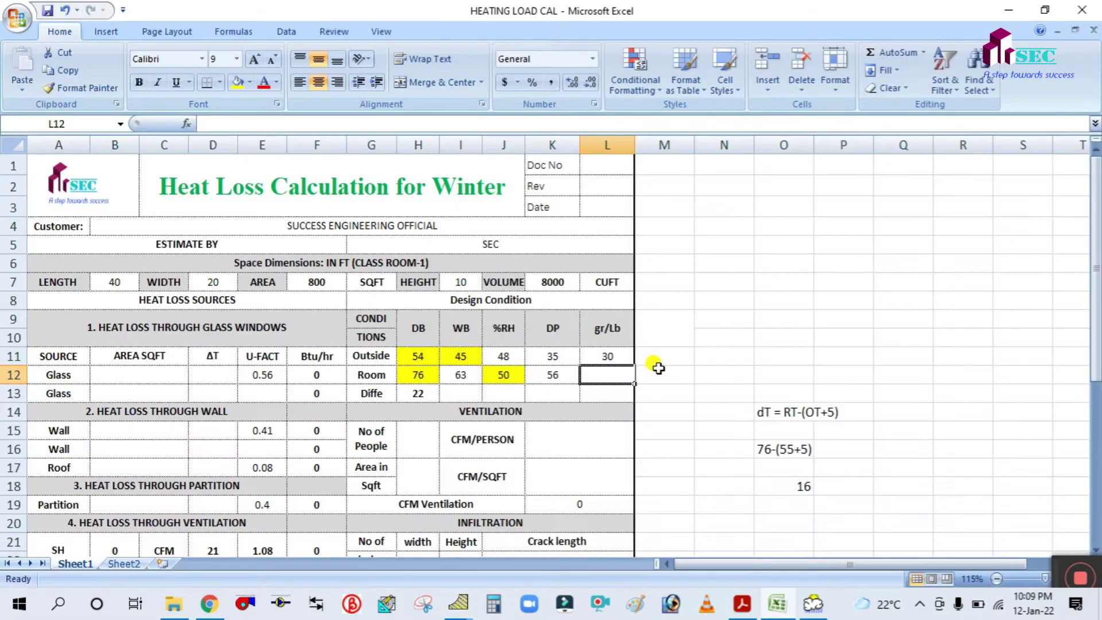
pyautogui.write('7')
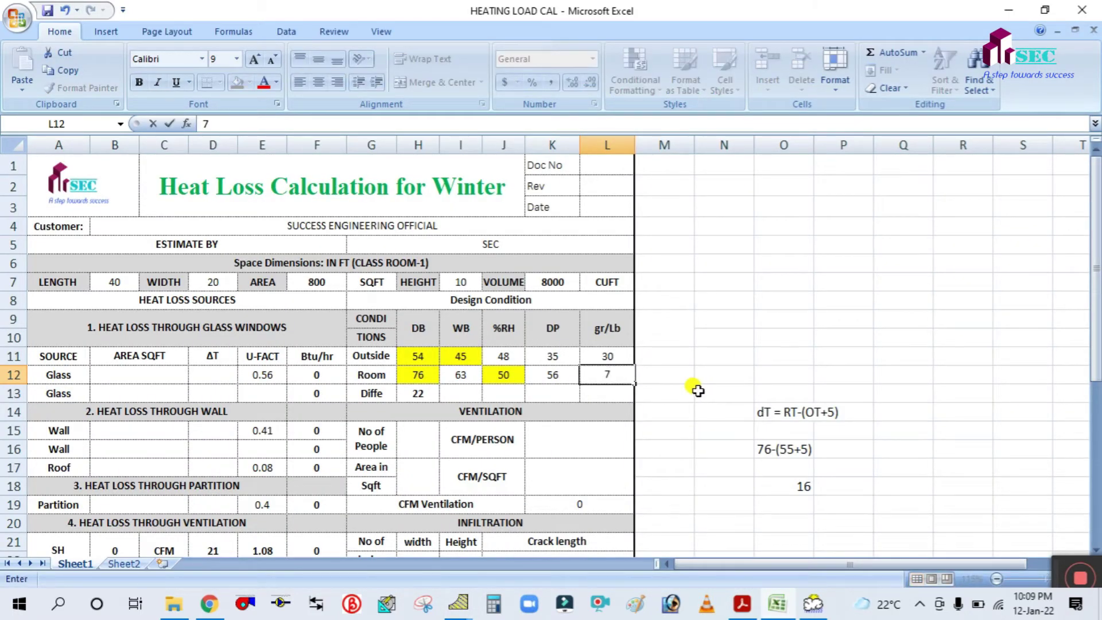
pyautogui.click(698, 391)
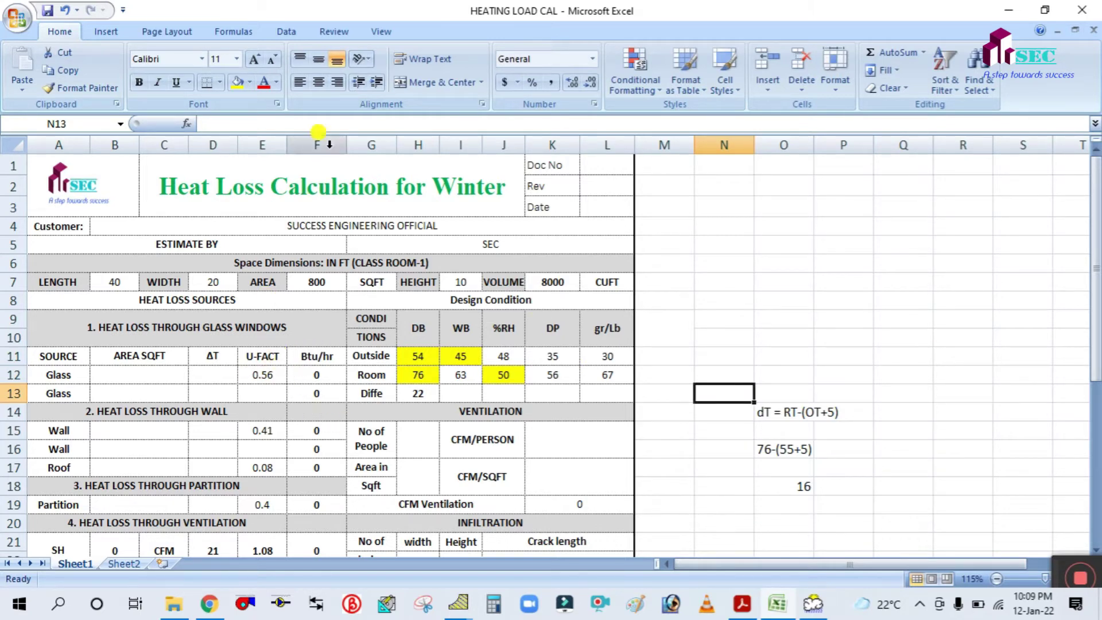
# Step: Review the Ventilation section's cells for number of people, area, CFM/person and CFM/sqft
pyautogui.scroll(-1, 406, 478)
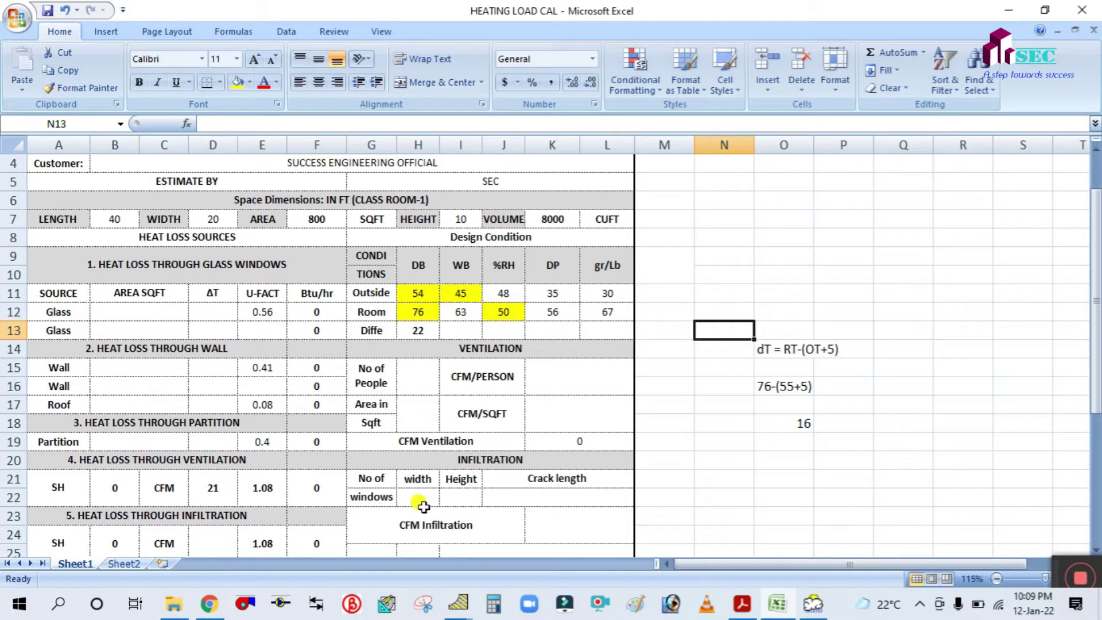
pyautogui.click(411, 372)
pyautogui.click(492, 350)
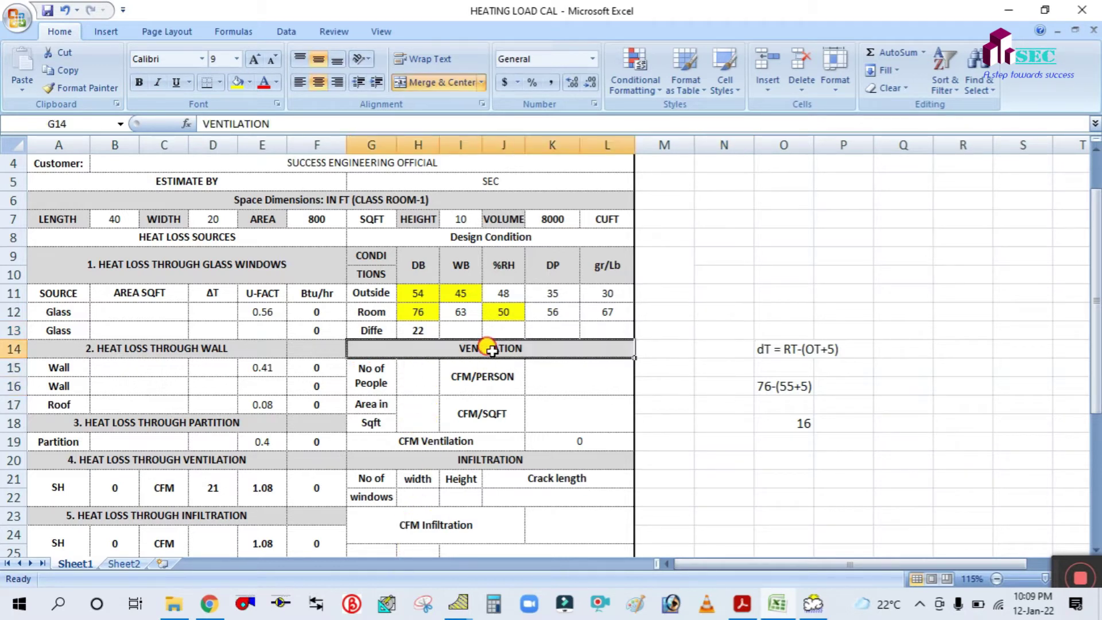
pyautogui.click(414, 374)
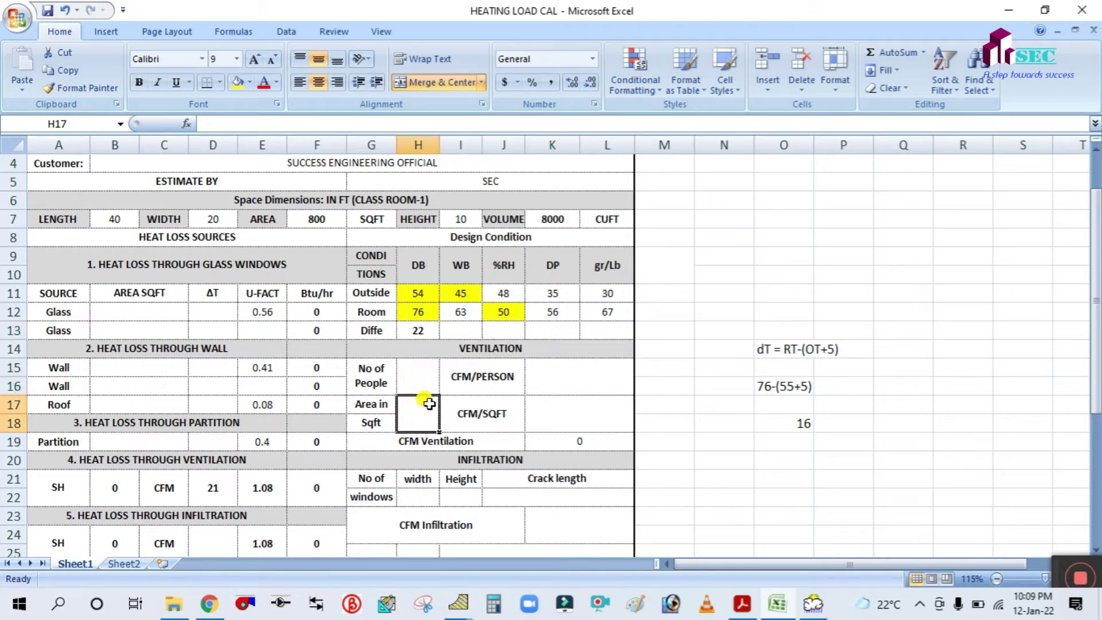
pyautogui.click(609, 372)
pyautogui.click(572, 421)
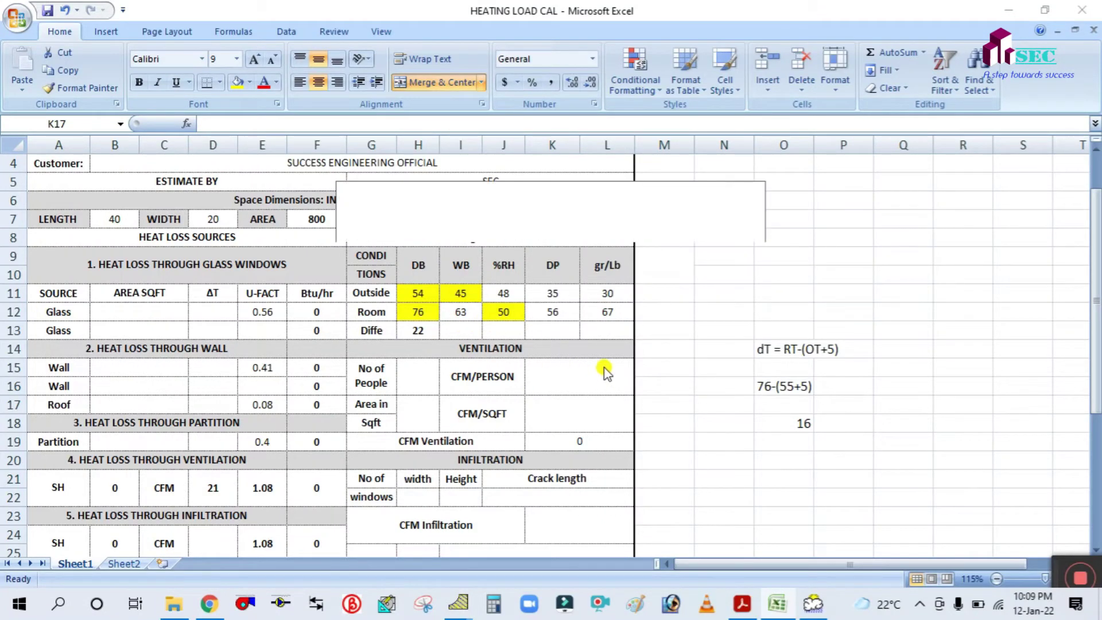
# Step: Switch to HAP 4.9 and dismiss the Open Project and project preferences dialogs to work in an untitled project
pyautogui.click(705, 420)
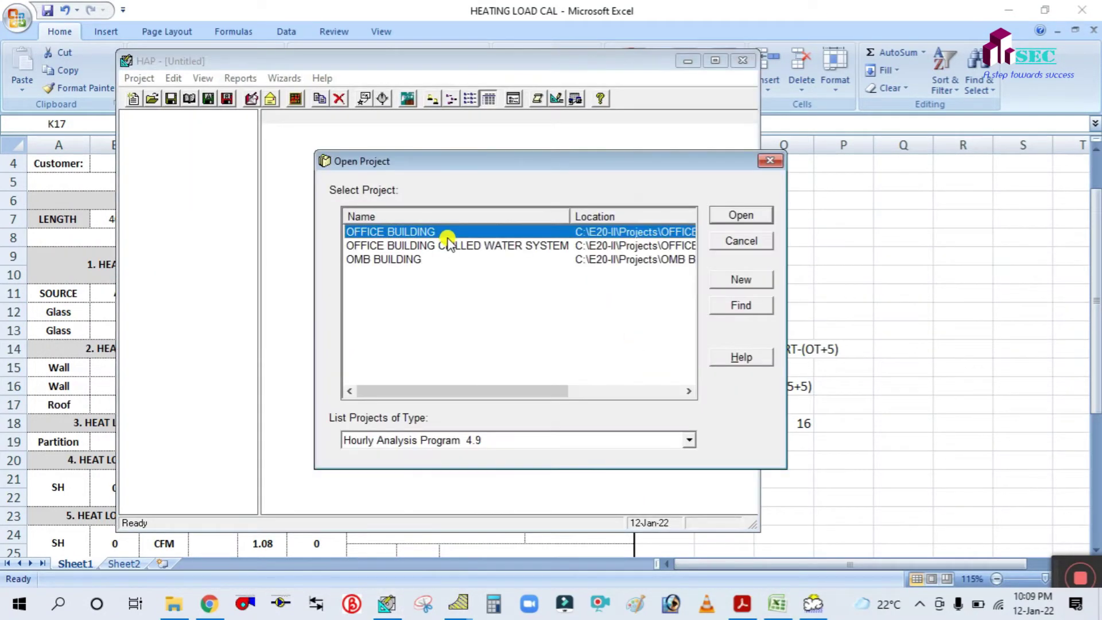
pyautogui.click(760, 242)
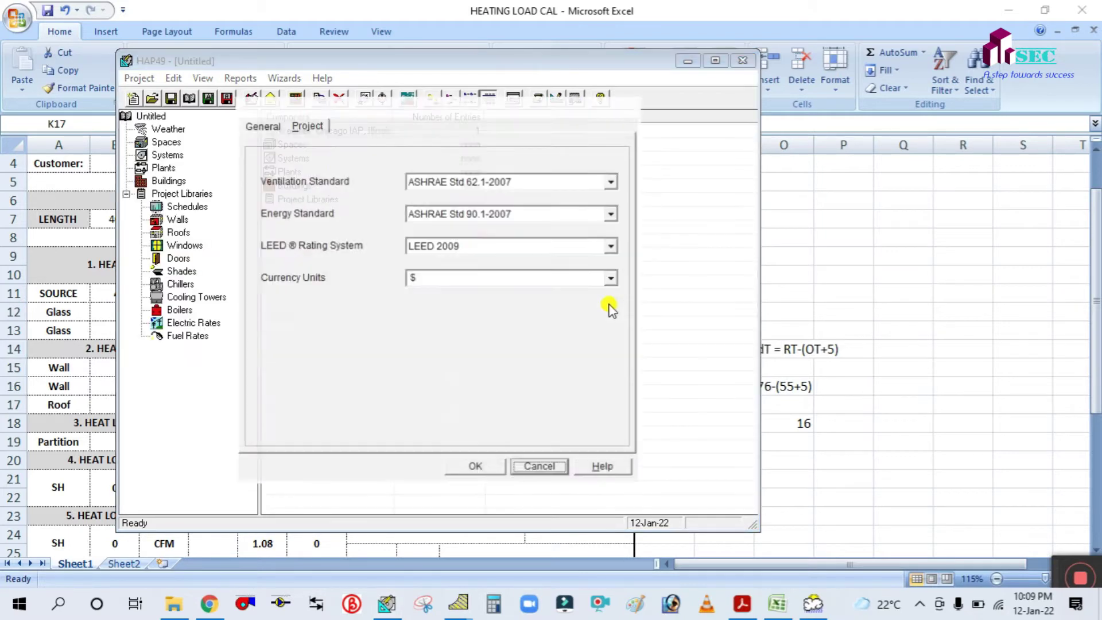
pyautogui.click(520, 468)
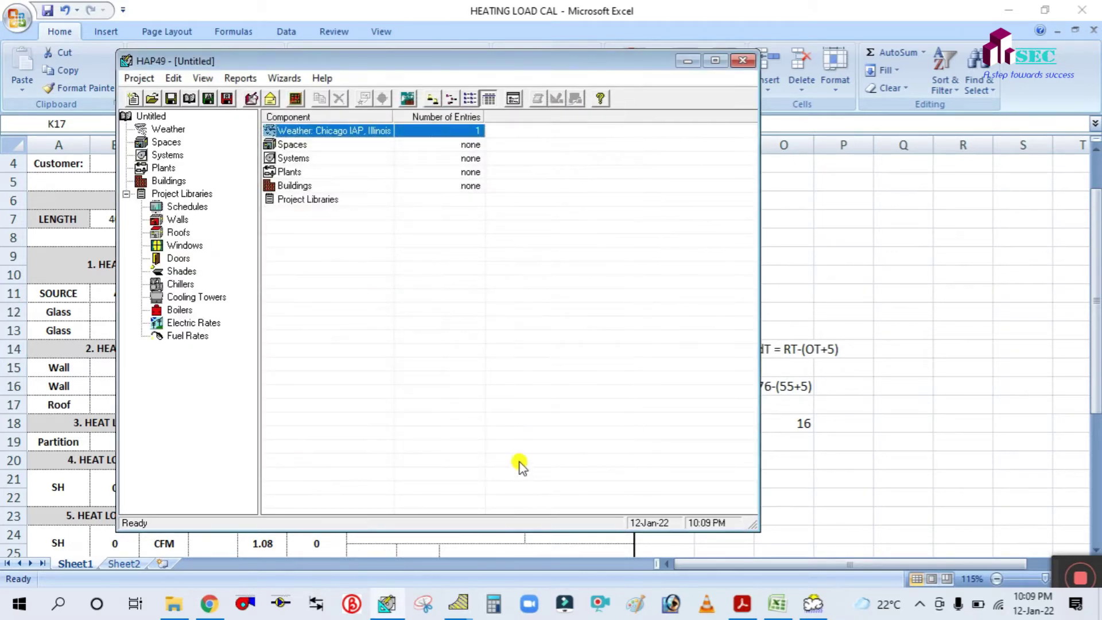
# Step: Open a new default space in HAP and set its Space Usage to EDUCATION: Classroom (age 9+) to get the OA ventilation requirements
pyautogui.click(279, 146)
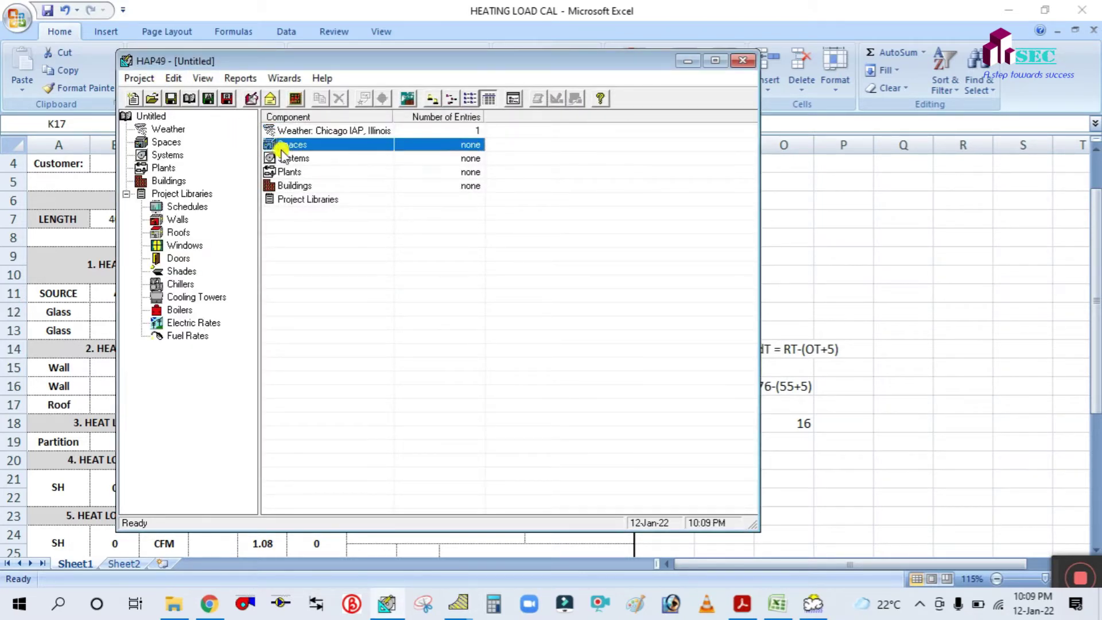
pyautogui.doubleClick(294, 143)
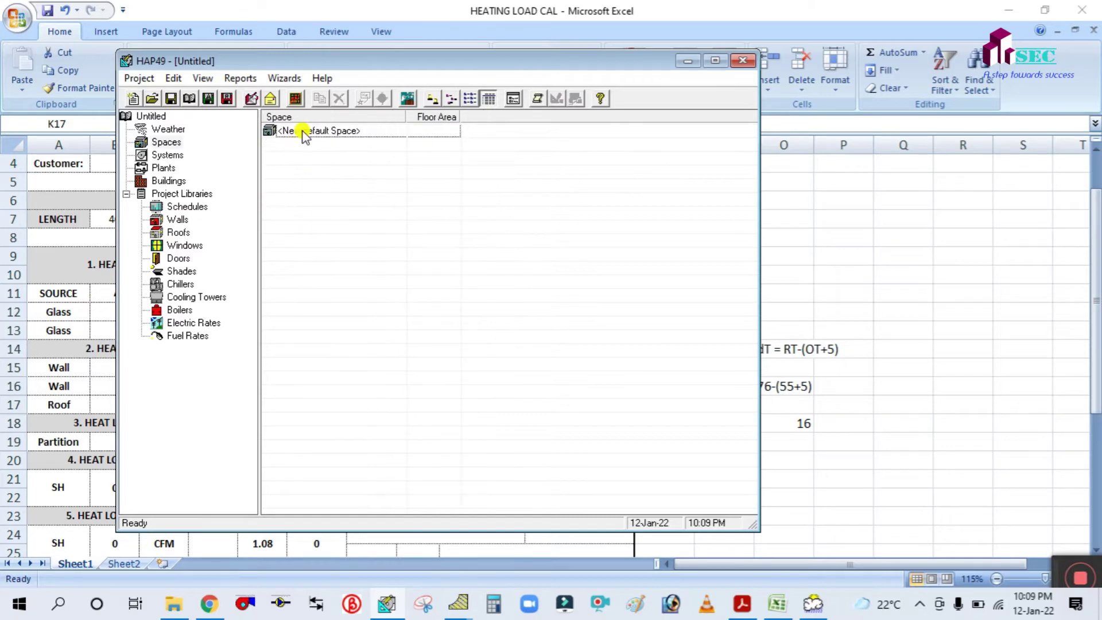
pyautogui.doubleClick(300, 130)
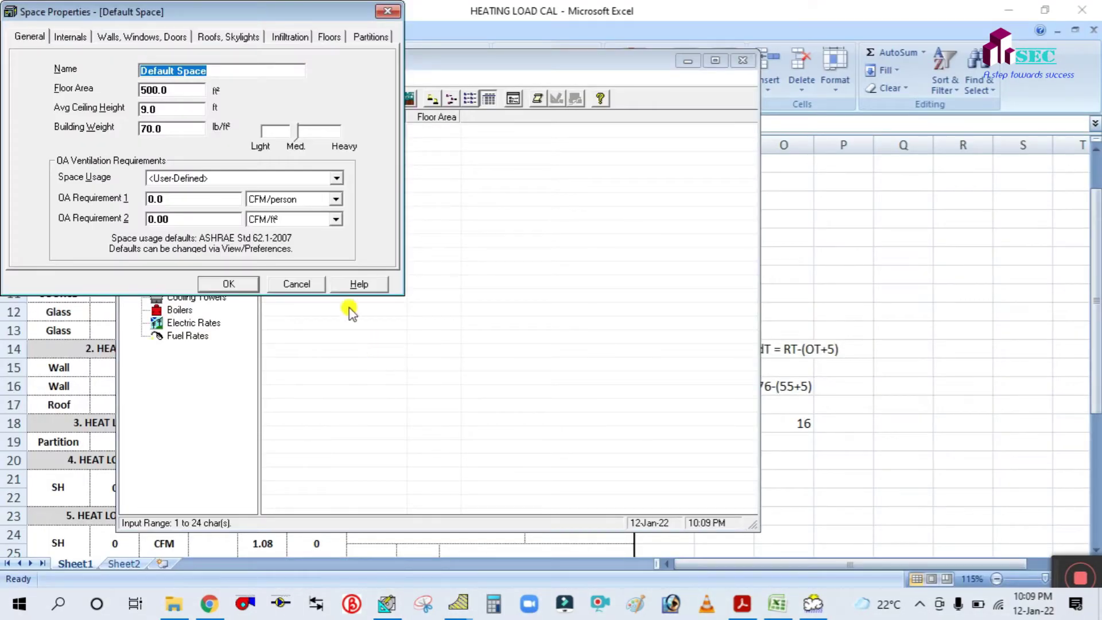
pyautogui.moveTo(219, 18); pyautogui.dragTo(583, 175)
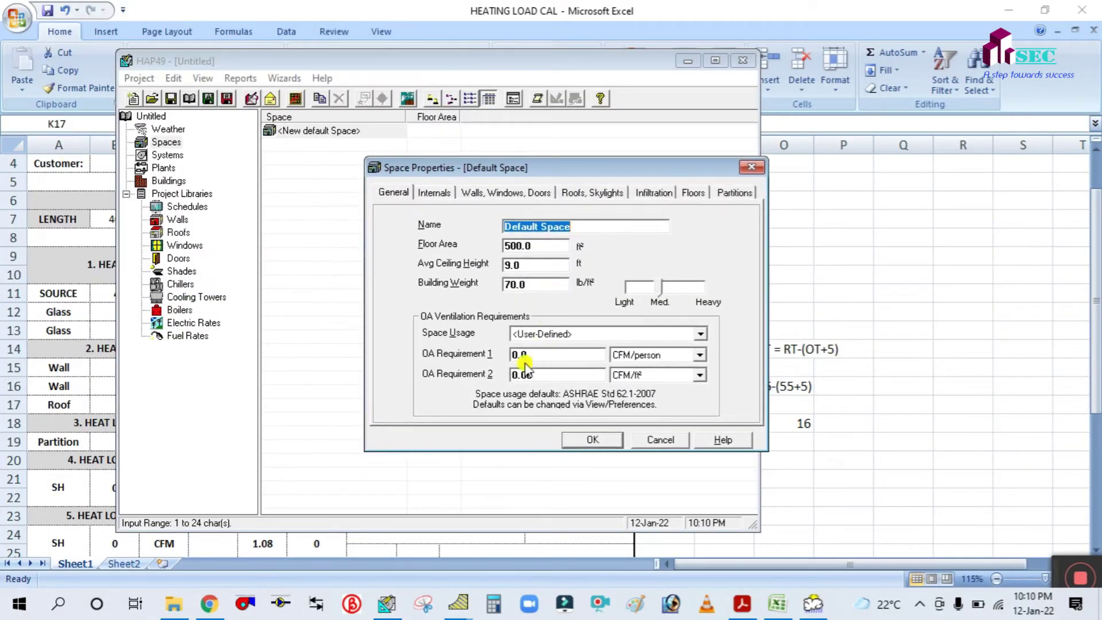
pyautogui.click(700, 334)
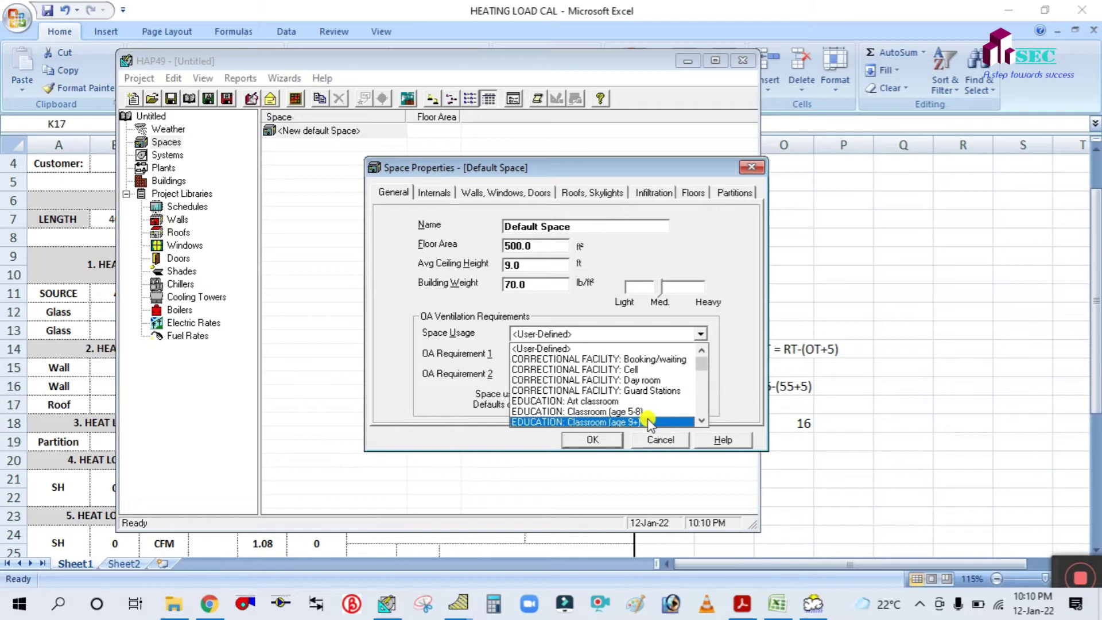
pyautogui.click(648, 423)
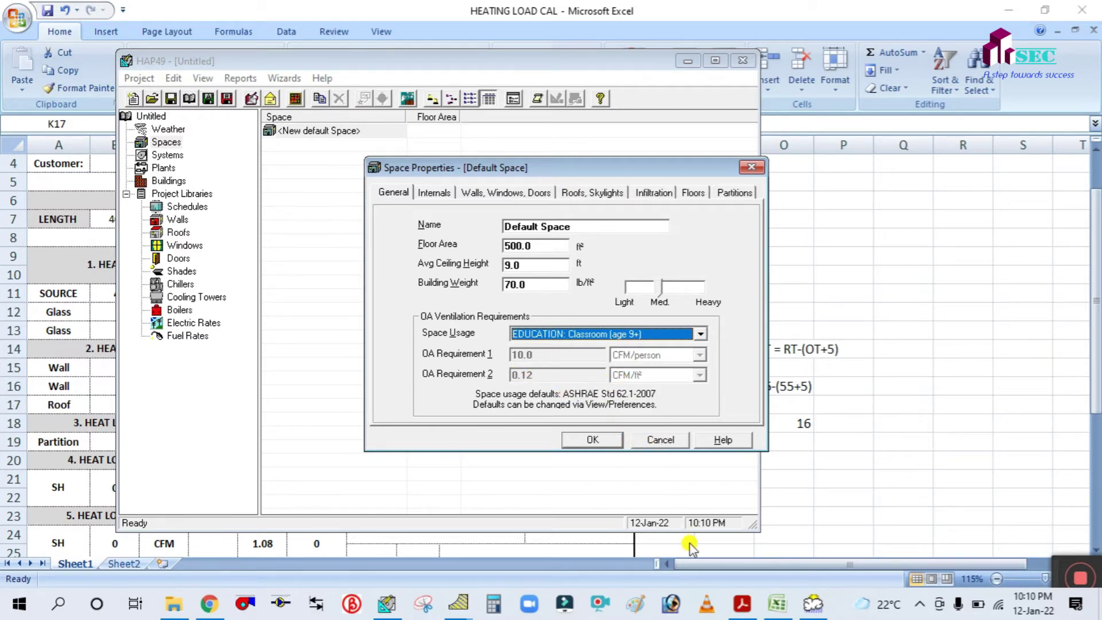
# Step: Switch to the Excel sheet and enter 10 as CFM/PERSON and 0.12 as CFM/SQFT in the Ventilation section
pyautogui.click(803, 608)
pyautogui.click(566, 378)
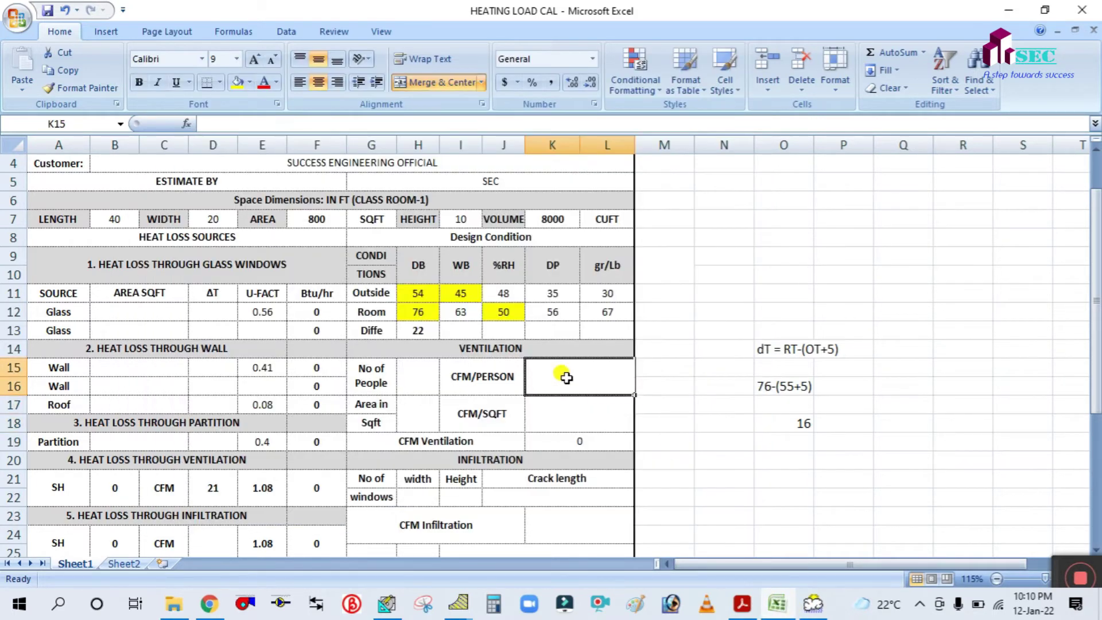
pyautogui.write('10')
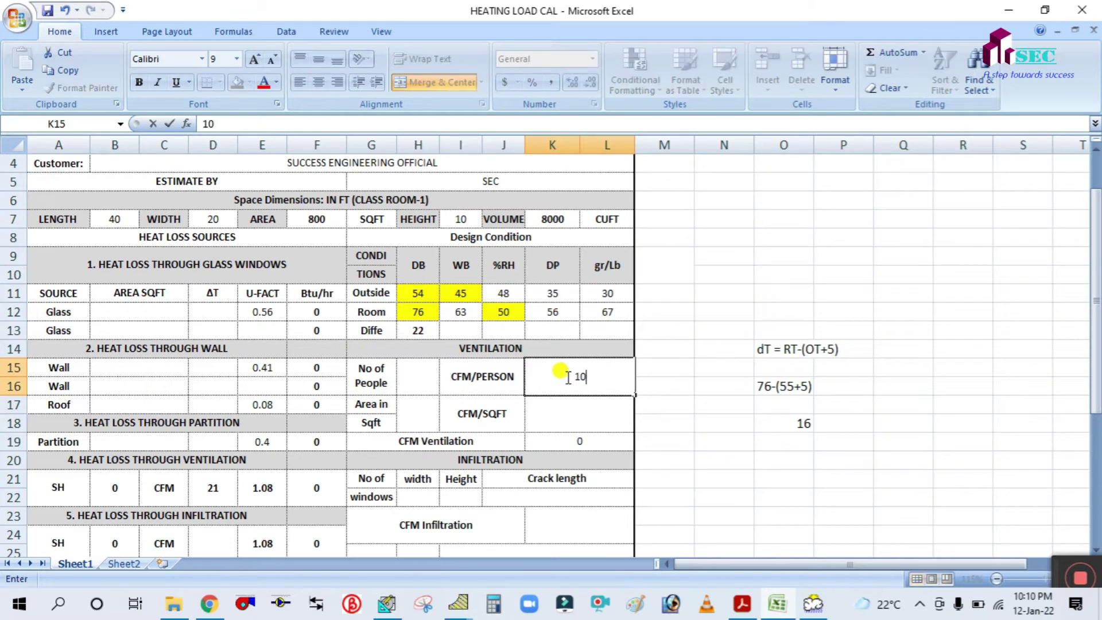
pyautogui.click(571, 413)
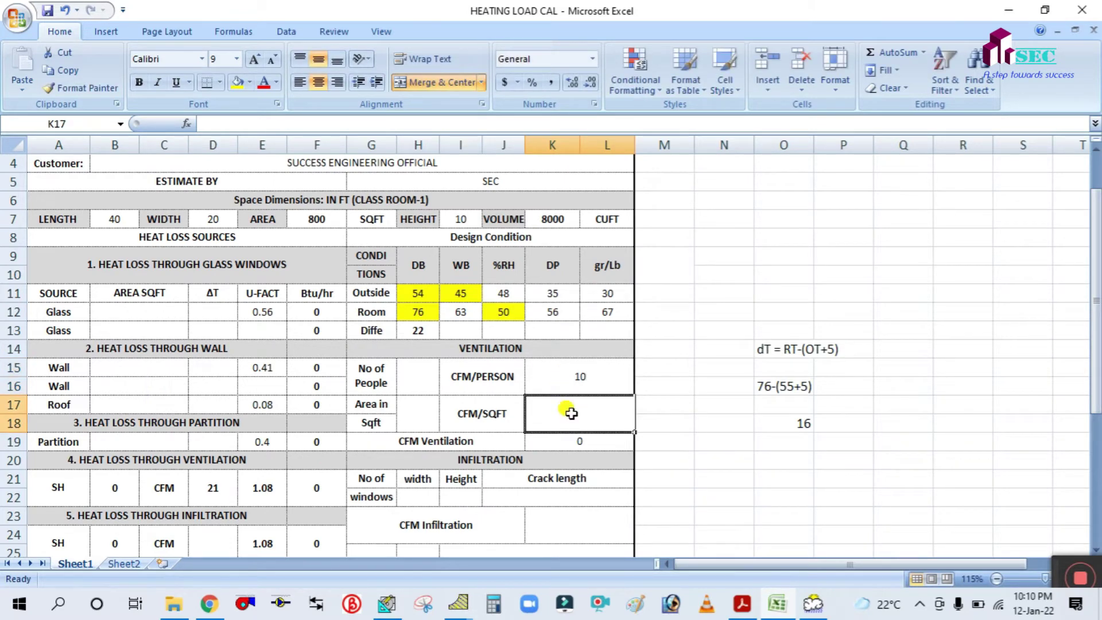
pyautogui.write('0.12')
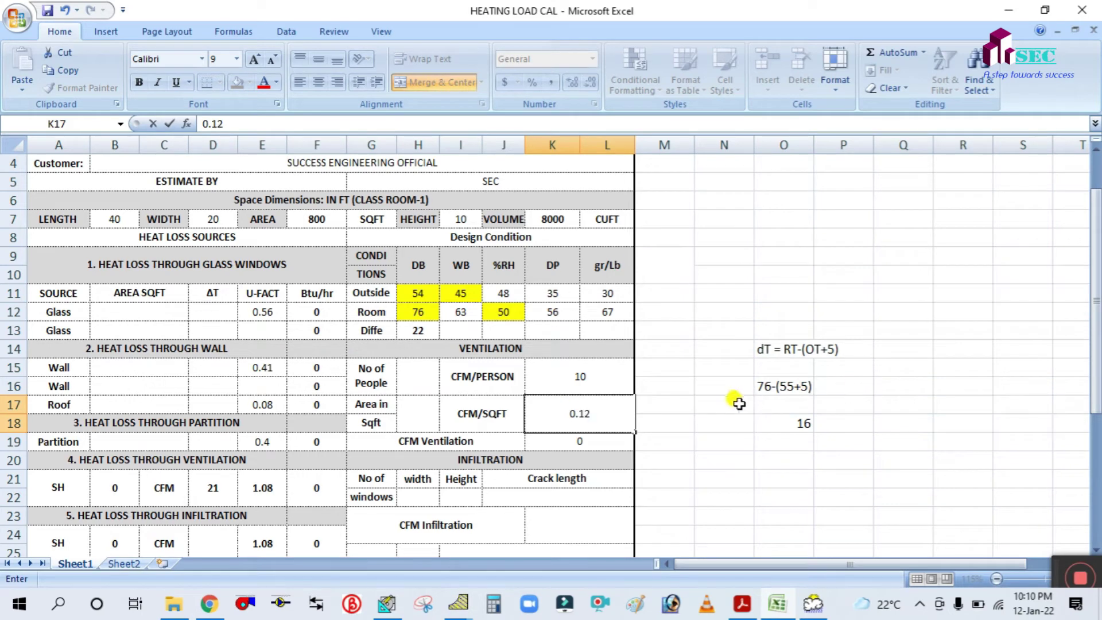
pyautogui.click(736, 402)
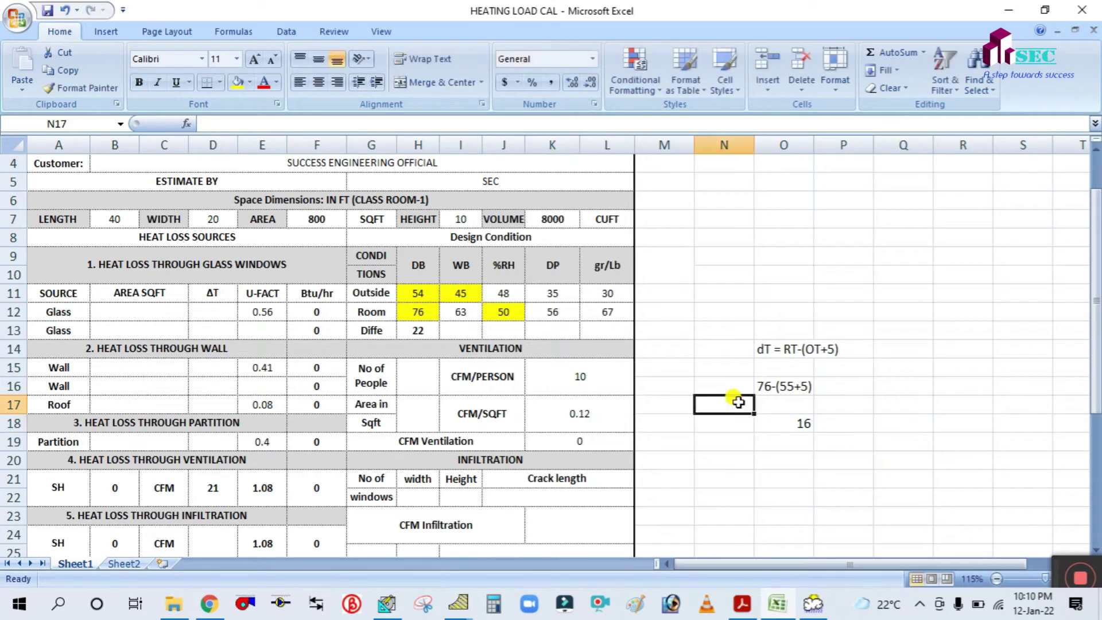
# Step: Enter 30 as the No of People and 800 as the Area in Sqft in the Ventilation section
pyautogui.click(437, 382)
pyautogui.write('30')
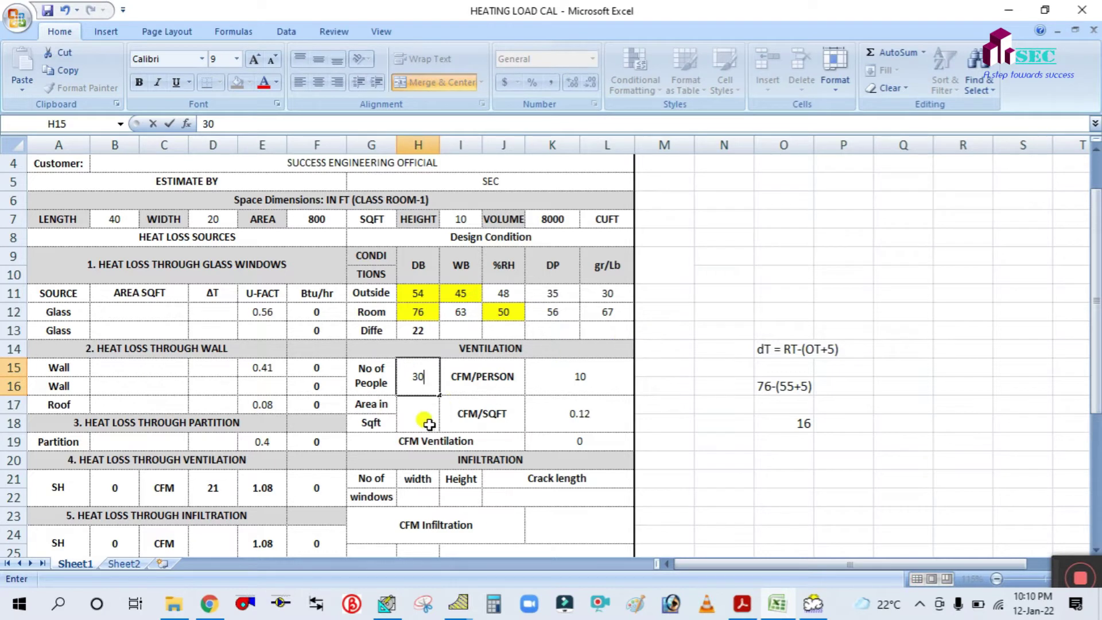
pyautogui.click(427, 422)
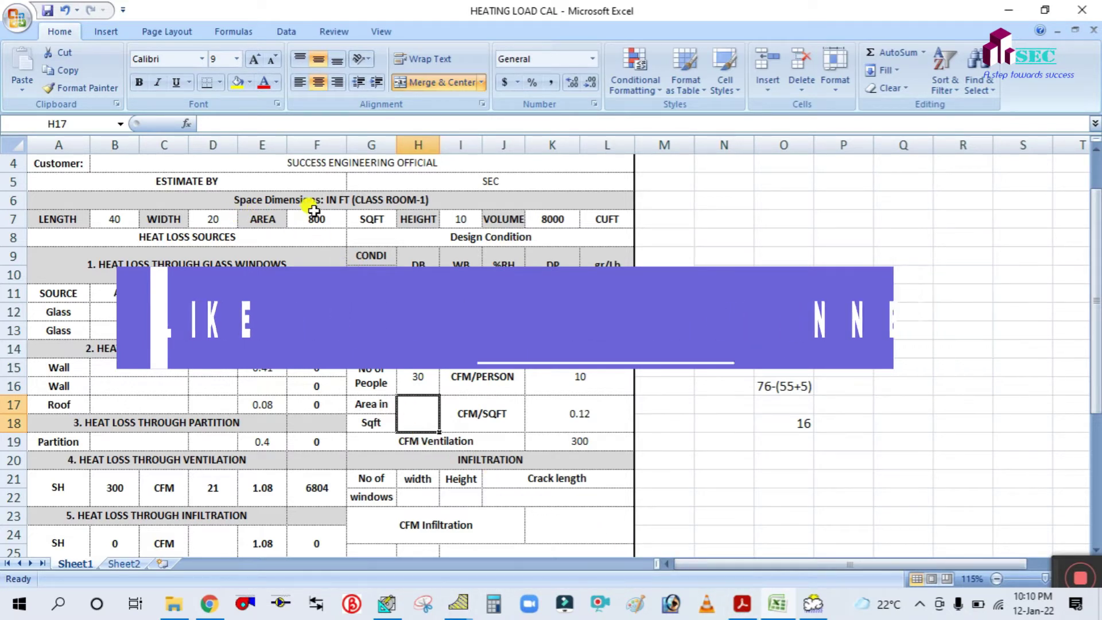
pyautogui.write('800')
pyautogui.click(681, 423)
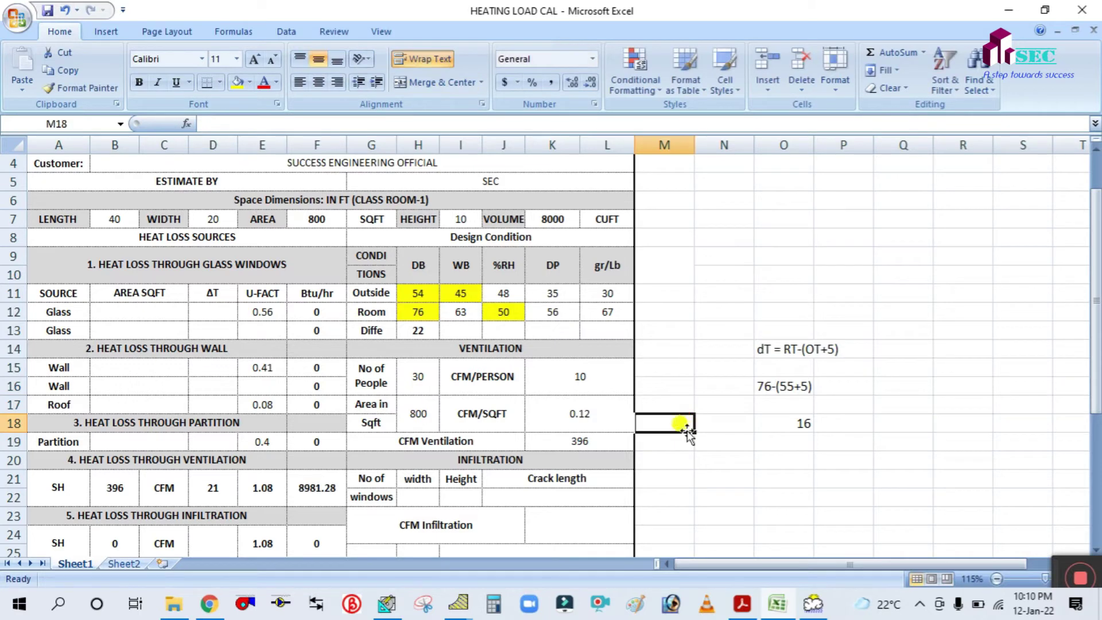
# Step: Inspect the formula behind the CFM Ventilation value without changing it
pyautogui.doubleClick(572, 442)
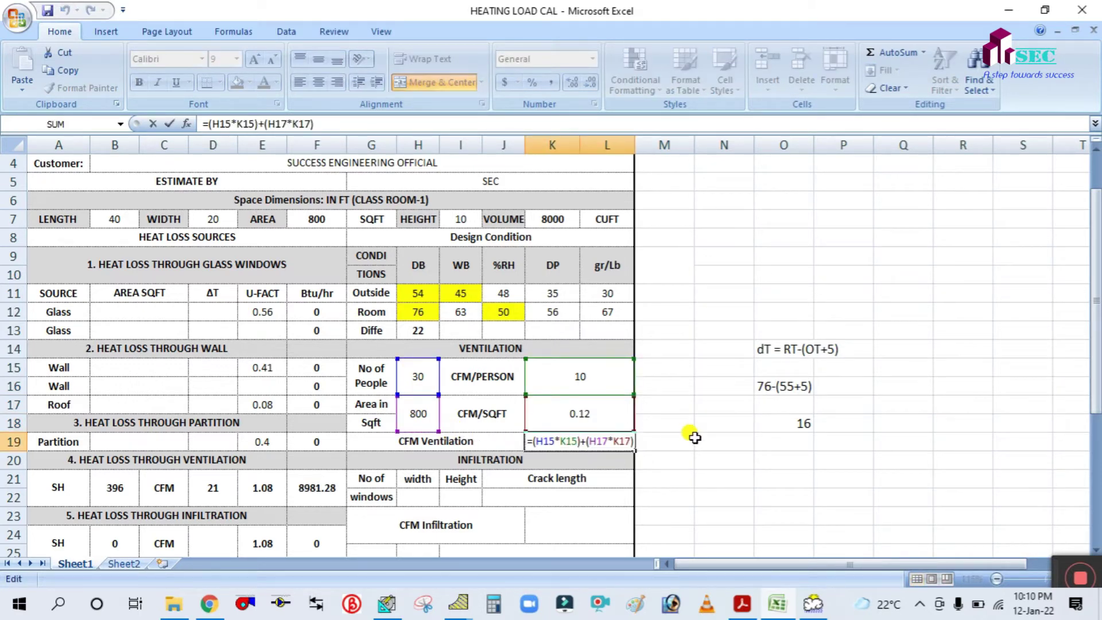
pyautogui.press('Escape')
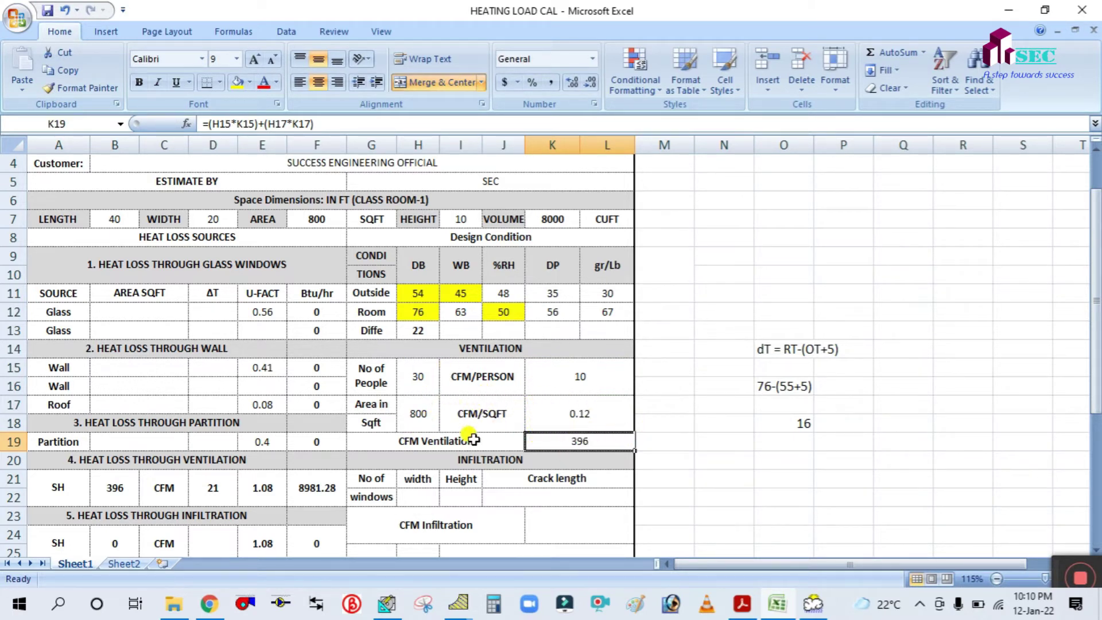
pyautogui.doubleClick(572, 440)
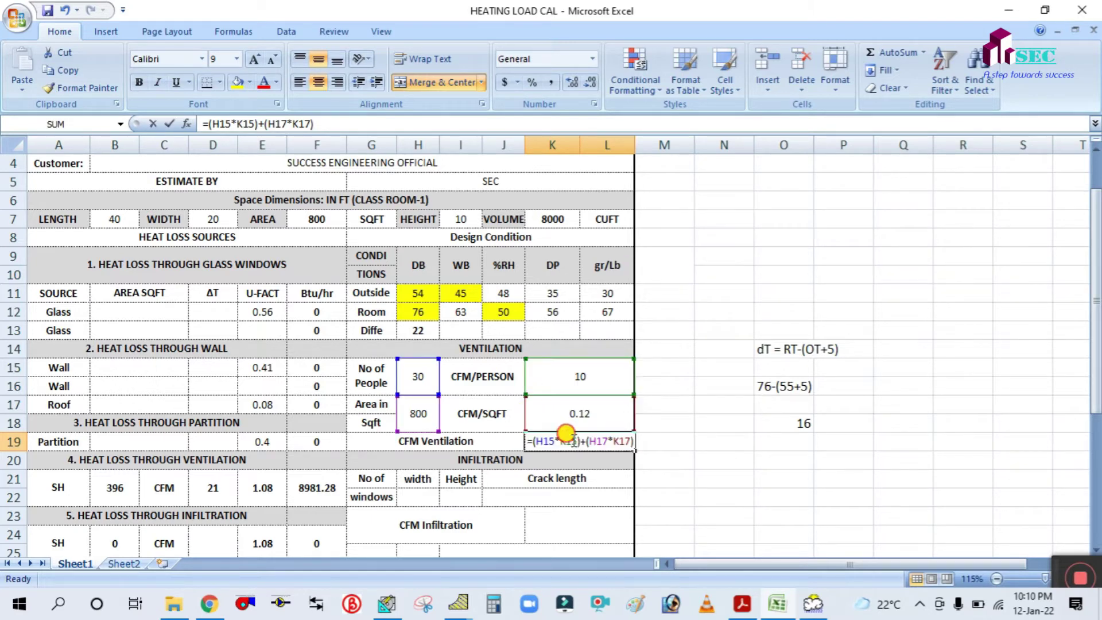
pyautogui.press('Escape')
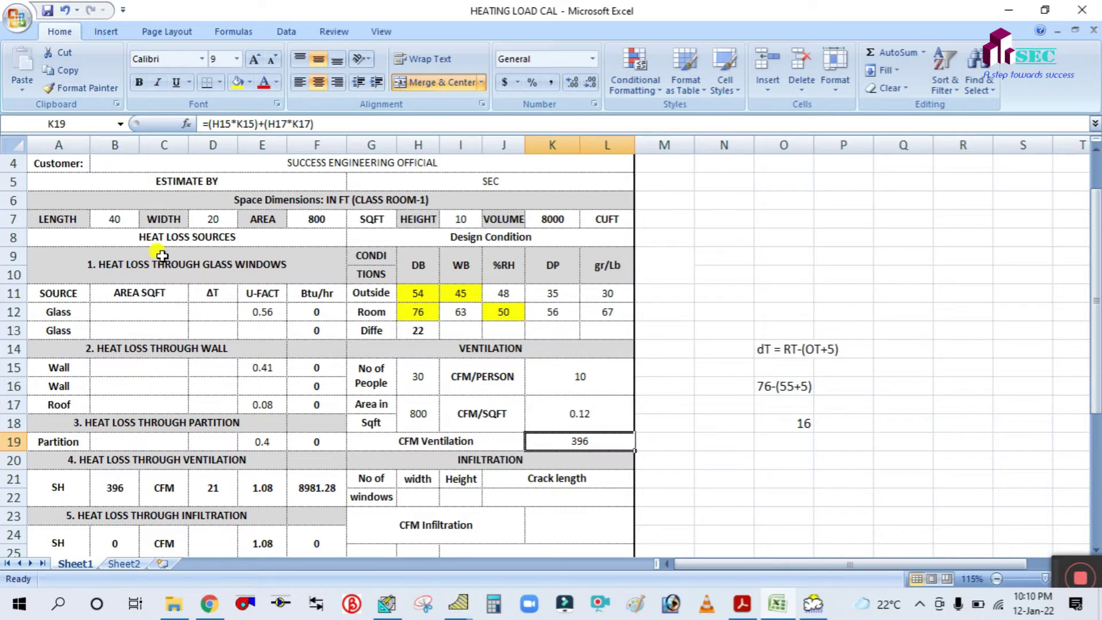
# Step: Check the window sizes of Class Room-1 in DWG.pdf for the first Glass area, and return to the Excel sheet
pyautogui.click(147, 308)
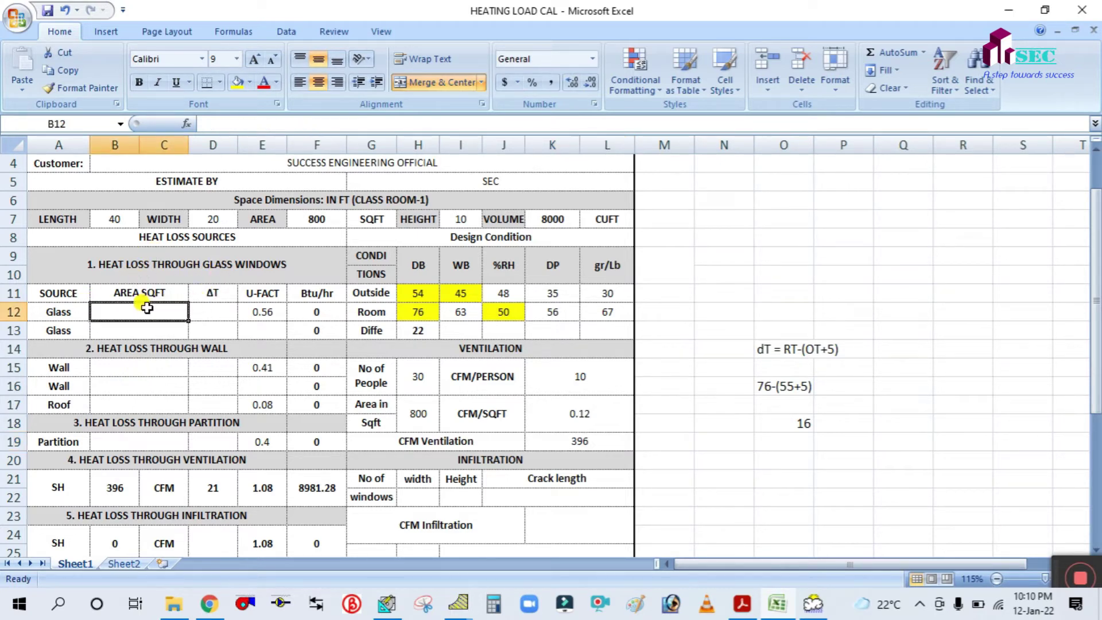
pyautogui.click(741, 604)
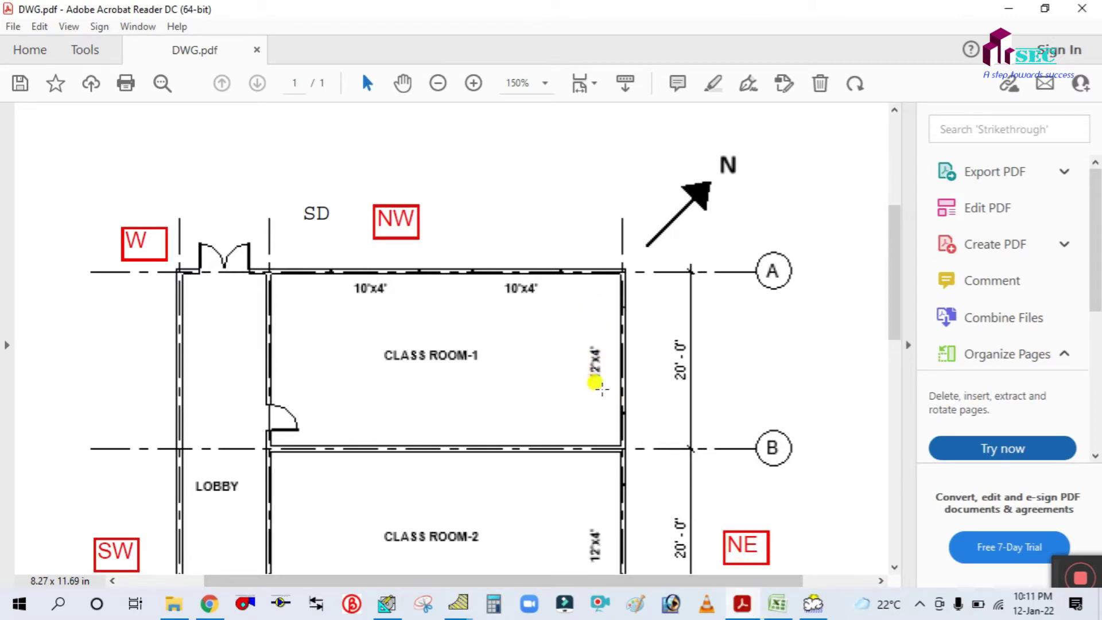
pyautogui.click(776, 605)
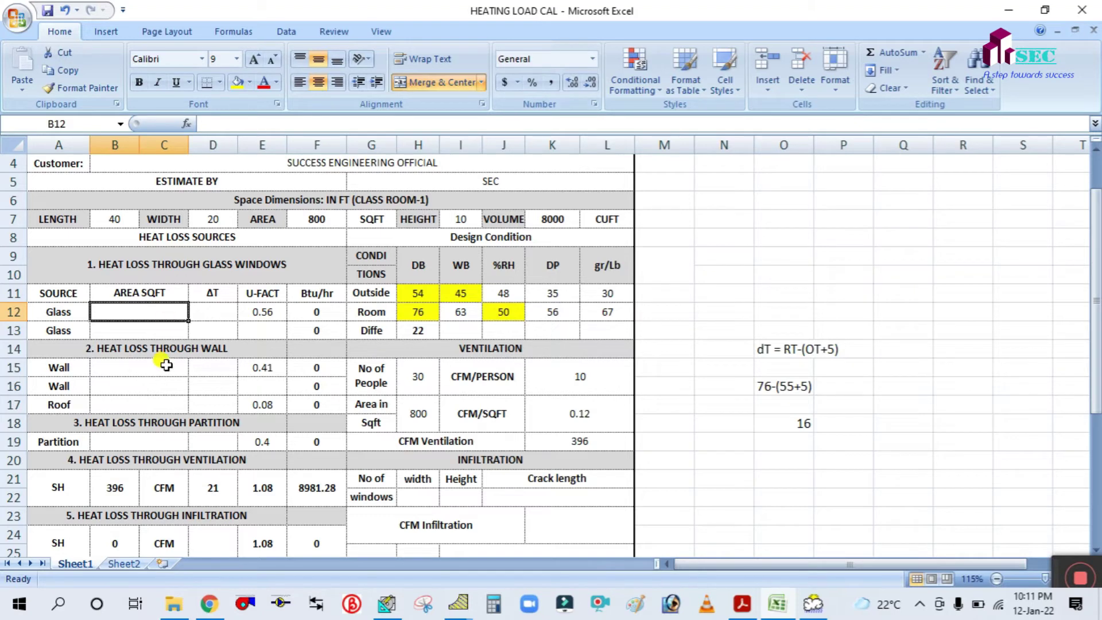
pyautogui.click(776, 603)
pyautogui.click(776, 603)
pyautogui.click(775, 603)
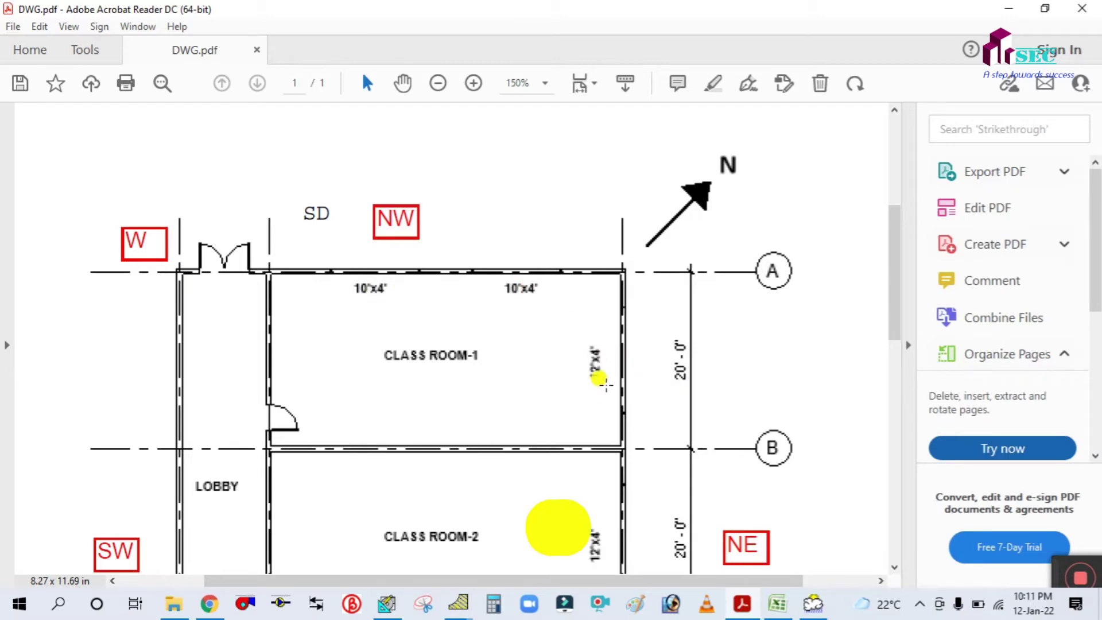
pyautogui.click(776, 604)
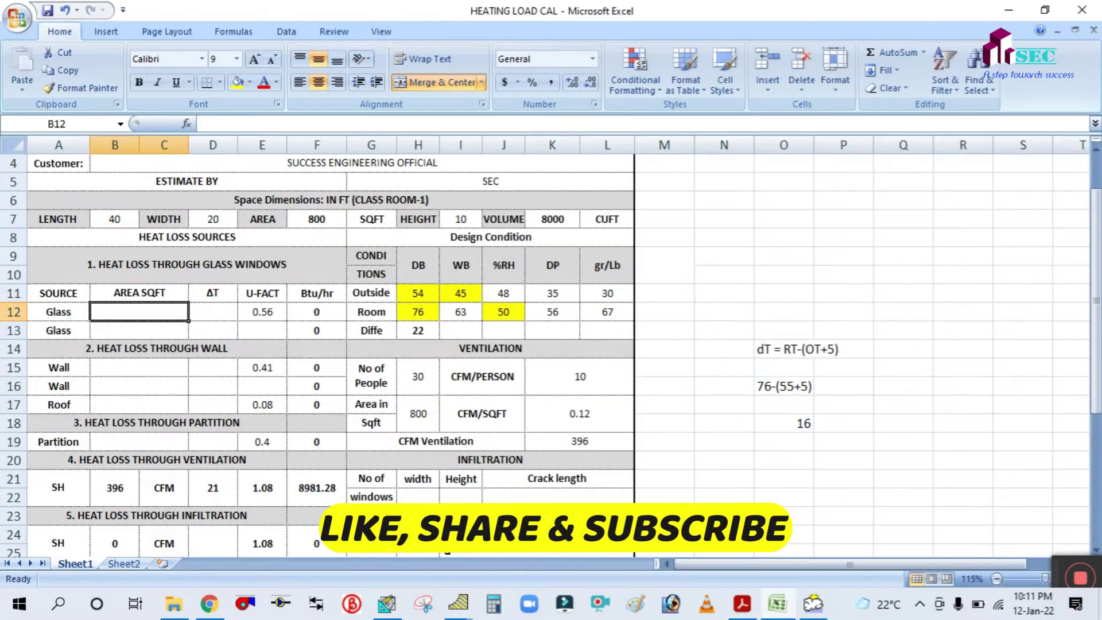
# Step: Add the window areas 80 + 48 in Calculator and enter 128 as the first Glass row's AREA SQFT in Excel
pyautogui.click(494, 604)
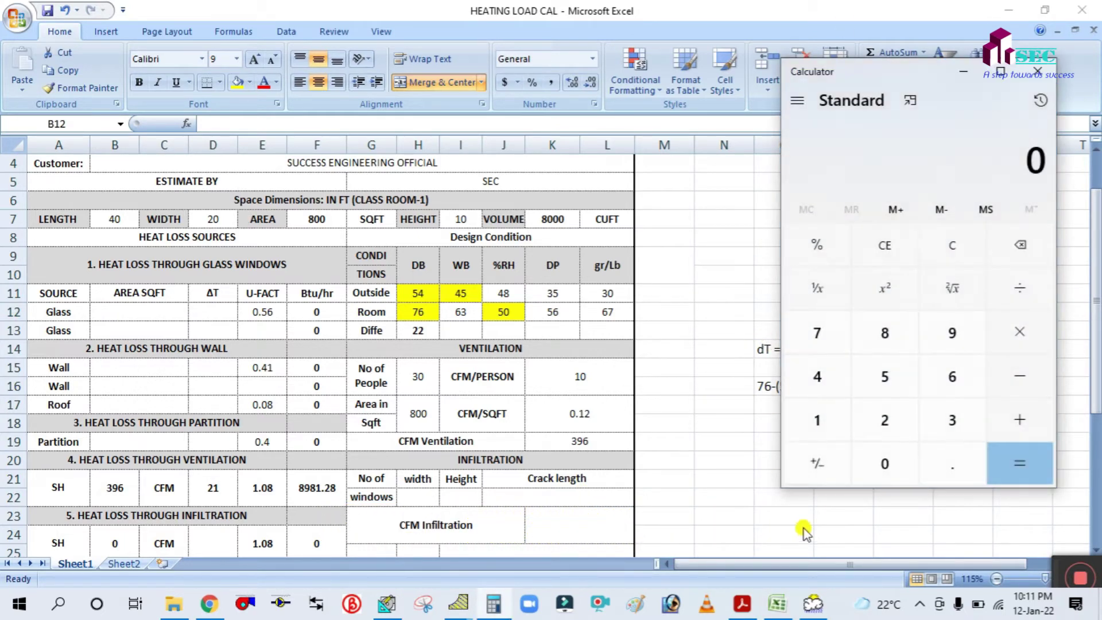
pyautogui.click(873, 347)
pyautogui.click(881, 473)
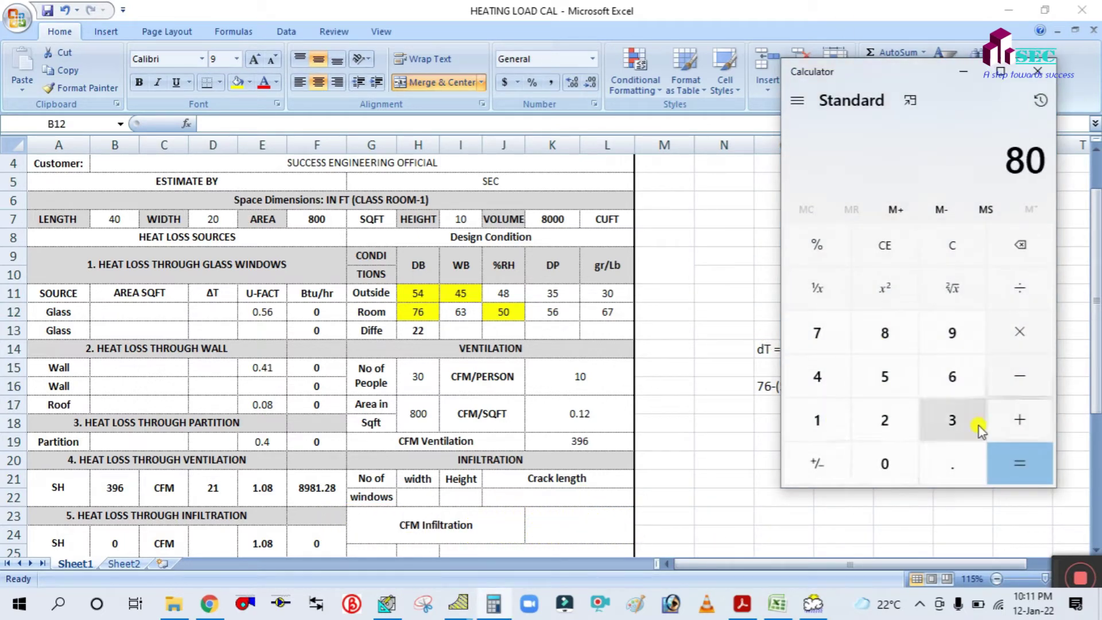
pyautogui.click(1038, 412)
pyautogui.click(817, 376)
pyautogui.click(884, 333)
pyautogui.click(1019, 463)
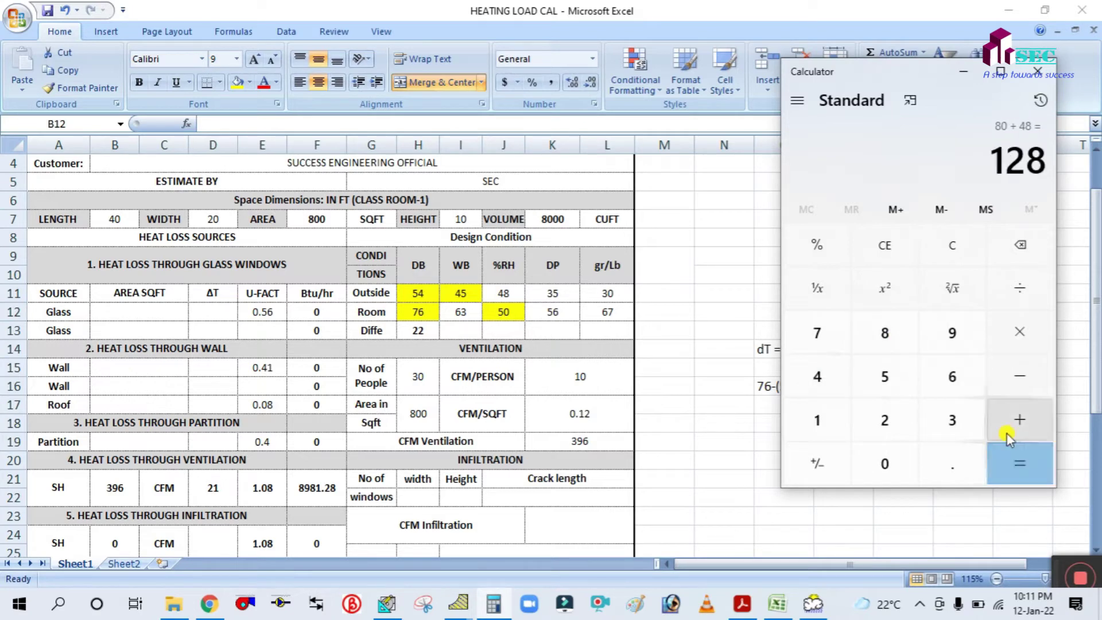
pyautogui.click(966, 73)
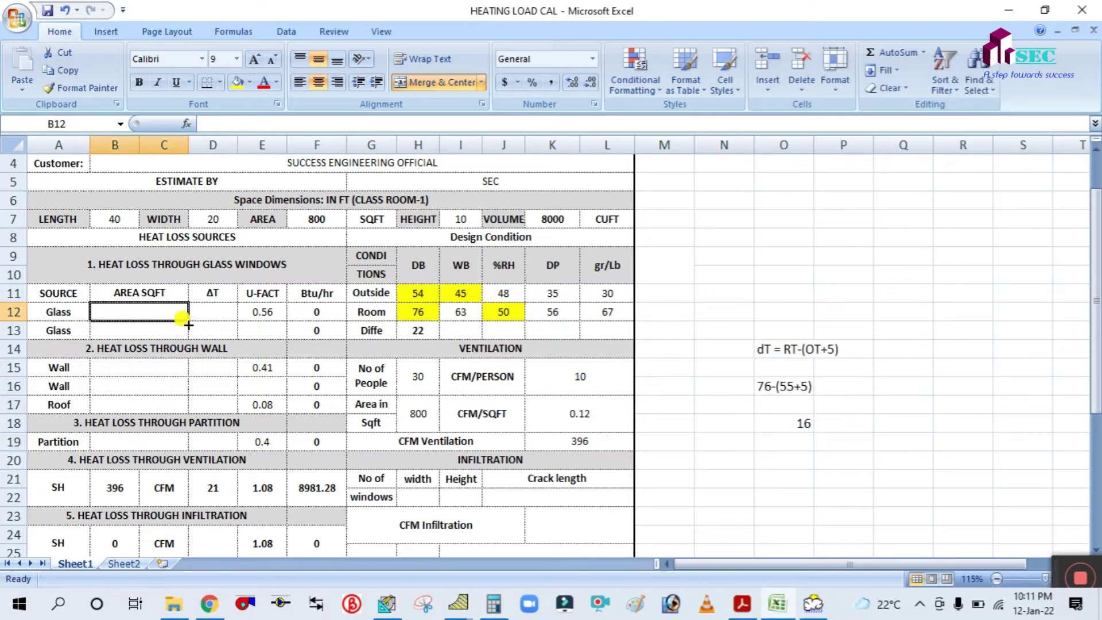
pyautogui.write('128')
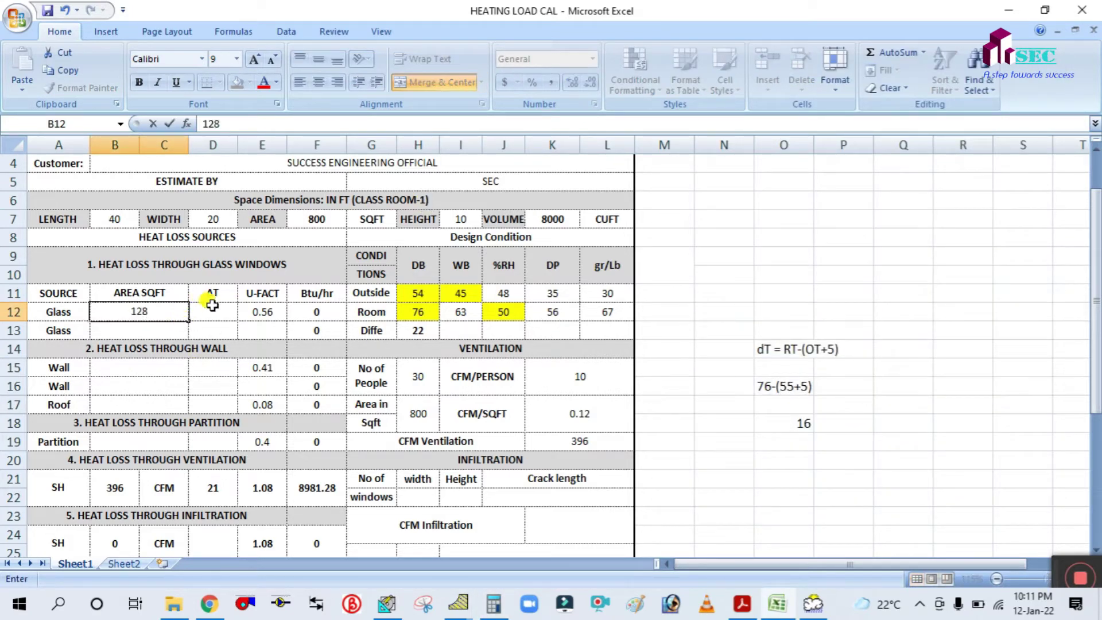
# Step: Check the formula of the DB difference between room and outside, and enter 22 as the first Glass row's ΔT
pyautogui.click(210, 309)
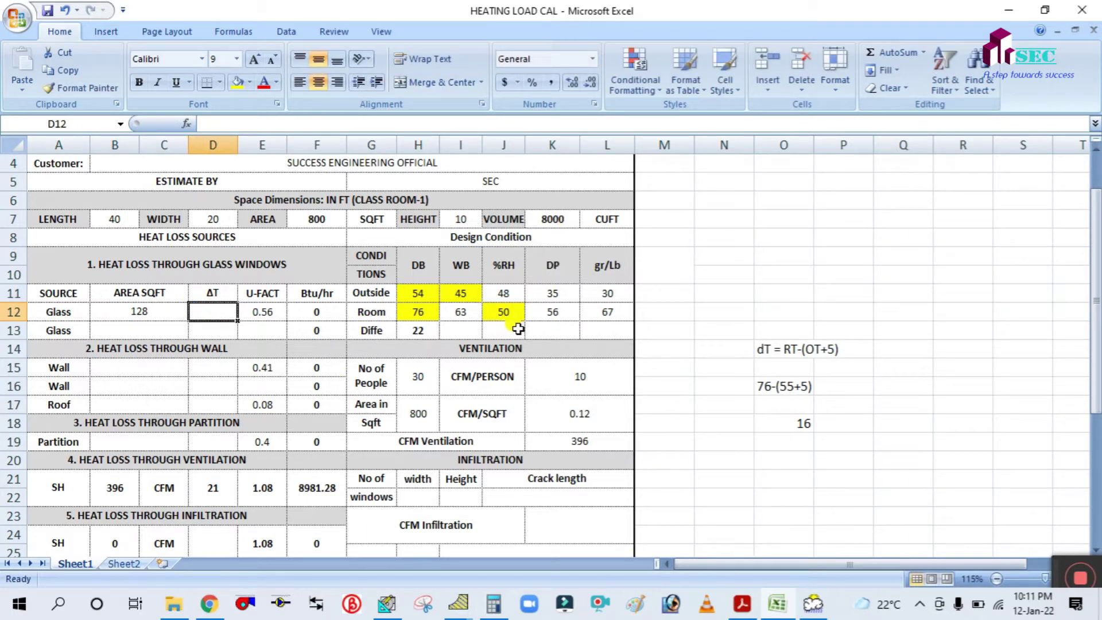
pyautogui.doubleClick(425, 330)
pyautogui.press('Escape')
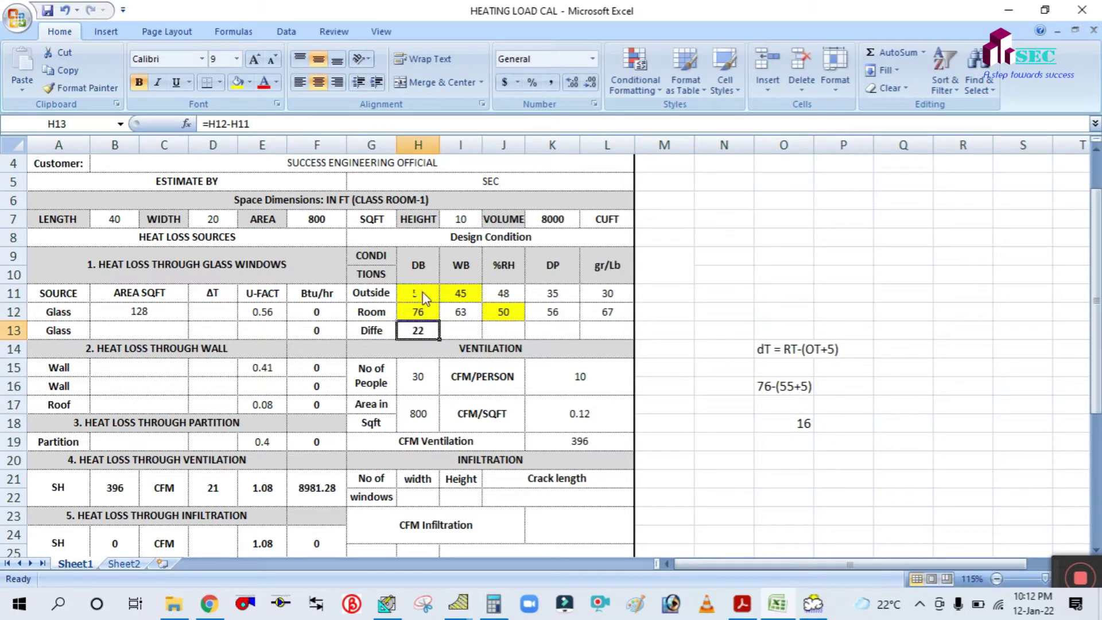
pyautogui.doubleClick(422, 331)
pyautogui.press('Escape')
pyautogui.click(215, 312)
pyautogui.write('22')
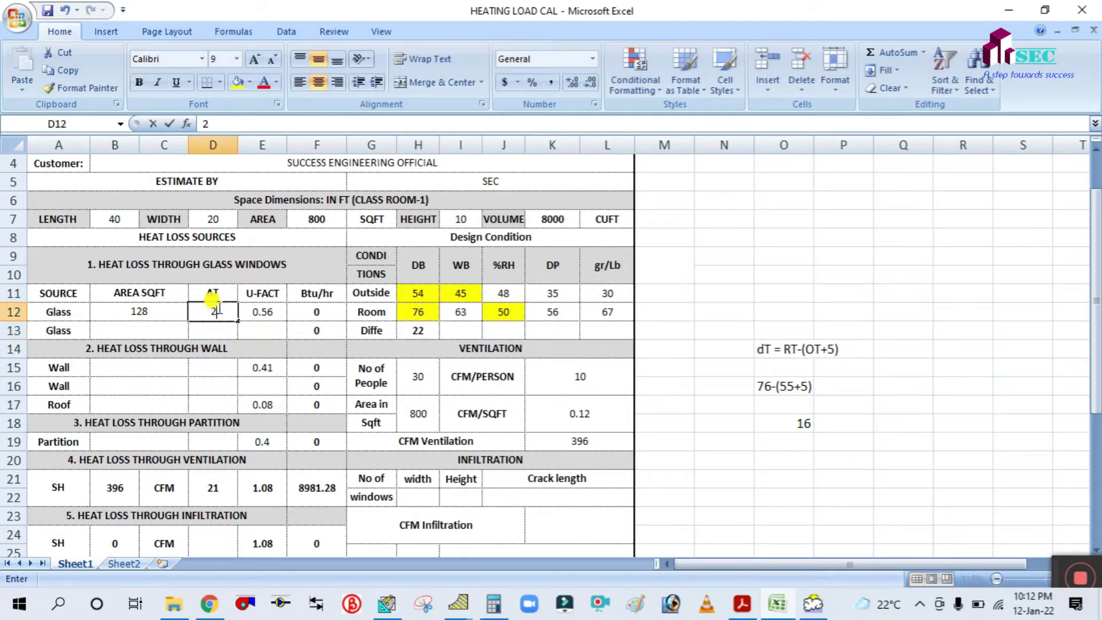
pyautogui.click(248, 318)
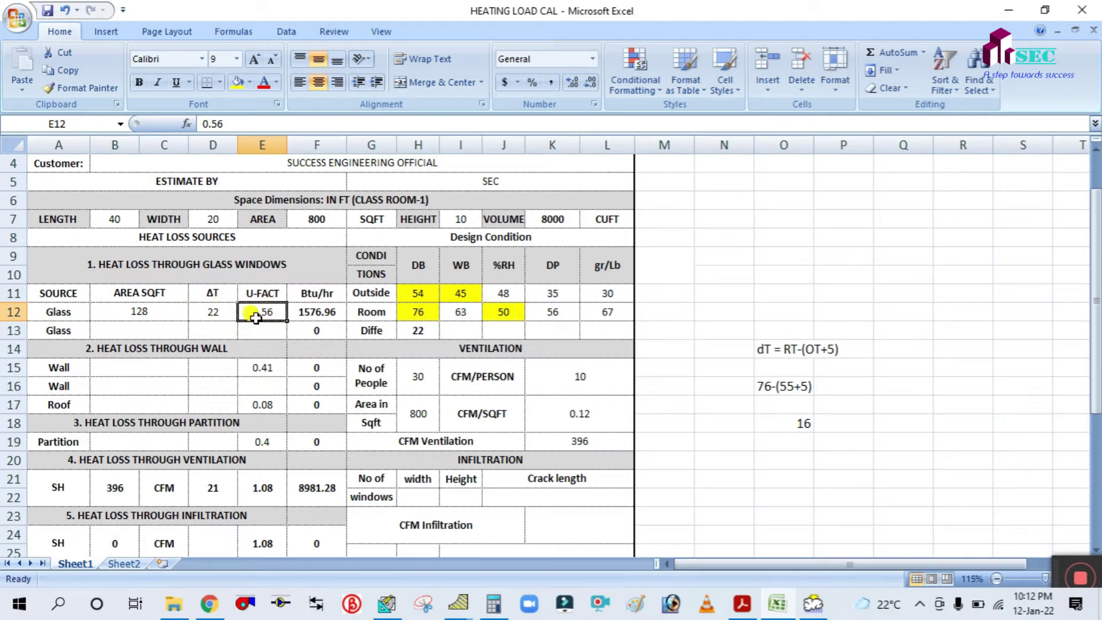
# Step: Inspect the Btu/hr formula of the first Glass row and leave it as it is
pyautogui.doubleClick(315, 311)
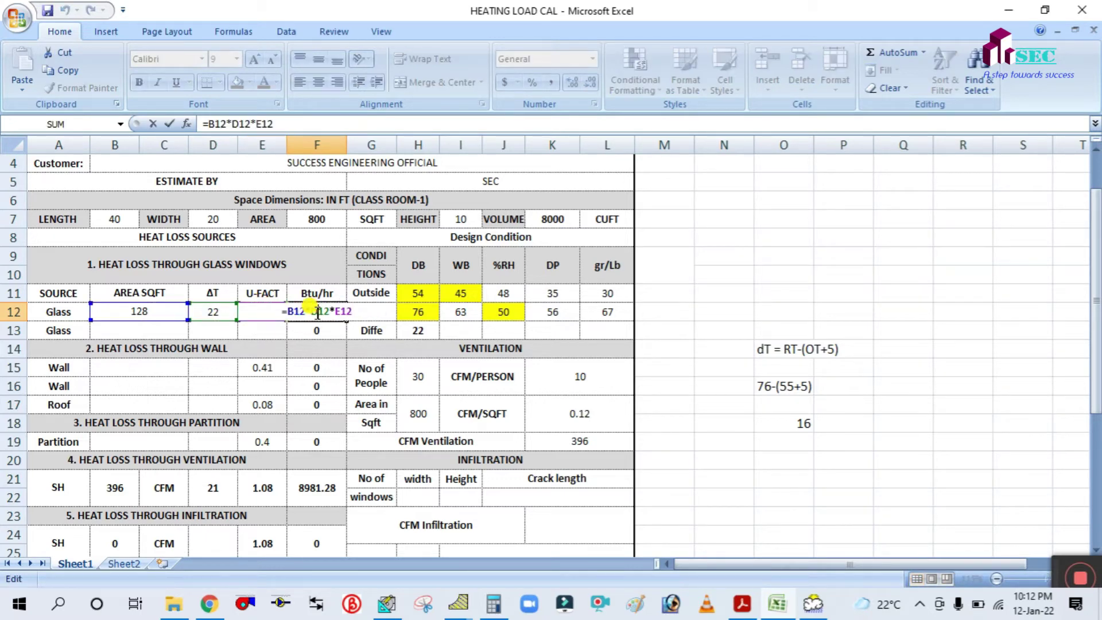
pyautogui.press('Return')
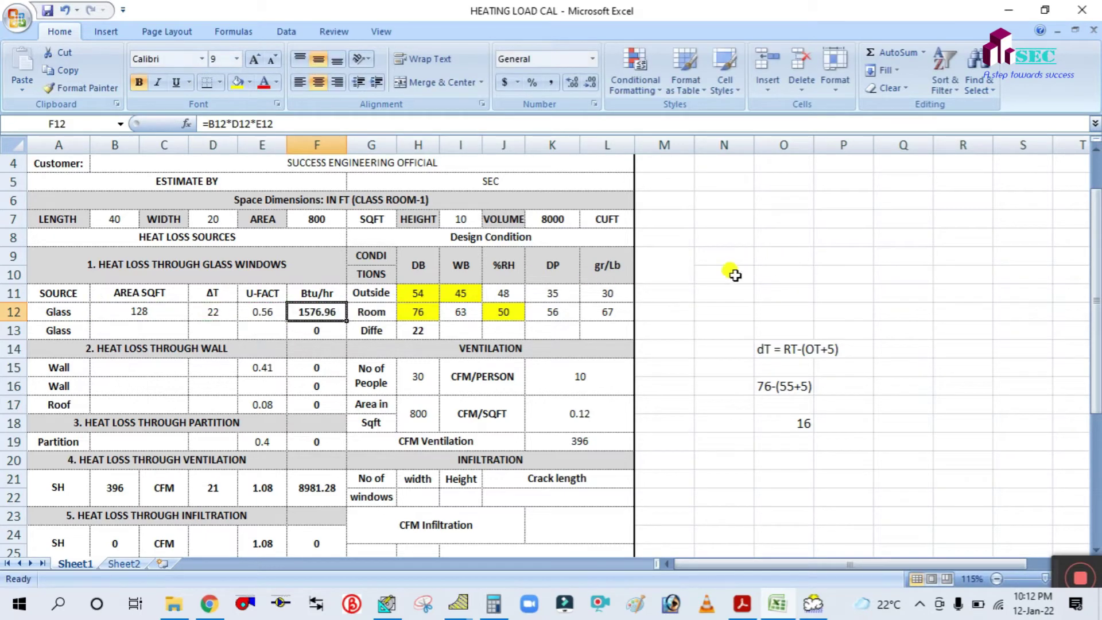
pyautogui.click(725, 276)
pyautogui.click(779, 275)
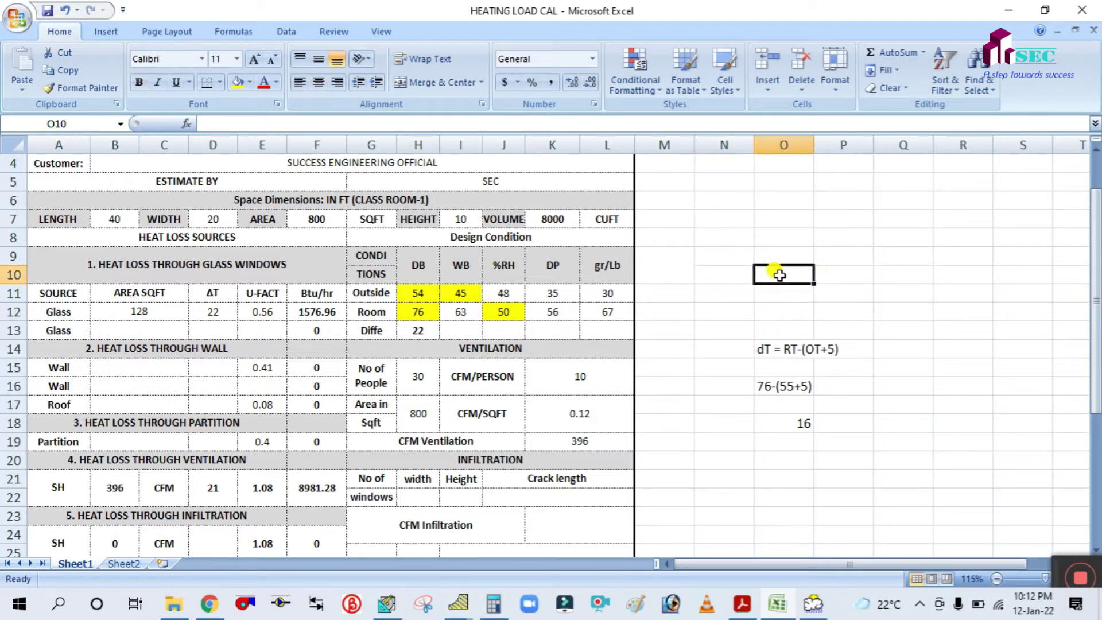
# Step: Note the formula Q= U X A X DELTA T in cell O10 and compare it with the first Glass row's Btu/hr formula
pyautogui.write('q')
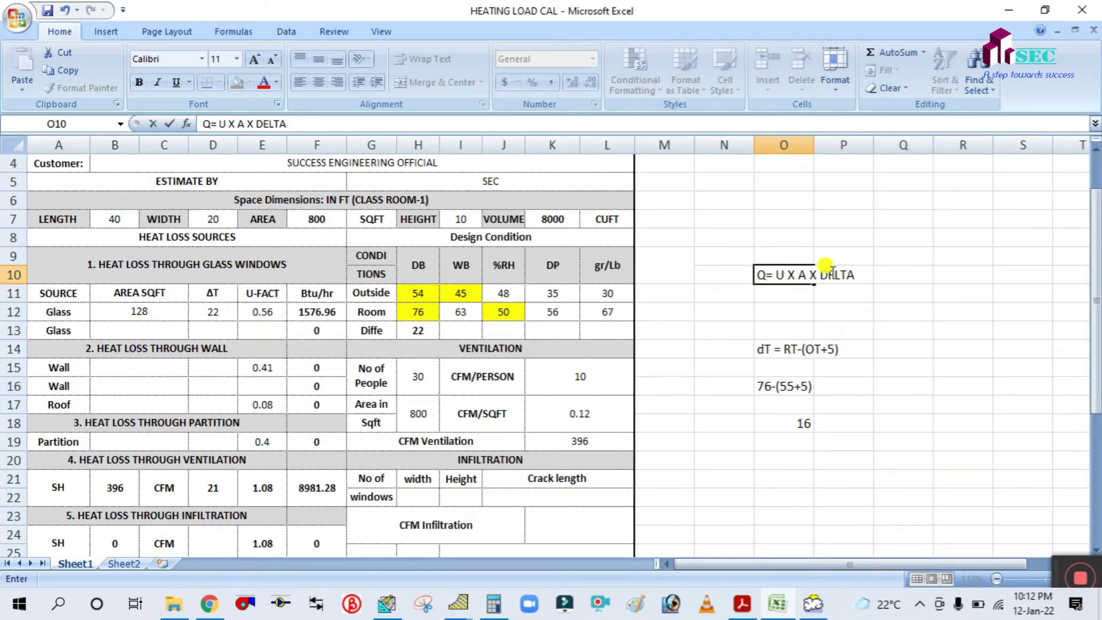
pyautogui.click(843, 310)
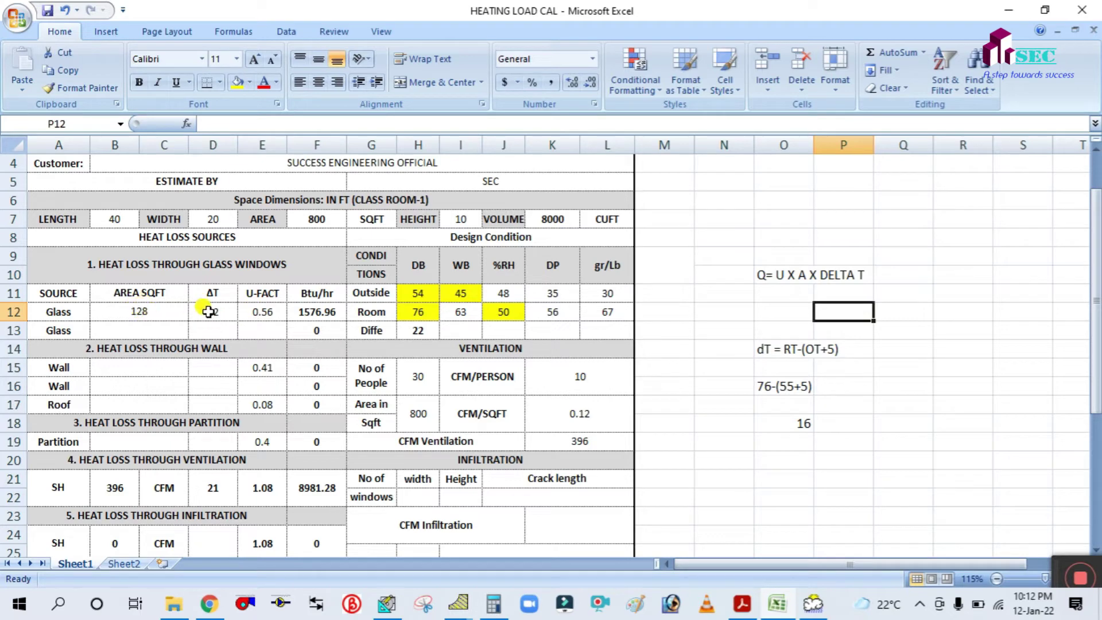
pyautogui.click(305, 311)
pyautogui.doubleClick(304, 311)
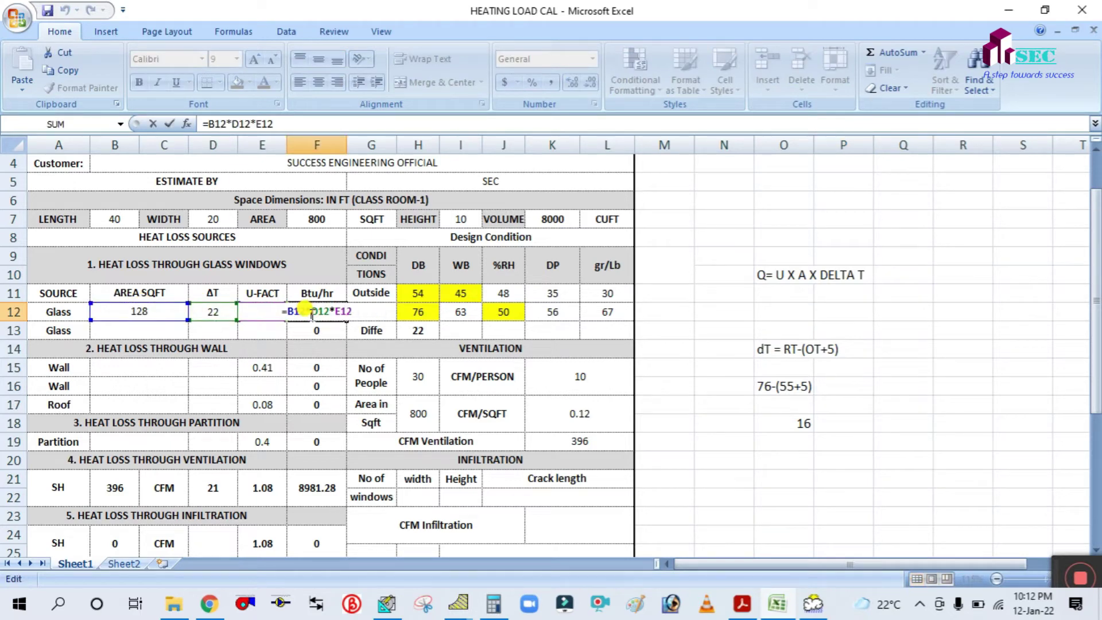
pyautogui.hotkey('ctrl', 'Return')
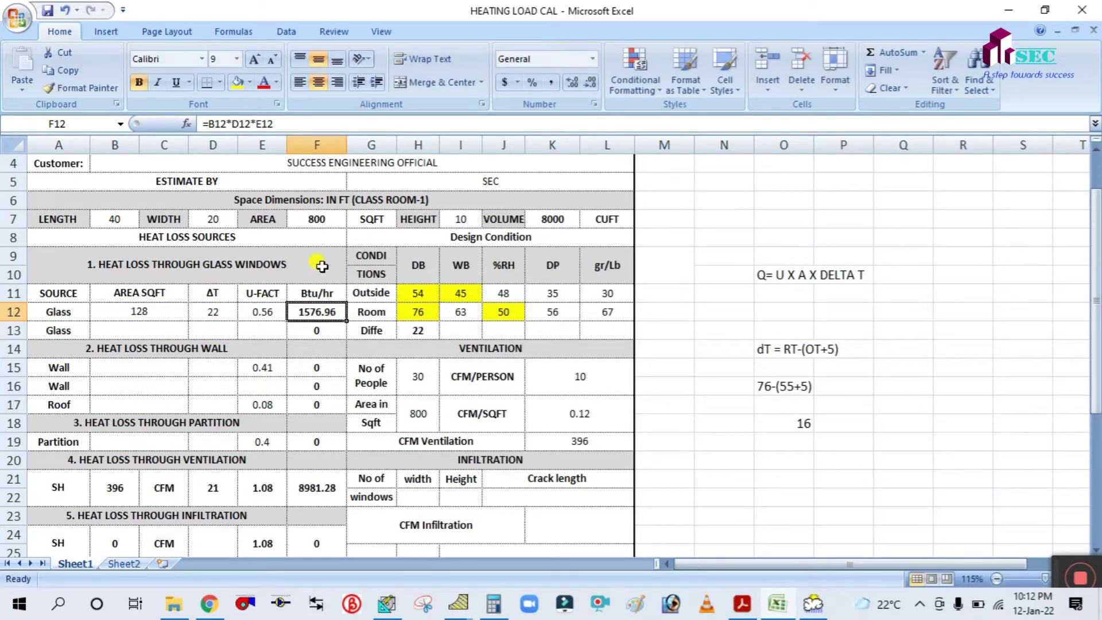
pyautogui.doubleClick(322, 312)
pyautogui.press('Escape')
# Step: Select the first Wall row's AREA SQFT cell and examine Class Room-1's exterior walls and windows in DWG.pdf
pyautogui.scroll(-1, 339, 344)
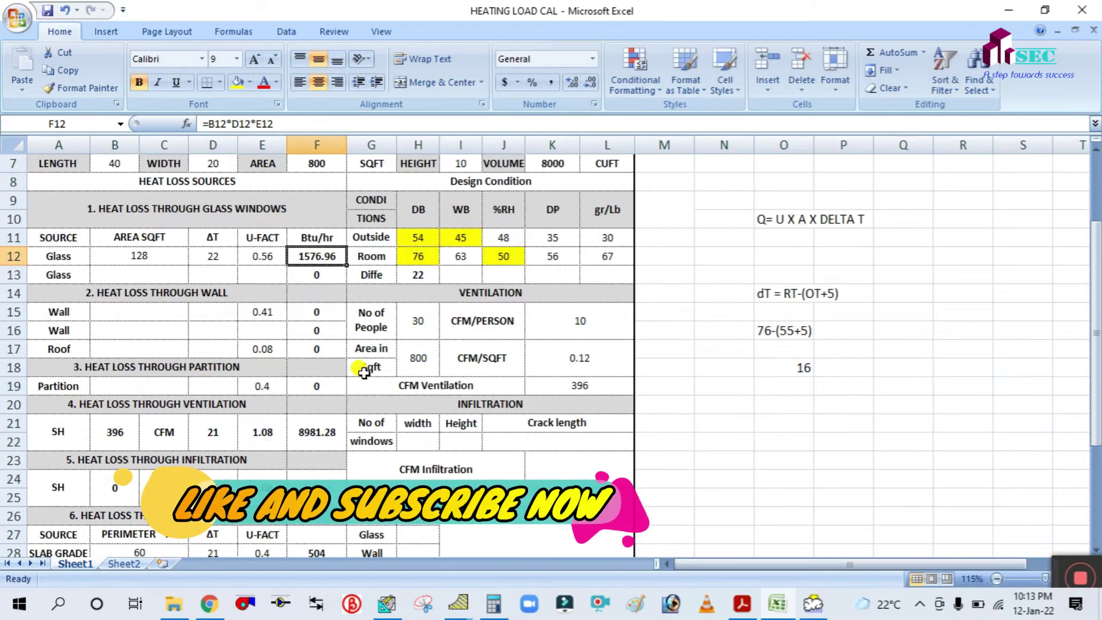
pyautogui.click(127, 310)
pyautogui.click(742, 603)
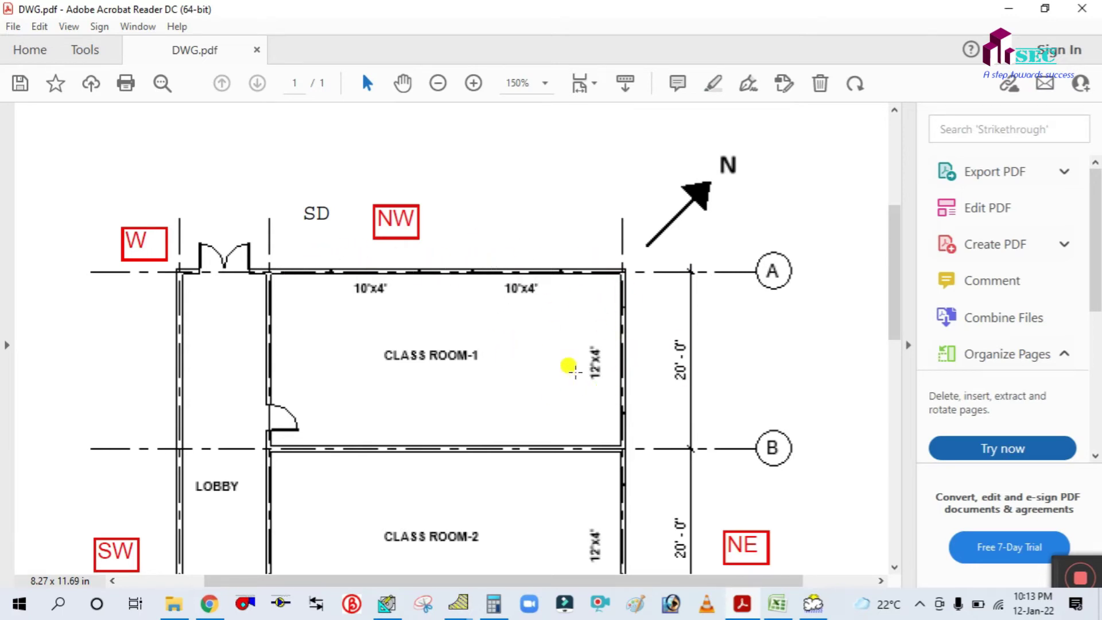
pyautogui.scroll(-10, 581, 350)
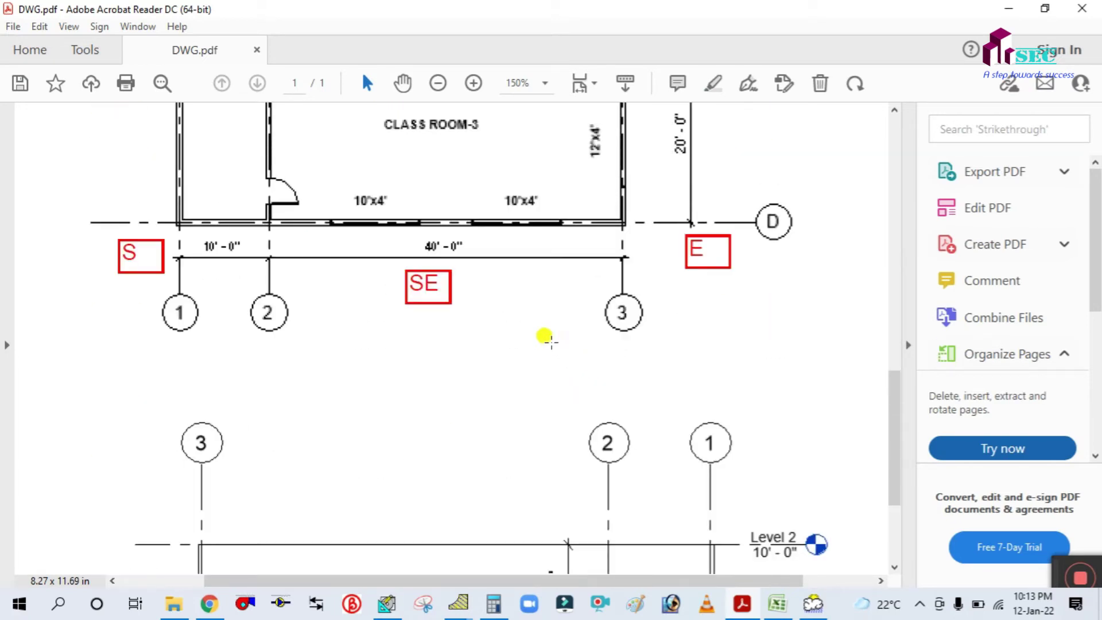
pyautogui.scroll(1, 227, 285)
pyautogui.scroll(9, 524, 322)
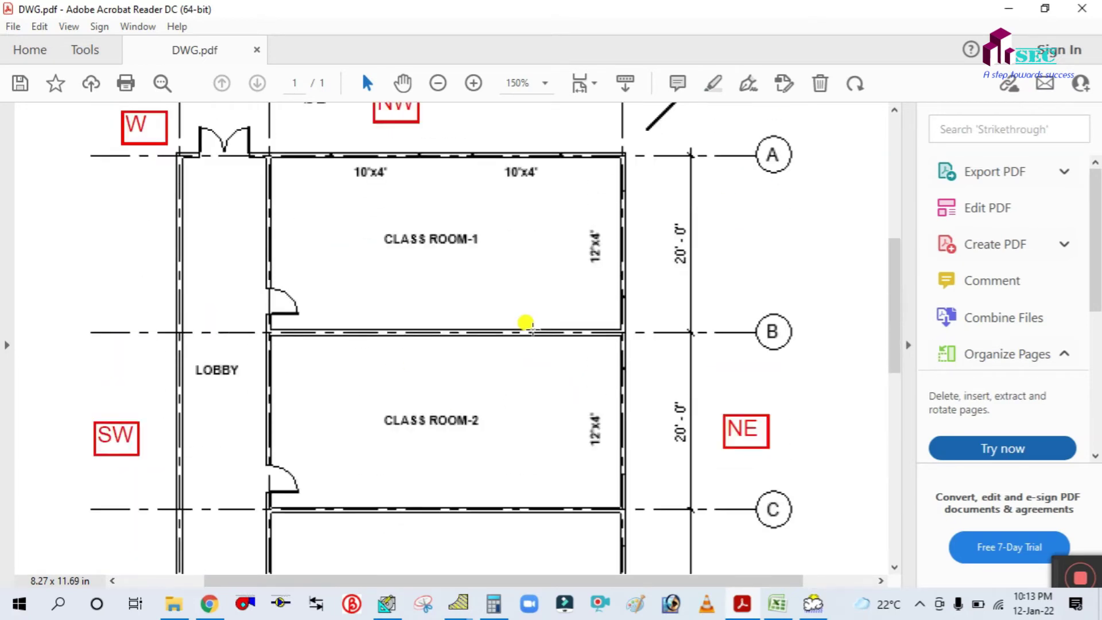
pyautogui.scroll(-15, 665, 273)
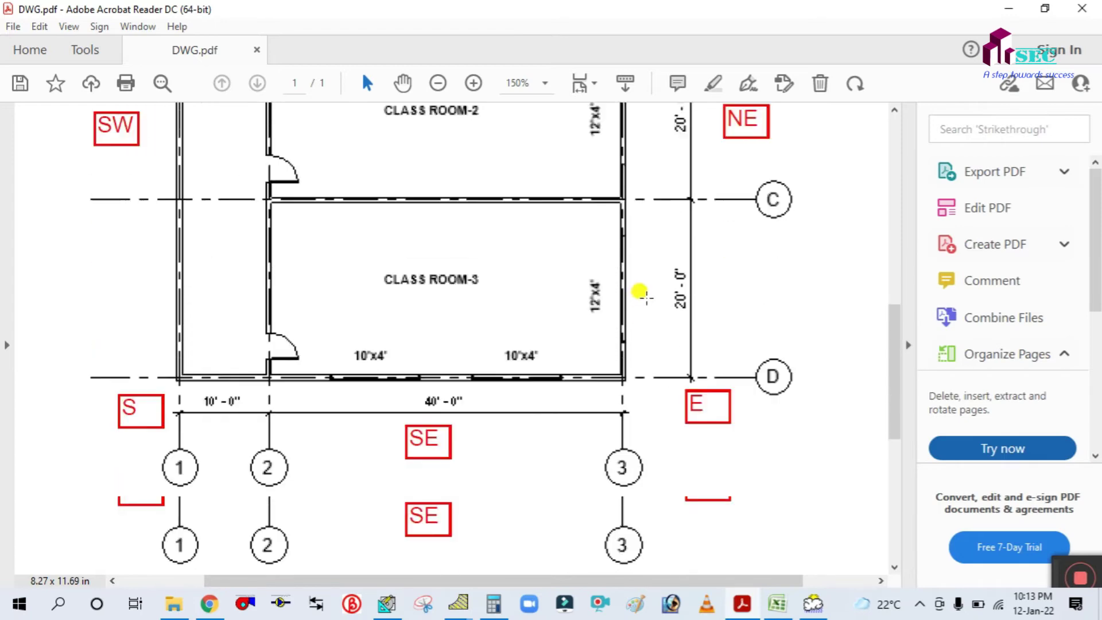
pyautogui.scroll(13, 550, 486)
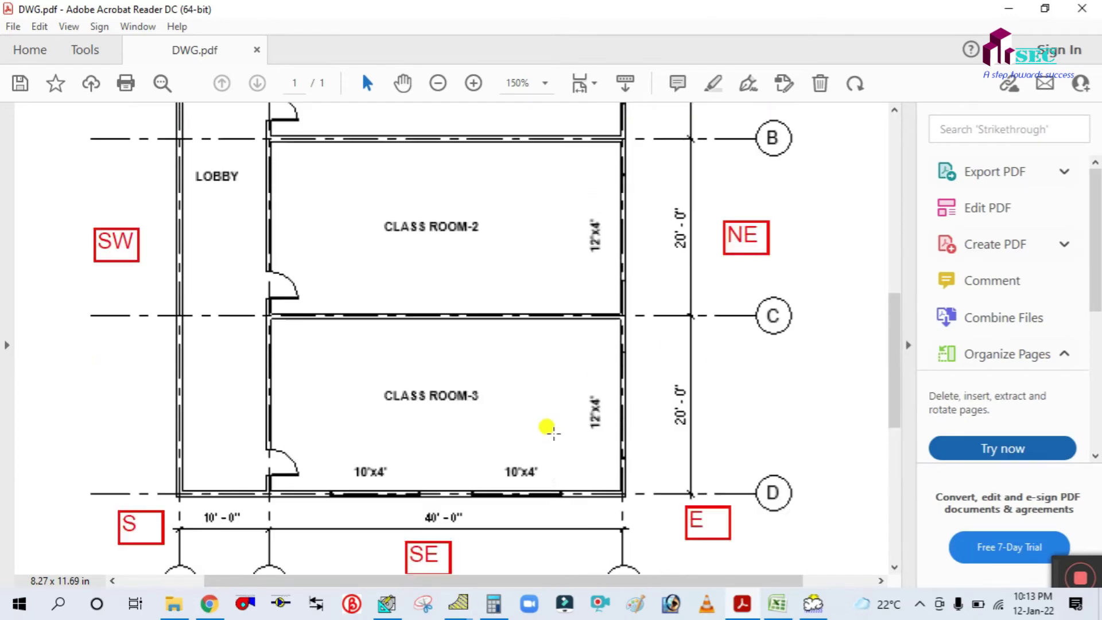
pyautogui.scroll(2, 514, 392)
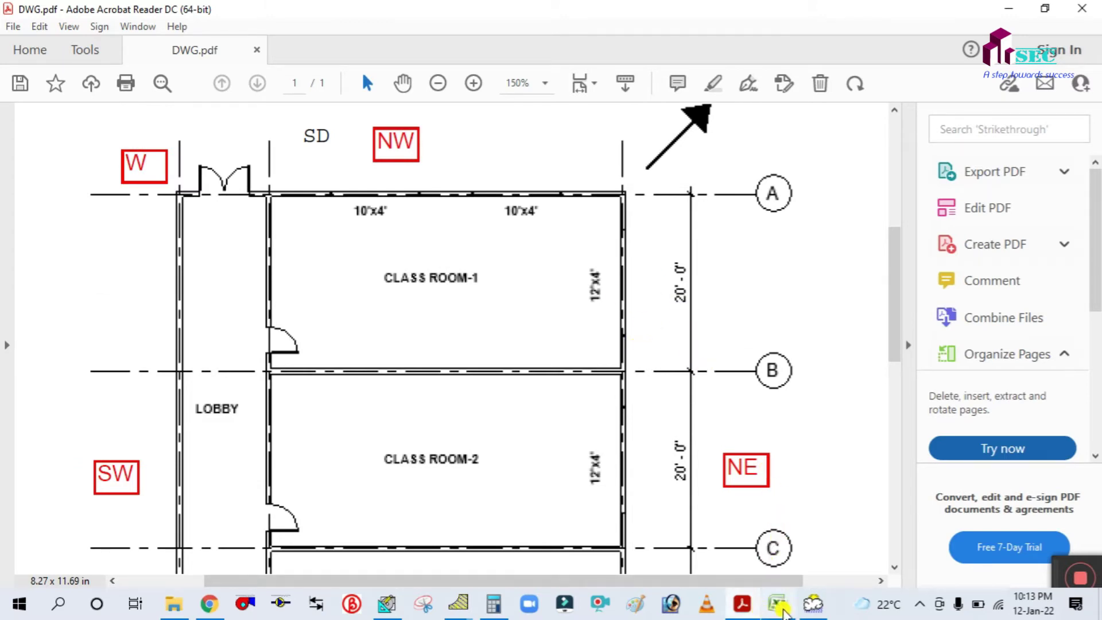
pyautogui.scroll(1, 555, 287)
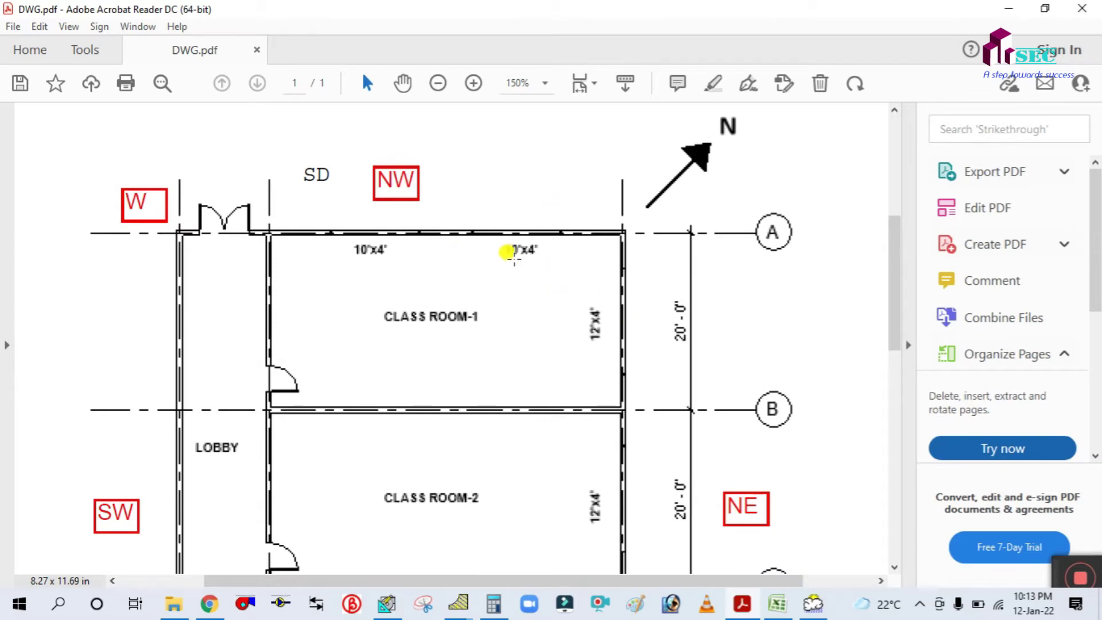
pyautogui.click(784, 612)
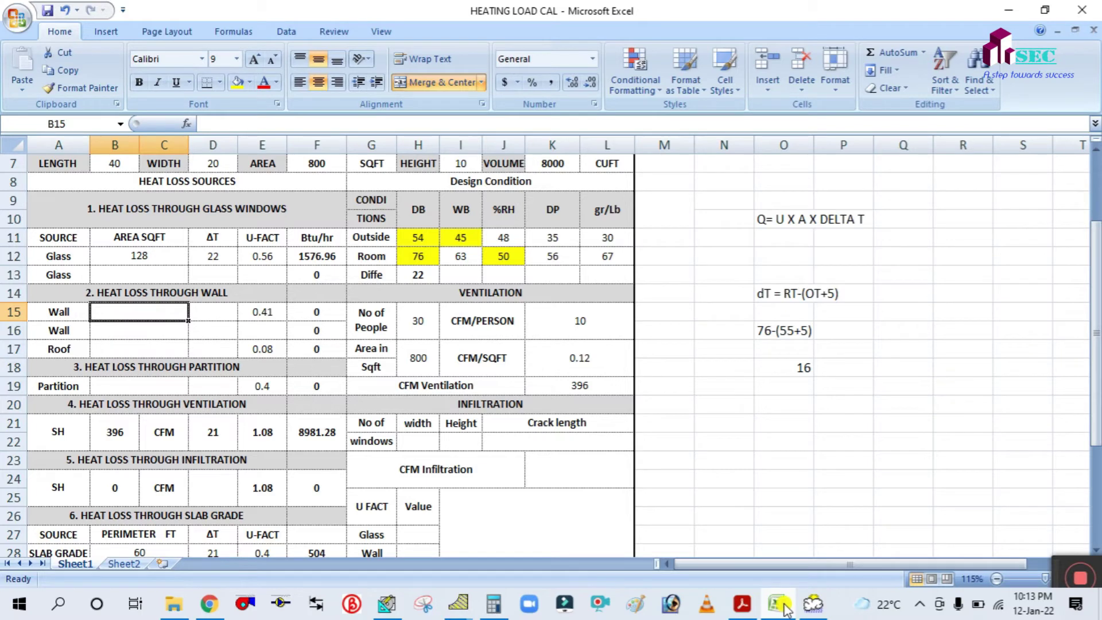
pyautogui.click(784, 609)
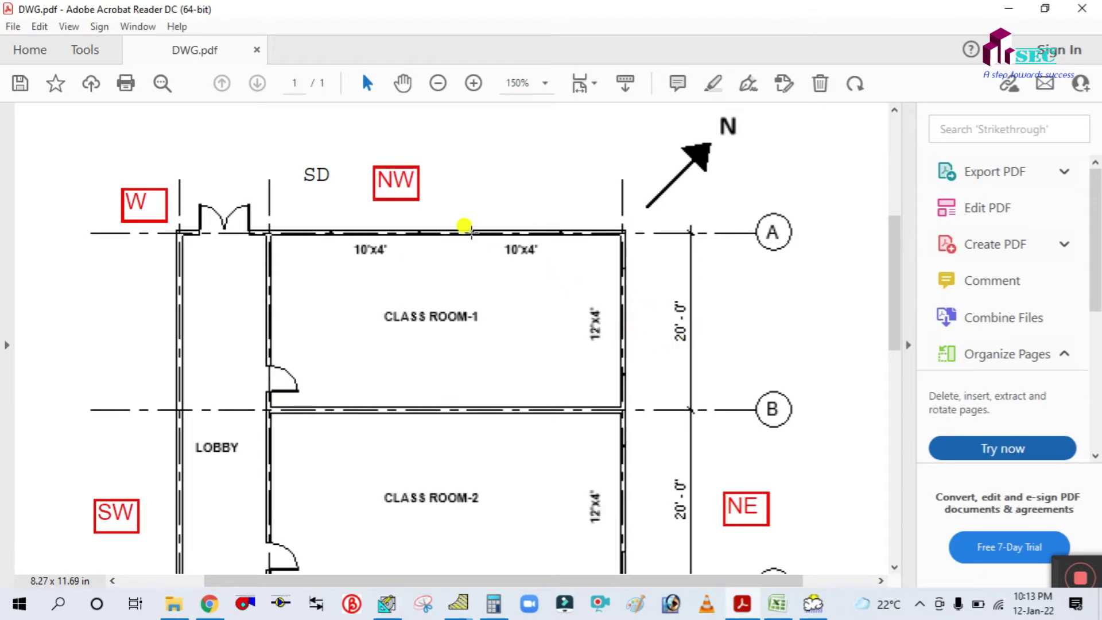
# Step: In Calculator, multiply 40 by 10 and subtract 80 to get the net area of Class Room-1's NW wall
pyautogui.click(494, 603)
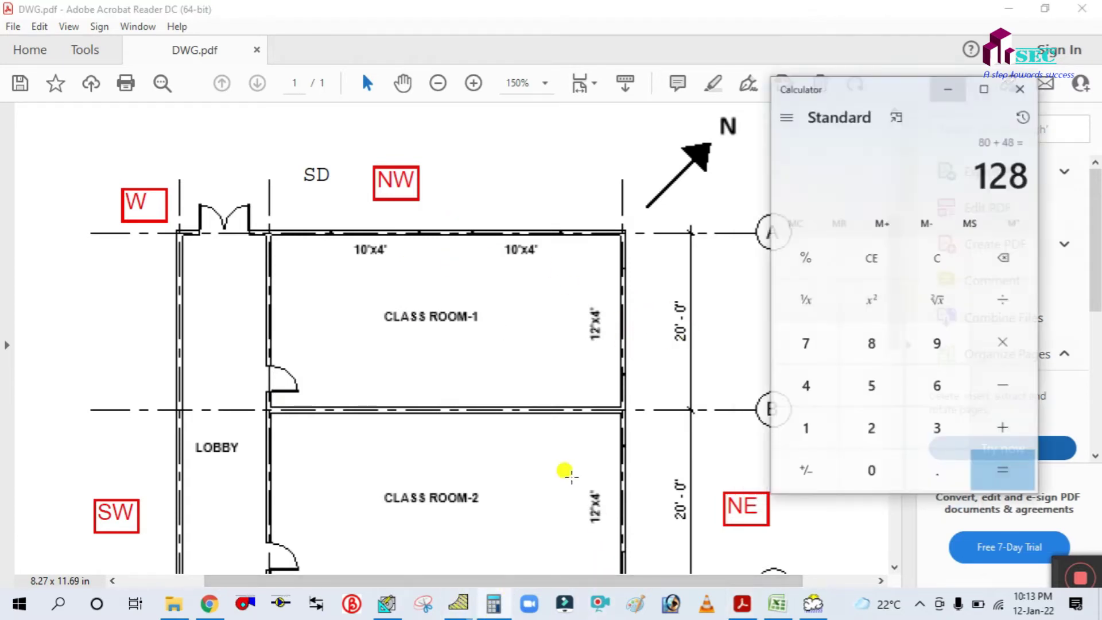
pyautogui.click(923, 259)
pyautogui.click(817, 376)
pyautogui.click(878, 456)
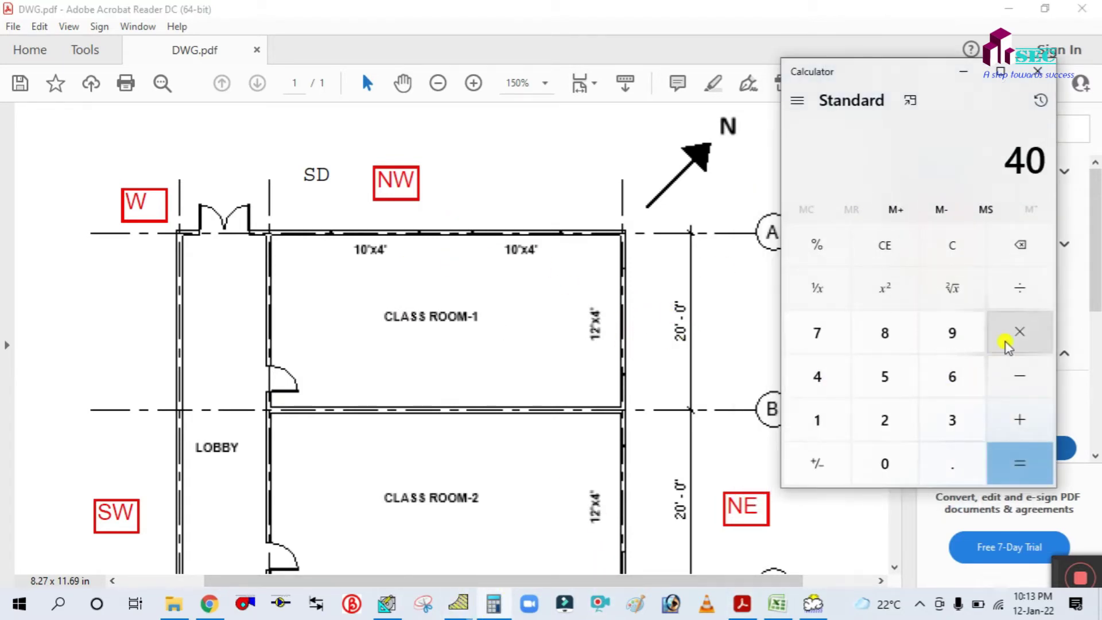
pyautogui.click(1007, 341)
pyautogui.click(823, 424)
pyautogui.click(884, 464)
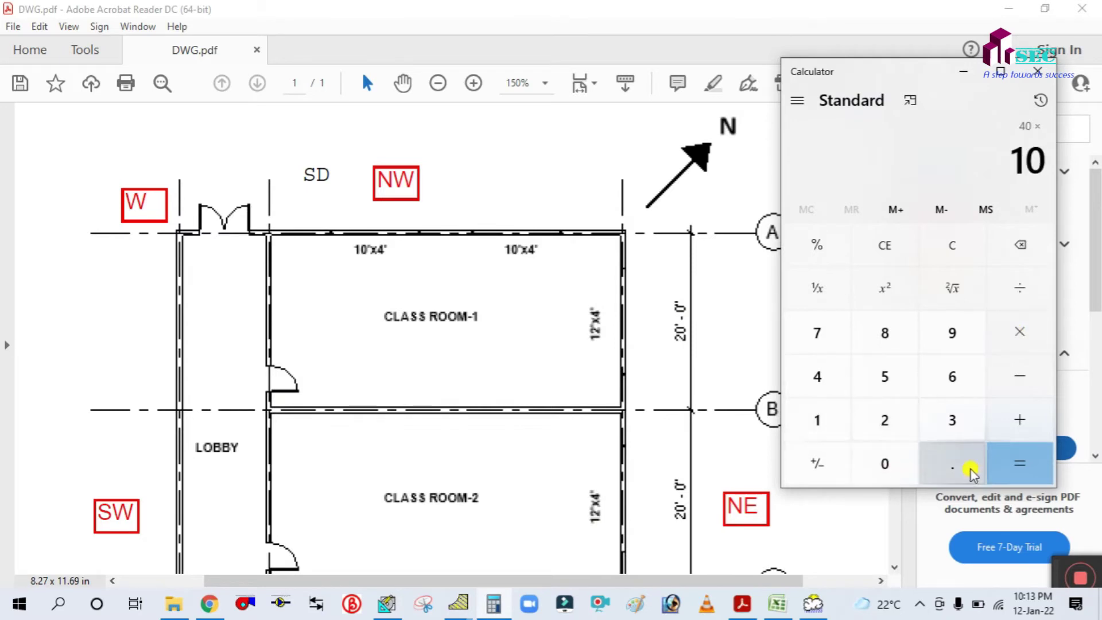
pyautogui.click(1020, 460)
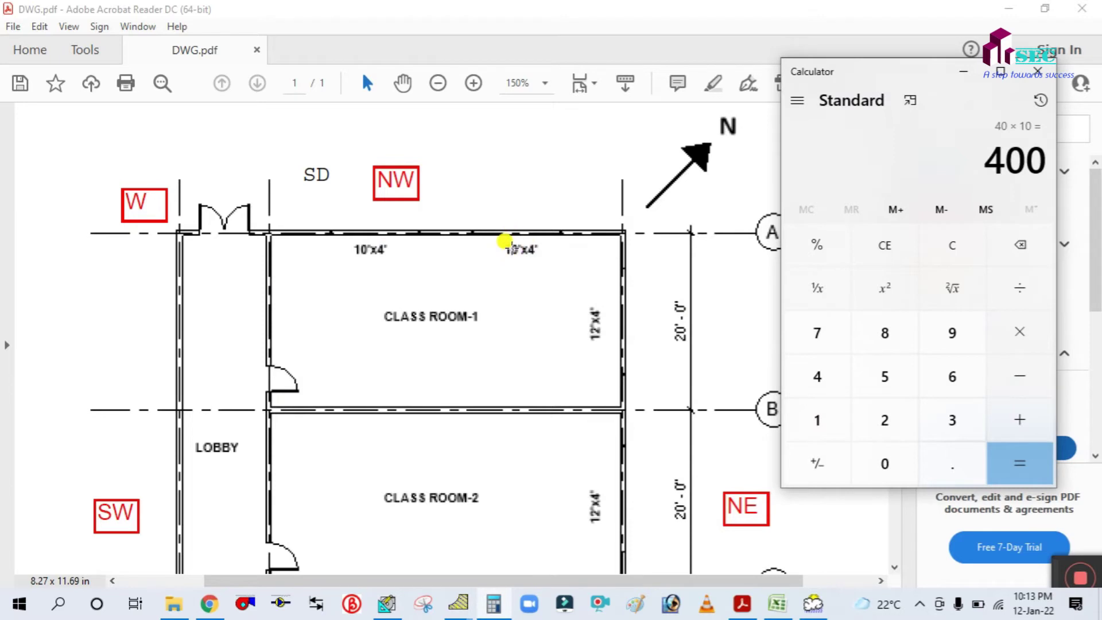
pyautogui.click(1022, 376)
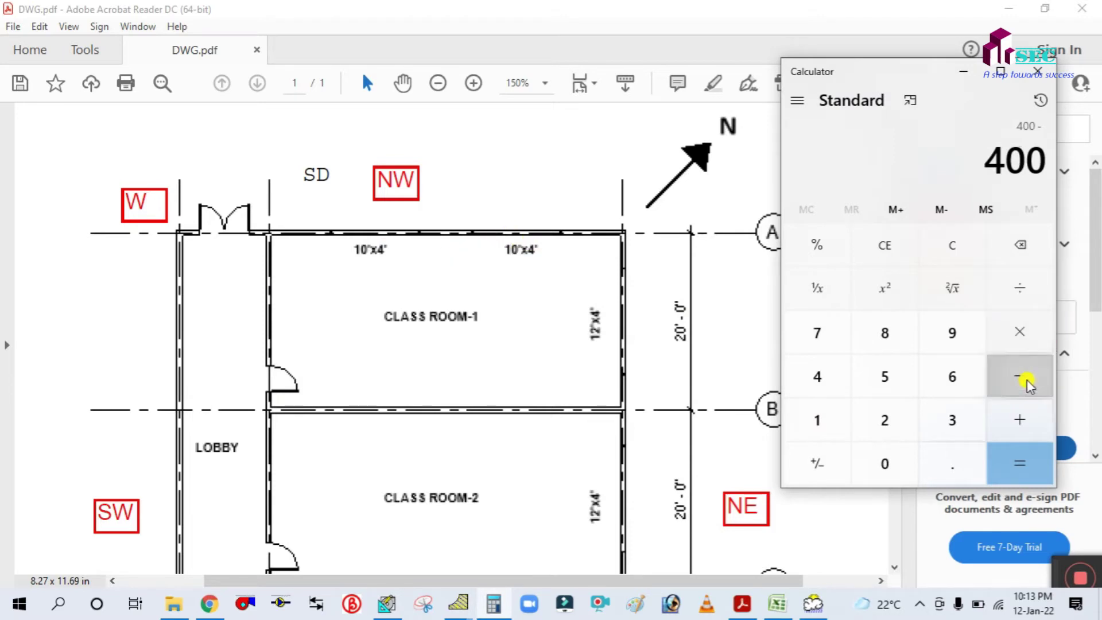
pyautogui.click(884, 336)
pyautogui.click(884, 462)
pyautogui.click(1020, 462)
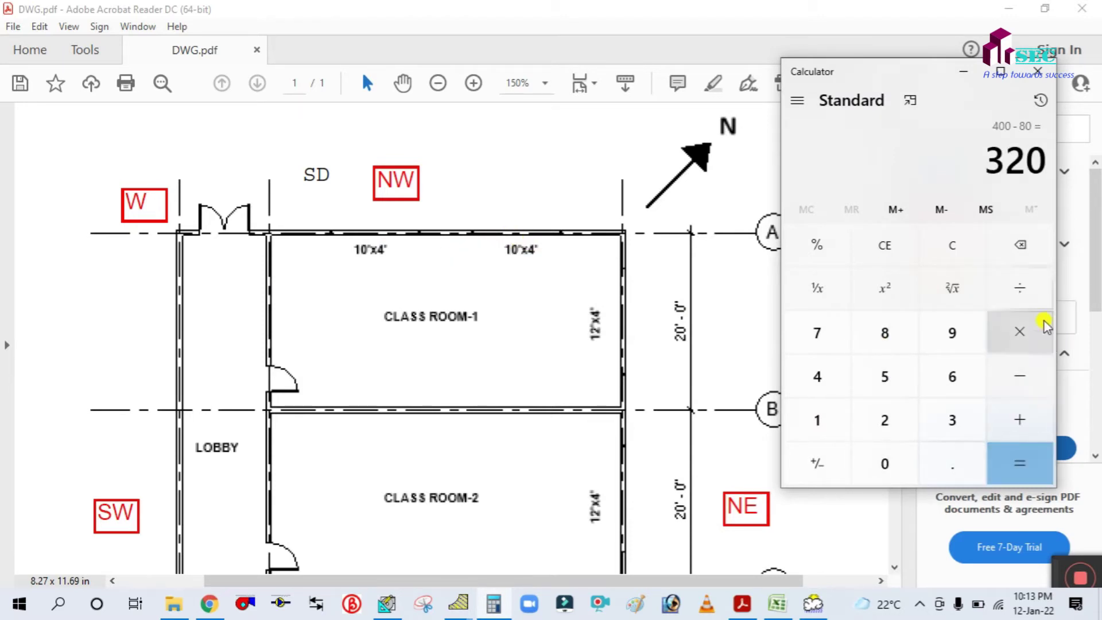
# Step: Clear Calculator and subtract 48 from 200 to get the net area of Class Room-1's NE wall
pyautogui.click(941, 244)
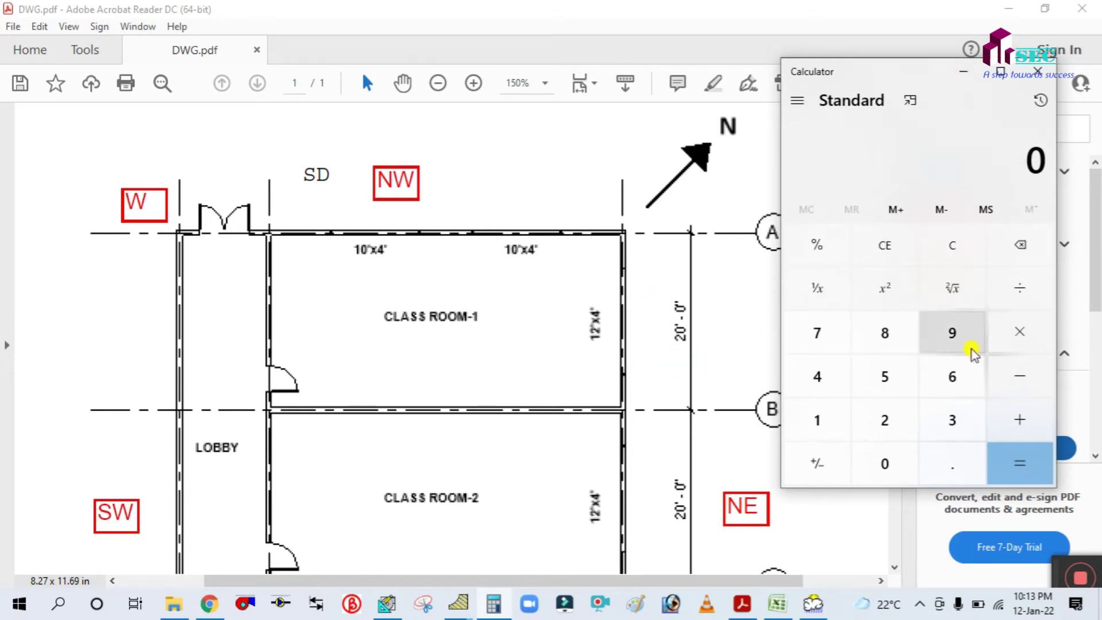
pyautogui.click(884, 420)
pyautogui.click(886, 465)
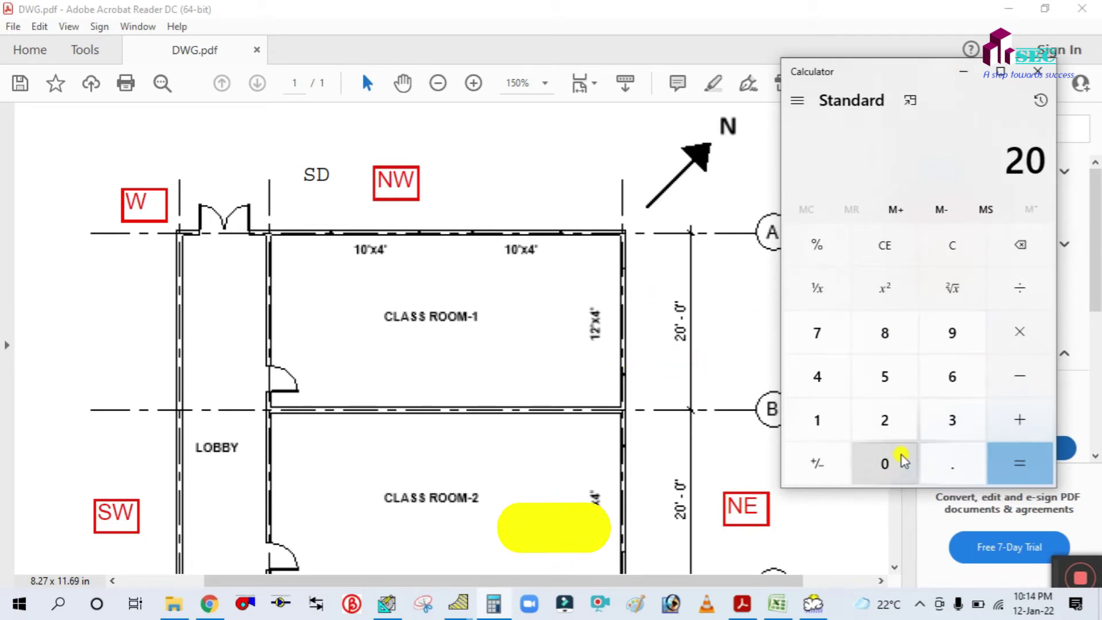
pyautogui.click(887, 465)
pyautogui.click(1020, 376)
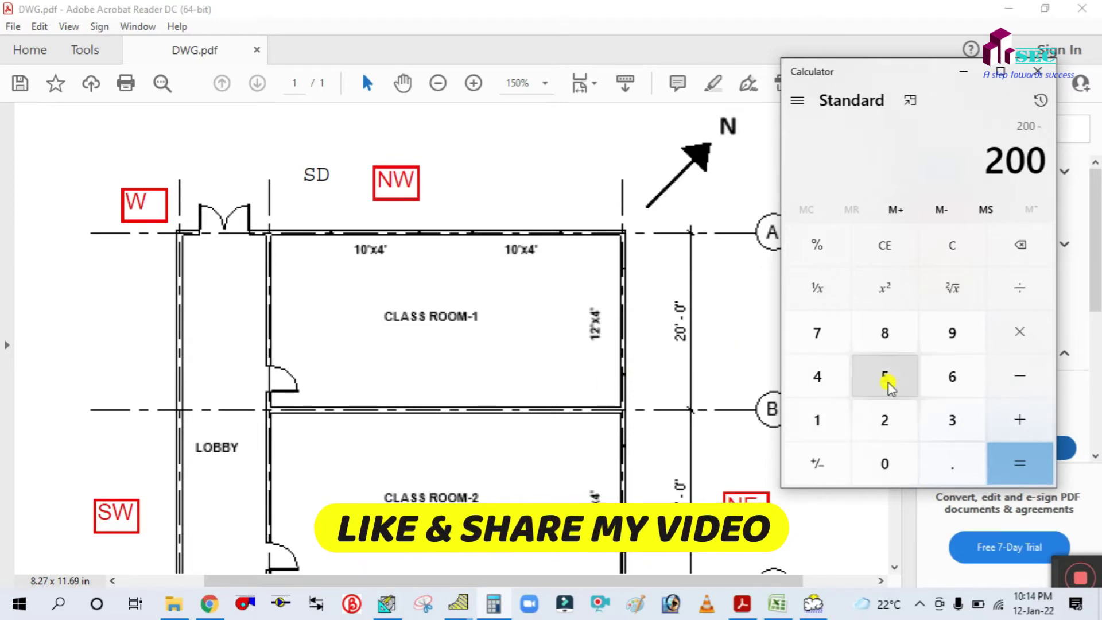
pyautogui.click(832, 375)
pyautogui.click(905, 335)
pyautogui.click(1021, 462)
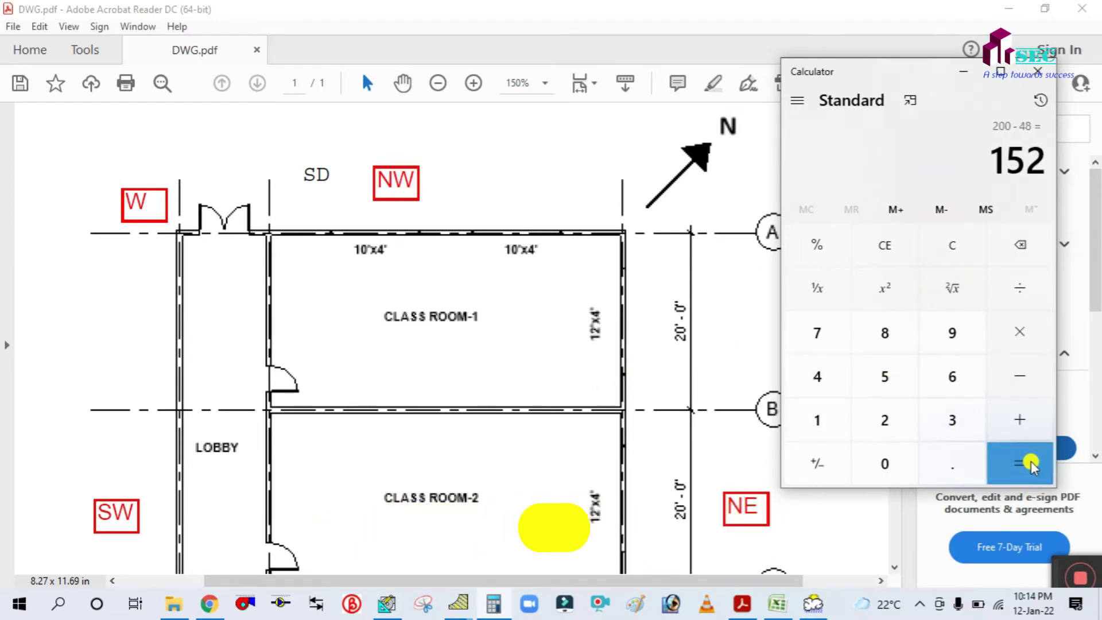
# Step: Add the net wall areas 152 + 320 in Calculator and enter 472 as the first Wall row's AREA SQFT in Excel
pyautogui.click(1019, 419)
pyautogui.click(950, 421)
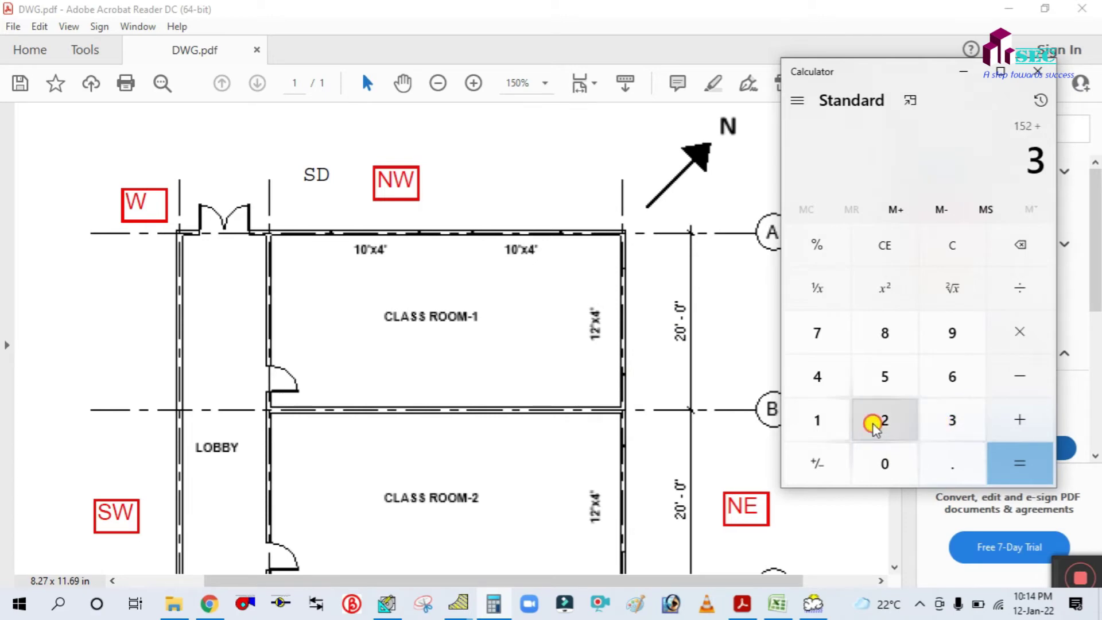
pyautogui.click(879, 422)
pyautogui.click(893, 462)
pyautogui.click(1016, 459)
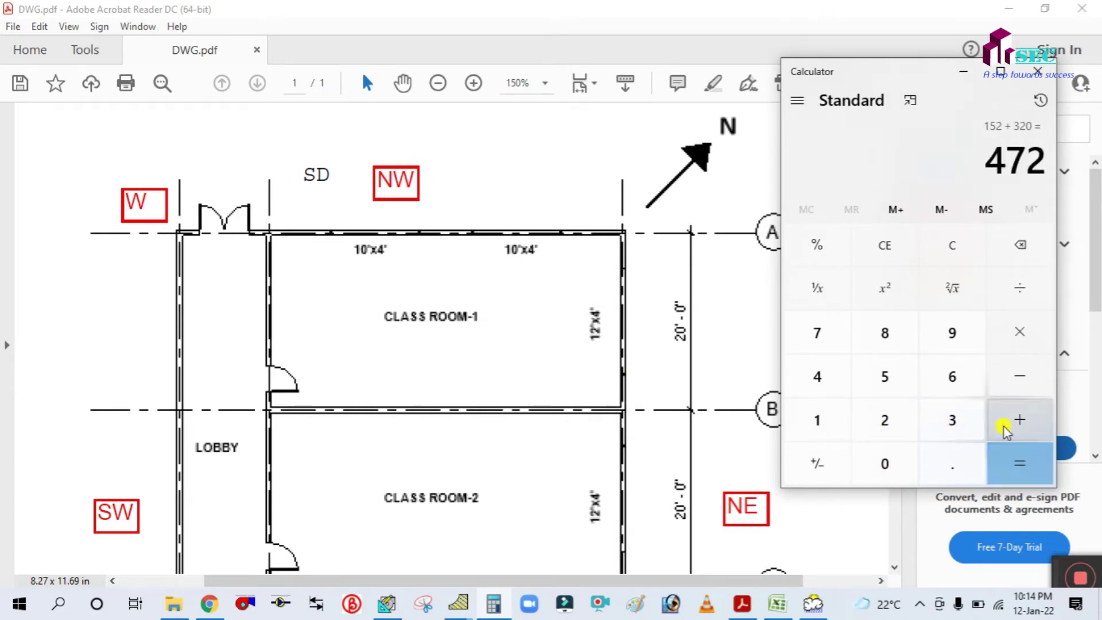
pyautogui.click(963, 71)
pyautogui.click(777, 604)
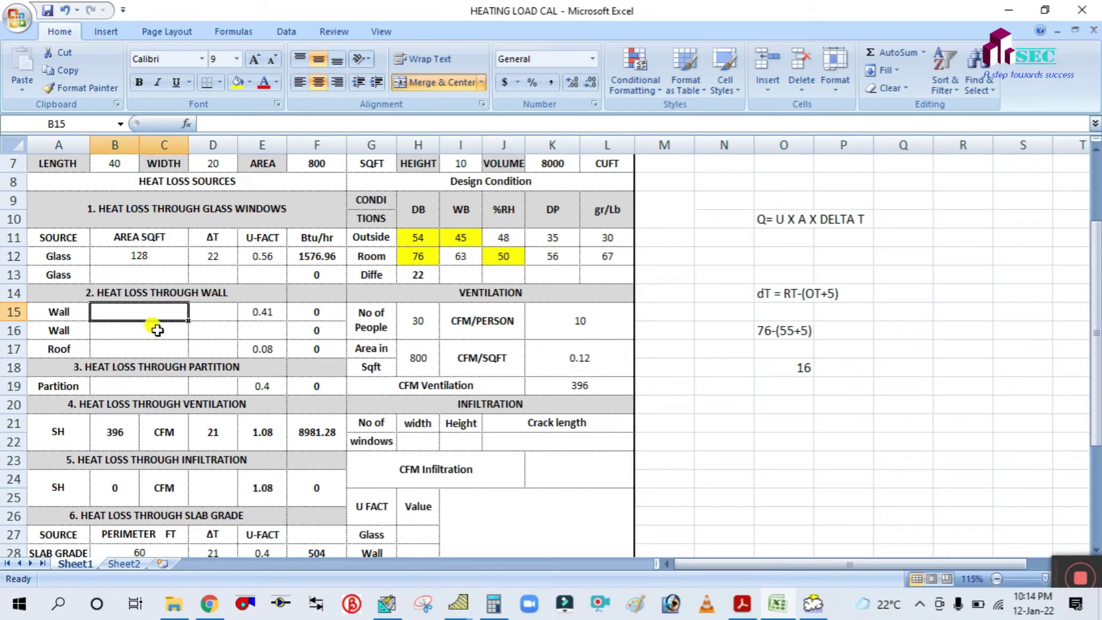
pyautogui.write('472')
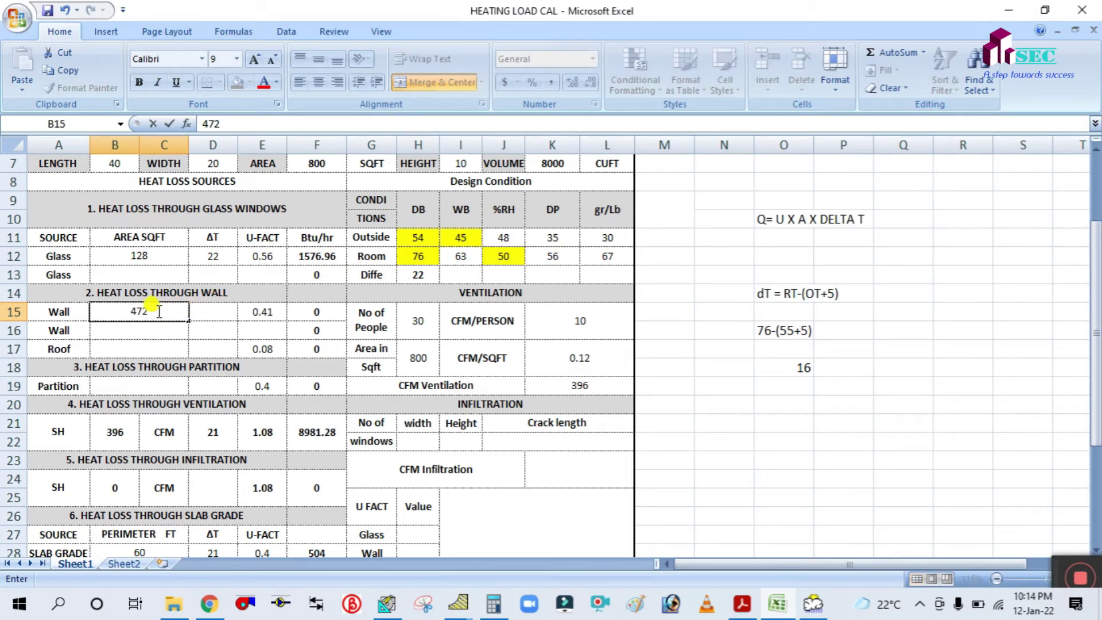
# Step: Enter 22 as the ΔT of the first Wall row
pyautogui.click(206, 312)
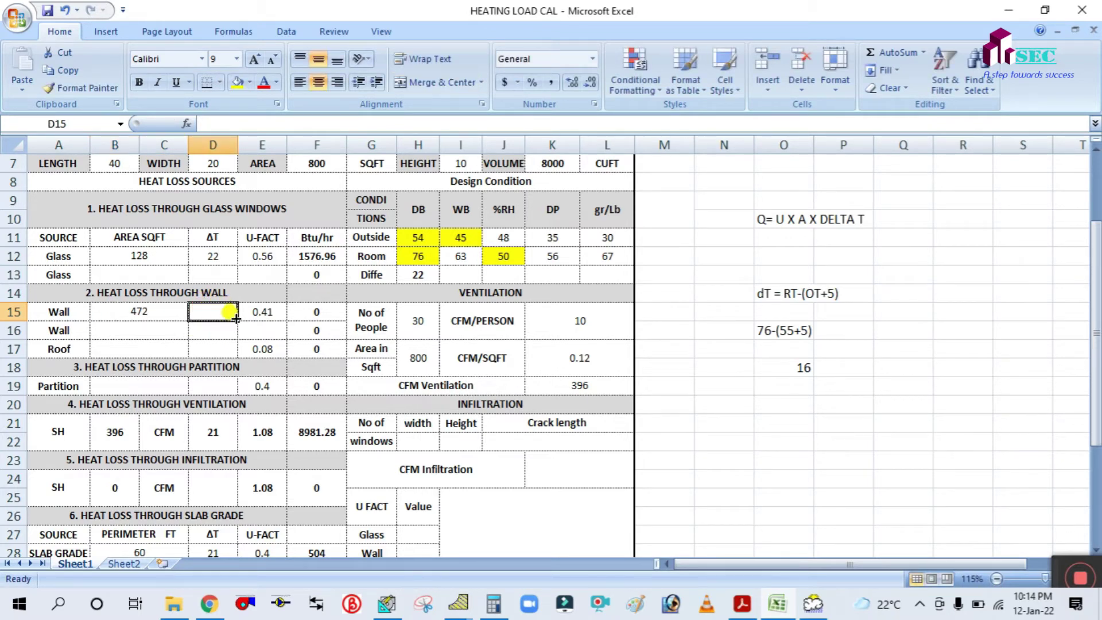
pyautogui.write('22')
pyautogui.click(704, 405)
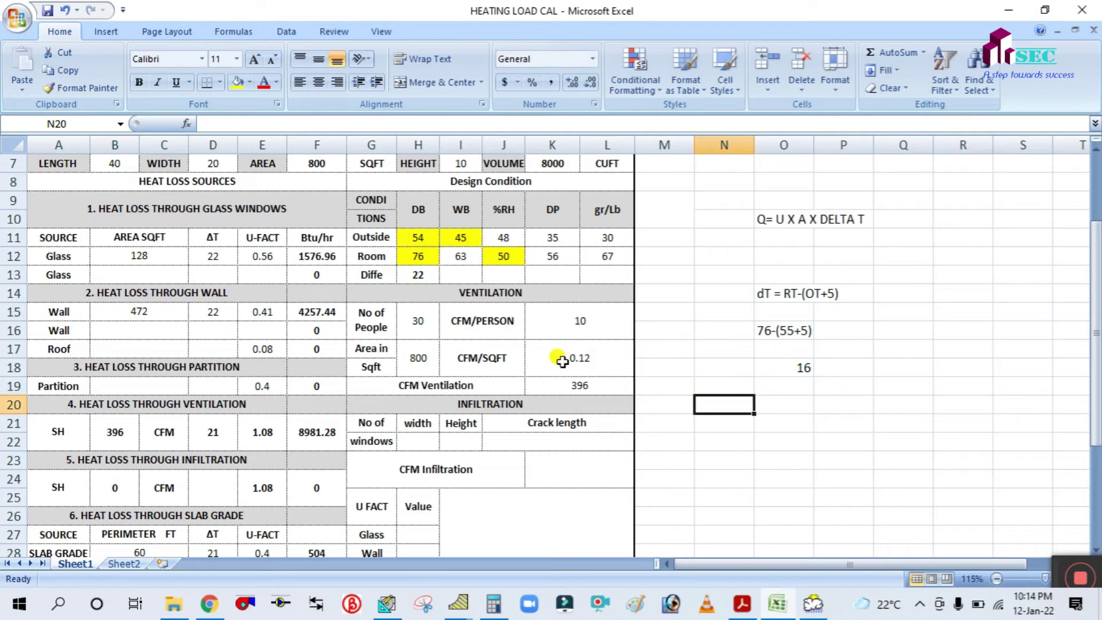
# Step: Inspect the U-factor and the Btu/hr formula of the first Wall row without changing them
pyautogui.click(271, 314)
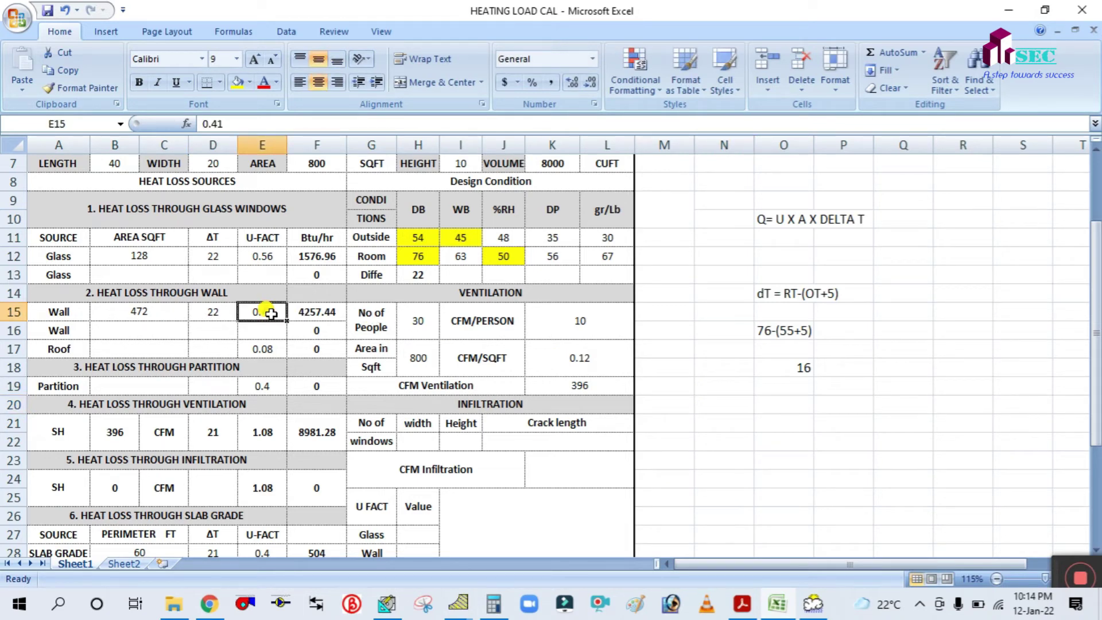
pyautogui.doubleClick(271, 313)
pyautogui.doubleClick(315, 311)
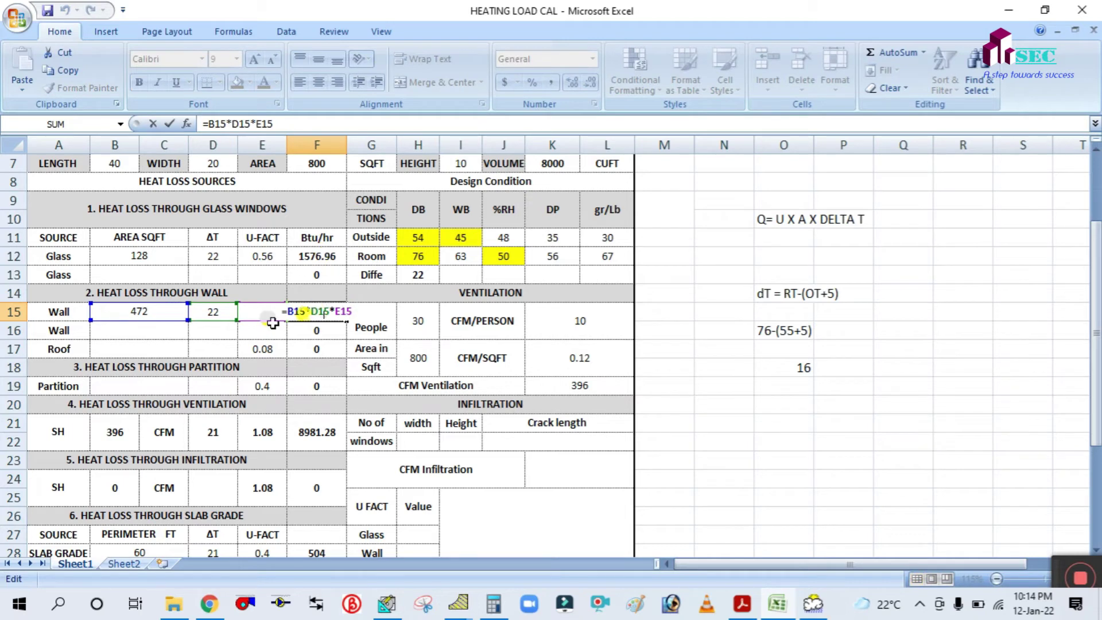
pyautogui.click(314, 316)
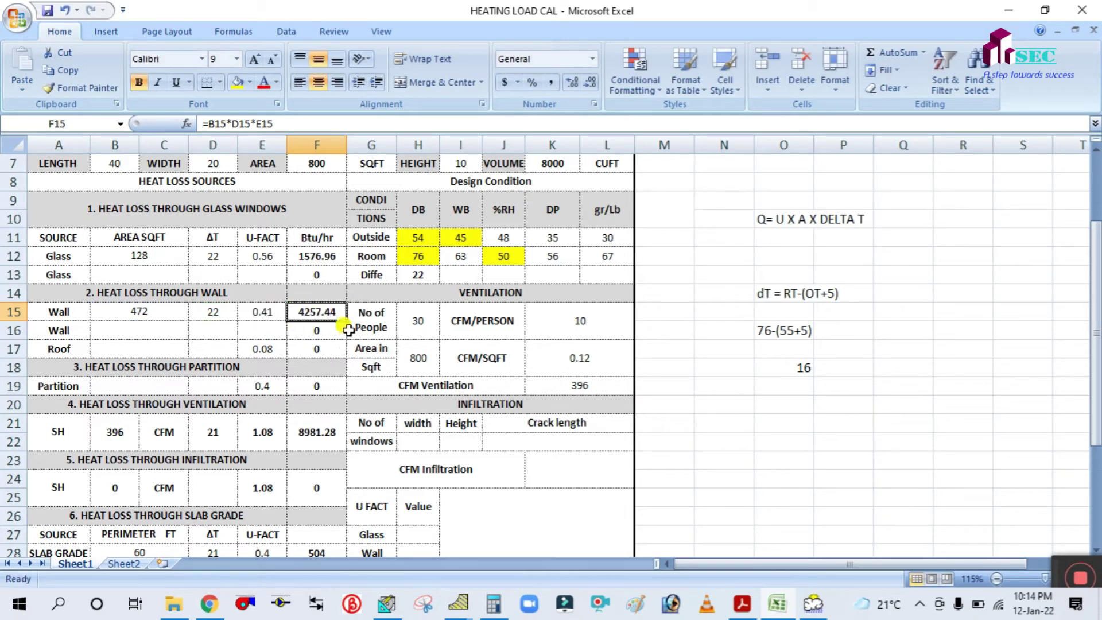
# Step: Switch to the DWG.pdf drawing in Acrobat Reader and examine the partition wall and door between Class Room-1 and the lobby
pyautogui.scroll(-1, 141, 370)
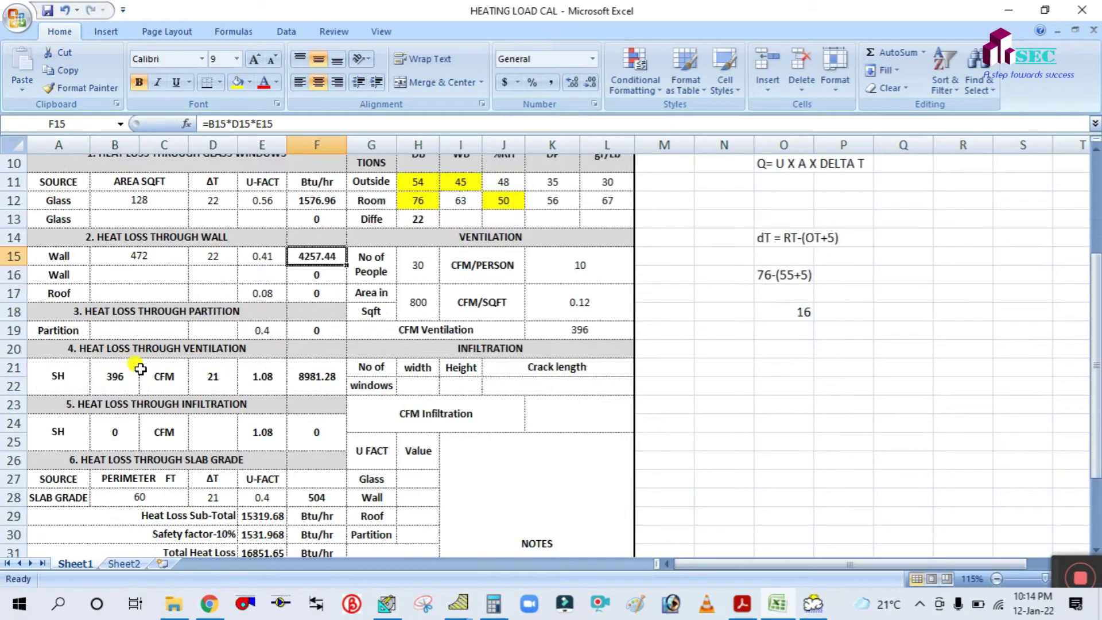
pyautogui.click(742, 603)
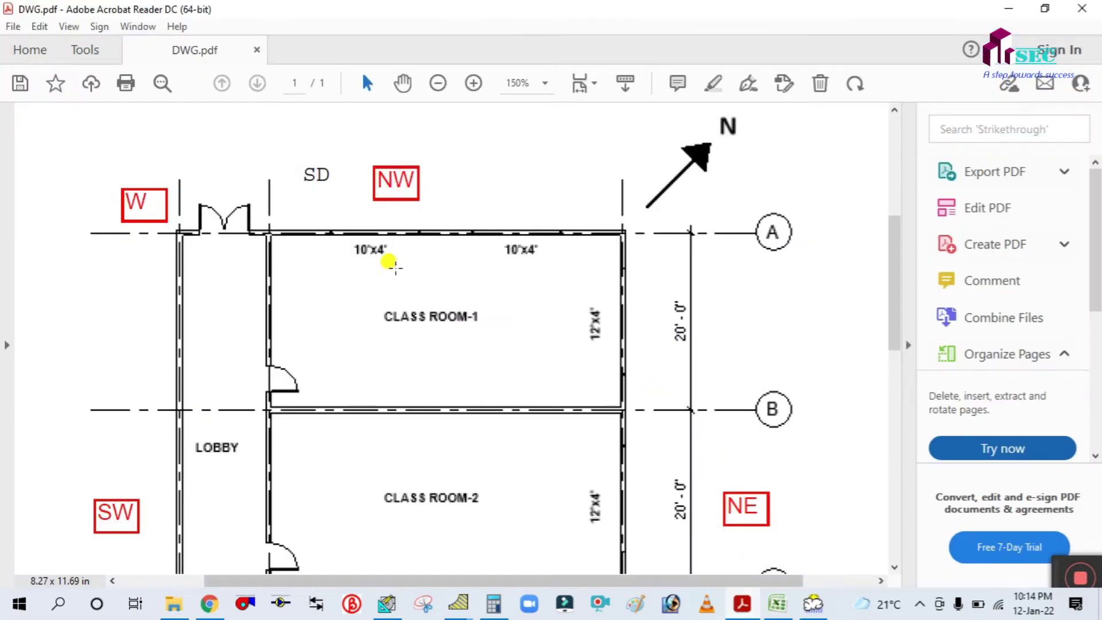
pyautogui.scroll(-3, 247, 433)
pyautogui.scroll(-5, 210, 304)
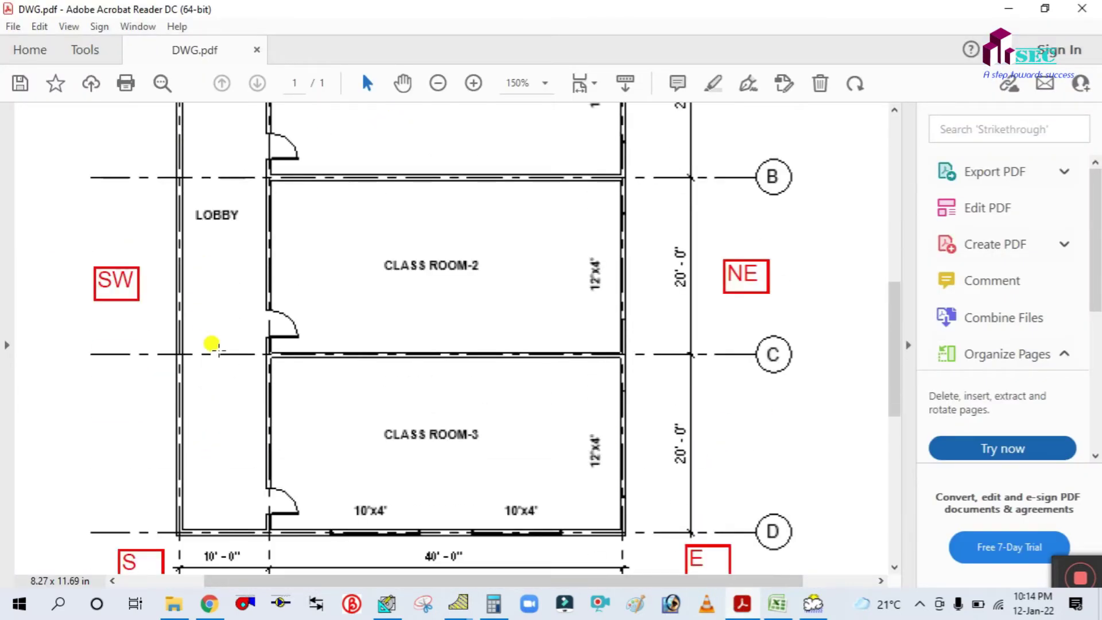
pyautogui.scroll(5, 226, 353)
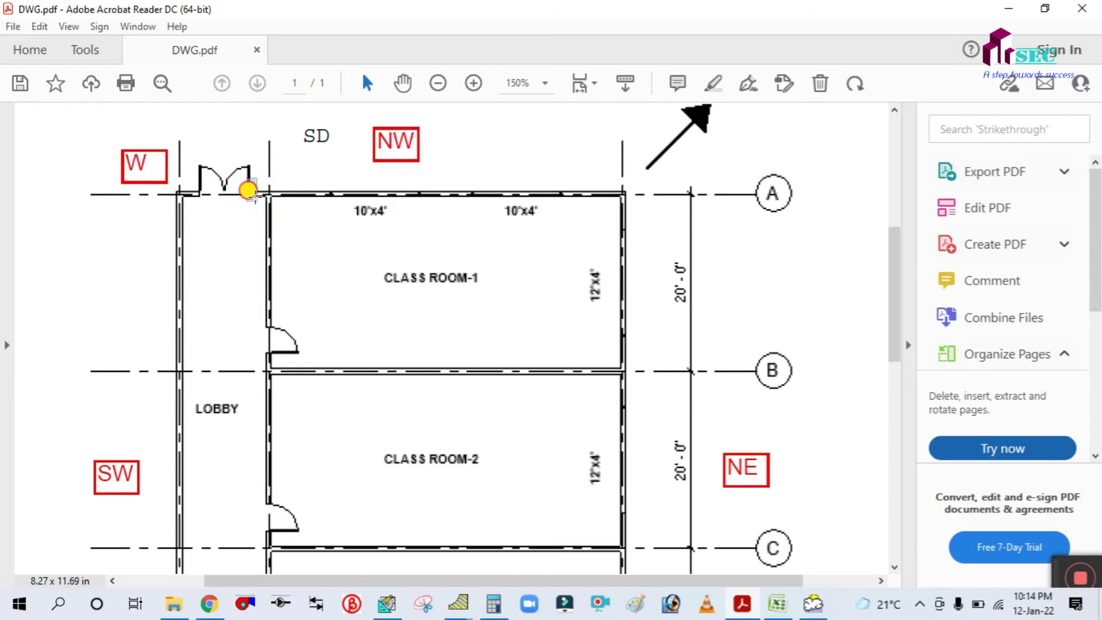
pyautogui.moveTo(247, 178); pyautogui.dragTo(311, 392)
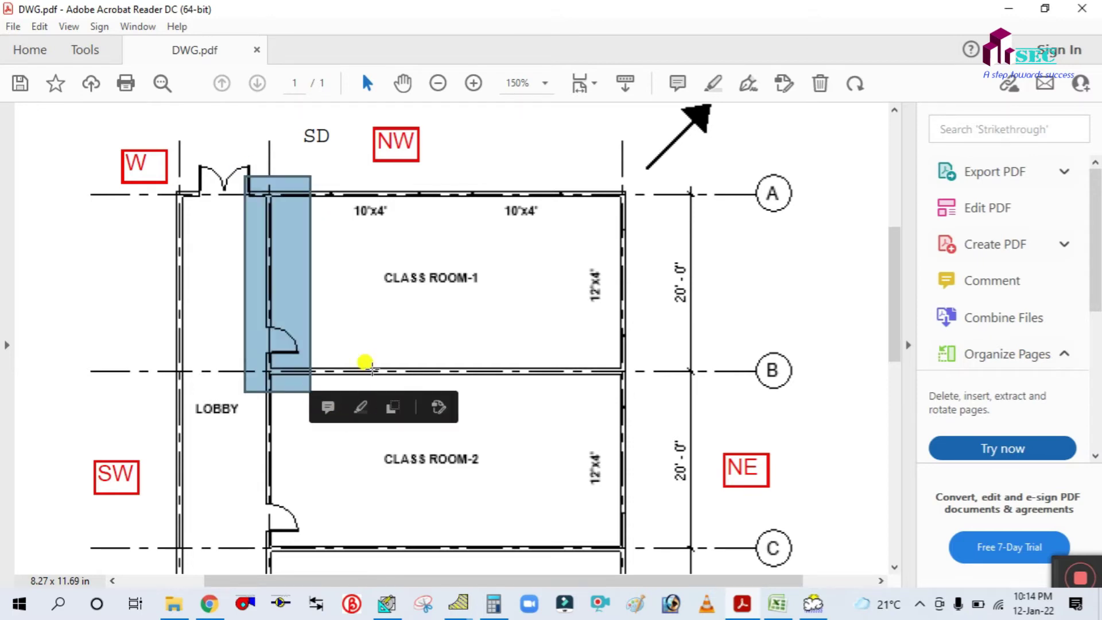
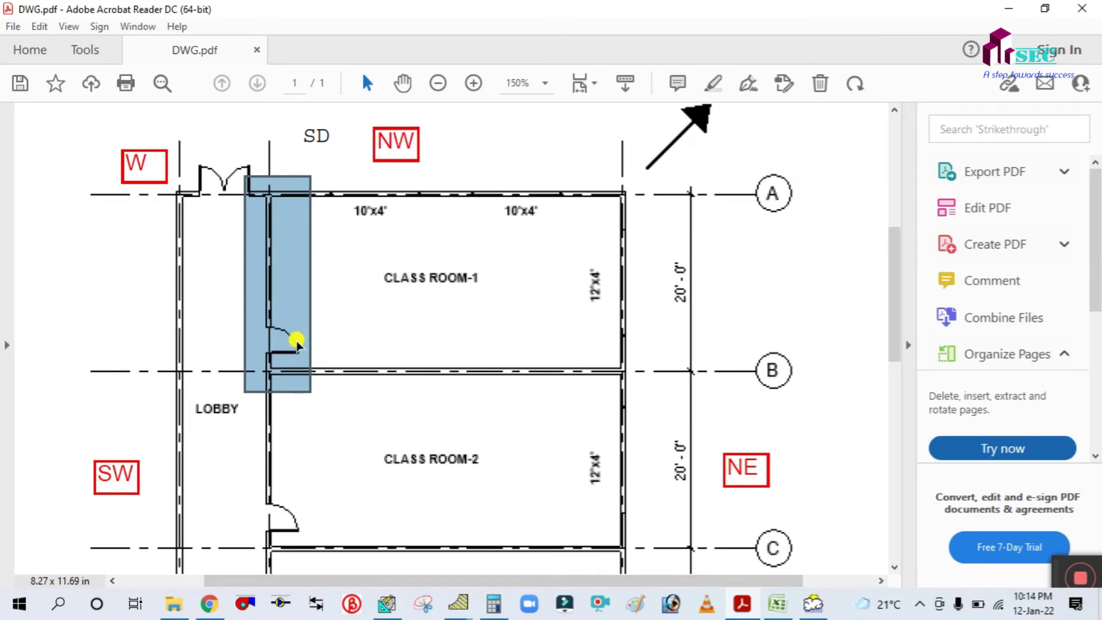
pyautogui.scroll(-10, 312, 341)
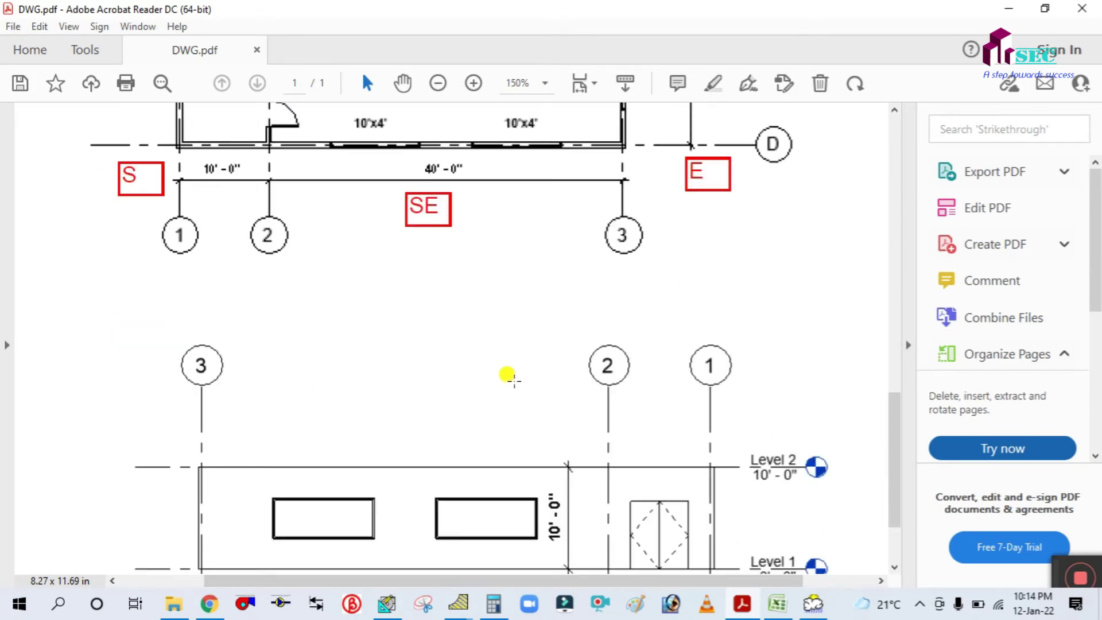
pyautogui.scroll(10, 657, 402)
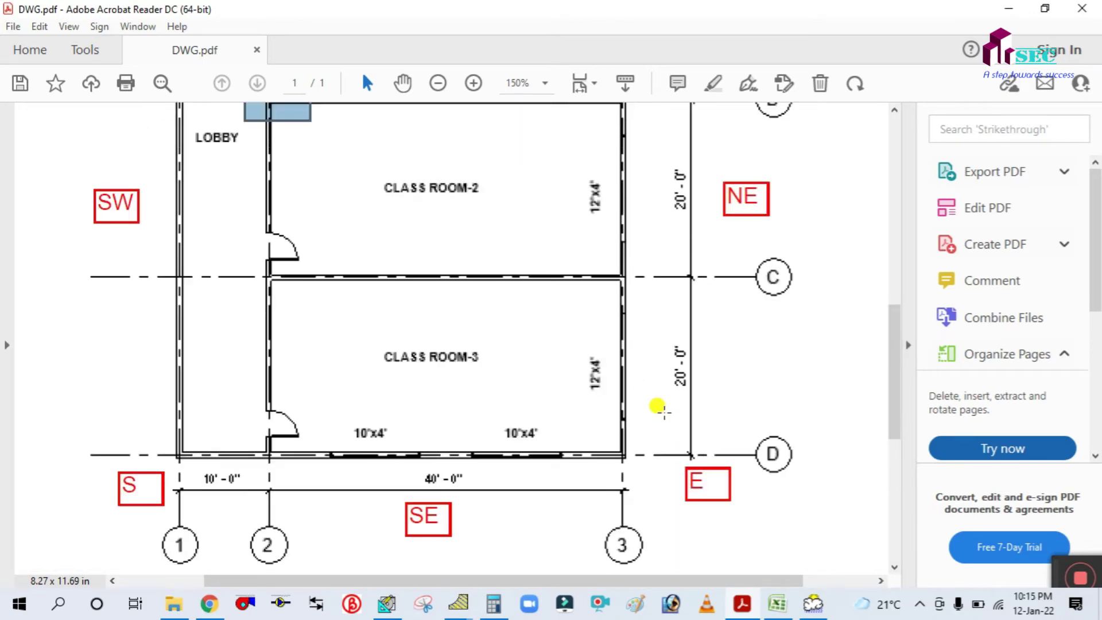
# Step: Open Calculator, clear it and multiply 3.28 by 7 to get the partition door's area
pyautogui.click(493, 604)
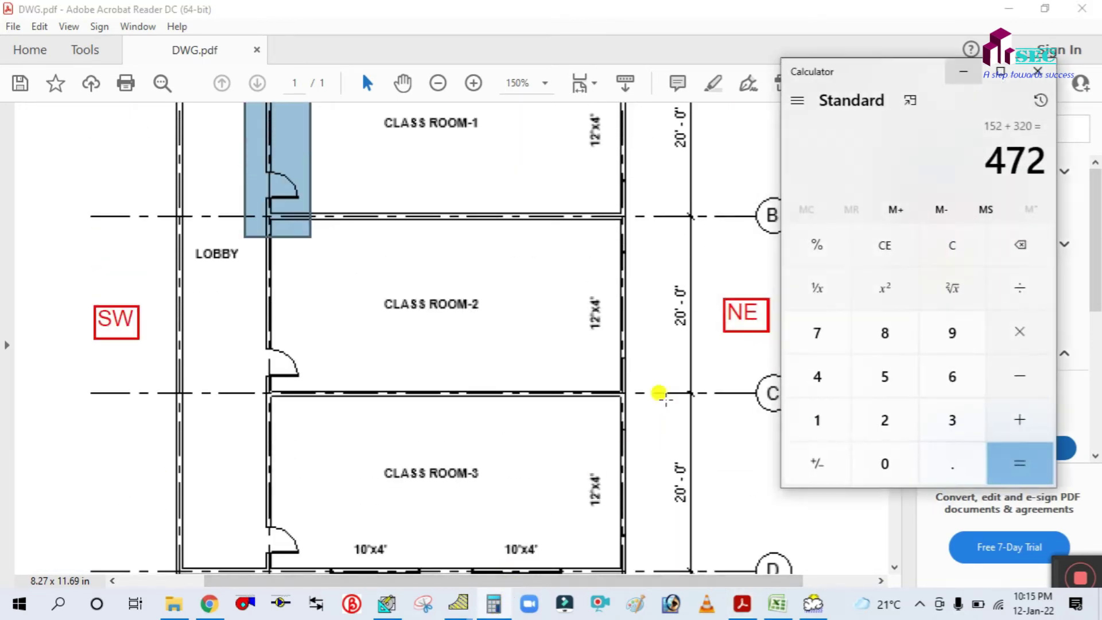
pyautogui.click(952, 247)
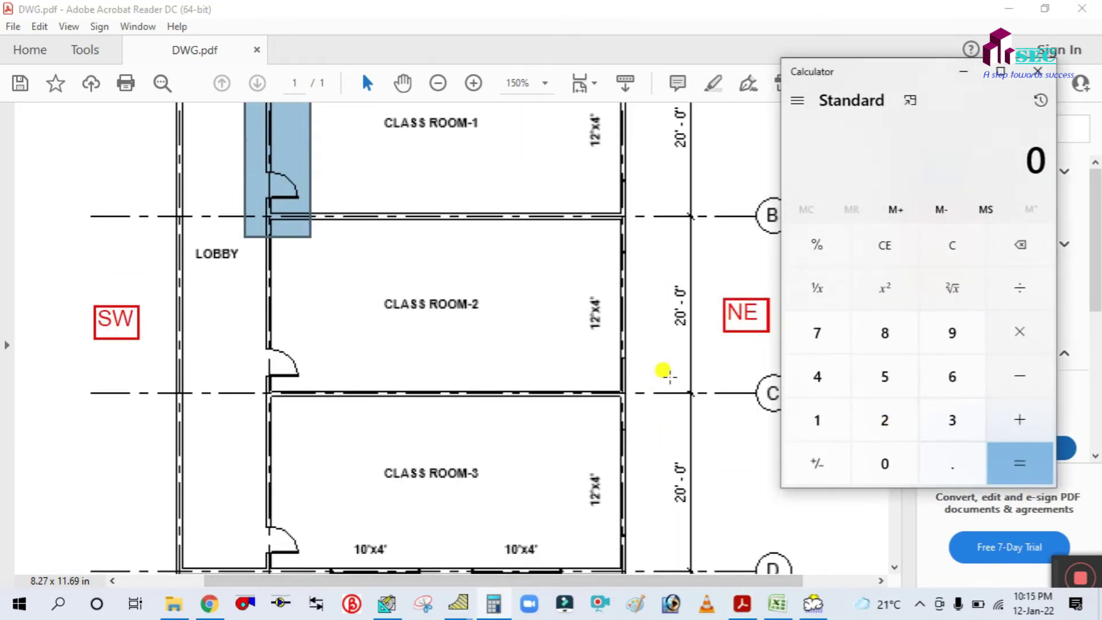
pyautogui.click(948, 422)
pyautogui.click(938, 461)
pyautogui.click(899, 434)
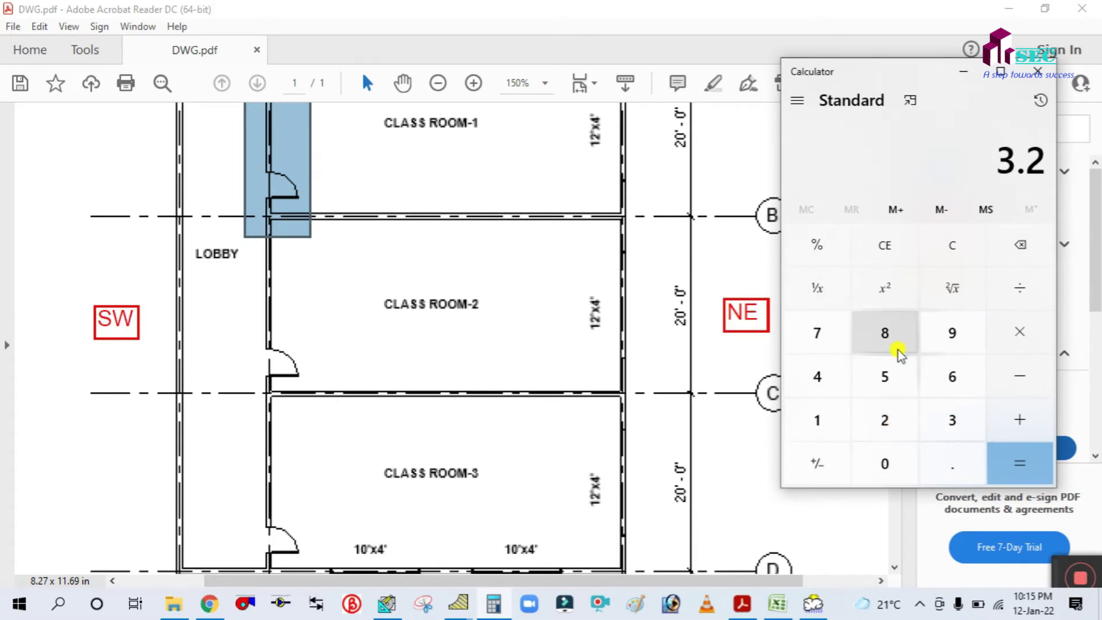
pyautogui.click(896, 344)
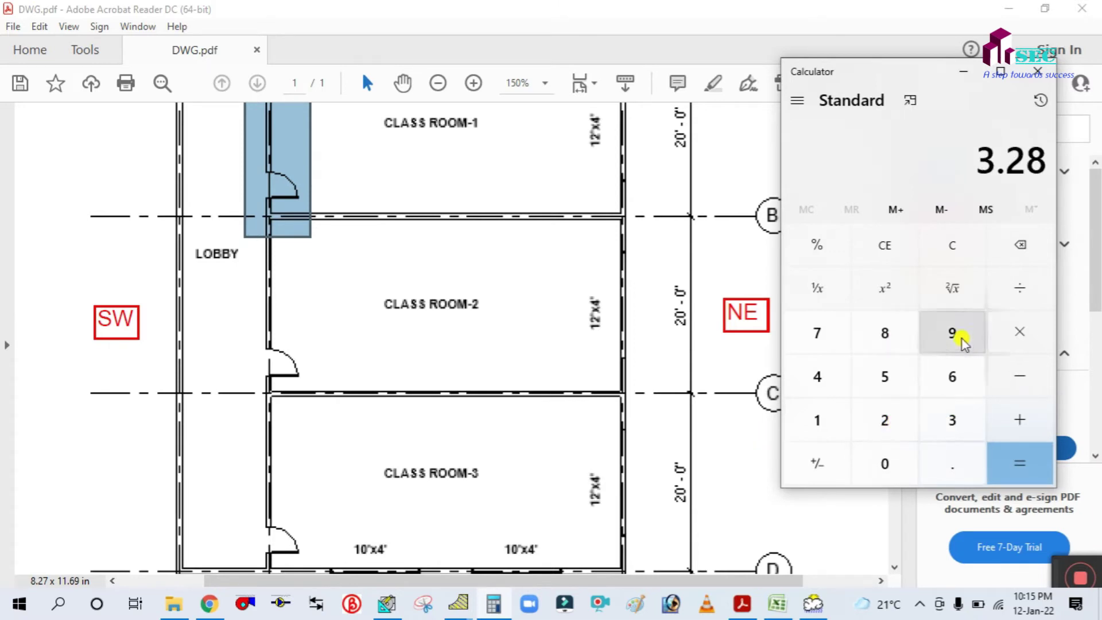
pyautogui.click(820, 339)
pyautogui.click(1022, 465)
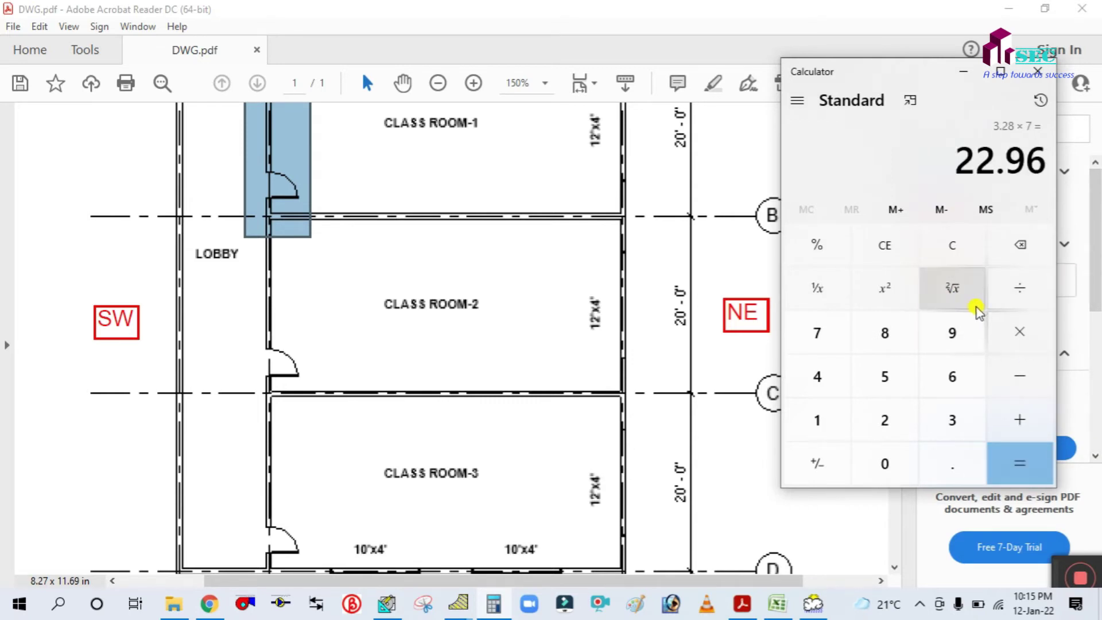
# Step: Clear Calculator and subtract the door area 22 from 200 to get the net partition area
pyautogui.click(966, 251)
pyautogui.click(907, 416)
pyautogui.click(883, 462)
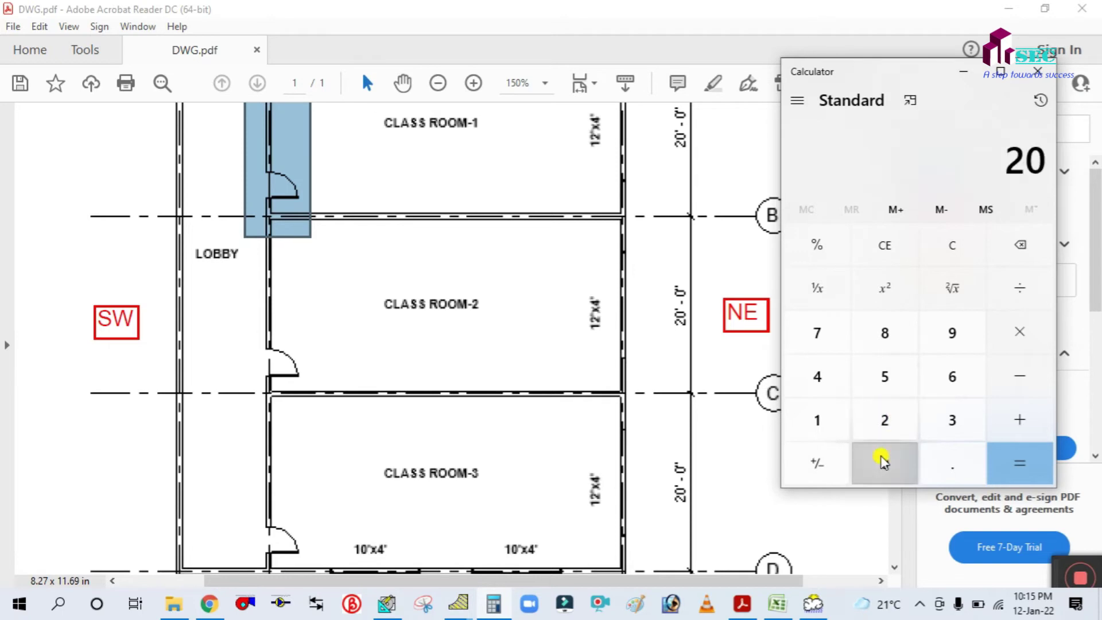
pyautogui.click(883, 462)
pyautogui.click(1019, 376)
pyautogui.doubleClick(885, 420)
pyautogui.click(1019, 462)
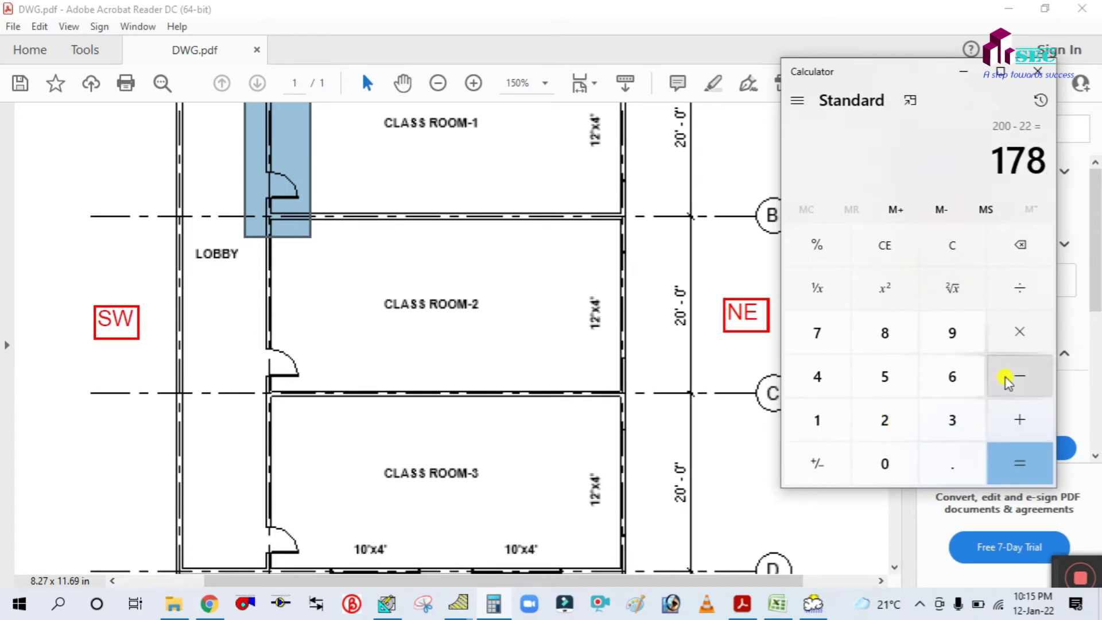
# Step: Return to the Excel heating load sheet and enter 178 as the Partition row's area, checking it against Calculator
pyautogui.click(962, 70)
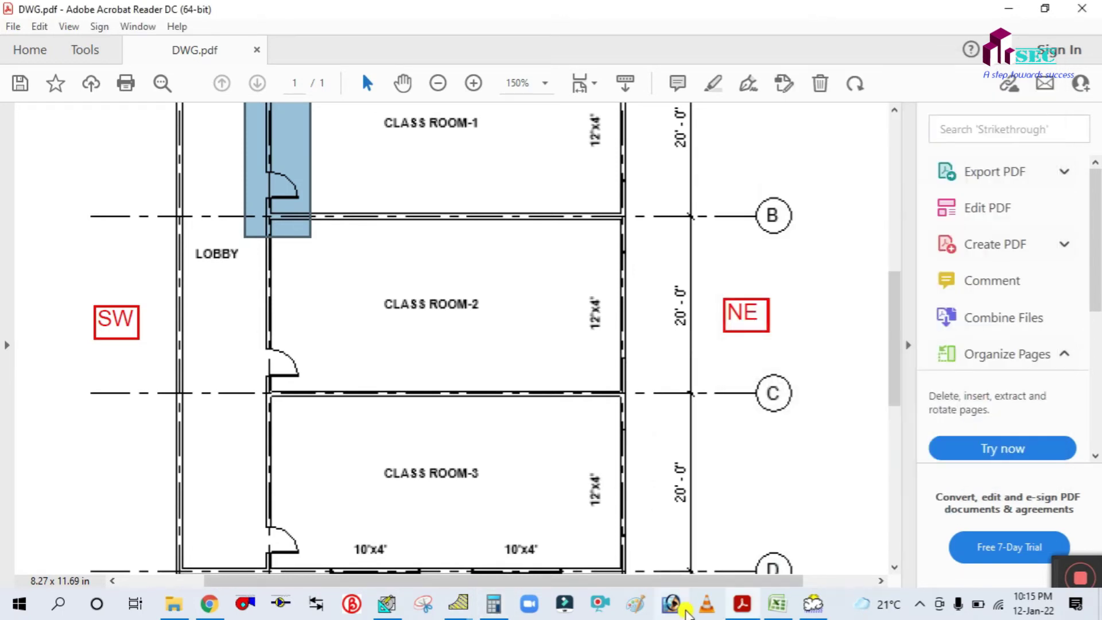
pyautogui.click(782, 603)
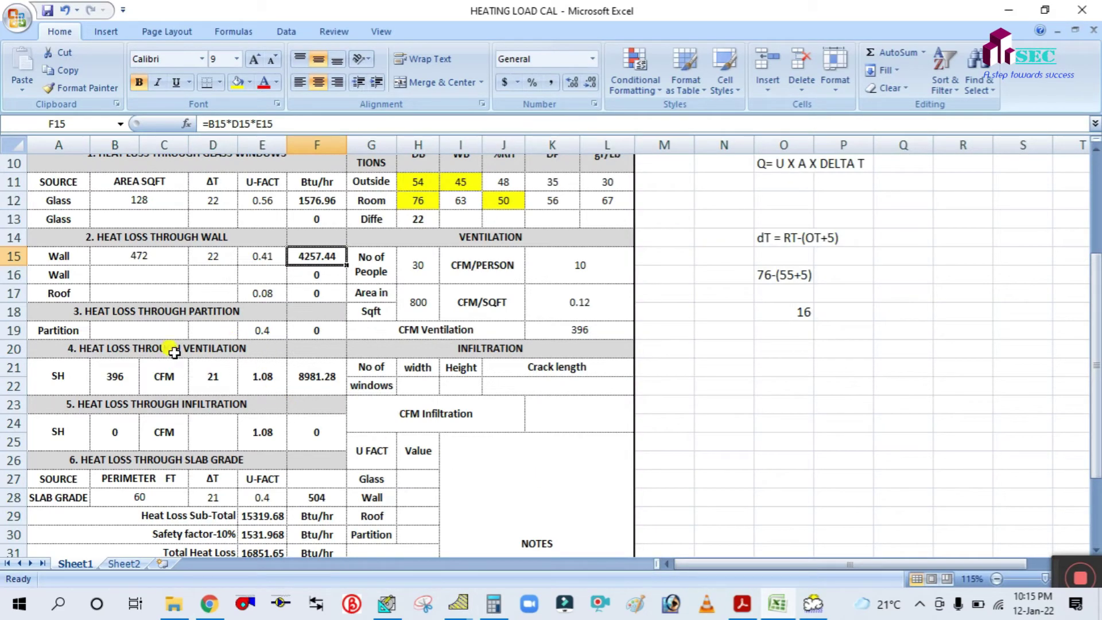
pyautogui.click(160, 326)
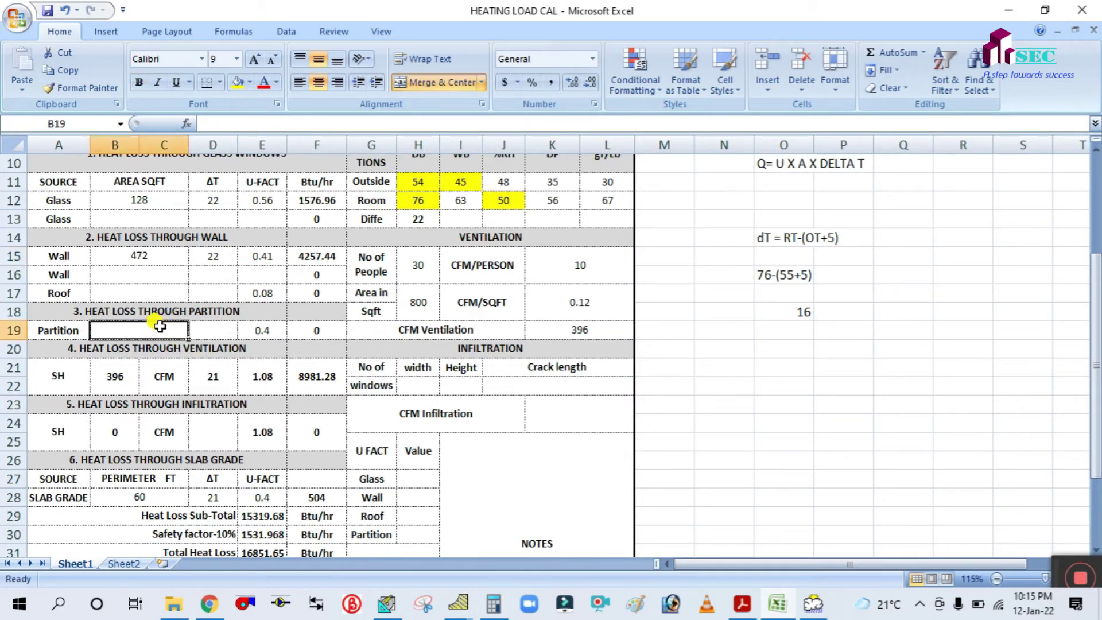
pyautogui.scroll(2, 160, 315)
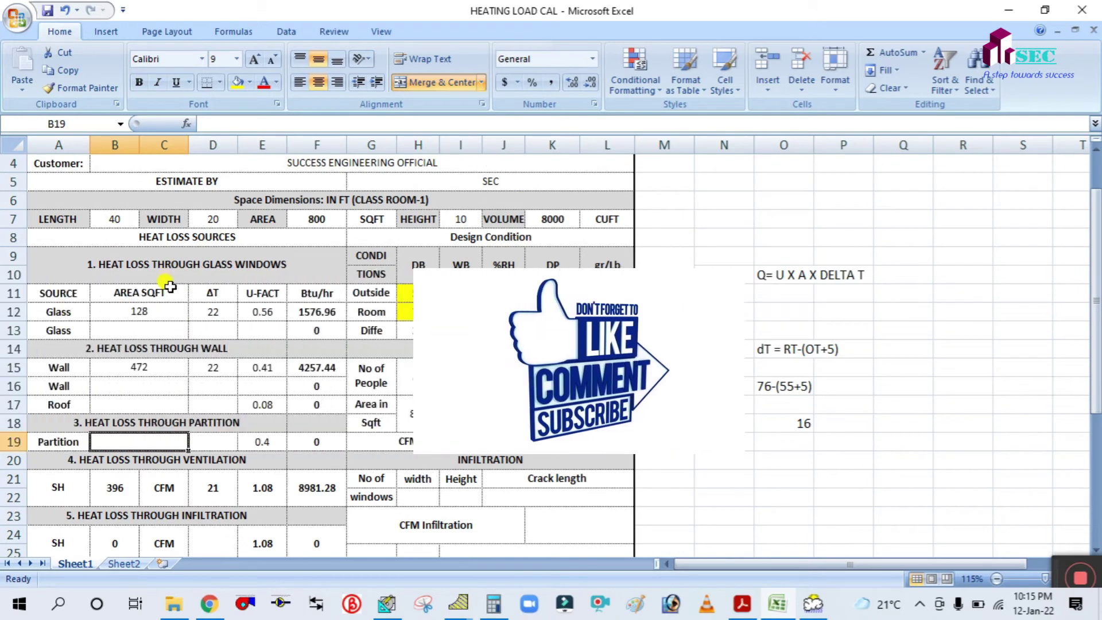
pyautogui.scroll(-2, 223, 389)
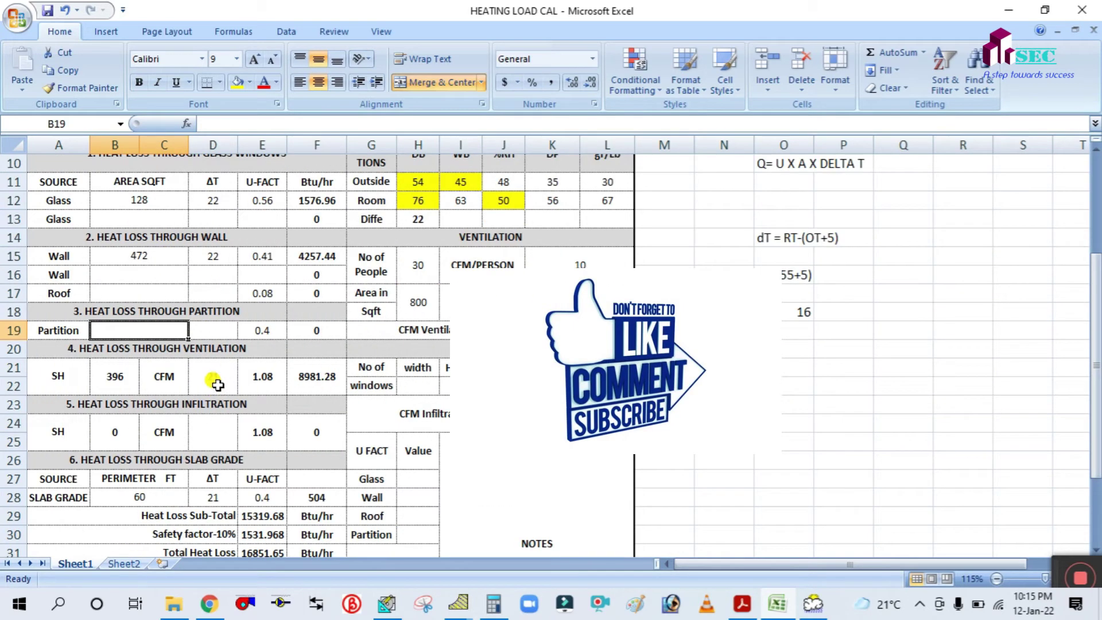
pyautogui.write('172')
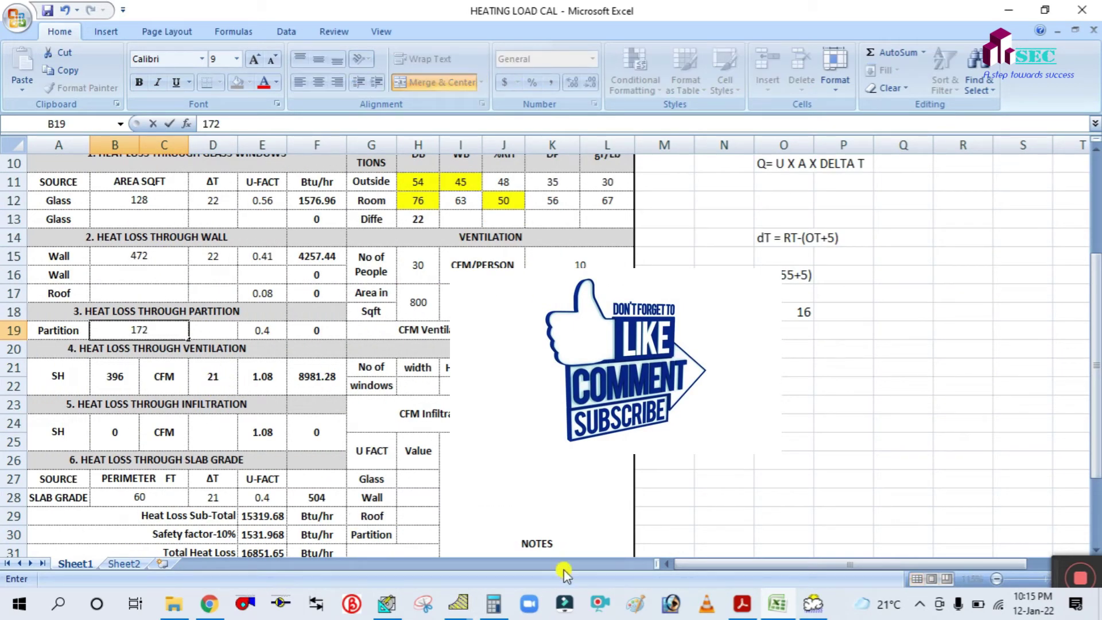
pyautogui.click(494, 604)
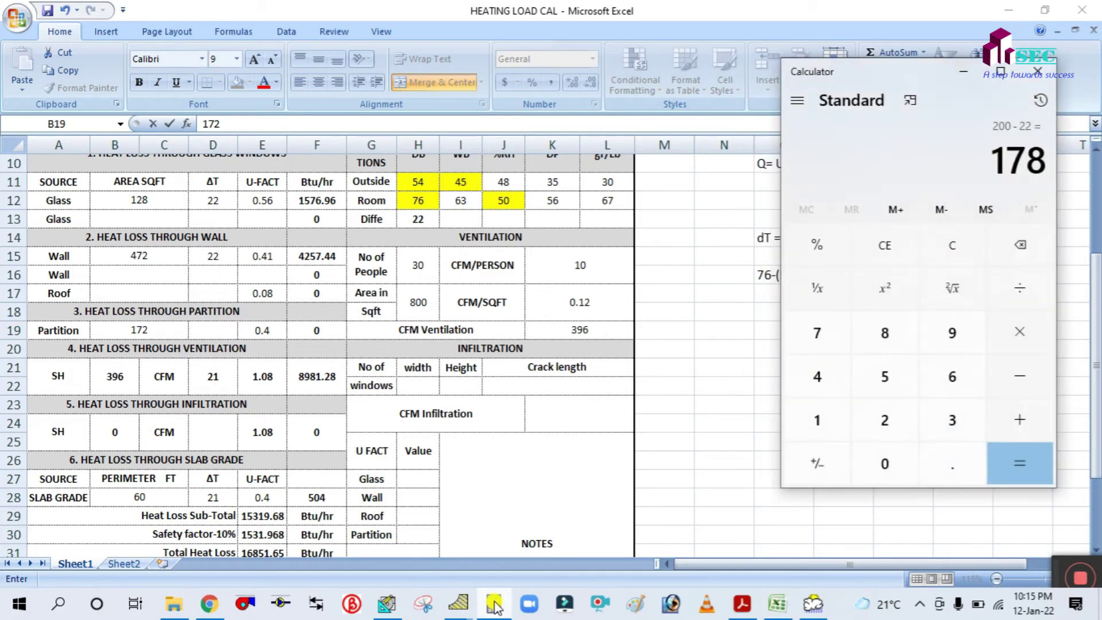
pyautogui.click(494, 604)
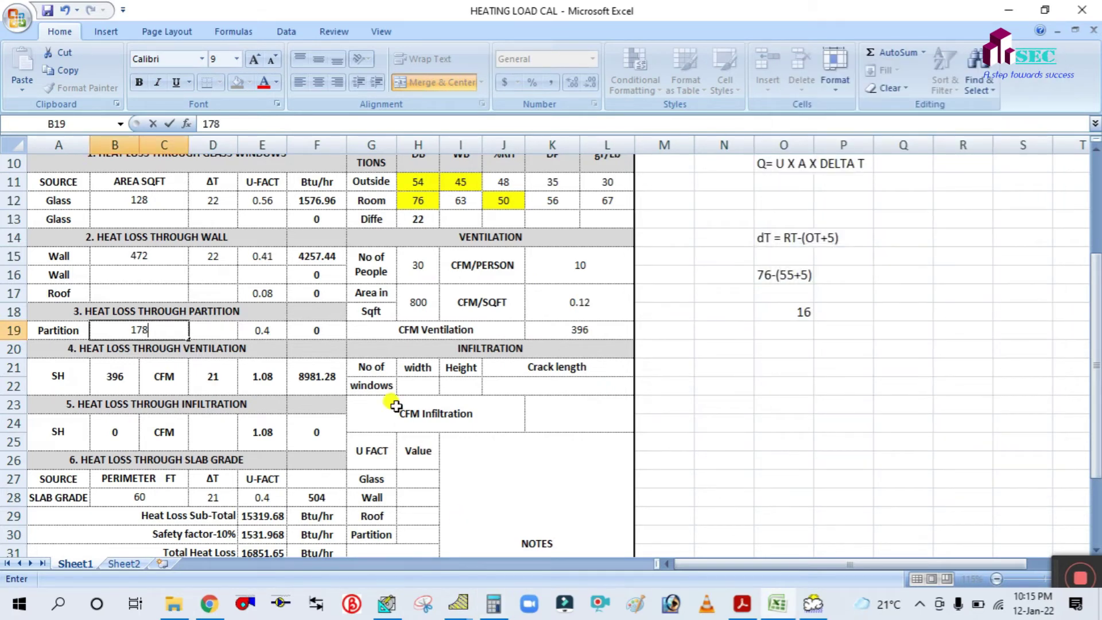
# Step: Enter 22 as the ΔT of the Partition row
pyautogui.click(222, 332)
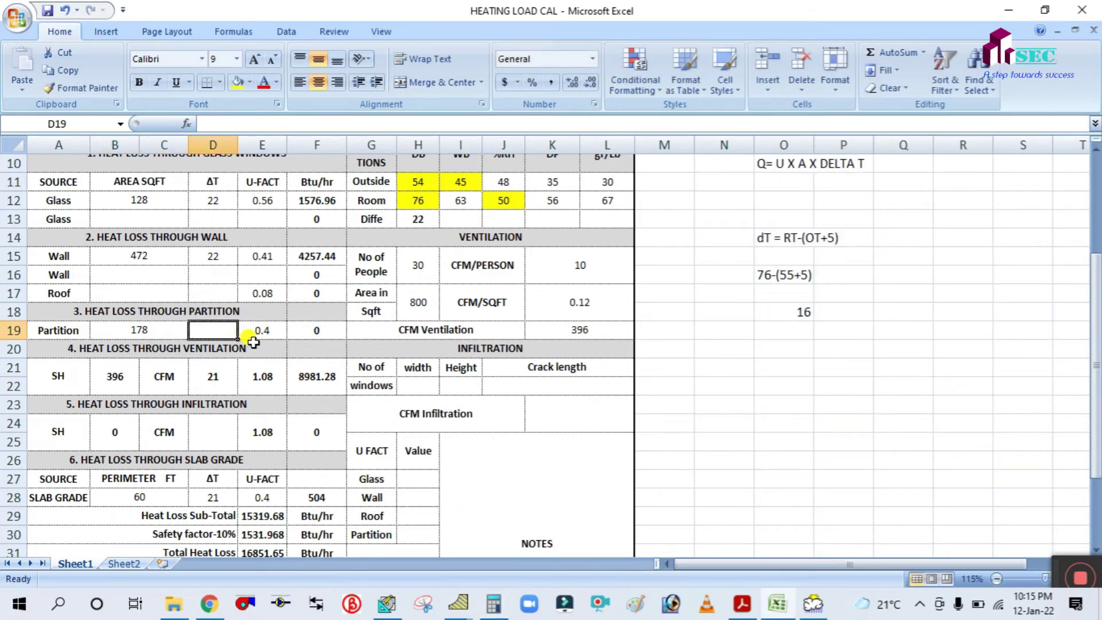
pyautogui.write('22')
pyautogui.click(267, 329)
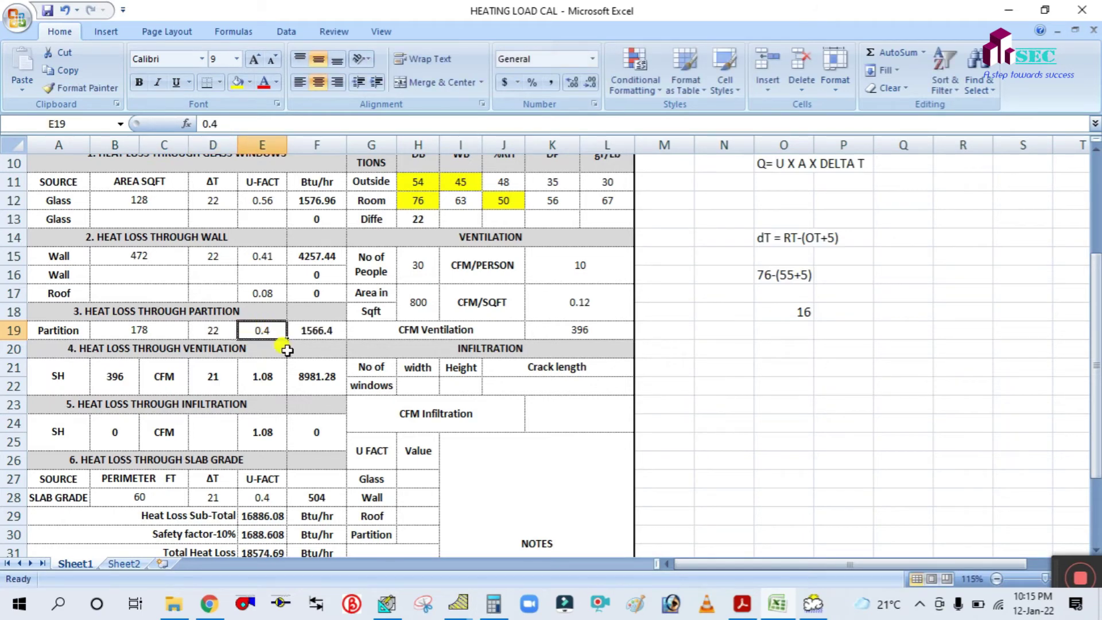
# Step: Inspect the Btu/hr formula of the Partition row without changing it
pyautogui.scroll(1, 267, 343)
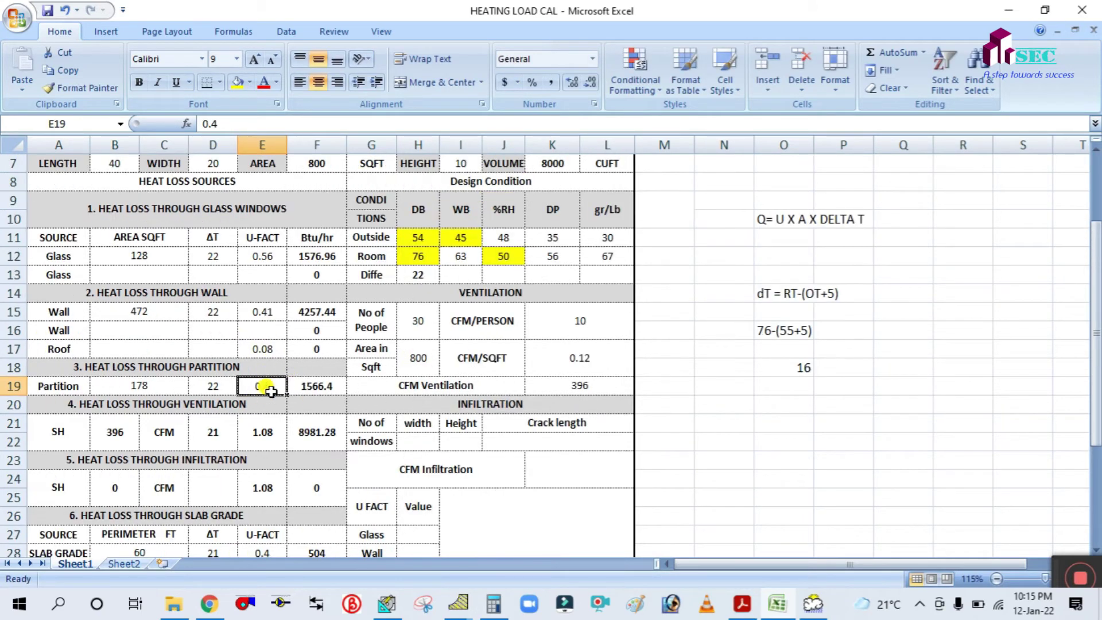
pyautogui.click(310, 386)
pyautogui.doubleClick(310, 385)
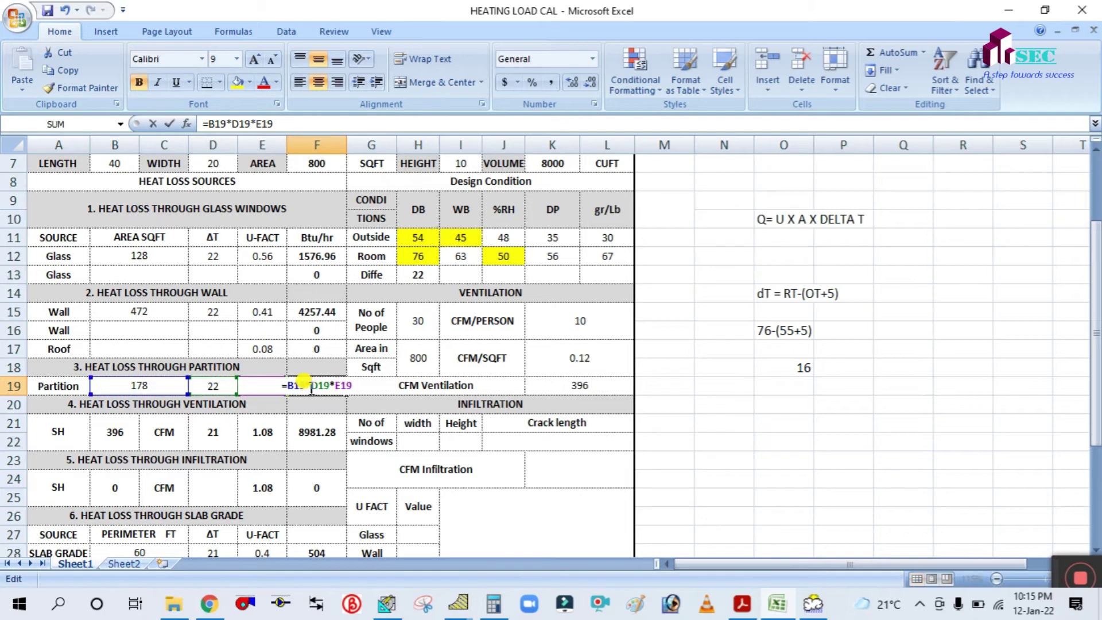
pyautogui.press('Escape')
pyautogui.scroll(-1, 319, 416)
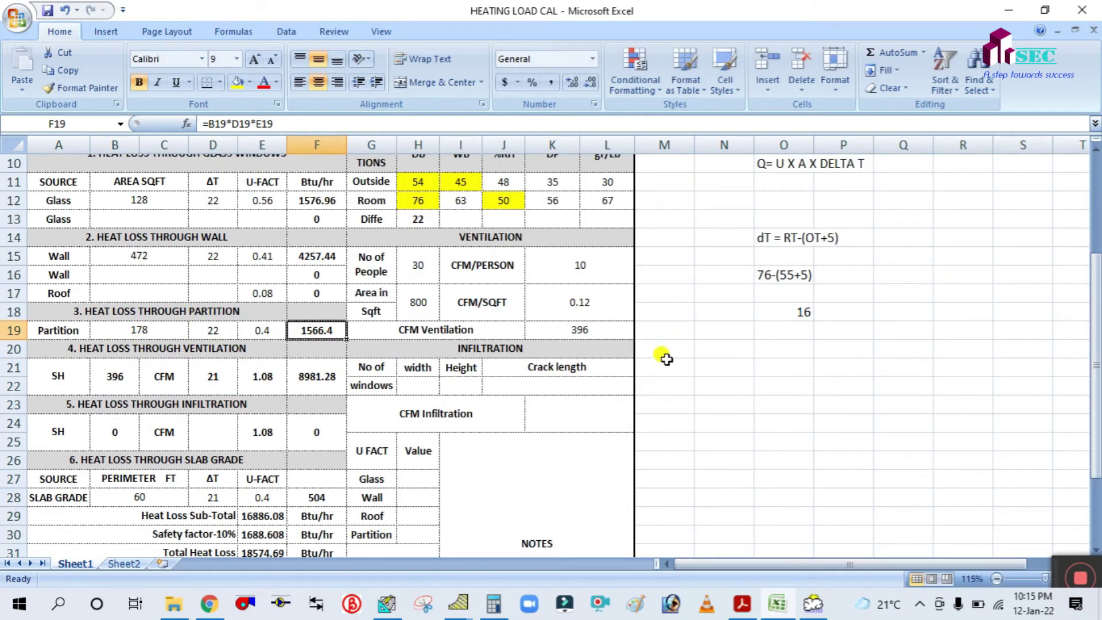
pyautogui.scroll(1, 666, 358)
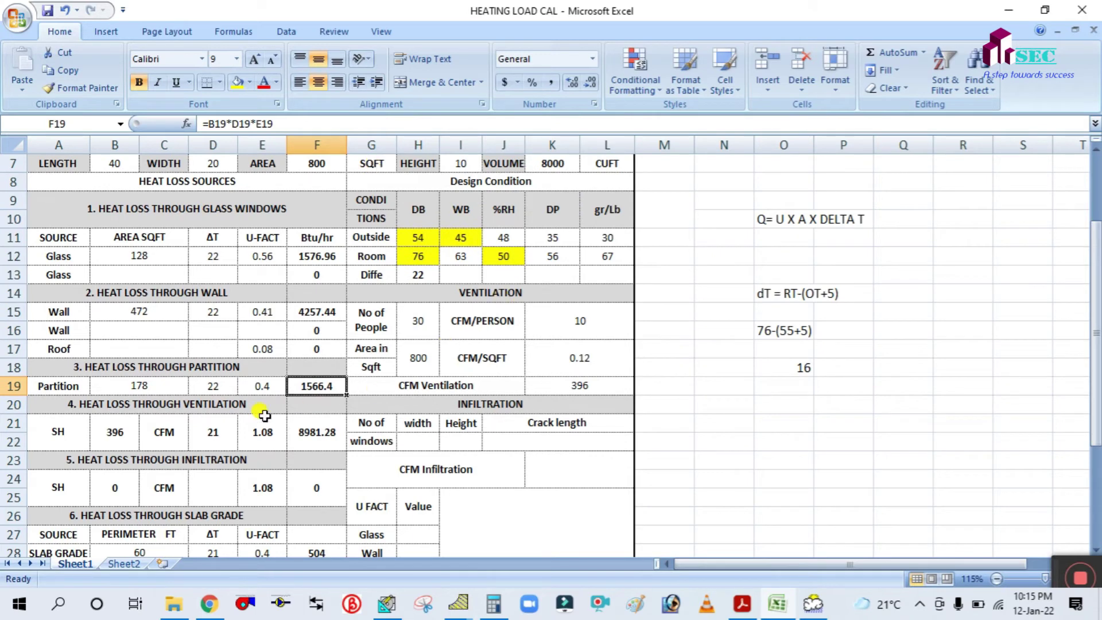
pyautogui.scroll(-1, 281, 402)
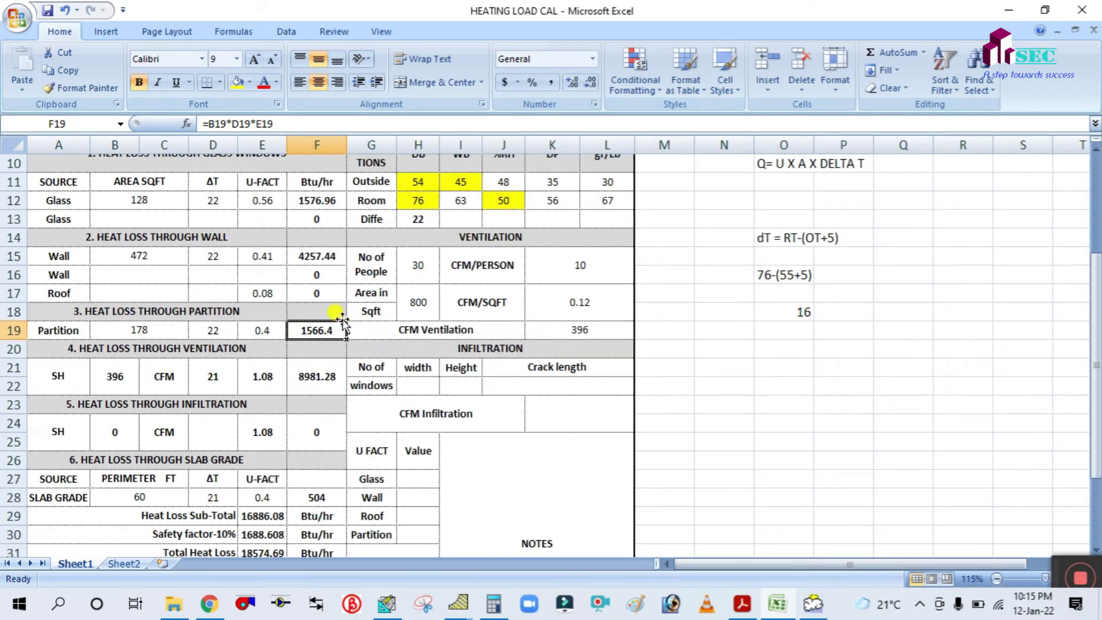
pyautogui.doubleClick(323, 330)
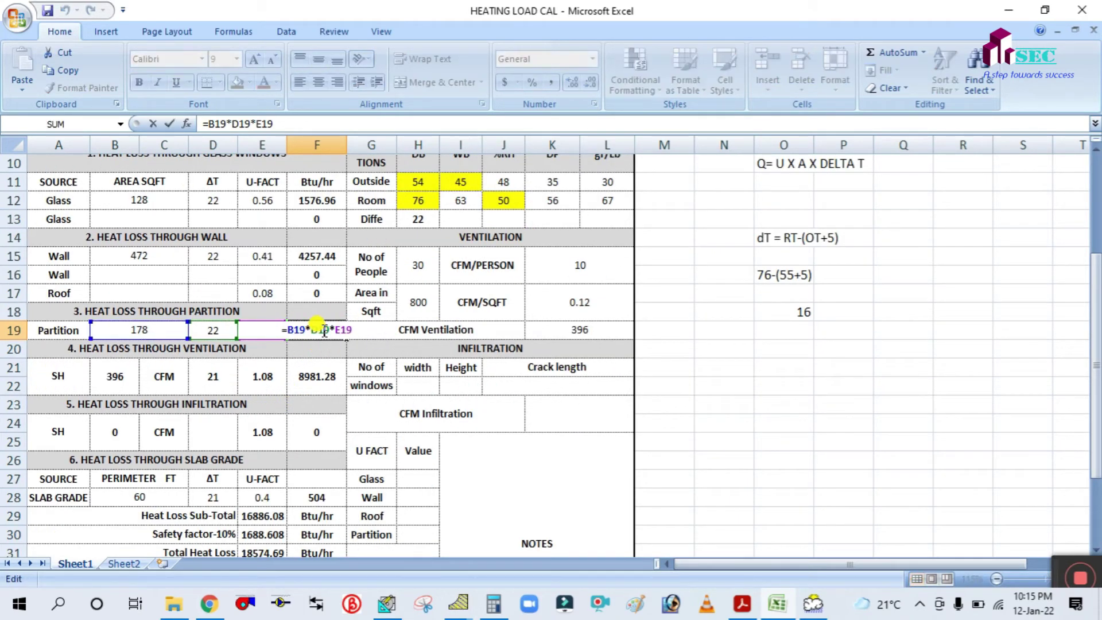
pyautogui.press('Escape')
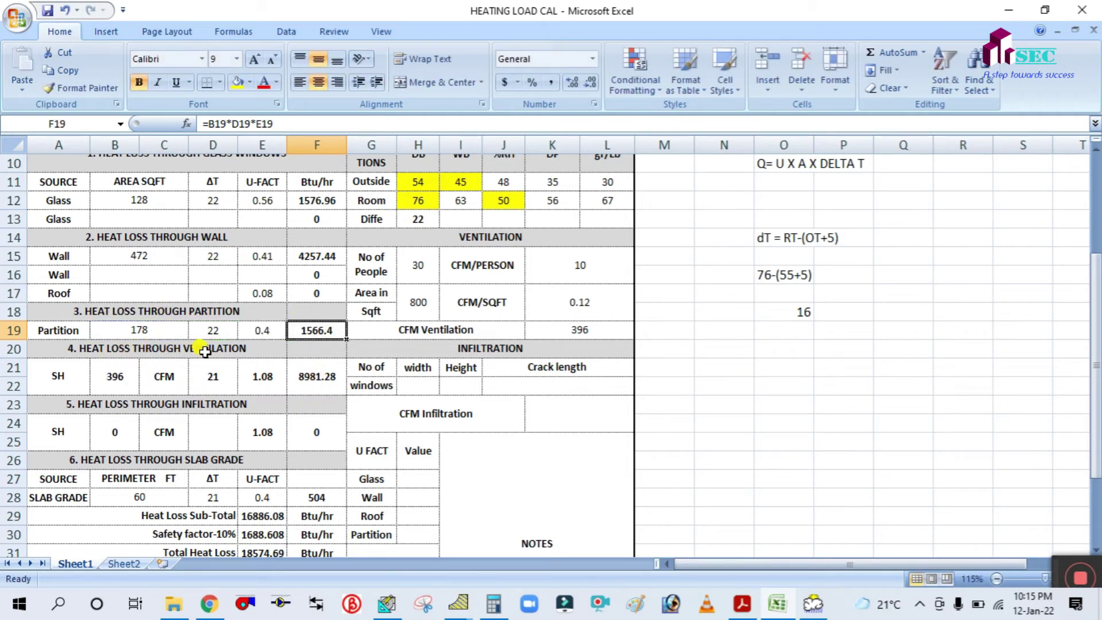
# Step: Check the CFM Ventilation formula without changing it, and enter 396 as the CFM of the ventilation SH row
pyautogui.click(585, 342)
pyautogui.doubleClick(584, 343)
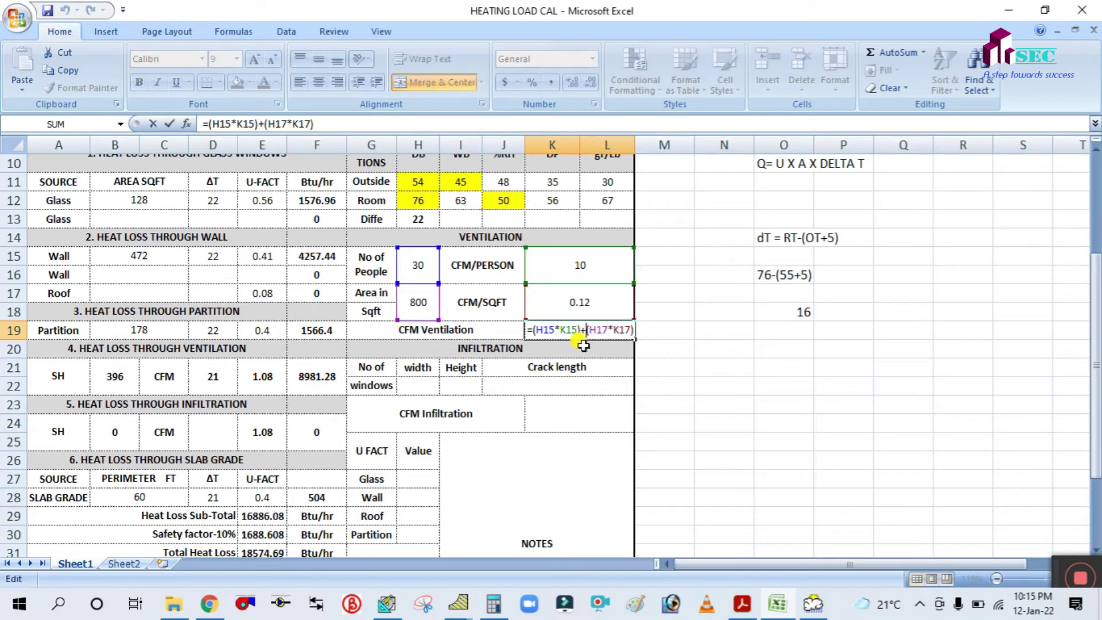
pyautogui.press('Escape')
pyautogui.click(113, 383)
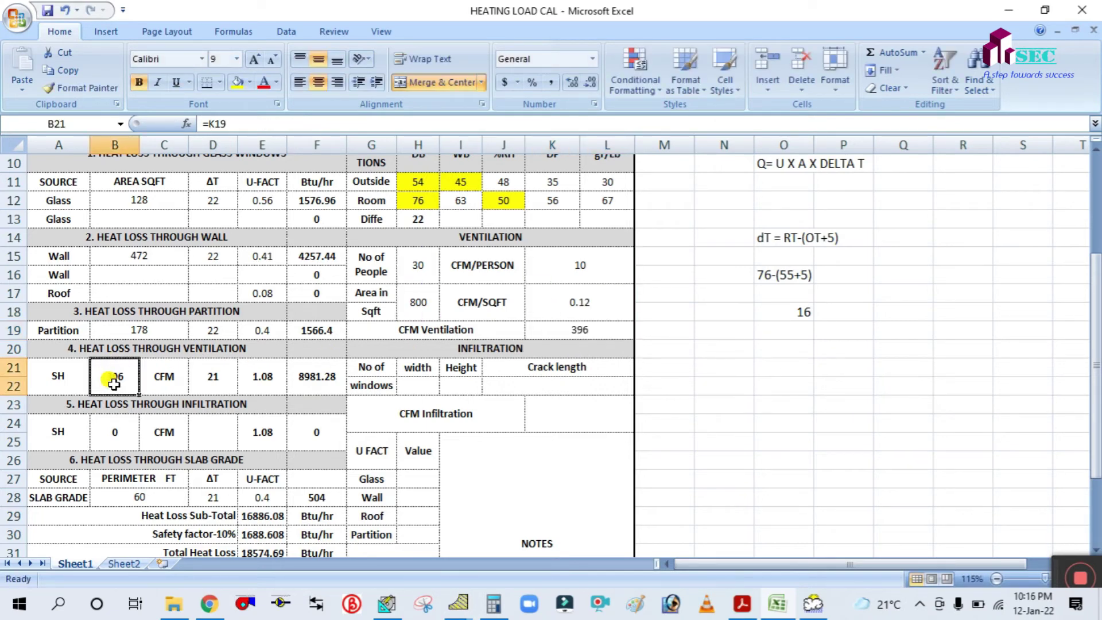
pyautogui.write('396')
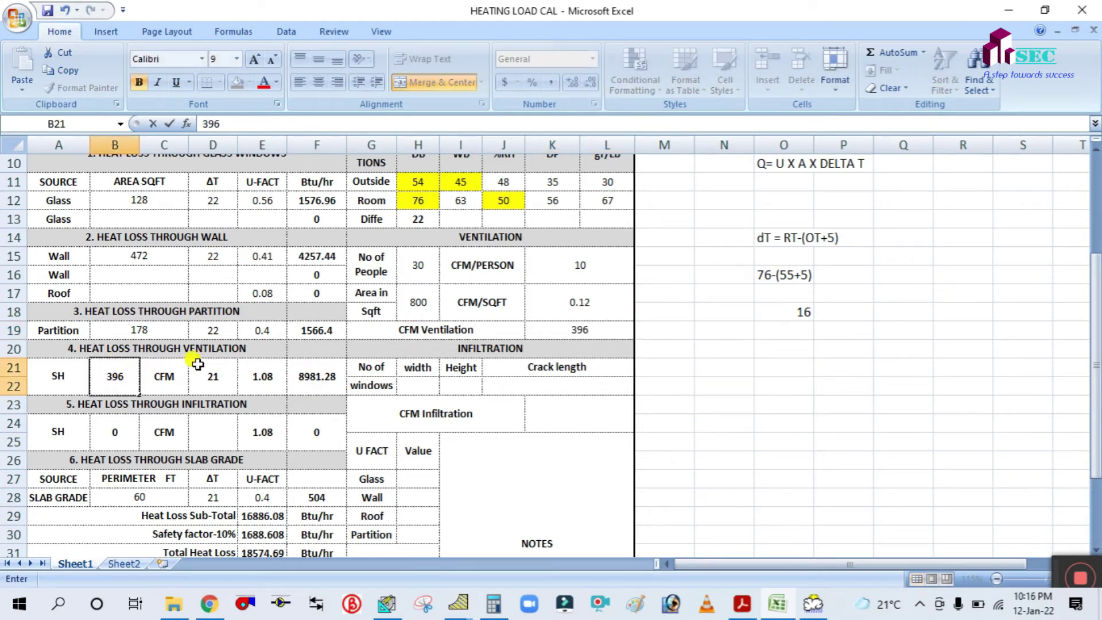
# Step: Set the ΔT of the ventilation SH row to 22 and check the row's factor and Btu/hr formula
pyautogui.click(223, 390)
pyautogui.write('22')
pyautogui.click(262, 376)
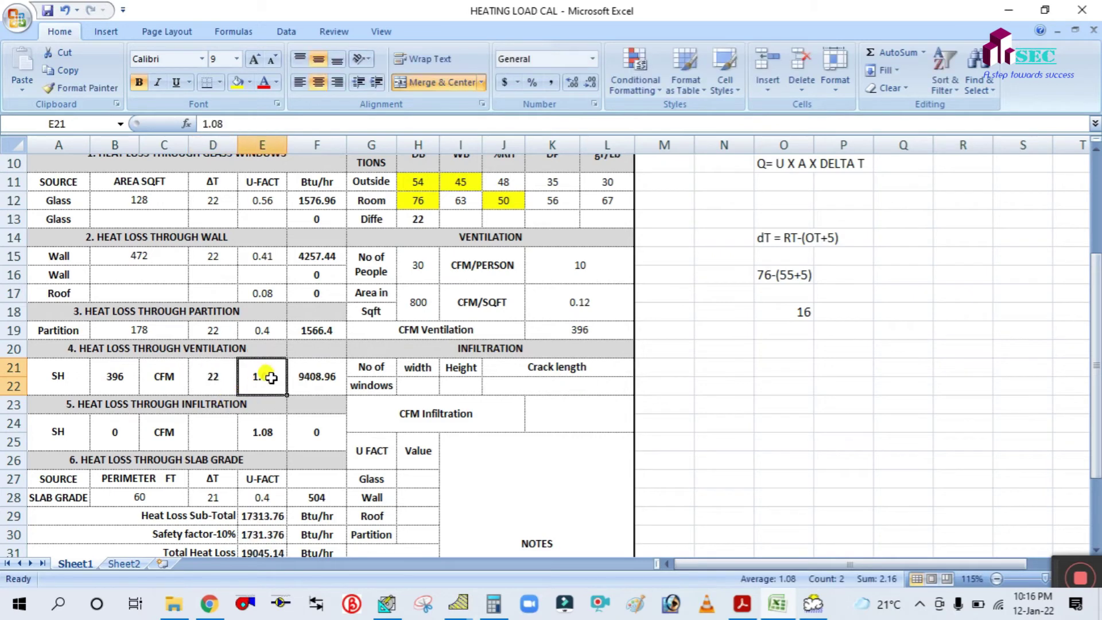
pyautogui.doubleClick(325, 377)
pyautogui.hotkey('ctrl', 'Return')
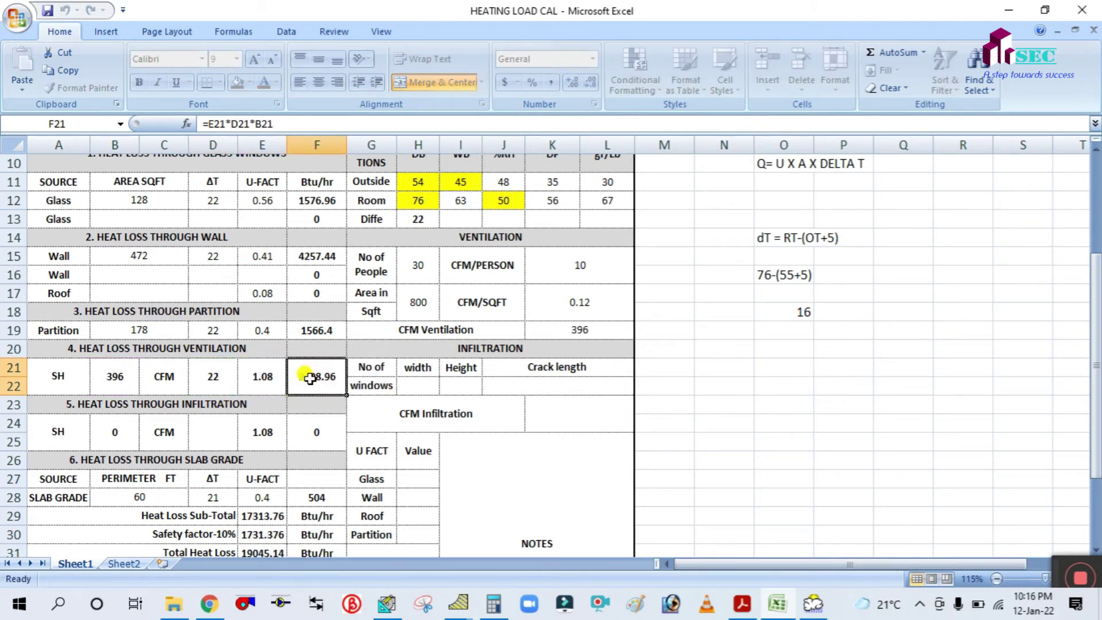
# Step: Open Sheet2 and review its design conditions, moisture values and air quantity calculations
pyautogui.click(124, 563)
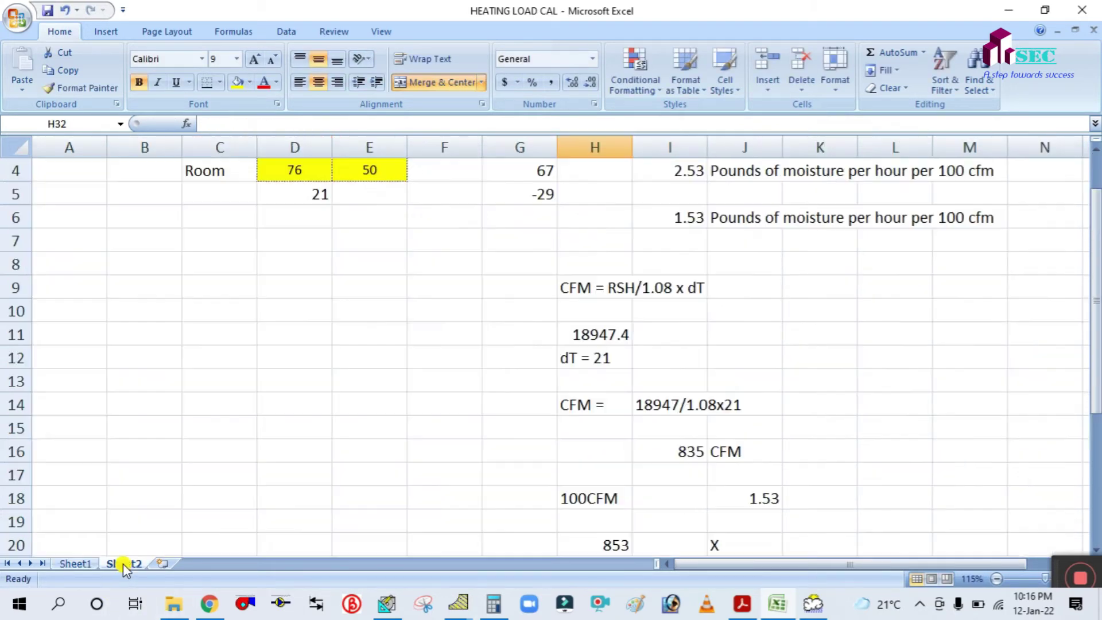
pyautogui.scroll(-3, 881, 383)
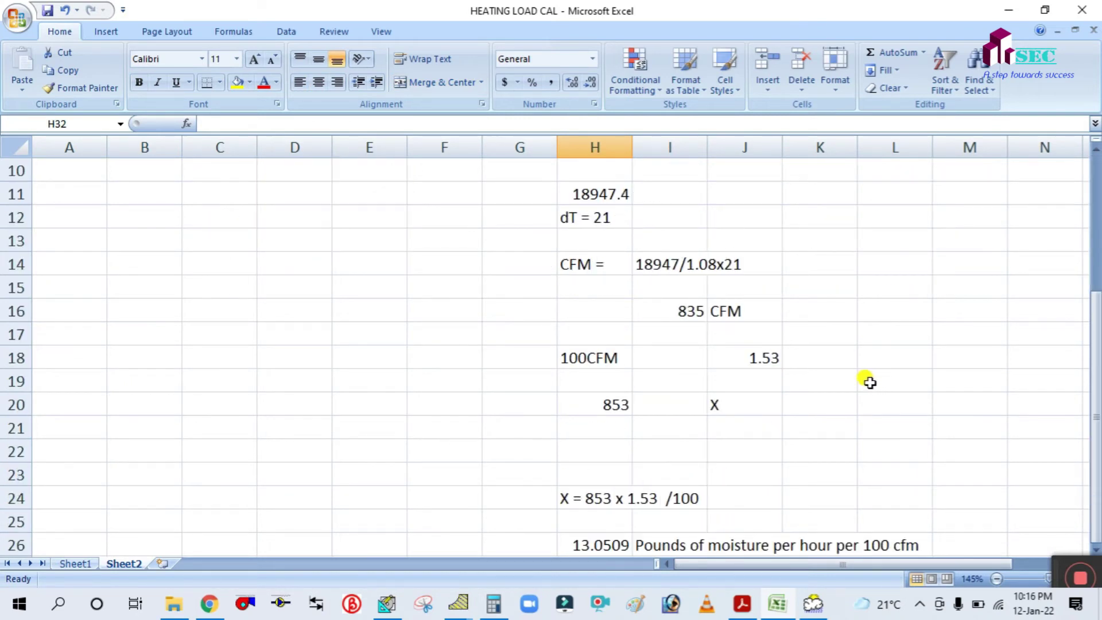
pyautogui.scroll(1, 866, 381)
pyautogui.scroll(2, 660, 381)
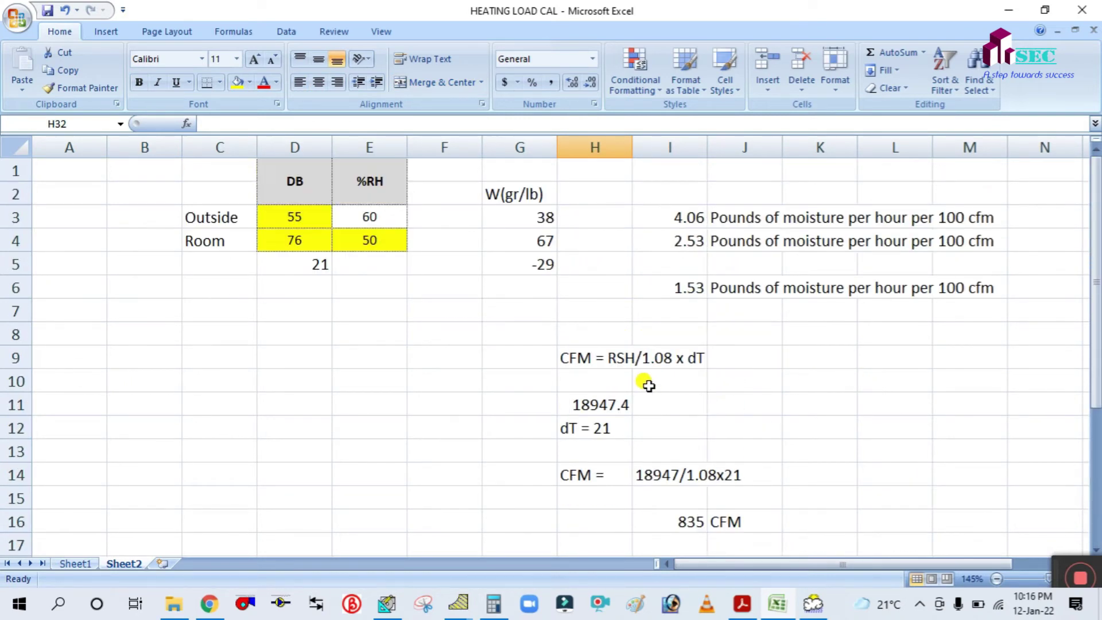
pyautogui.scroll(-4, 695, 360)
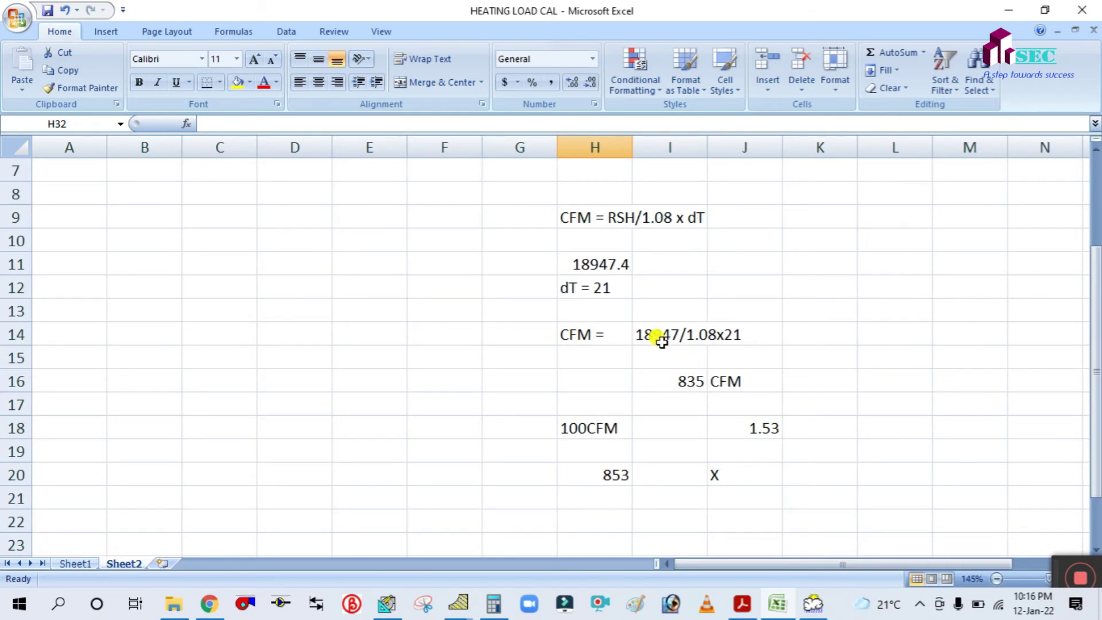
pyautogui.scroll(3, 642, 374)
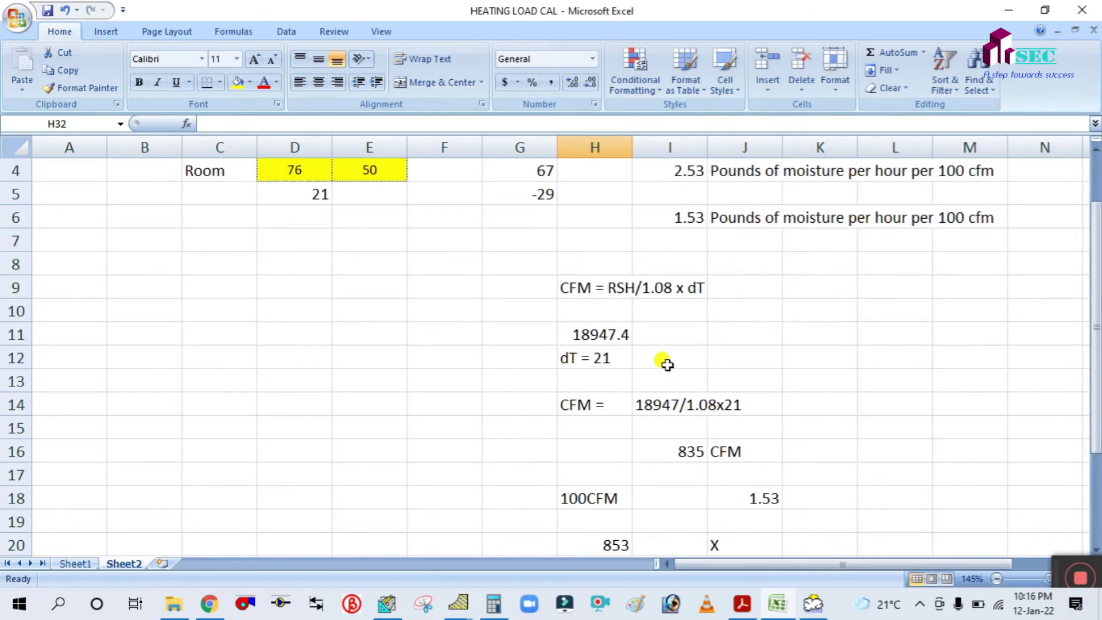
pyautogui.scroll(1, 666, 363)
pyautogui.scroll(-1, 665, 362)
pyautogui.scroll(-1, 669, 396)
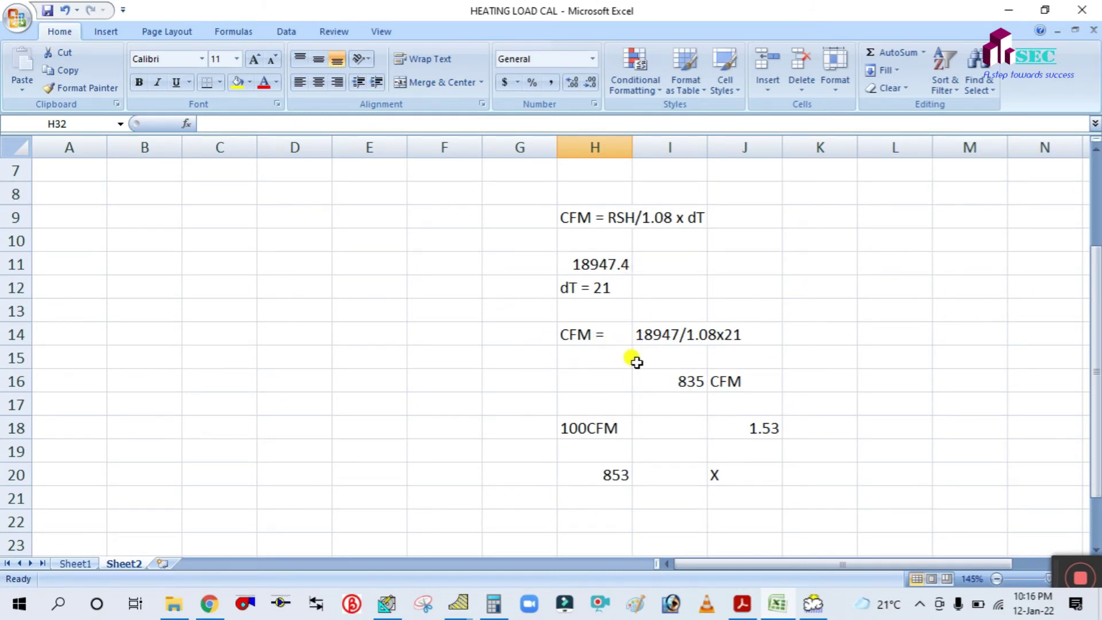
# Step: Examine the CFM = RSH/1.08 x dT formula and its worked calculation on Sheet2
pyautogui.click(573, 331)
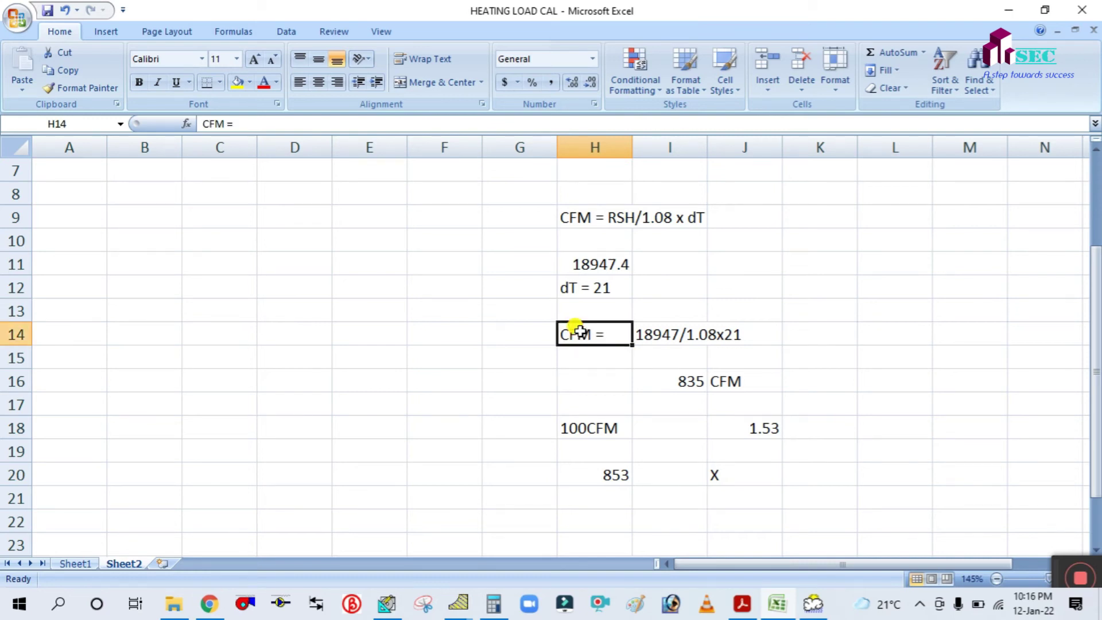
pyautogui.click(680, 328)
pyautogui.click(541, 359)
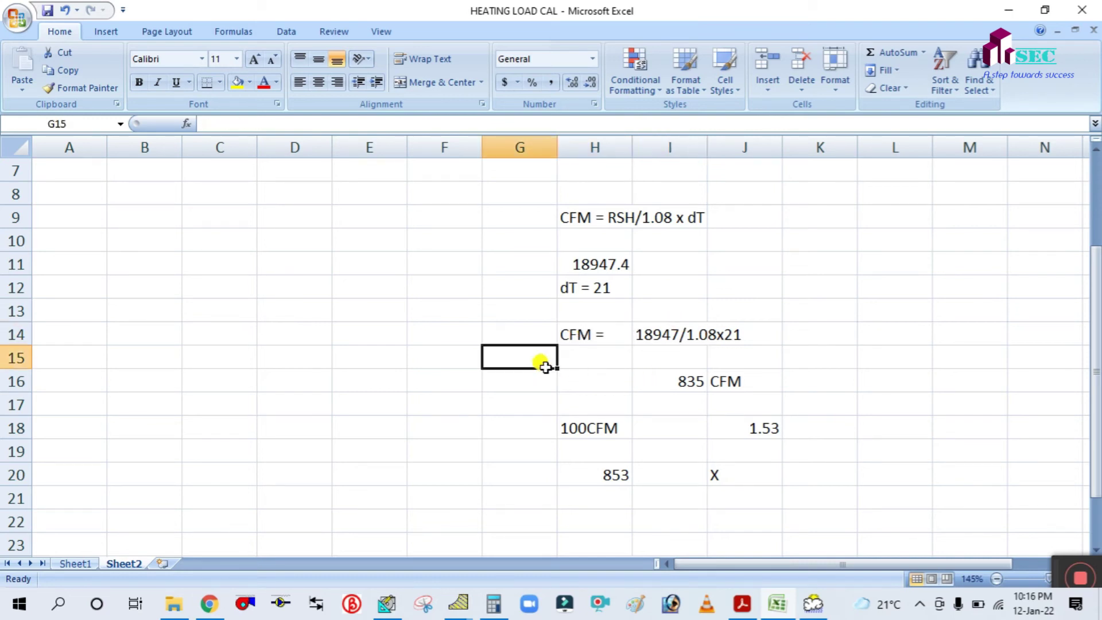
pyautogui.click(584, 331)
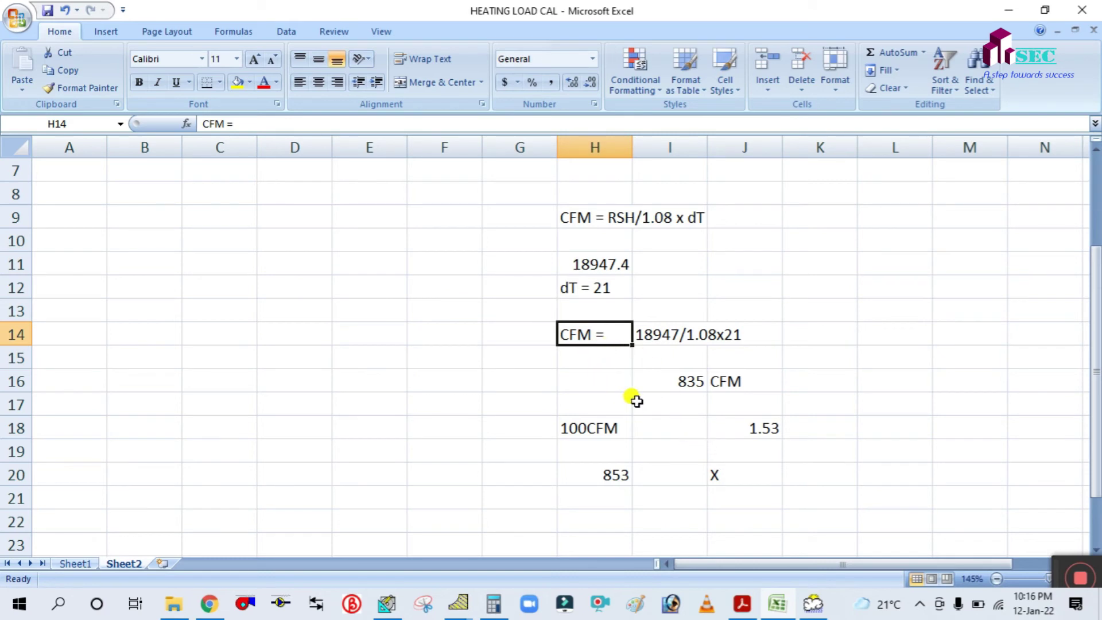
pyautogui.click(616, 220)
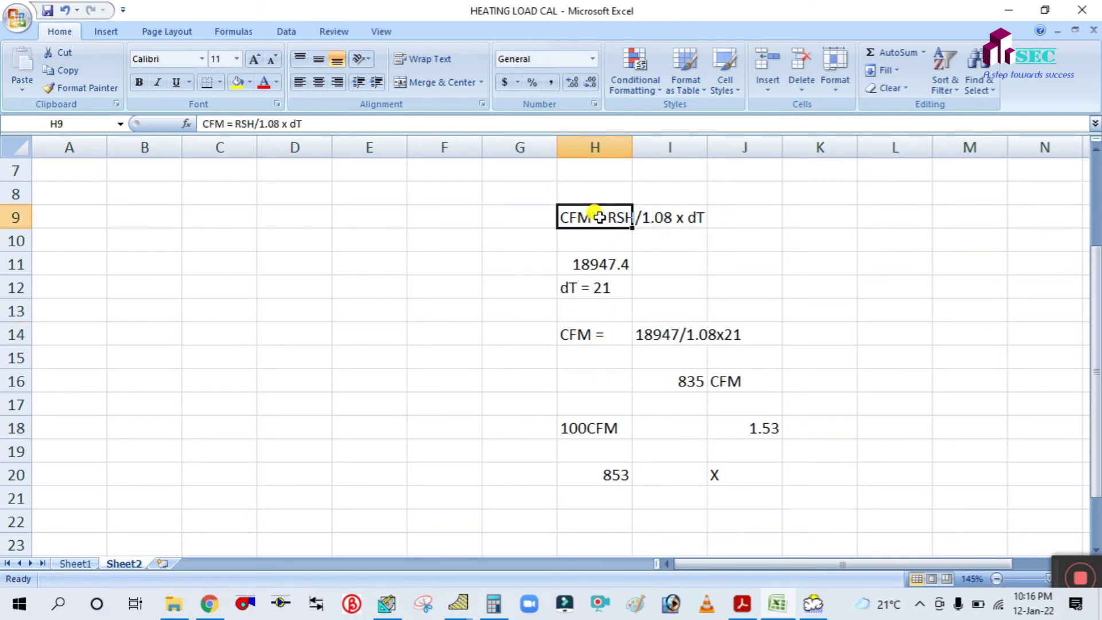
pyautogui.click(700, 243)
pyautogui.click(693, 280)
pyautogui.click(577, 220)
pyautogui.click(663, 235)
pyautogui.click(712, 263)
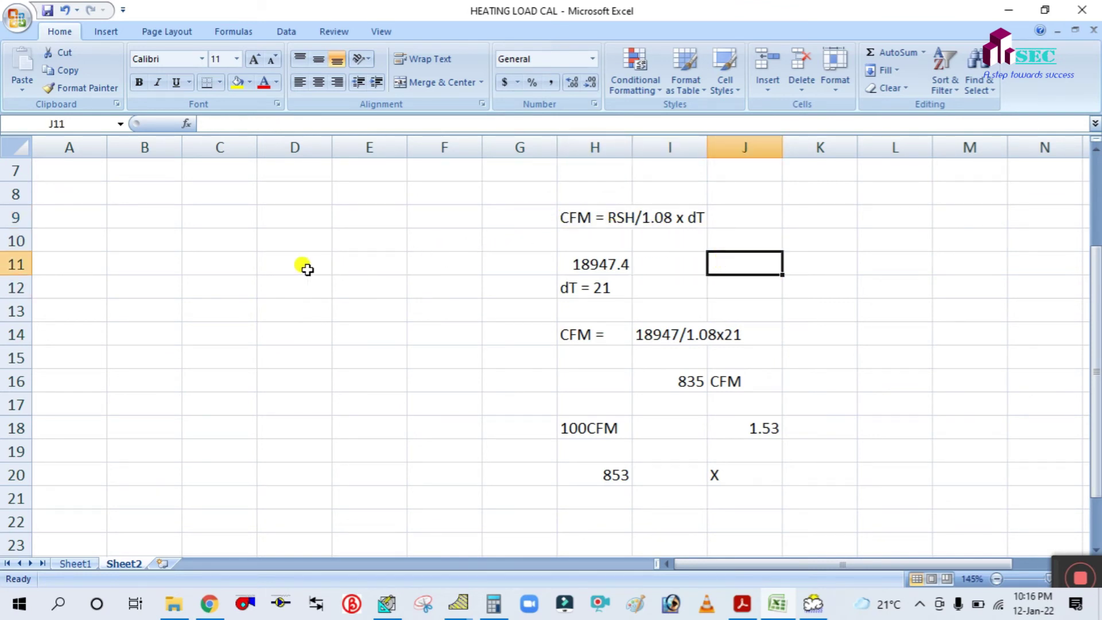
pyautogui.click(275, 235)
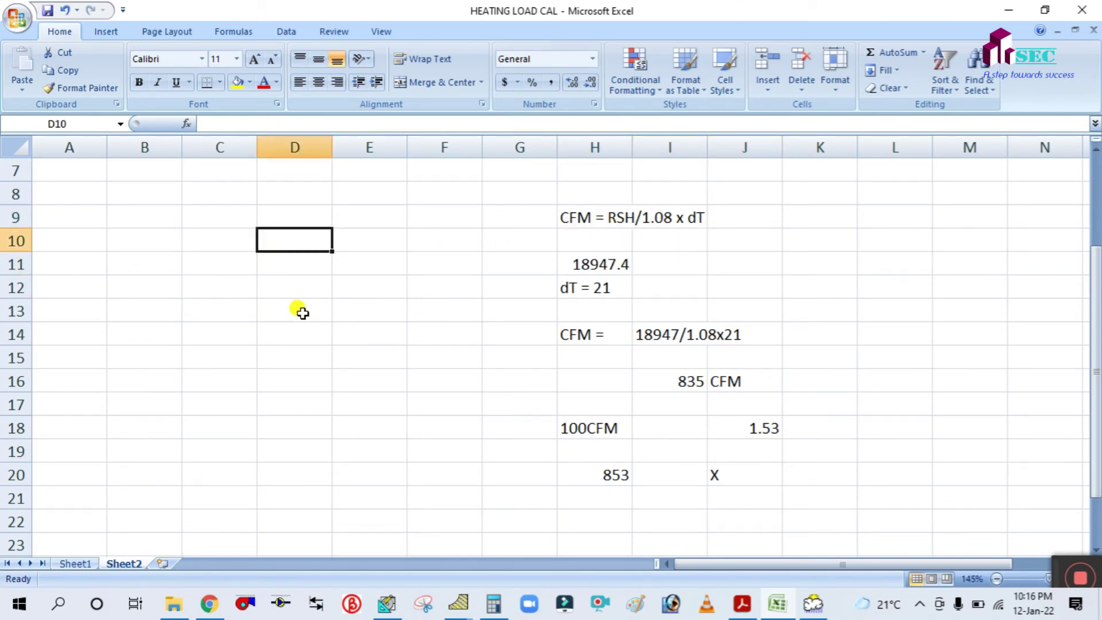
# Step: Return to Sheet1 and write the note "RSH = 1.08 X CFM X DELTAT" in cell O21
pyautogui.click(73, 563)
pyautogui.click(770, 374)
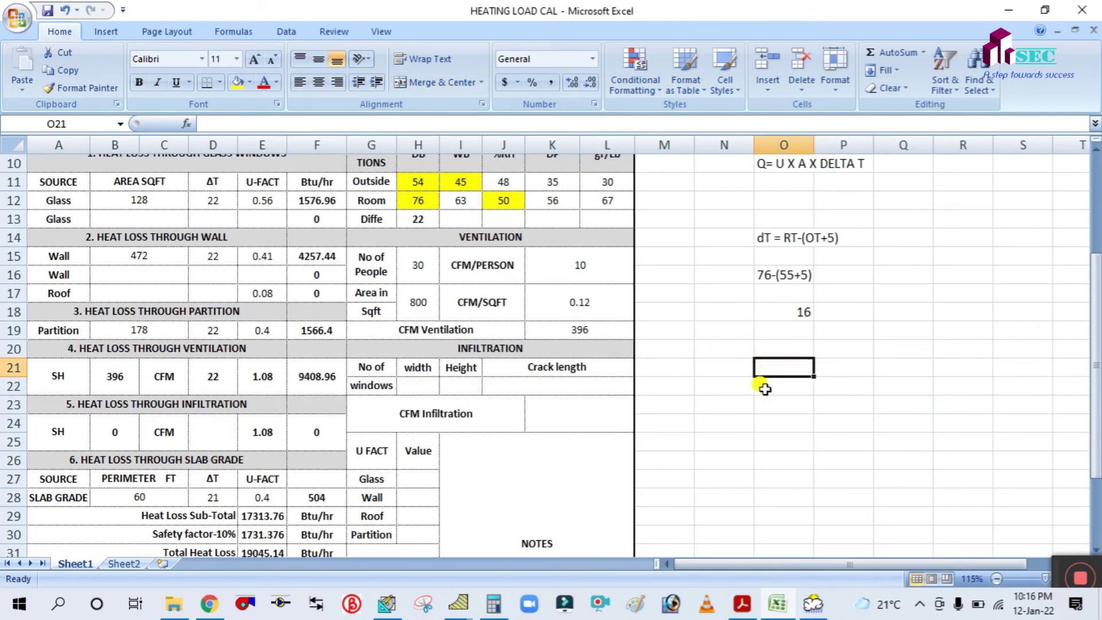
pyautogui.write('RSH = 1.08 X')
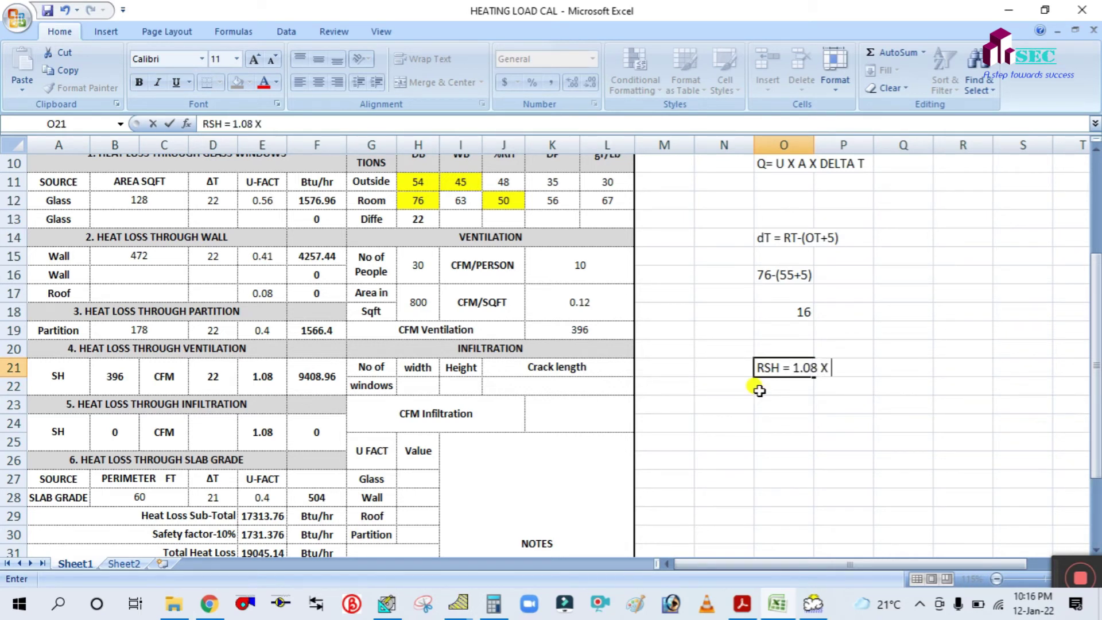
pyautogui.write('CFM ')
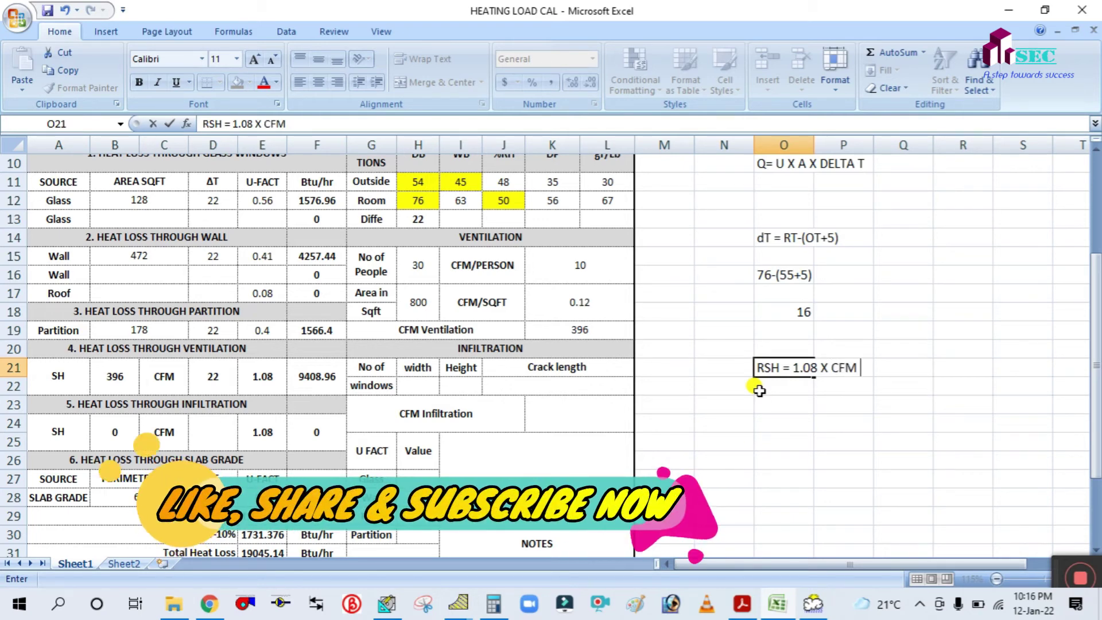
pyautogui.write('X DEL')
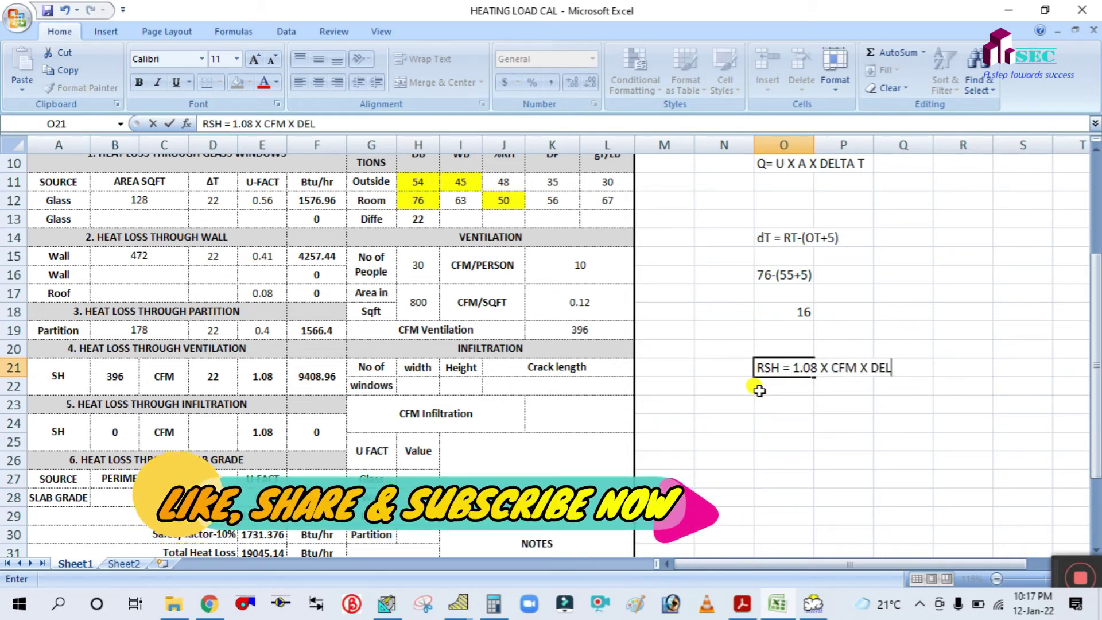
pyautogui.write('TAT')
pyautogui.click(779, 420)
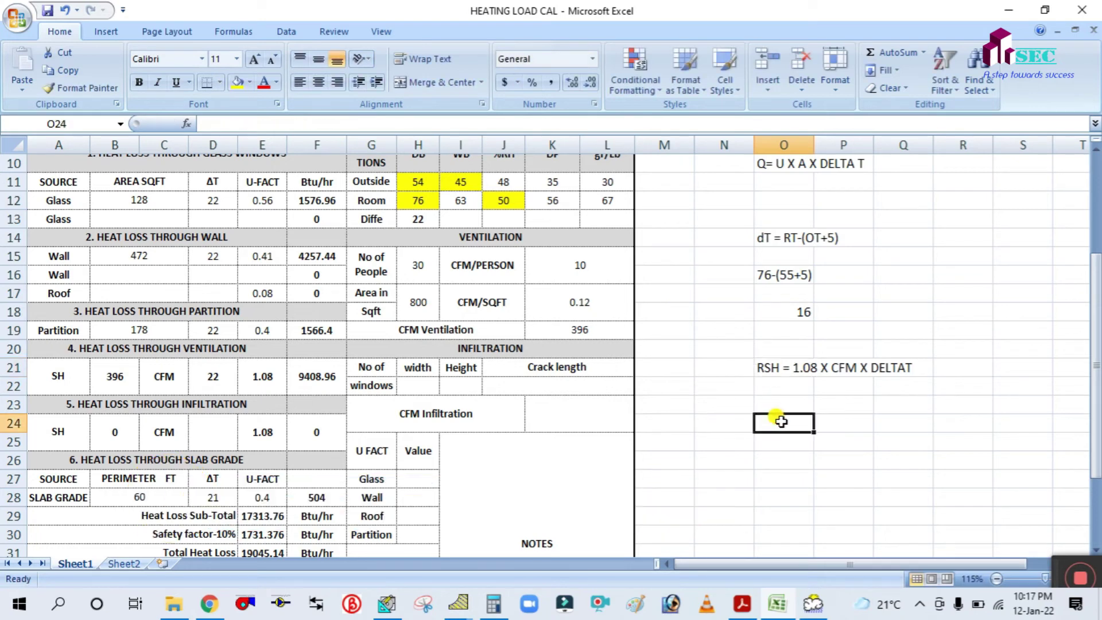
# Step: Review the ventilation heat loss row's CFM, ΔT, 1.08 factor and Btu/hr formula without changing them
pyautogui.scroll(-1, 453, 442)
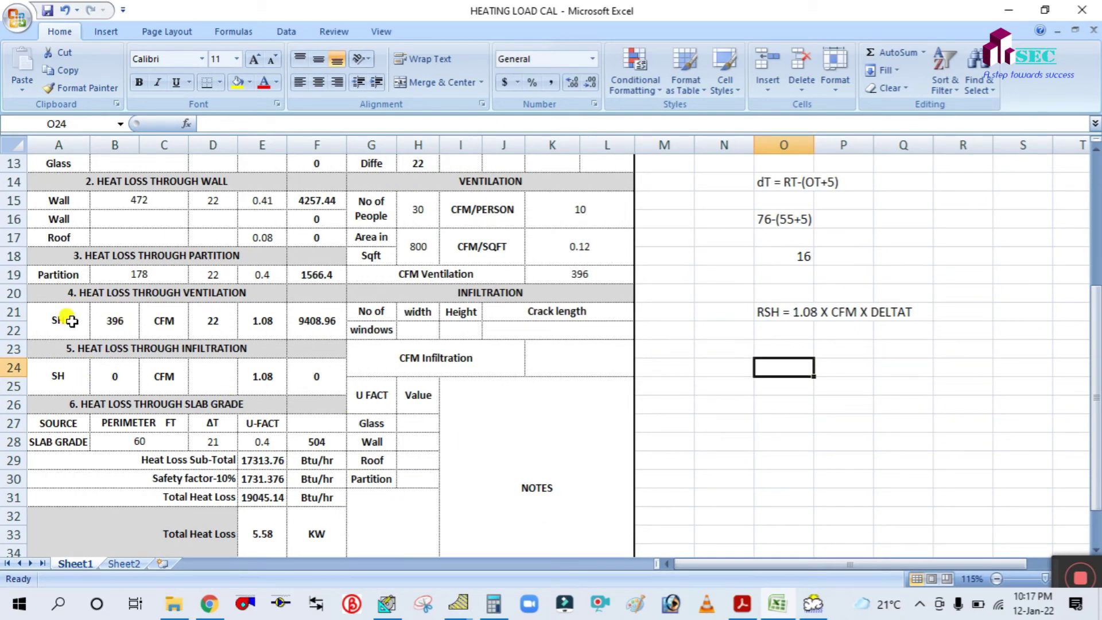
pyautogui.click(125, 293)
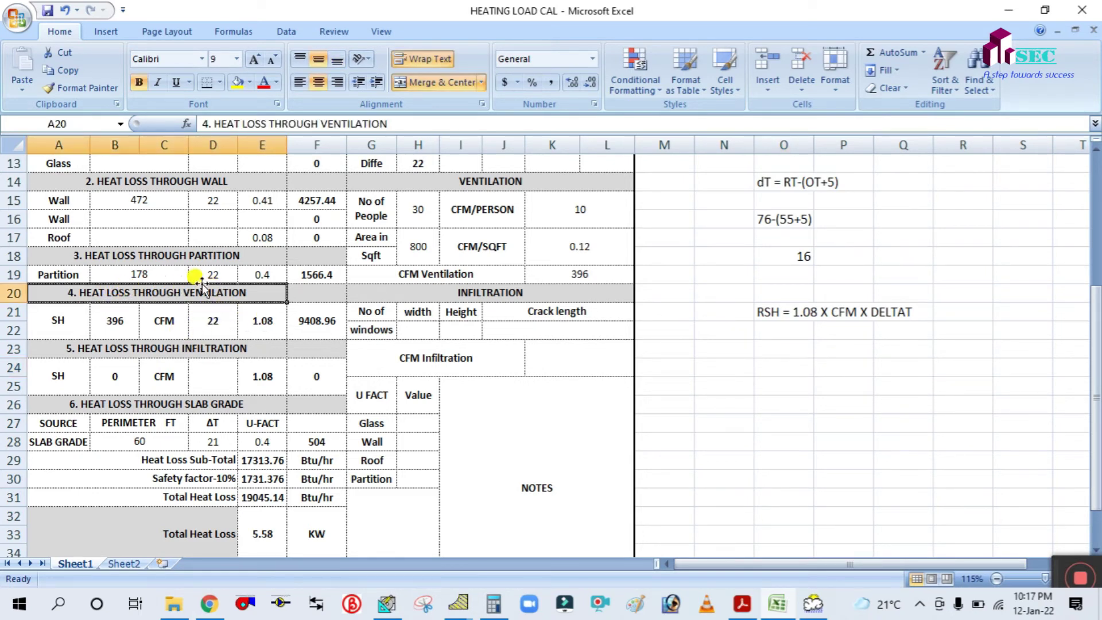
pyautogui.click(117, 322)
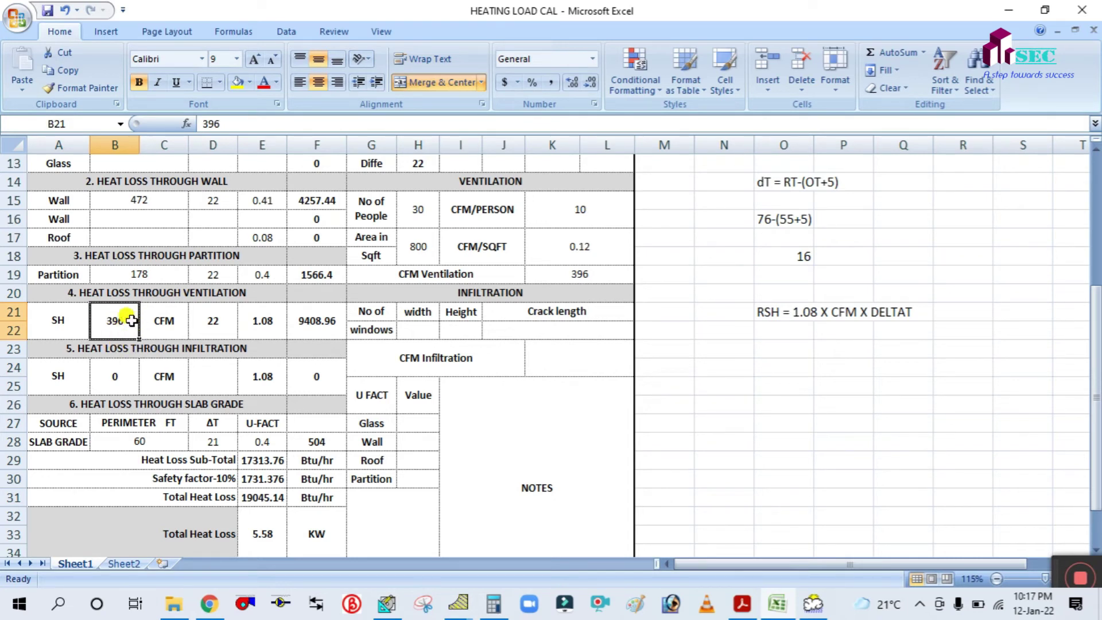
pyautogui.click(217, 322)
pyautogui.click(265, 320)
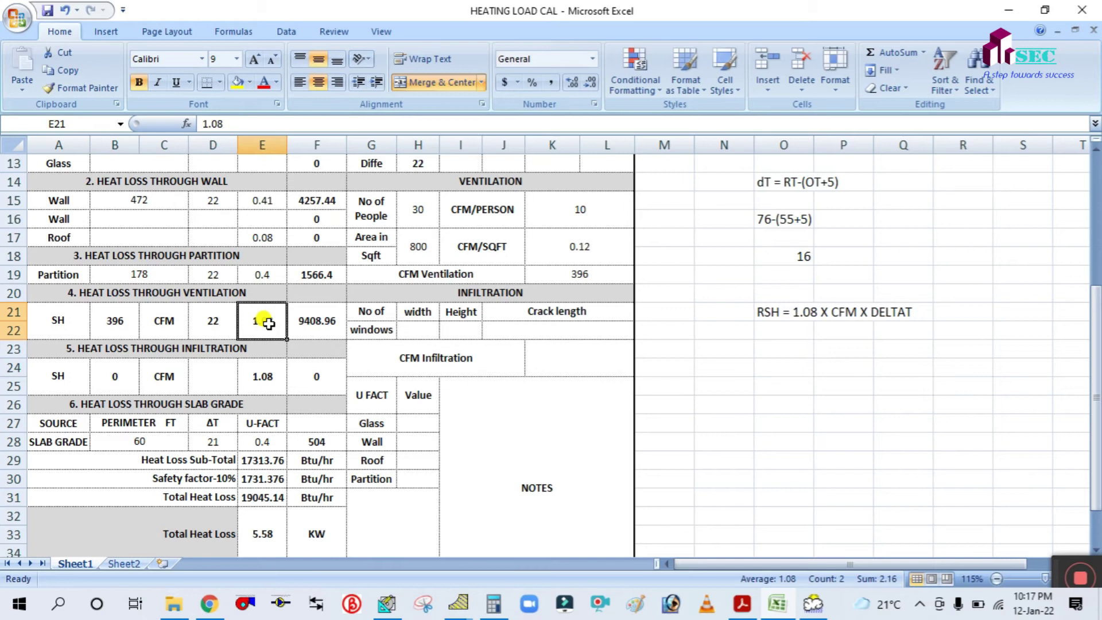
pyautogui.click(318, 322)
pyautogui.doubleClick(318, 322)
pyautogui.press('Escape')
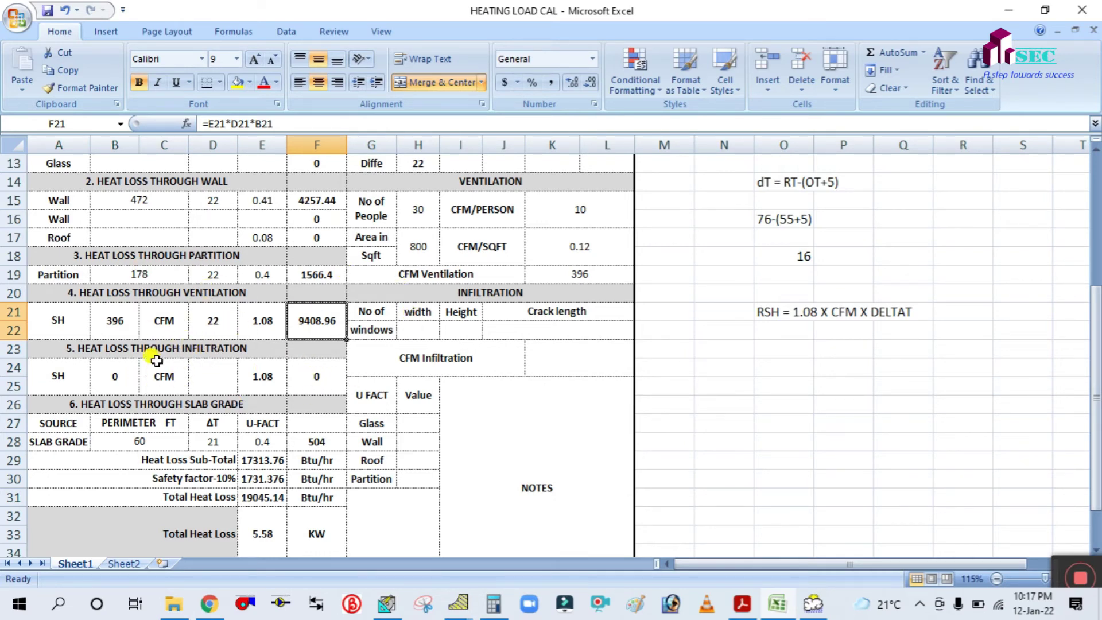
# Step: Select the slab grade perimeter cell, then switch to the DWG.pdf drawing and examine Class Room-1's exposed NW and NE walls and their lengths
pyautogui.scroll(-1, 195, 365)
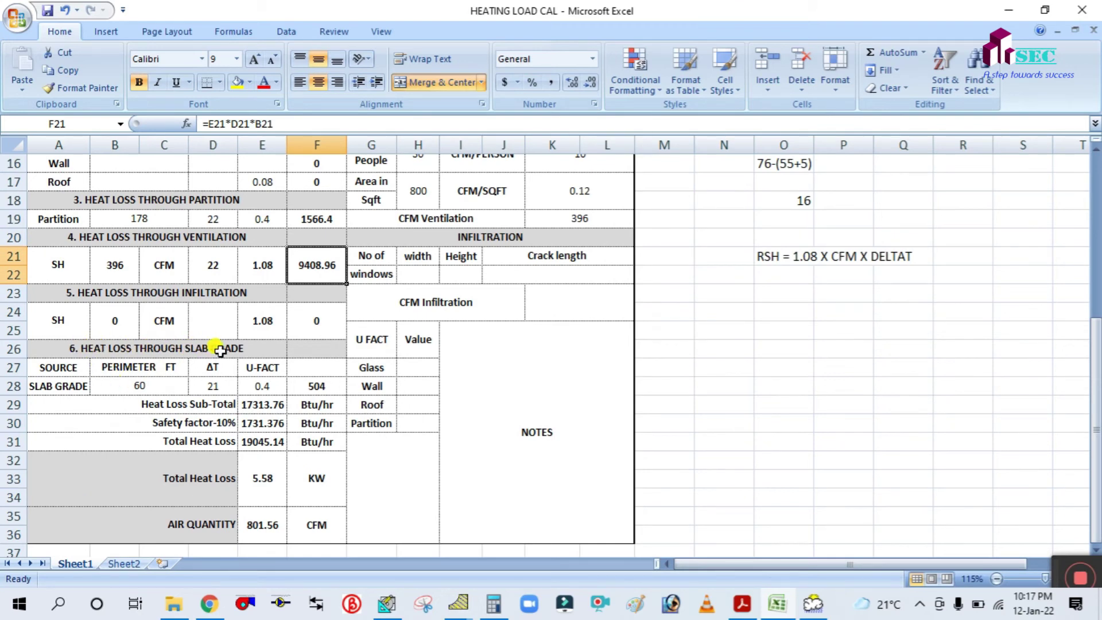
pyautogui.scroll(-1, 160, 383)
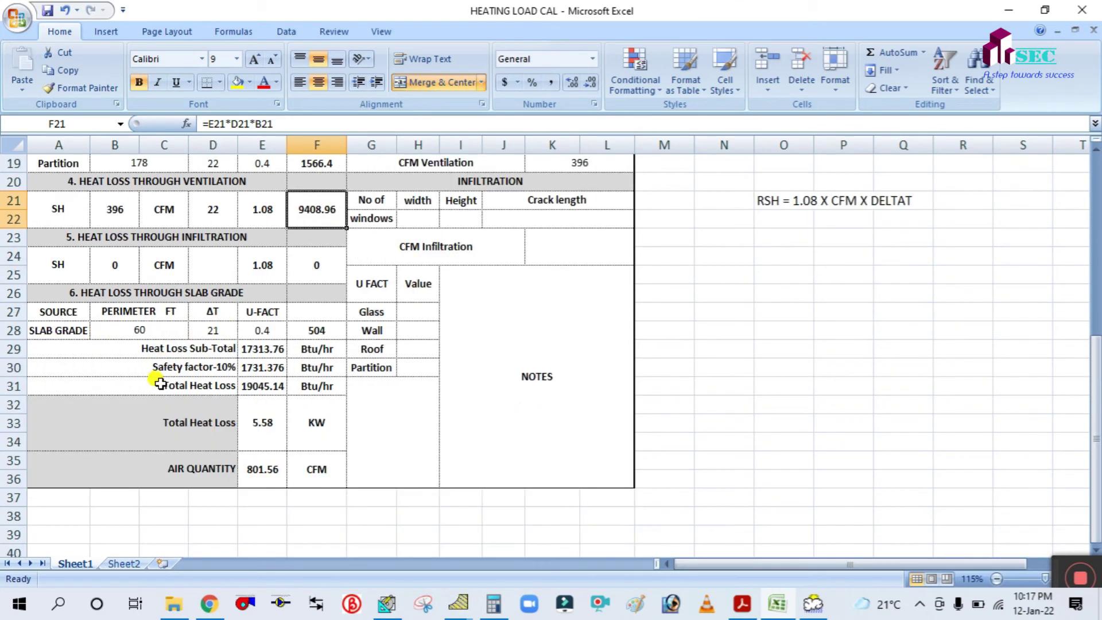
pyautogui.click(127, 326)
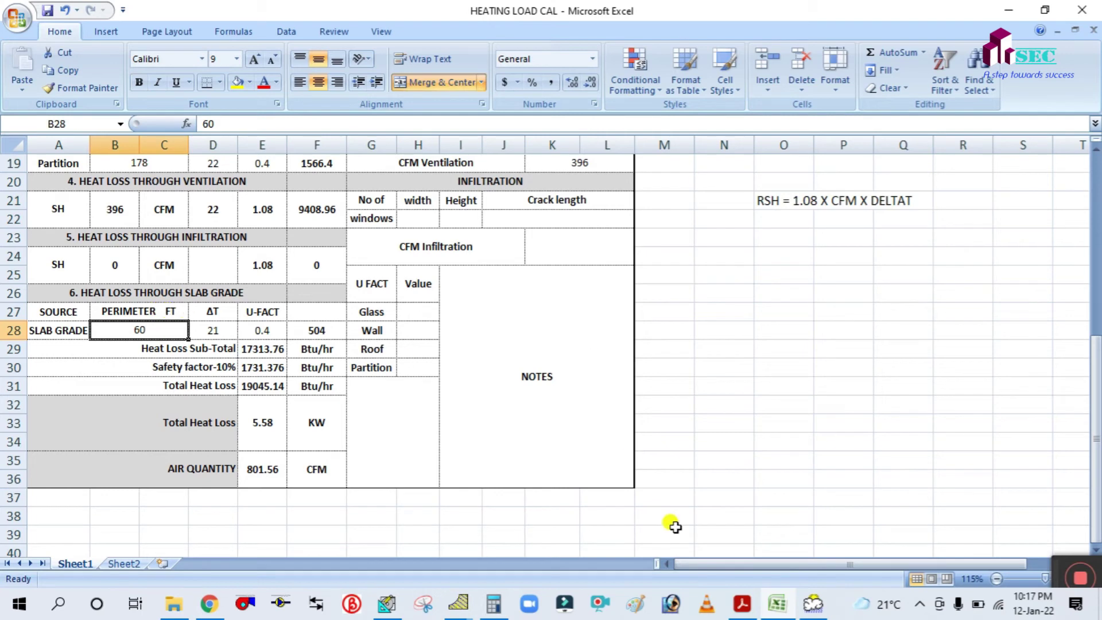
pyautogui.click(736, 604)
pyautogui.scroll(4, 681, 369)
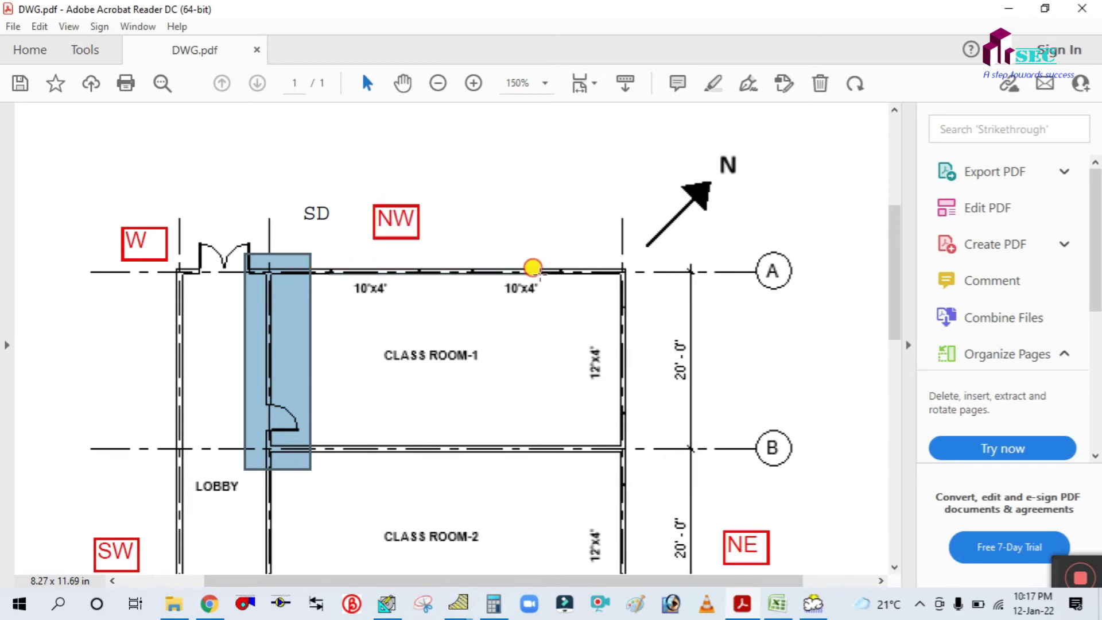
pyautogui.click(592, 271)
pyautogui.click(295, 253)
pyautogui.click(269, 246)
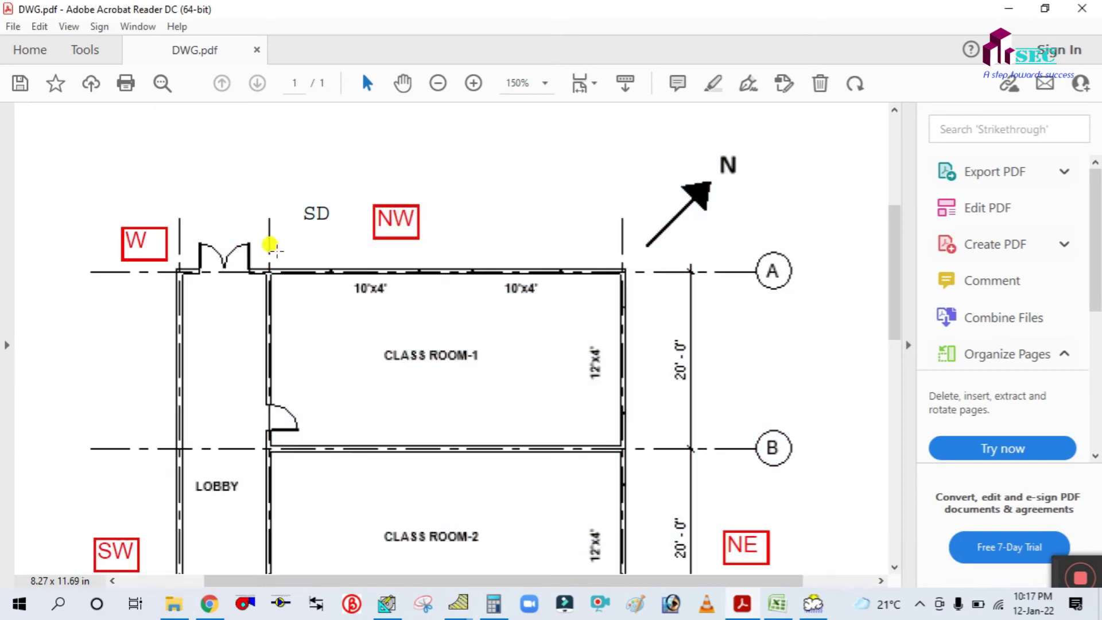
pyautogui.moveTo(254, 248); pyautogui.dragTo(660, 291)
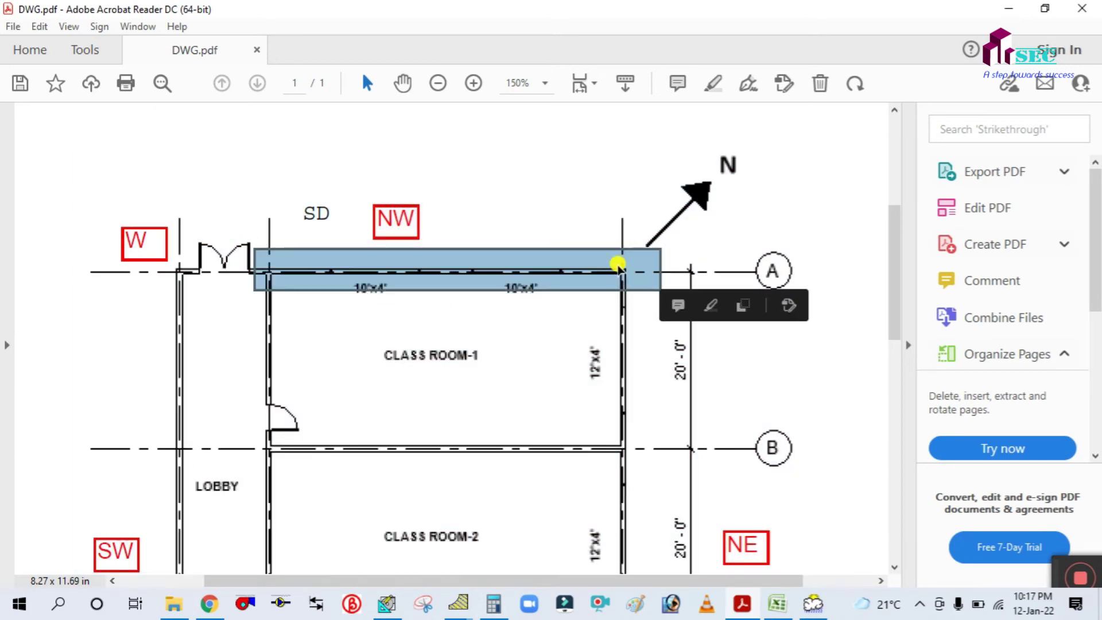
pyautogui.moveTo(583, 226); pyautogui.dragTo(658, 476)
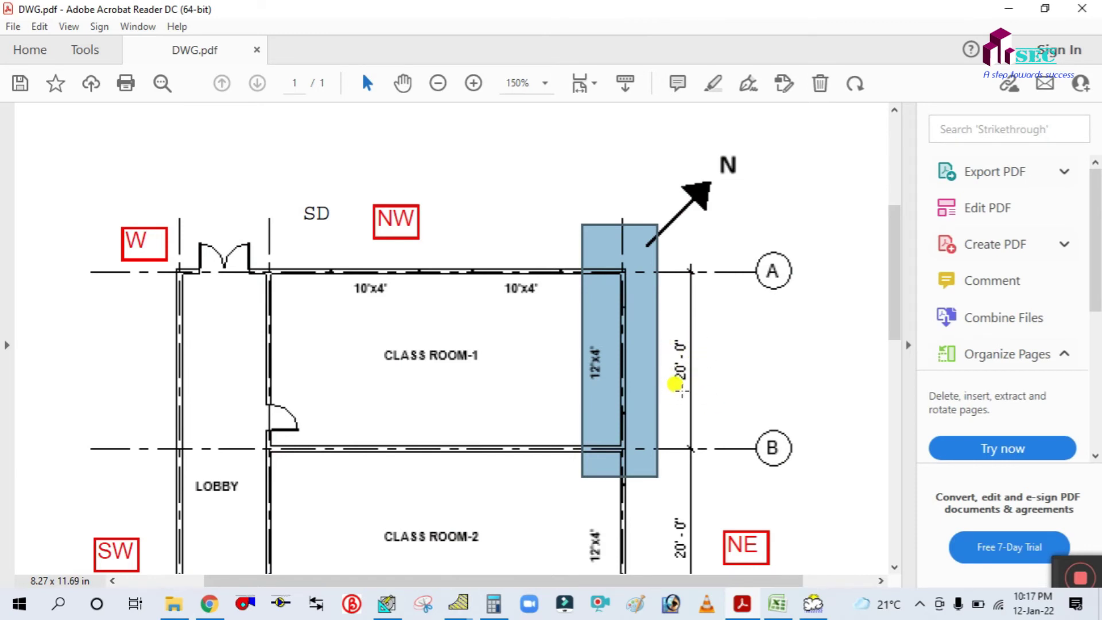
pyautogui.scroll(-6, 439, 345)
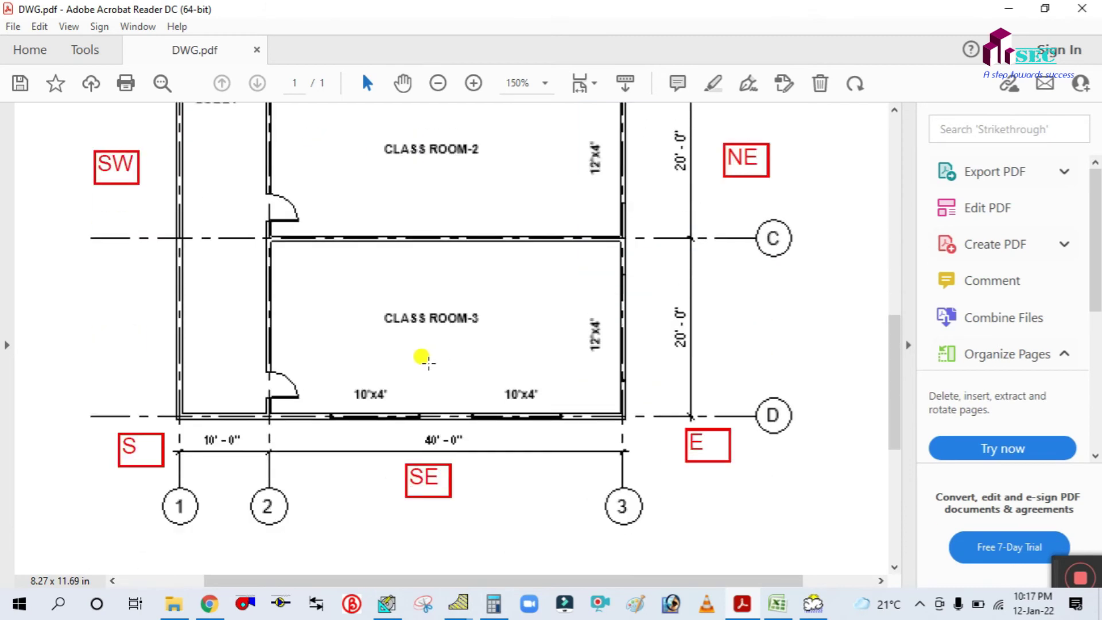
# Step: Highlight Class Room-1's NE and NW walls in the drawing to check the exposed slab perimeter
pyautogui.scroll(6, 428, 446)
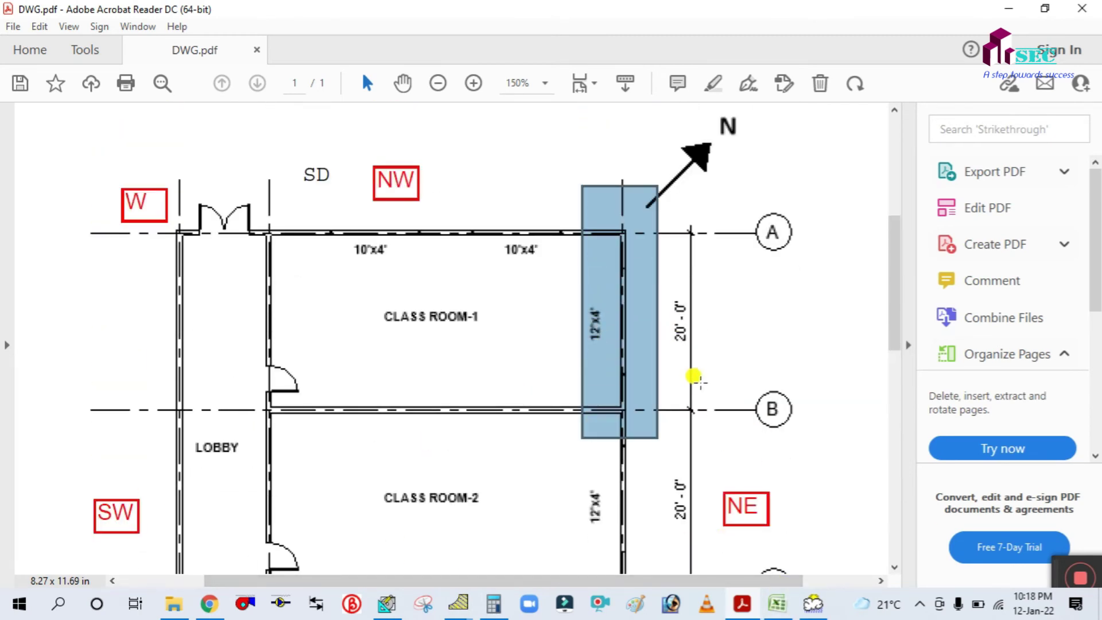
pyautogui.moveTo(687, 397)
pyautogui.mouseDown()
pyautogui.moveTo(711, 313)
pyautogui.moveTo(712, 227)
pyautogui.mouseUp()
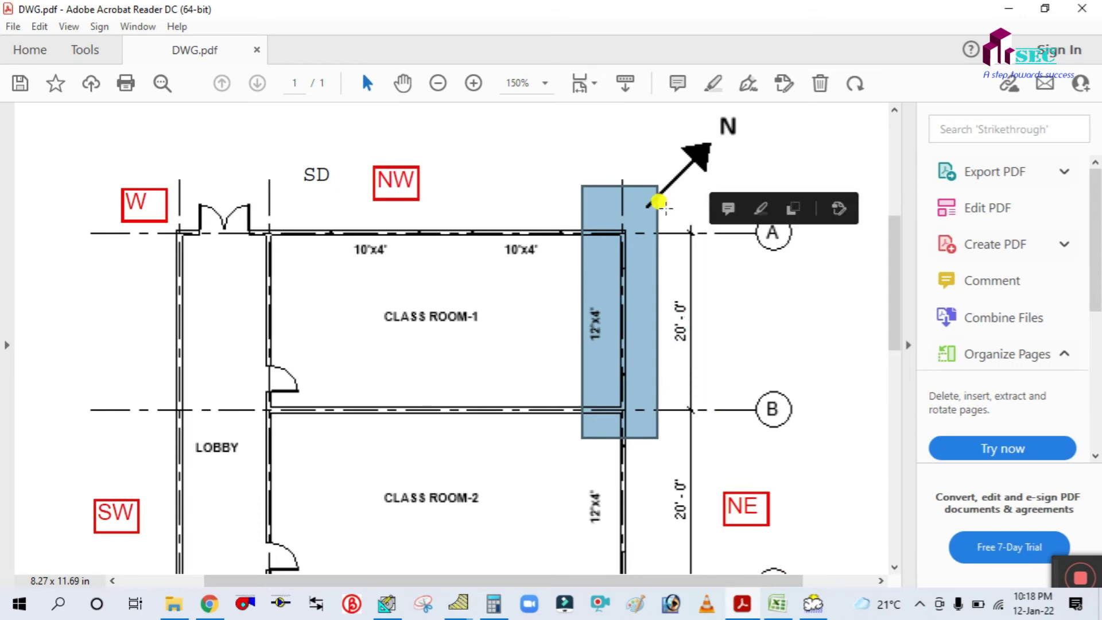
pyautogui.moveTo(263, 210); pyautogui.dragTo(653, 256)
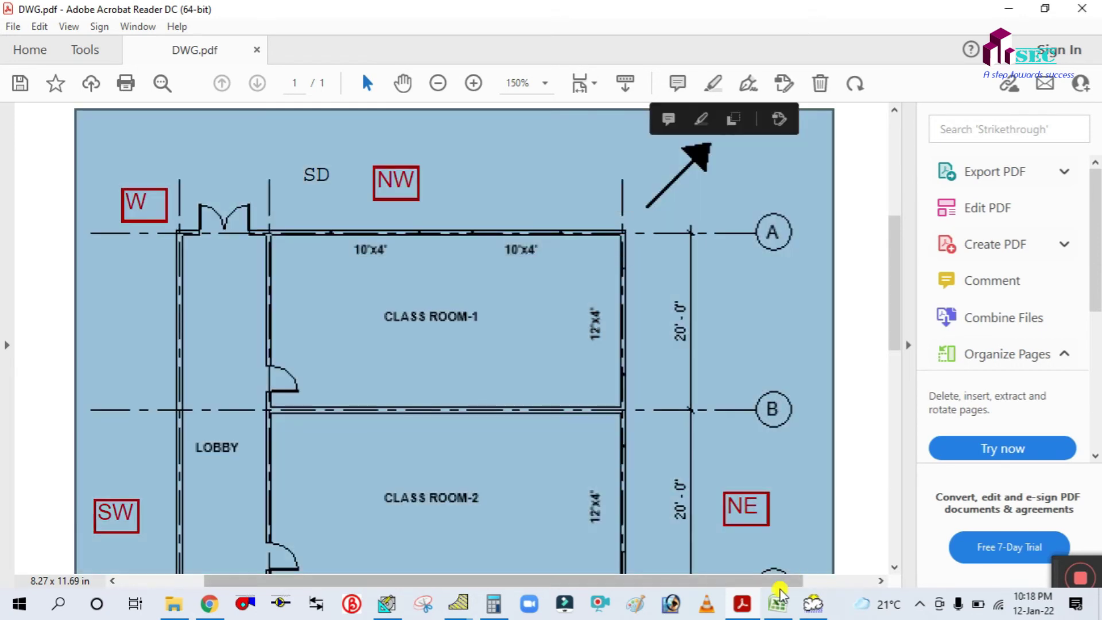
# Step: Switch back to the HEATING LOAD CAL workbook and set the slab grade row's ΔT to 22
pyautogui.click(778, 604)
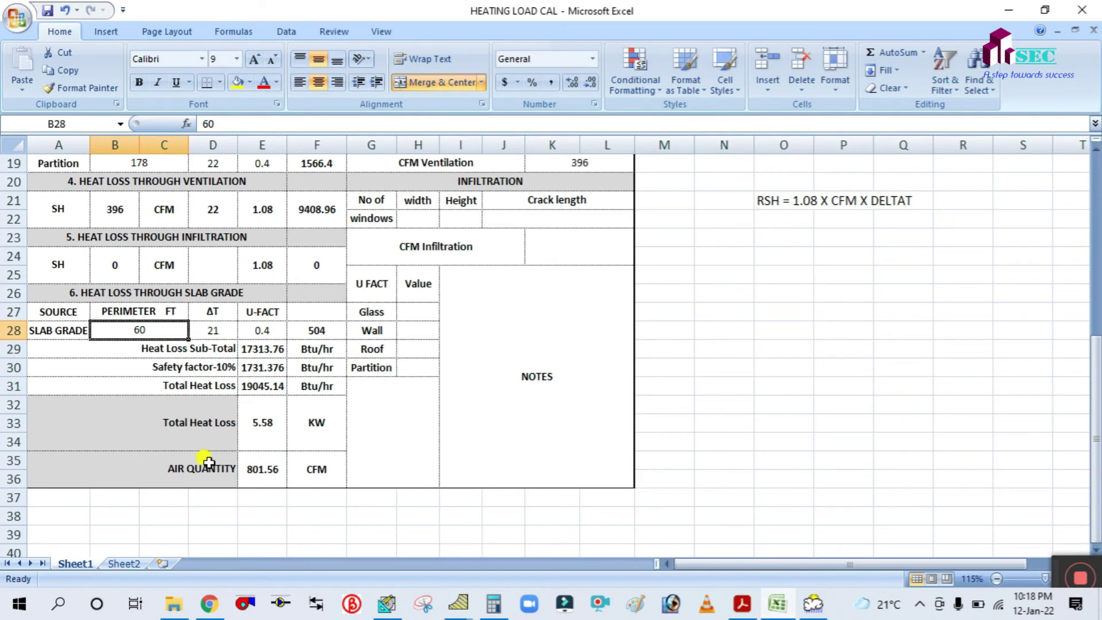
pyautogui.click(212, 330)
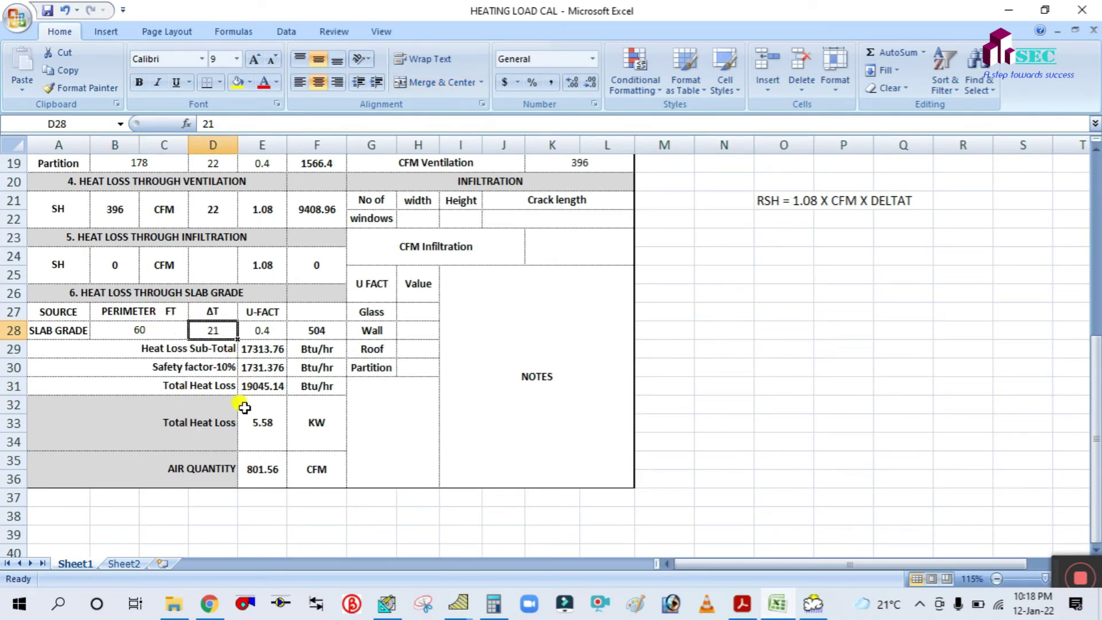
pyautogui.write('22')
pyautogui.click(507, 466)
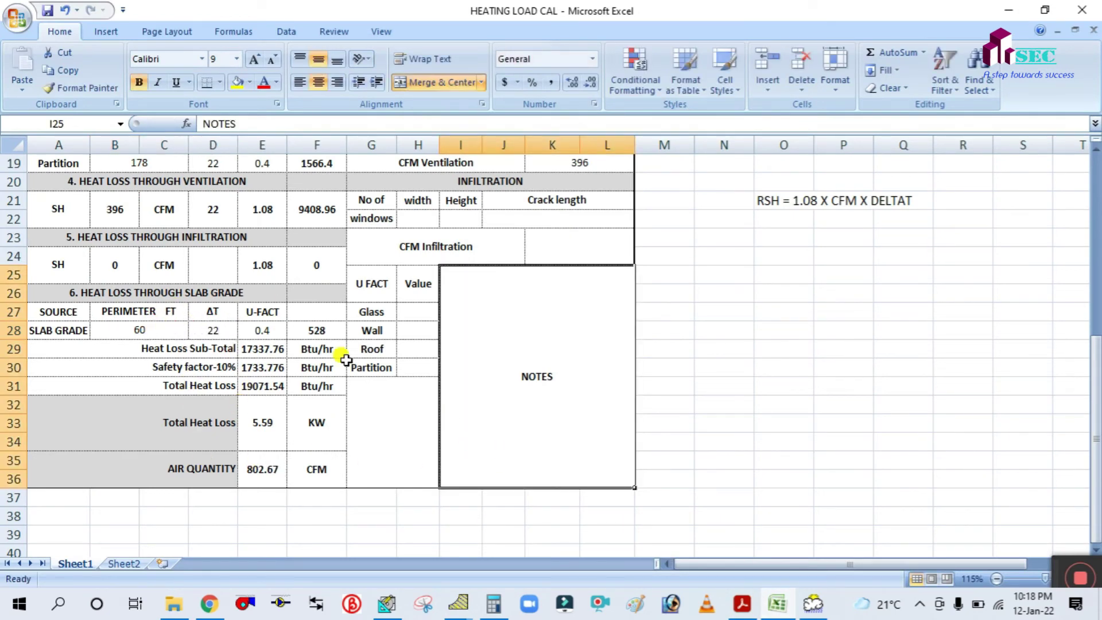
# Step: Inspect the slab grade heat loss formula in F28 without changing it
pyautogui.click(279, 328)
pyautogui.doubleClick(312, 330)
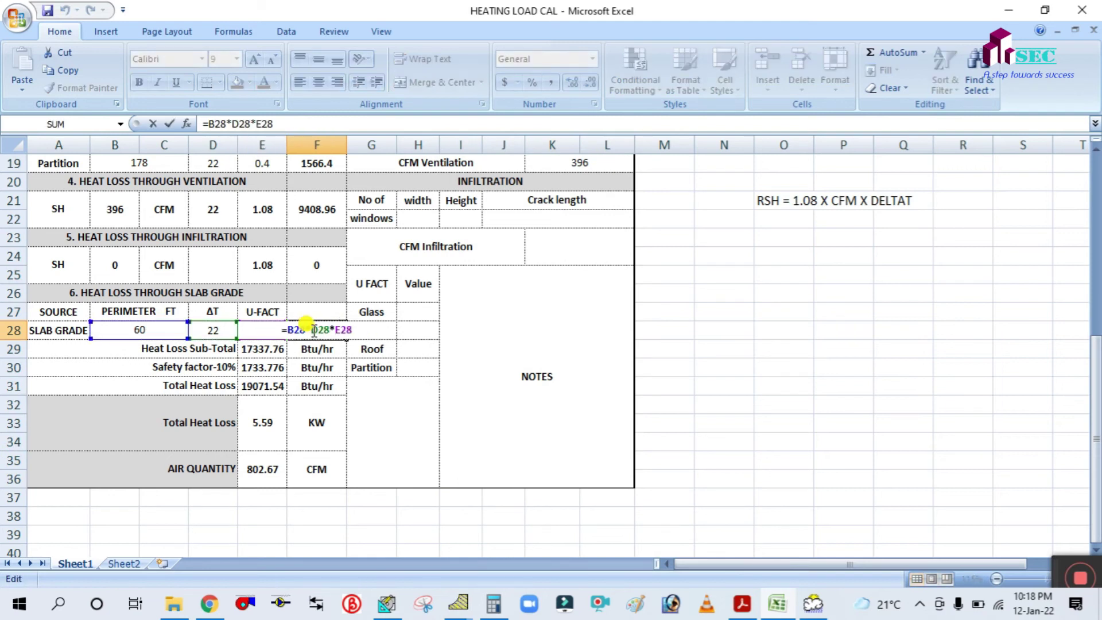
pyautogui.press('Escape')
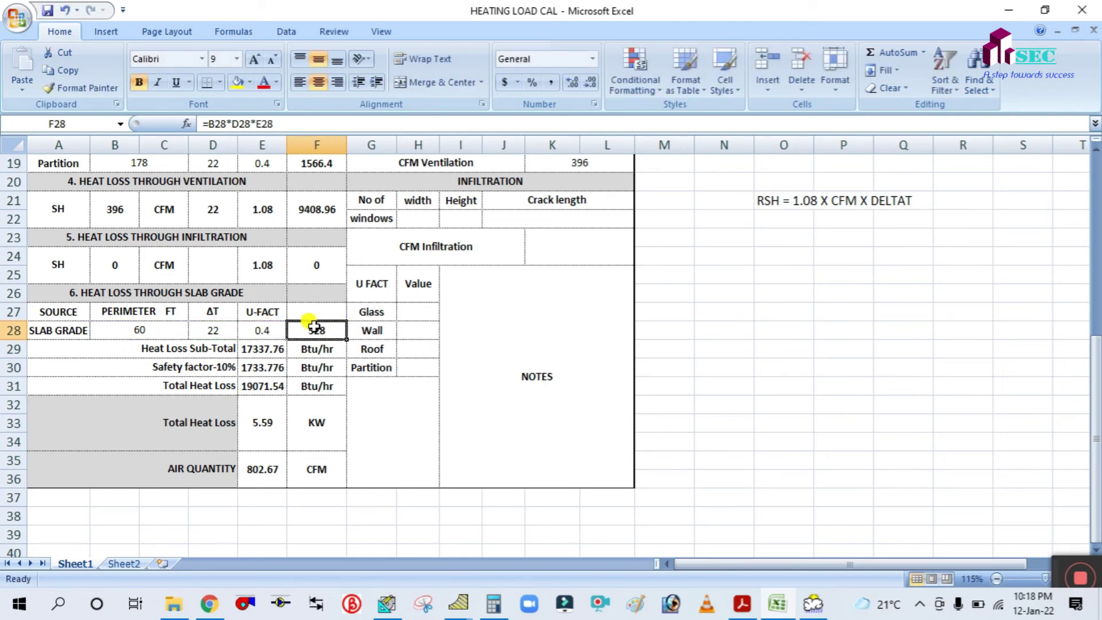
pyautogui.doubleClick(315, 329)
pyautogui.press('Escape')
pyautogui.click(404, 443)
# Step: Inspect the Heat Loss Sub-Total formula in E29 and review the glass, wall, partition, ventilation, infiltration and slab grade losses it adds up
pyautogui.scroll(1, 246, 348)
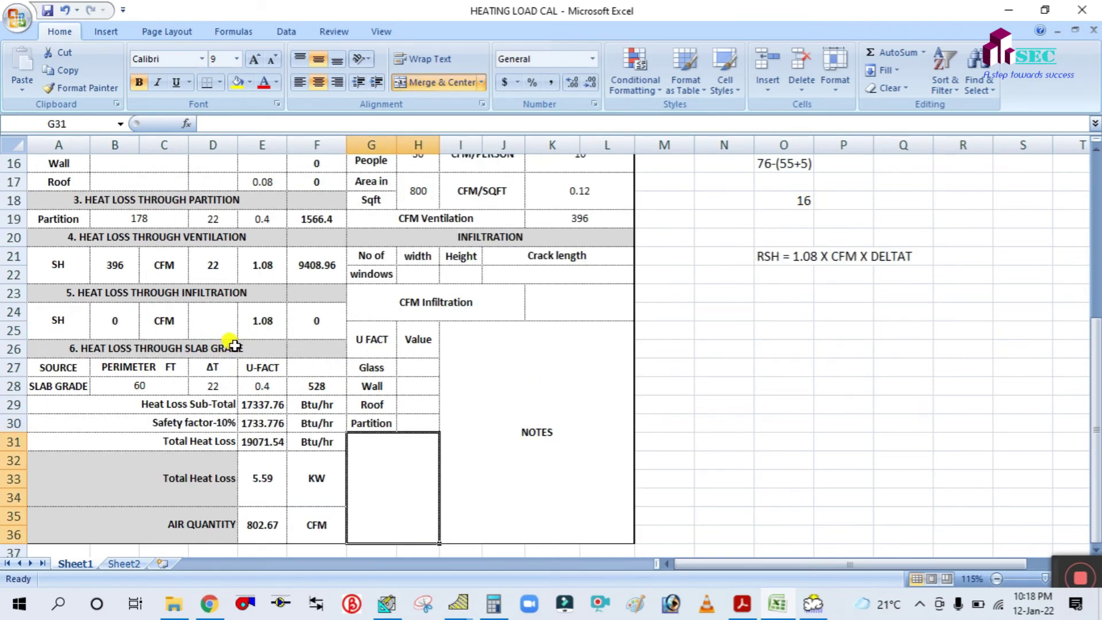
pyautogui.doubleClick(264, 405)
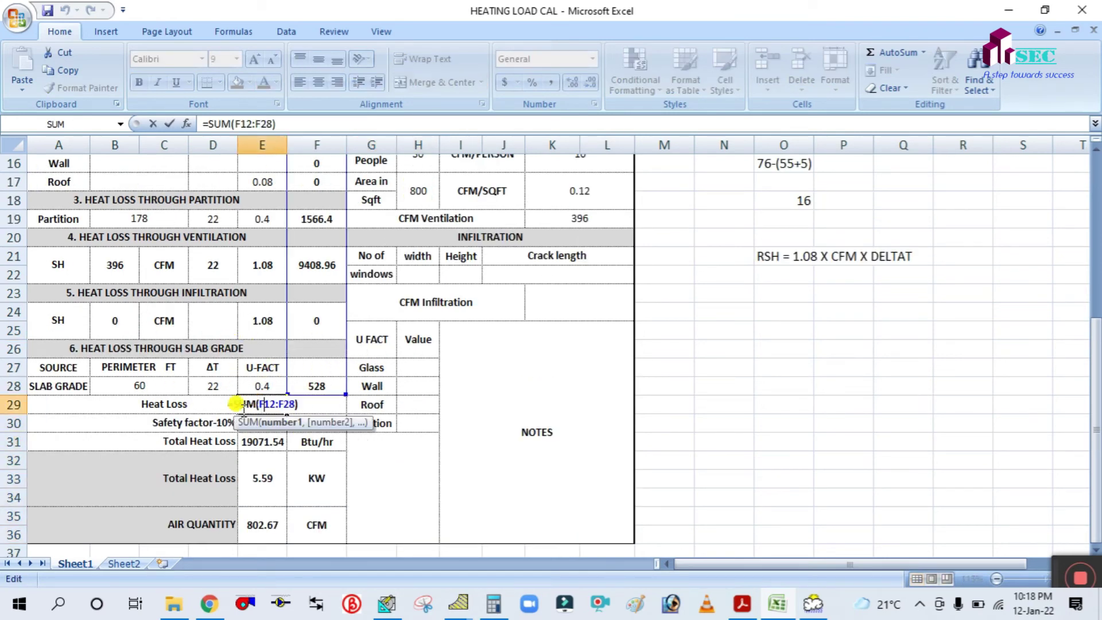
pyautogui.press('Escape')
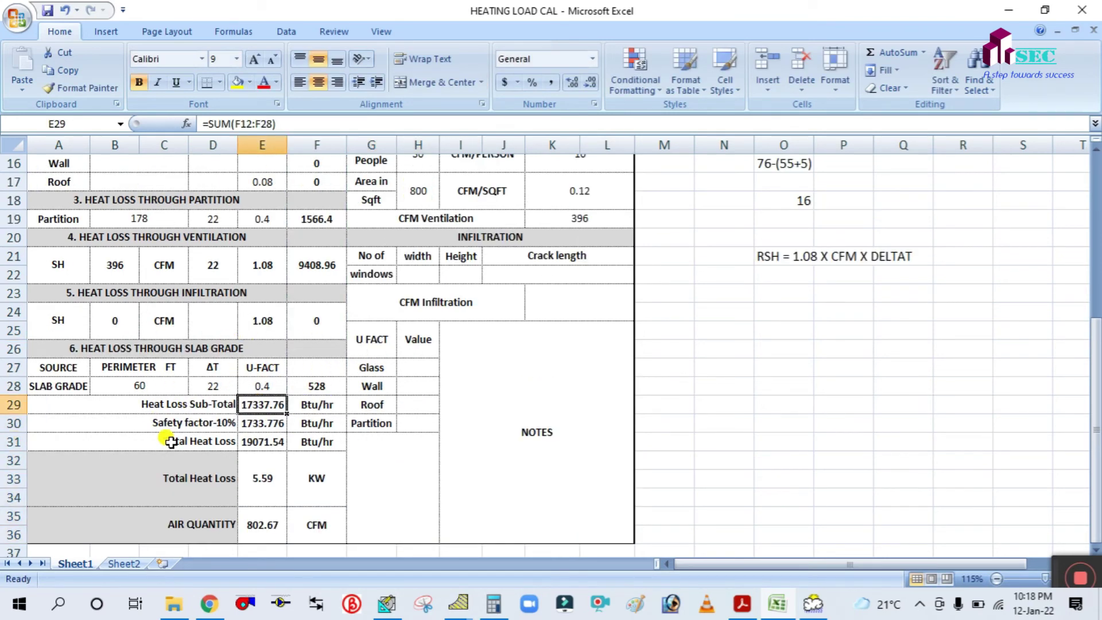
pyautogui.doubleClick(253, 404)
pyautogui.press('Escape')
pyautogui.scroll(4, 246, 397)
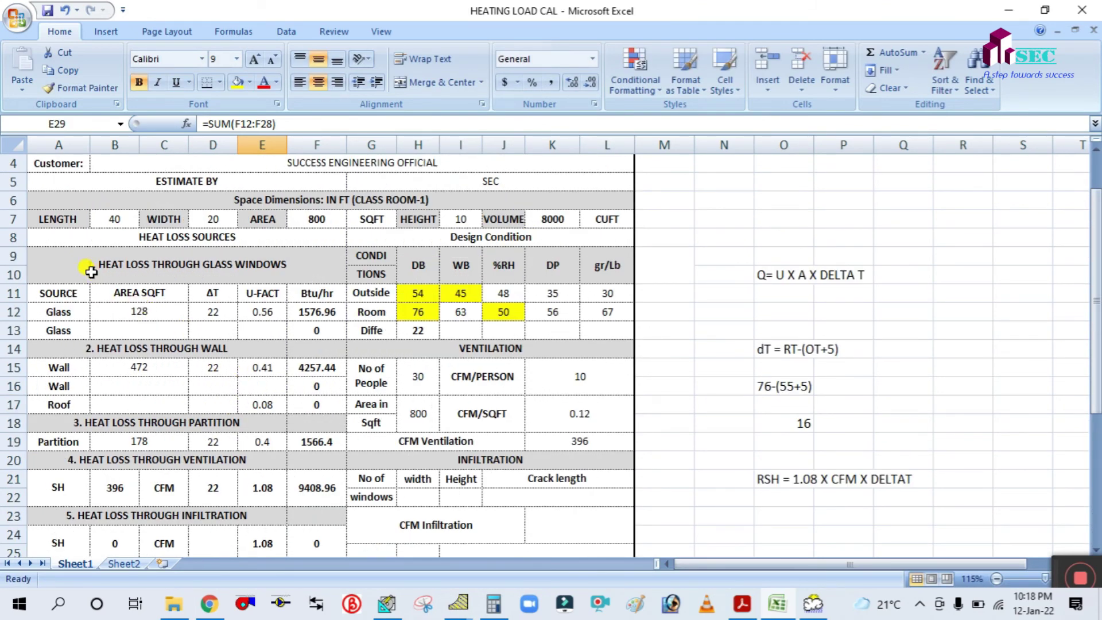
pyautogui.scroll(-1, 153, 358)
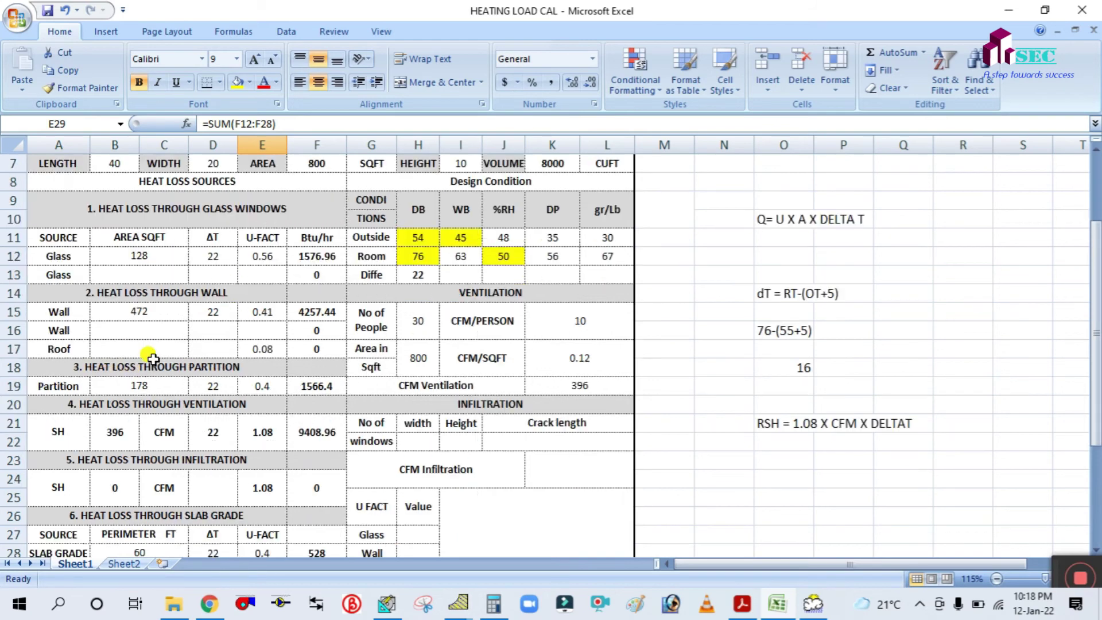
pyautogui.scroll(-1, 152, 359)
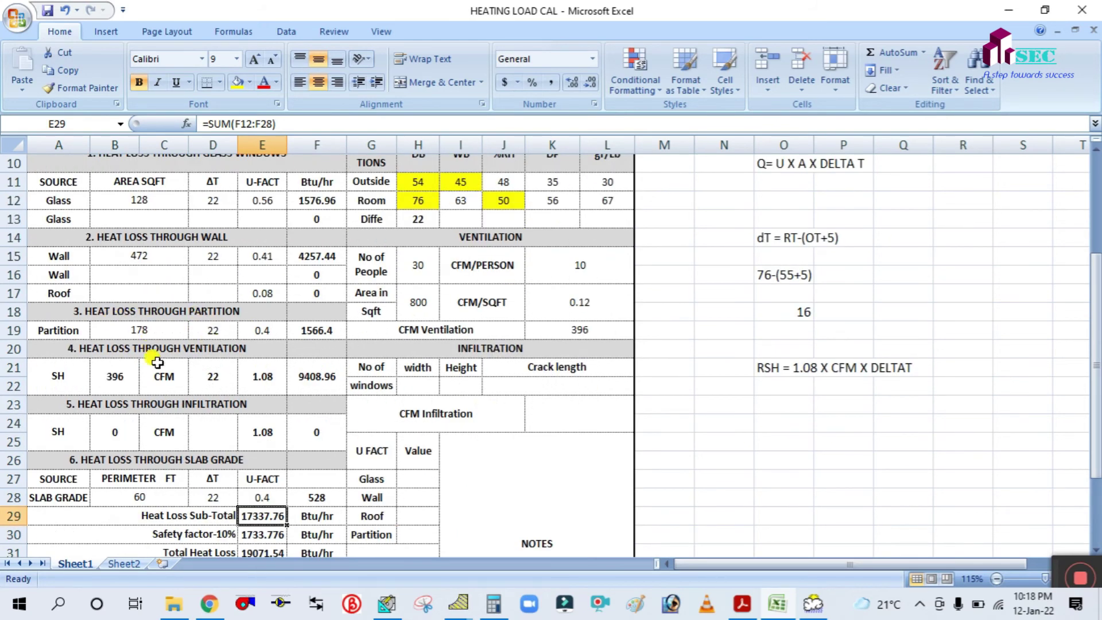
pyautogui.scroll(-1, 270, 377)
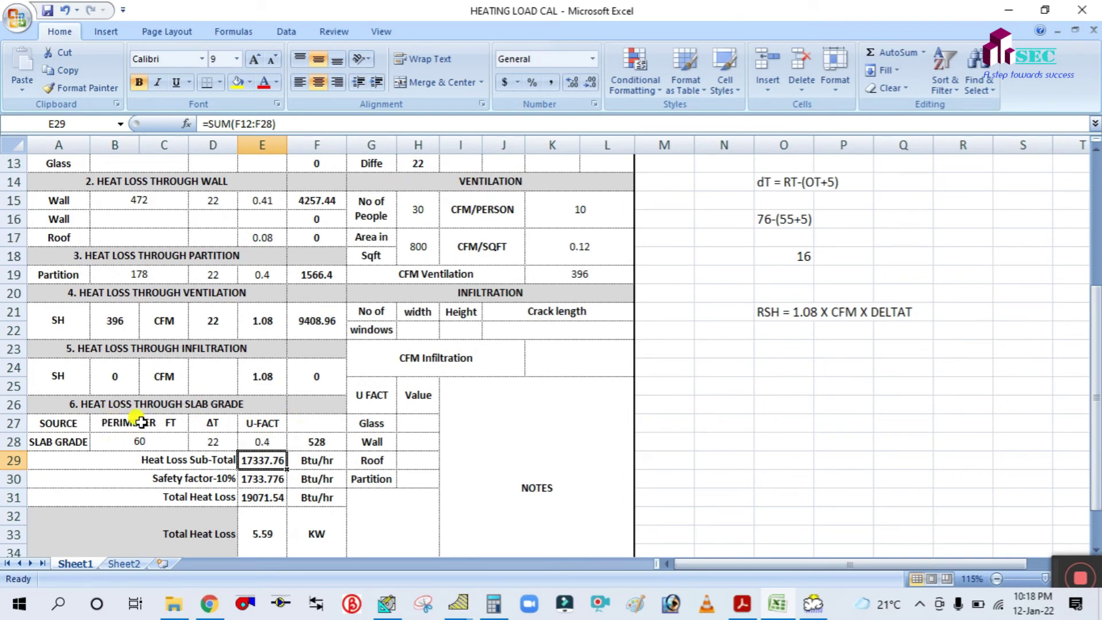
pyautogui.doubleClick(278, 460)
pyautogui.press('Escape')
# Step: Inspect the 10% safety factor formula in E30 without changing it
pyautogui.scroll(-1, 270, 471)
pyautogui.click(256, 426)
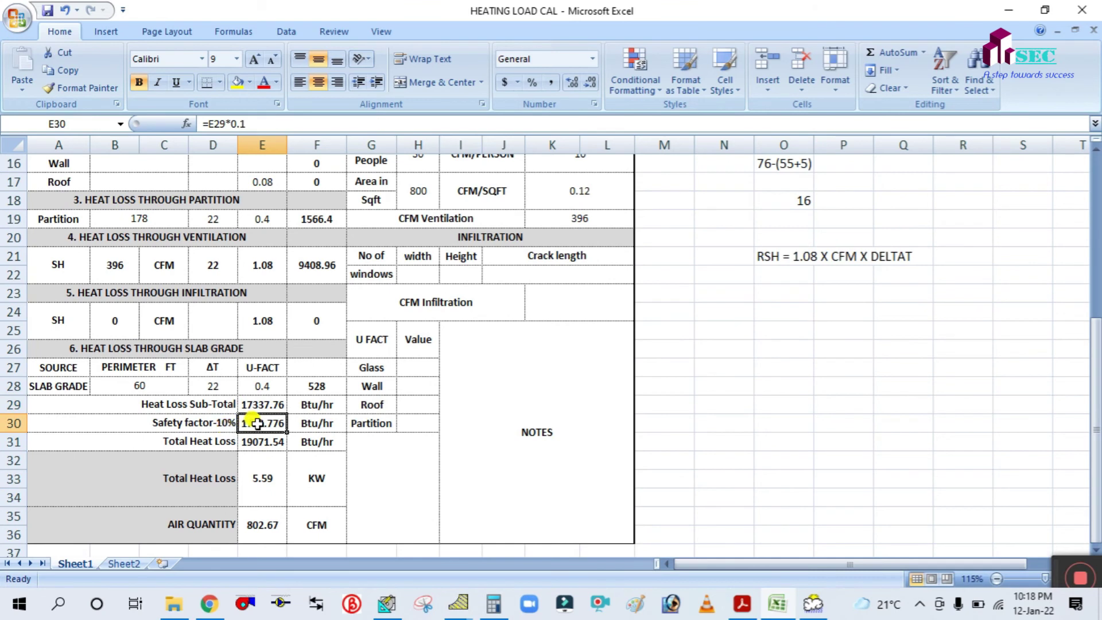
pyautogui.doubleClick(258, 423)
pyautogui.press('Escape')
# Step: Check how the Total Heat Loss formula in E31 combines the sub-total and the safety factor
pyautogui.click(266, 441)
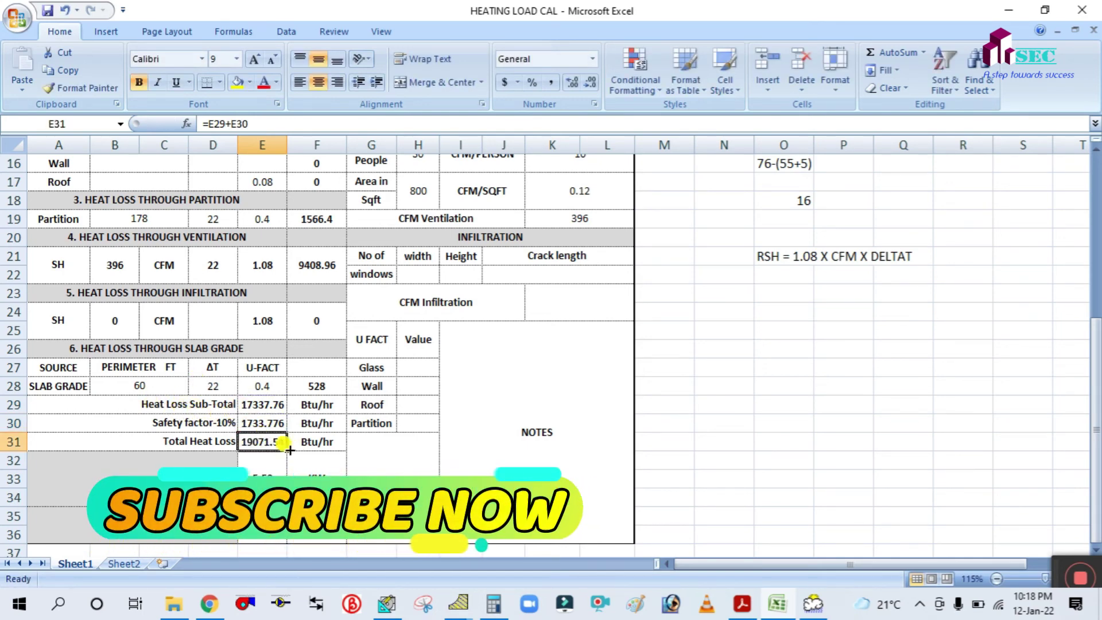
pyautogui.click(262, 404)
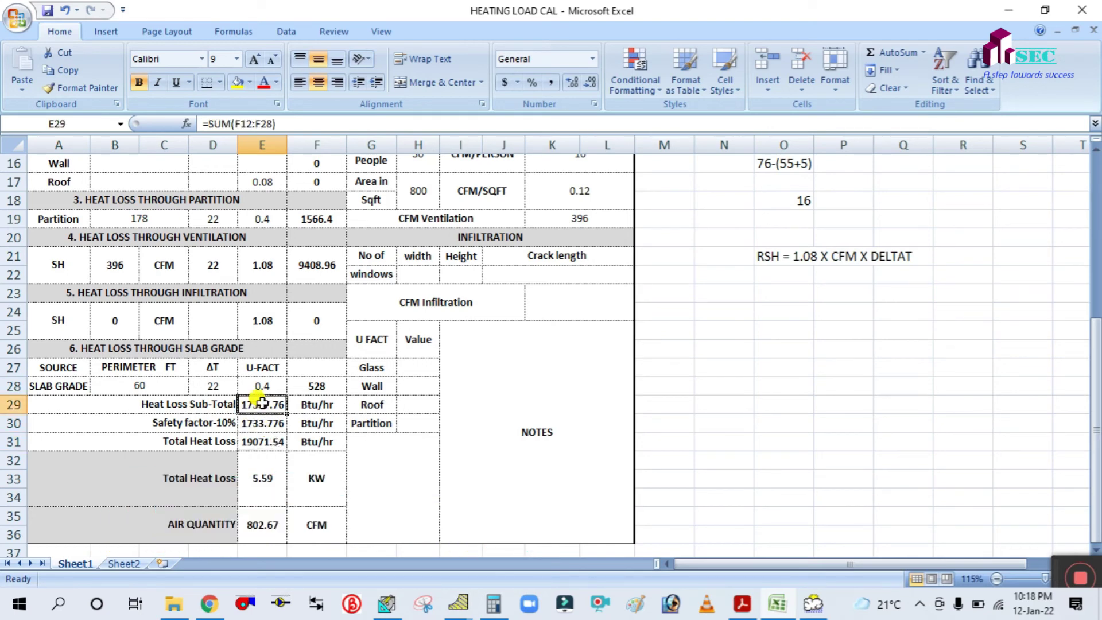
pyautogui.click(257, 425)
pyautogui.click(256, 440)
pyautogui.doubleClick(257, 440)
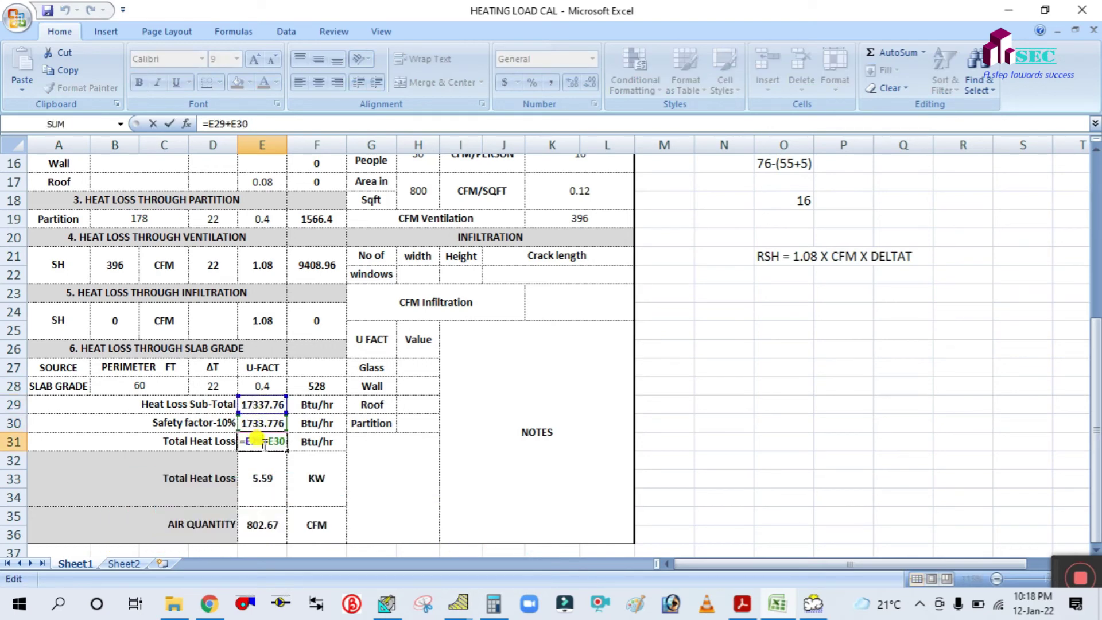
pyautogui.press('Escape')
# Step: Inspect the formula that converts the total heat loss from Btu/hr to KW, leaving it as it is
pyautogui.scroll(-1, 320, 467)
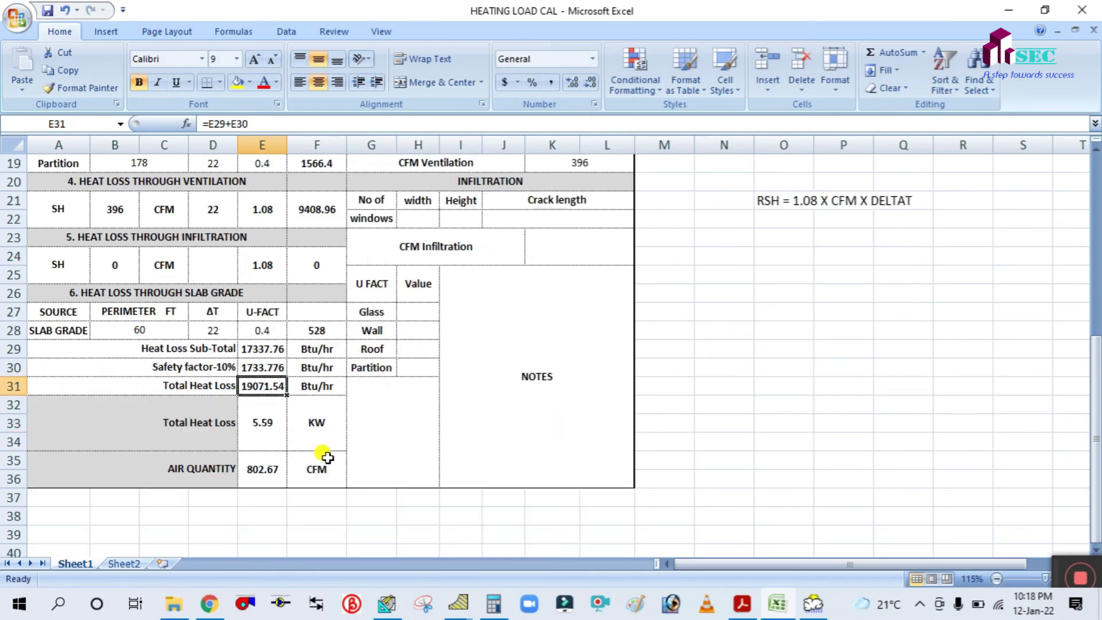
pyautogui.click(187, 425)
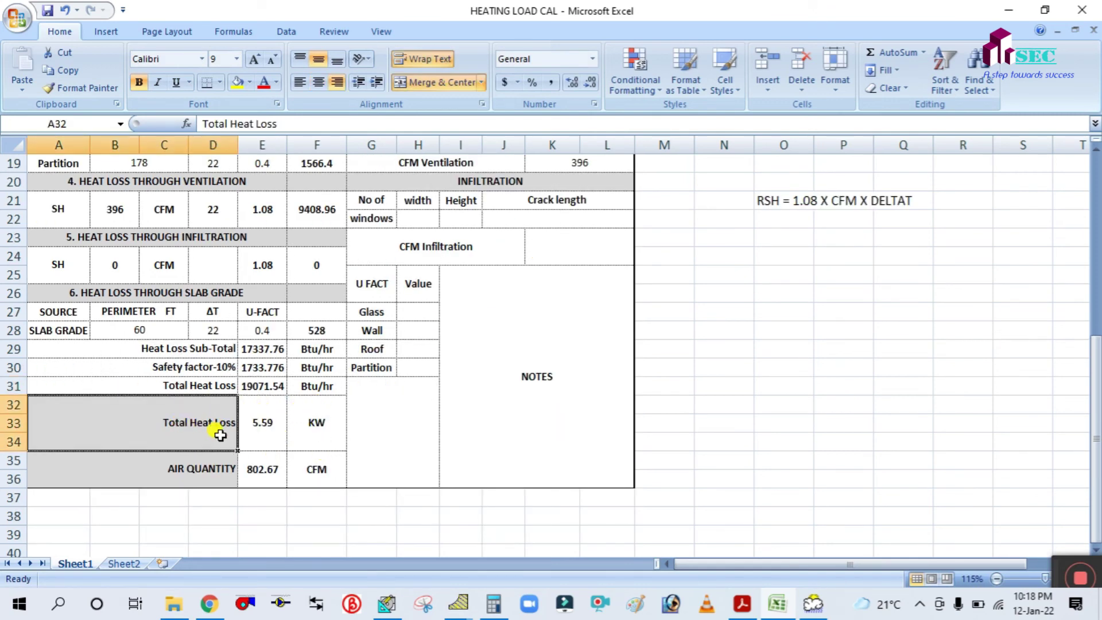
pyautogui.click(256, 423)
pyautogui.doubleClick(257, 423)
pyautogui.press('Escape')
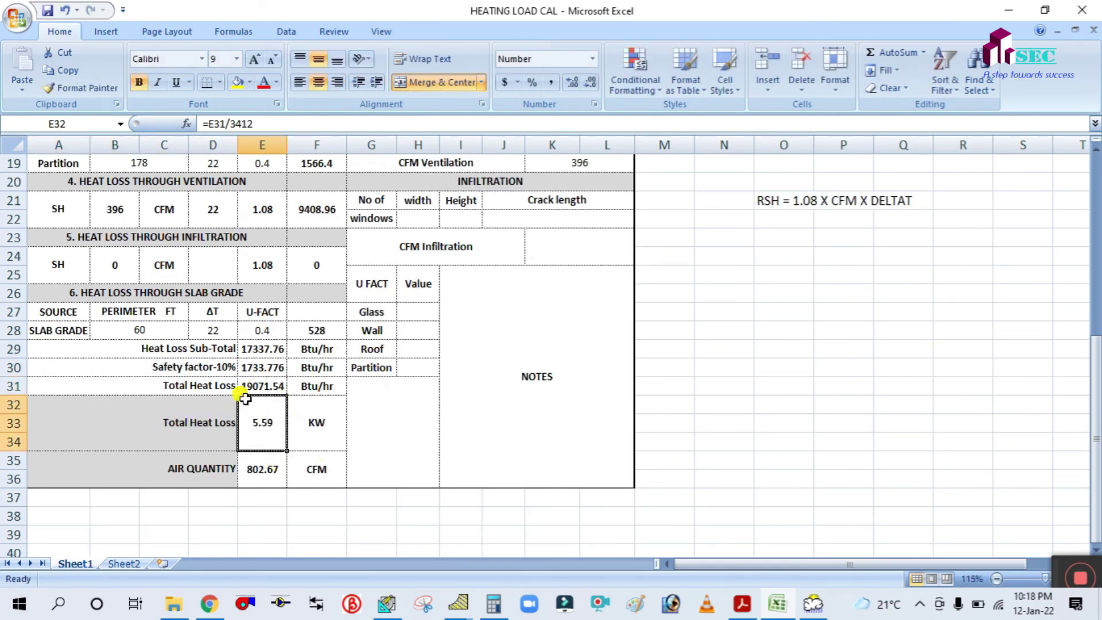
pyautogui.doubleClick(277, 423)
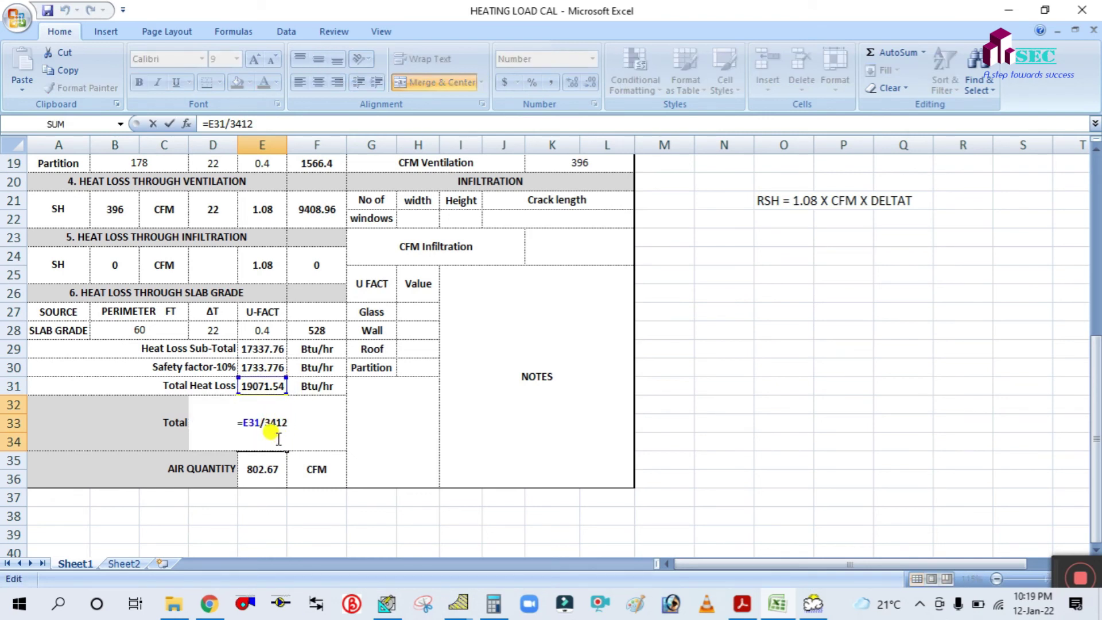
pyautogui.press('Escape')
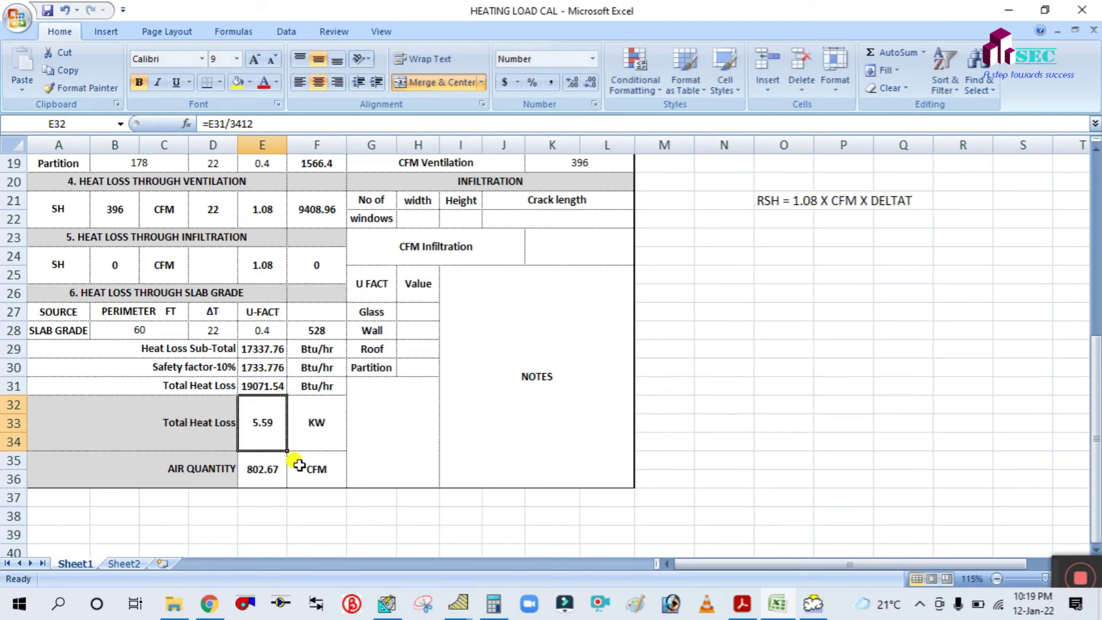
pyautogui.click(189, 440)
pyautogui.click(256, 426)
# Step: Inspect the AIR QUANTITY formula in E35 without changing it
pyautogui.doubleClick(255, 462)
pyautogui.press('Escape')
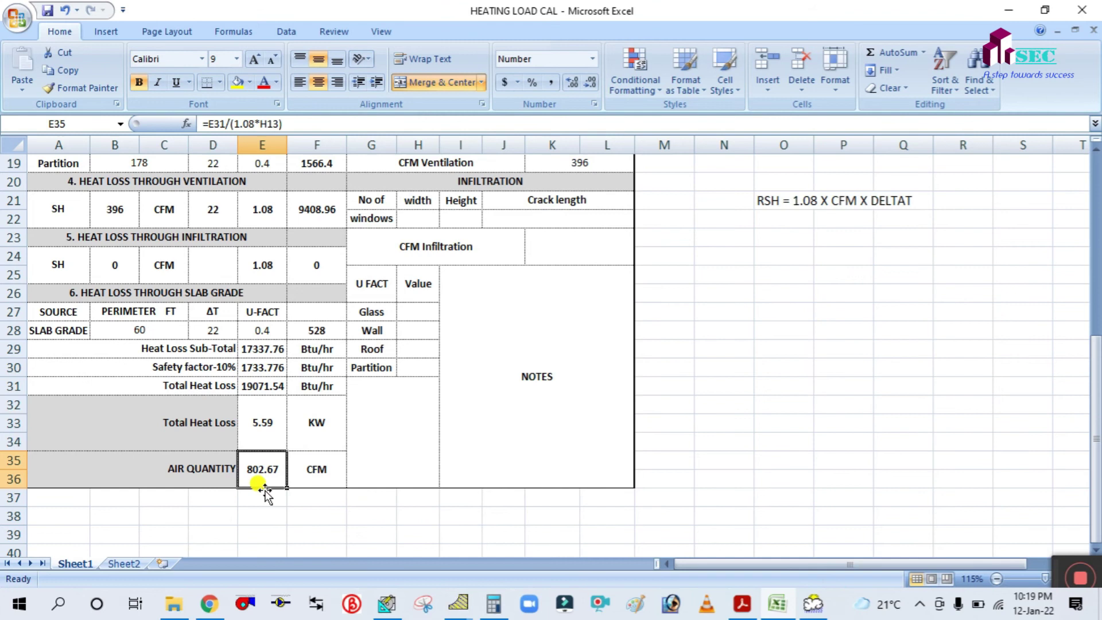
pyautogui.doubleClick(274, 456)
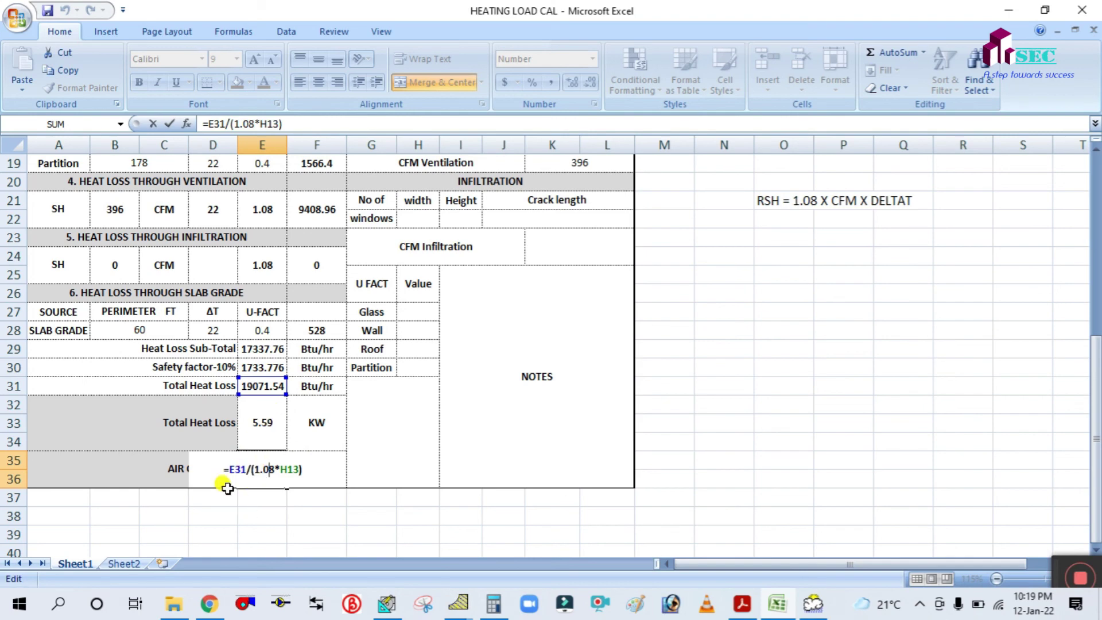
pyautogui.press('Escape')
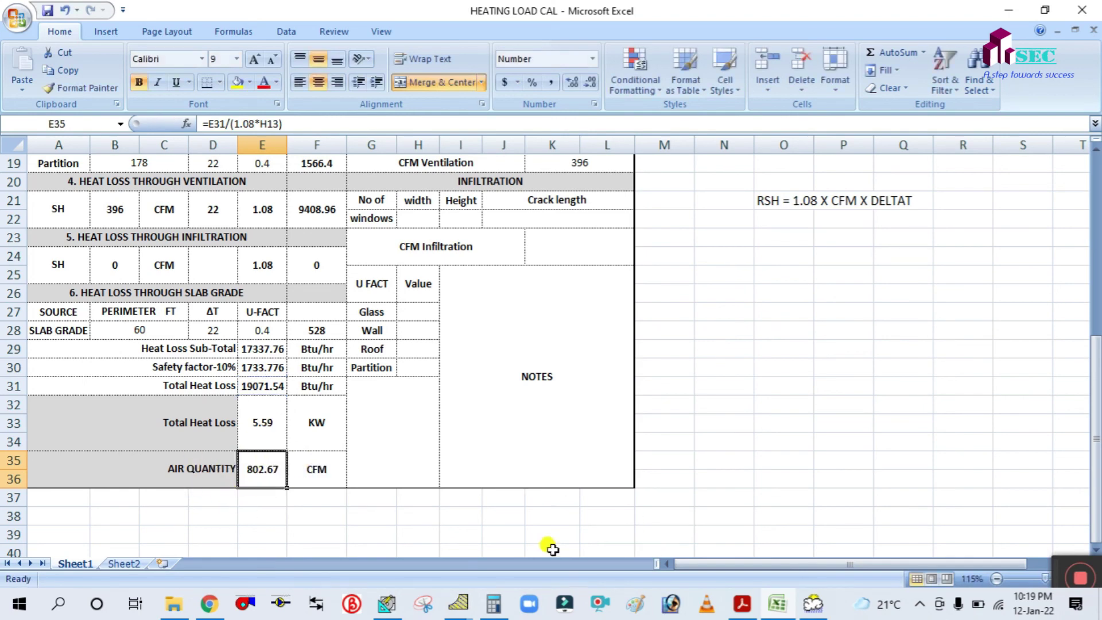
# Step: Compare with the CFM = RSH/1.08 x dT formula and its worked example on Sheet2
pyautogui.click(128, 564)
pyautogui.scroll(2, 630, 348)
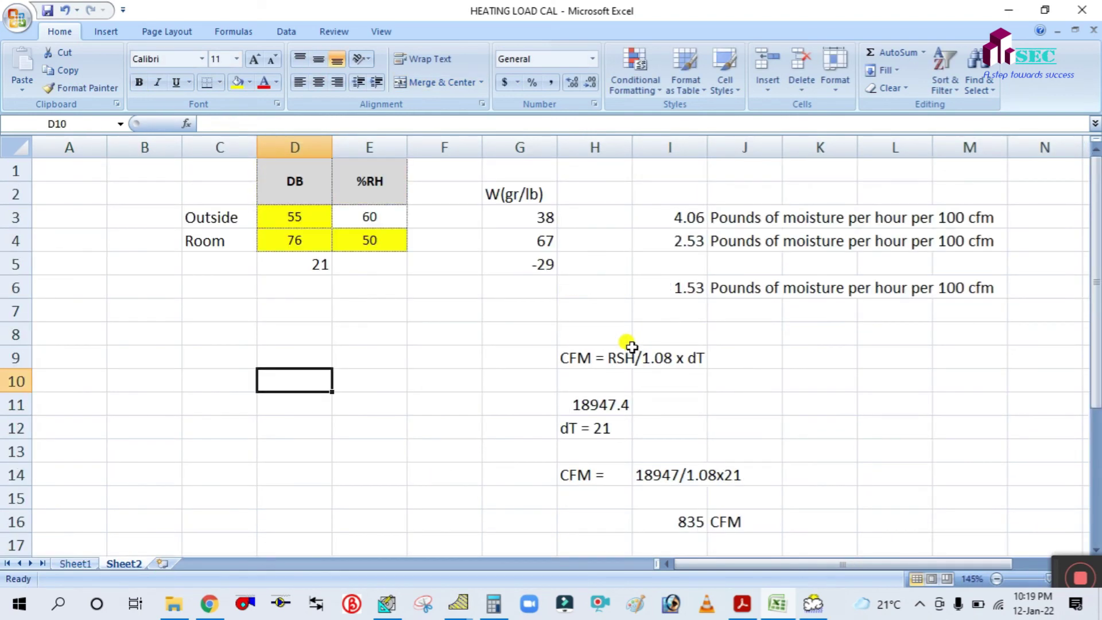
pyautogui.click(581, 353)
pyautogui.click(660, 401)
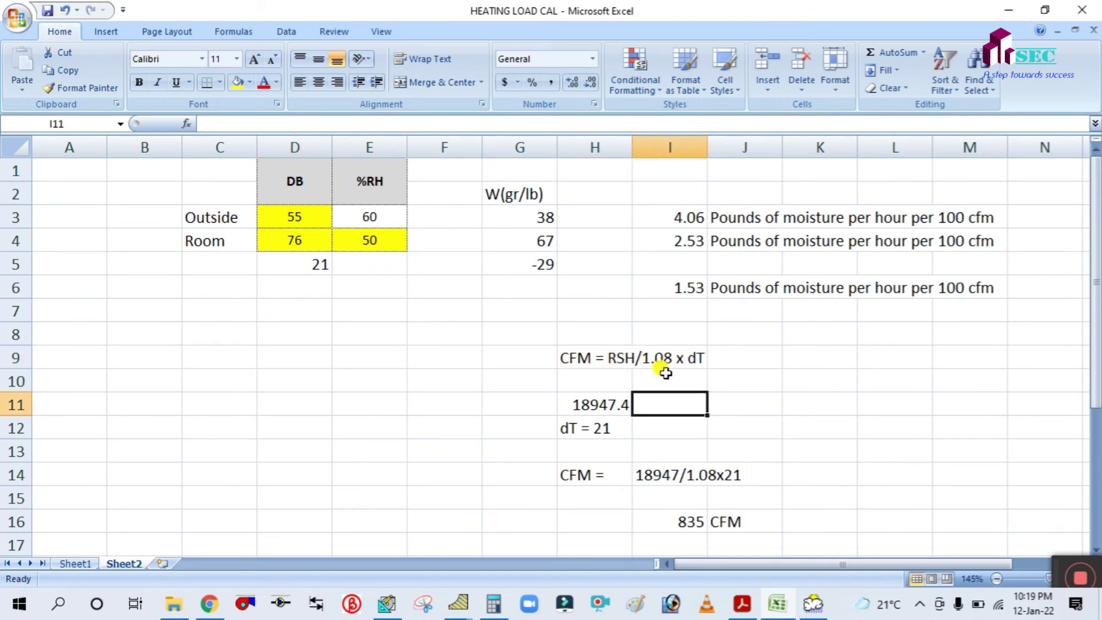
pyautogui.scroll(-2, 703, 365)
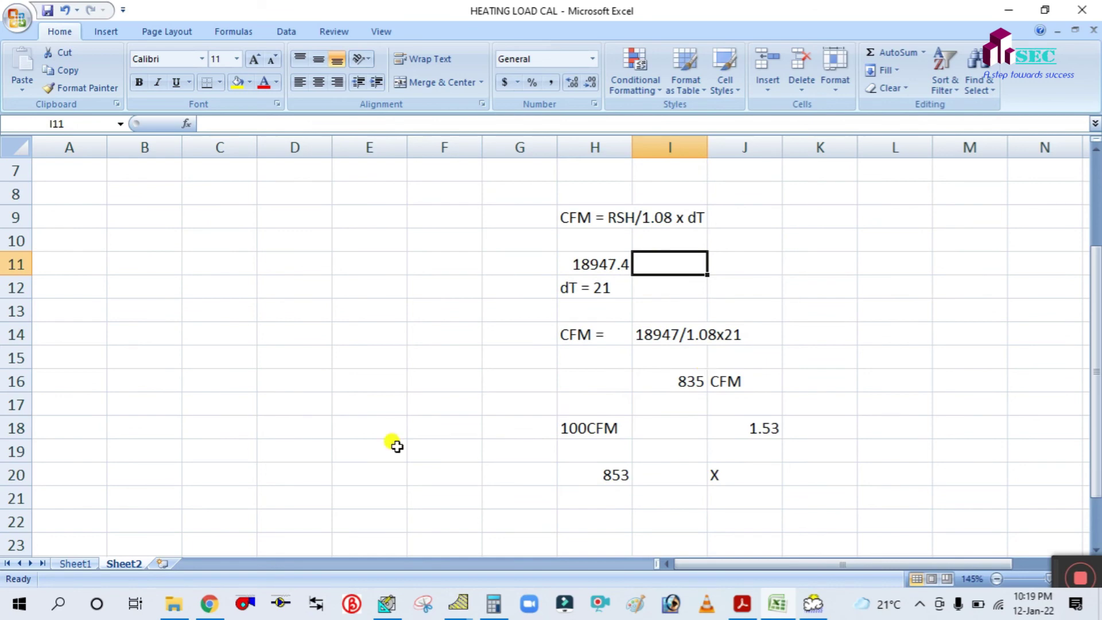
# Step: Return to Sheet1 and check the air quantity formula together with the DB temperature difference in H13 that it uses
pyautogui.click(75, 564)
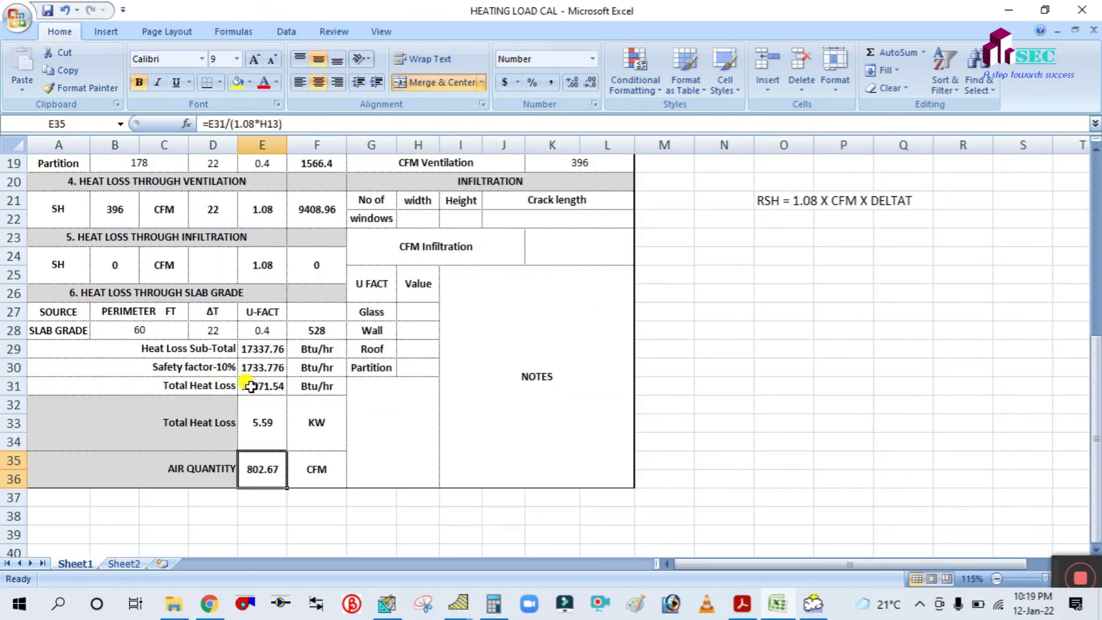
pyautogui.doubleClick(270, 466)
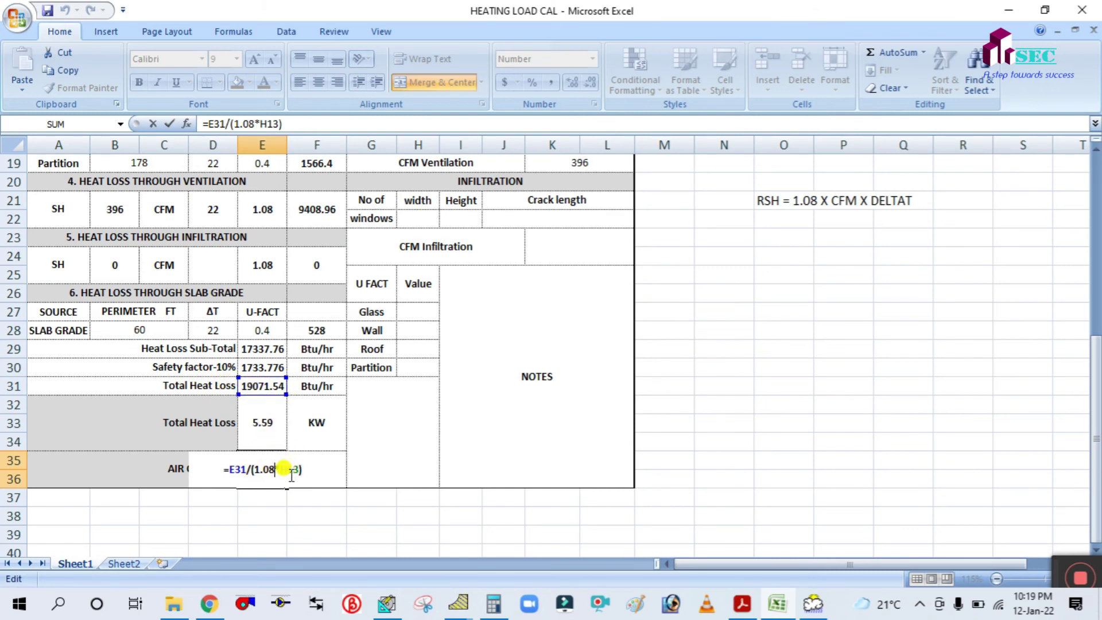
pyautogui.hotkey('ctrl', 'Return')
pyautogui.scroll(5, 417, 413)
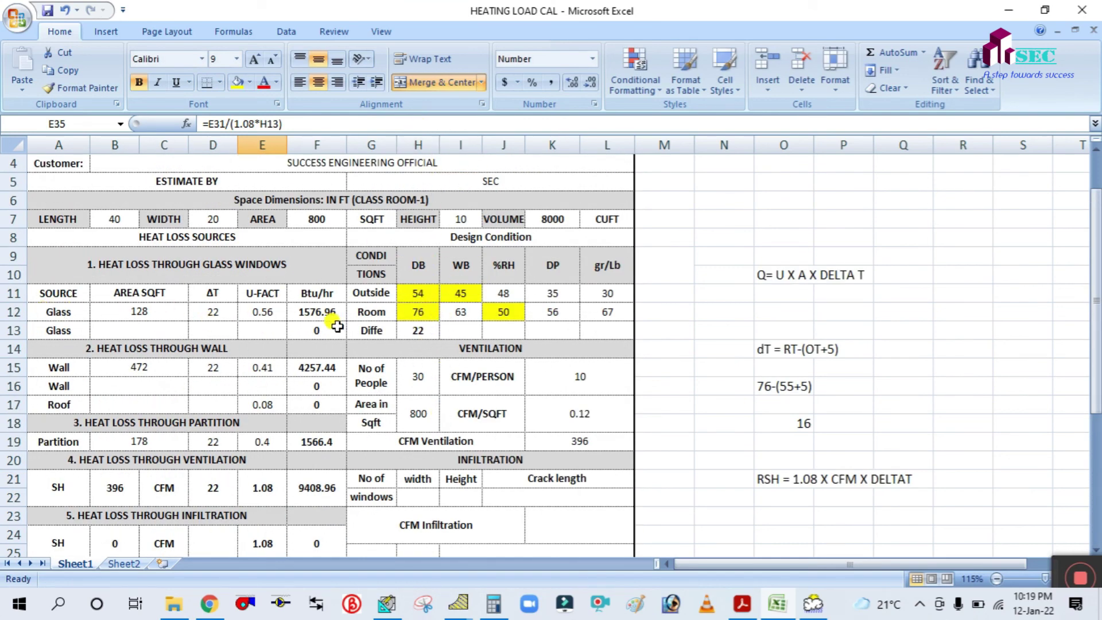
pyautogui.click(427, 331)
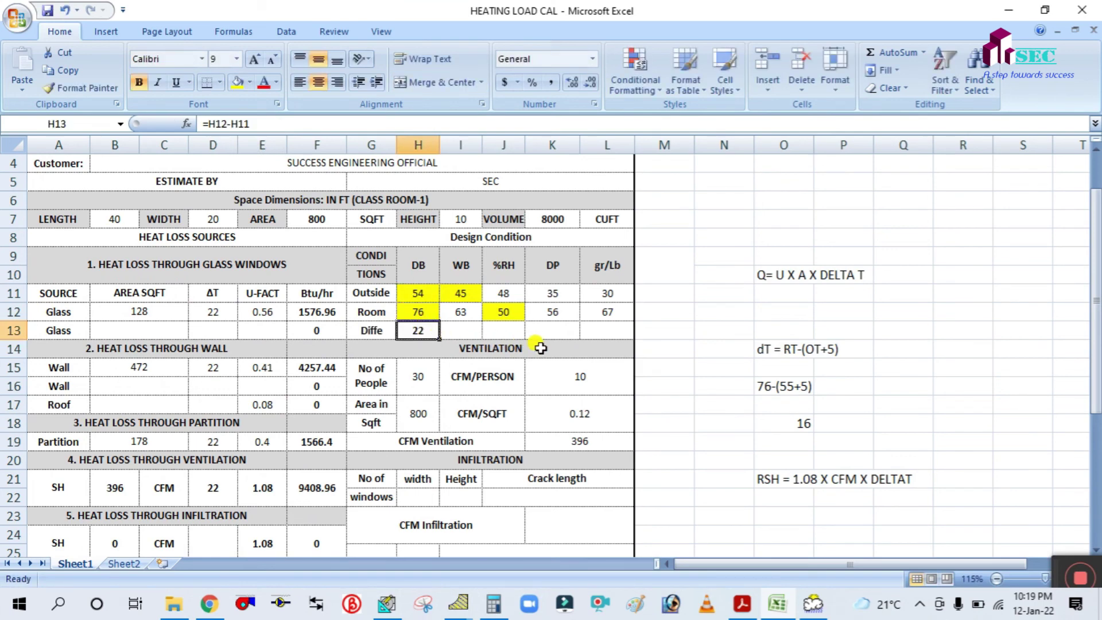
pyautogui.scroll(-4, 540, 347)
pyautogui.scroll(-2, 540, 347)
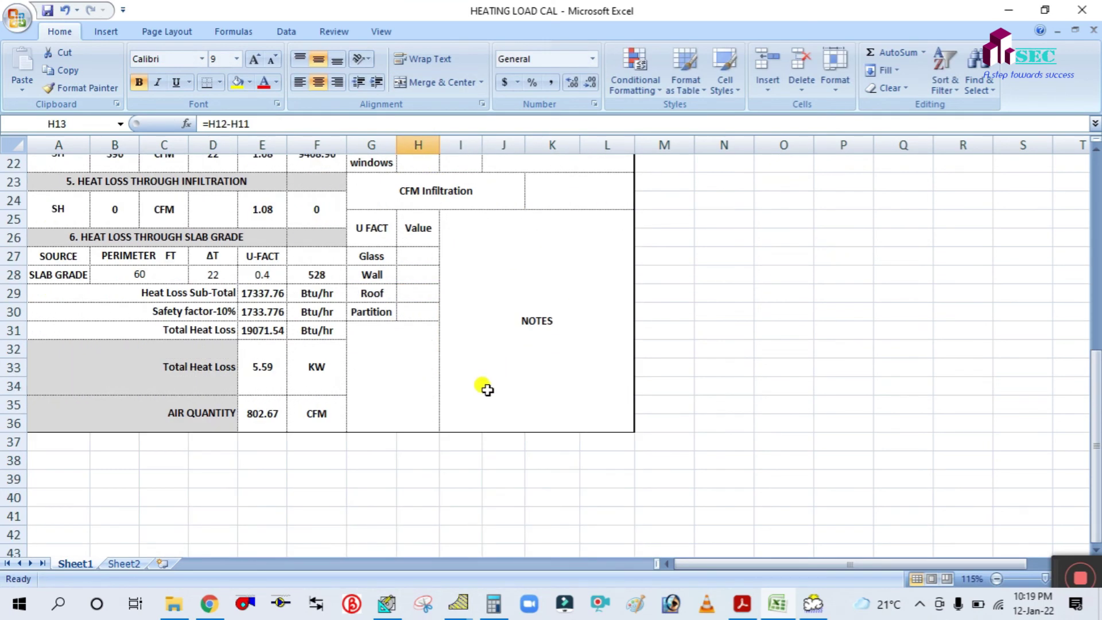
# Step: Examine the Total Heat Loss result in KW and its formula in E32 of the Class Room-1 calculation
pyautogui.scroll(1, 448, 399)
pyautogui.click(253, 437)
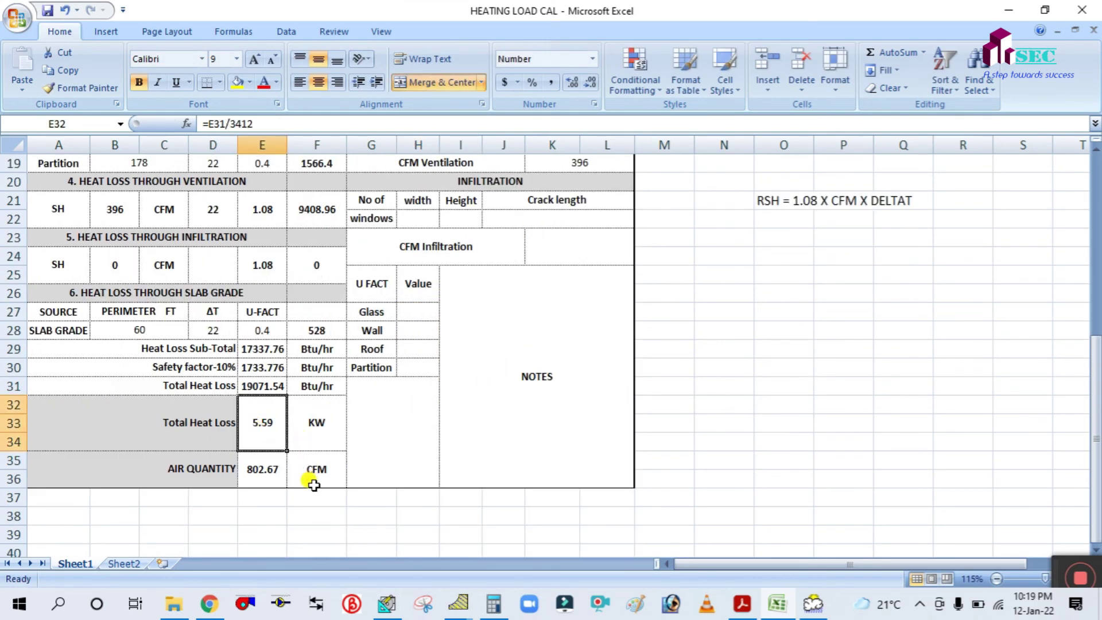
pyautogui.scroll(1, 314, 485)
pyautogui.scroll(-1, 306, 480)
pyautogui.click(373, 440)
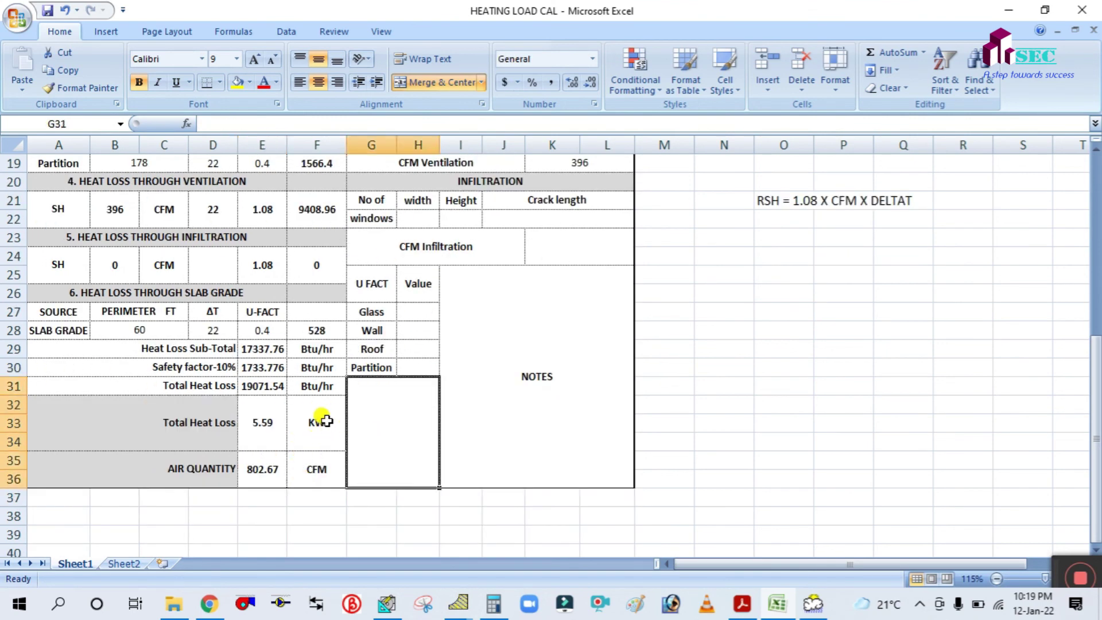
pyautogui.click(252, 422)
pyautogui.click(165, 423)
pyautogui.click(360, 429)
pyautogui.moveTo(265, 428); pyautogui.dragTo(304, 427)
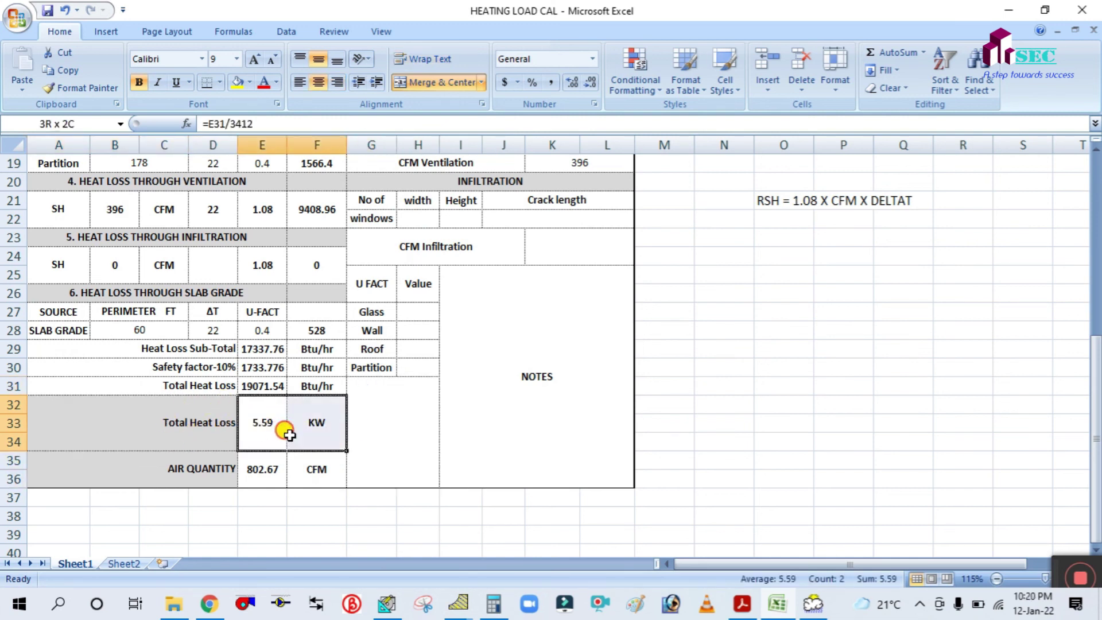
# Step: Switch to DWG.pdf in Acrobat Reader to compare the Class Room-1 floor plan with the KW total in E32, ending back in Excel
pyautogui.click(739, 602)
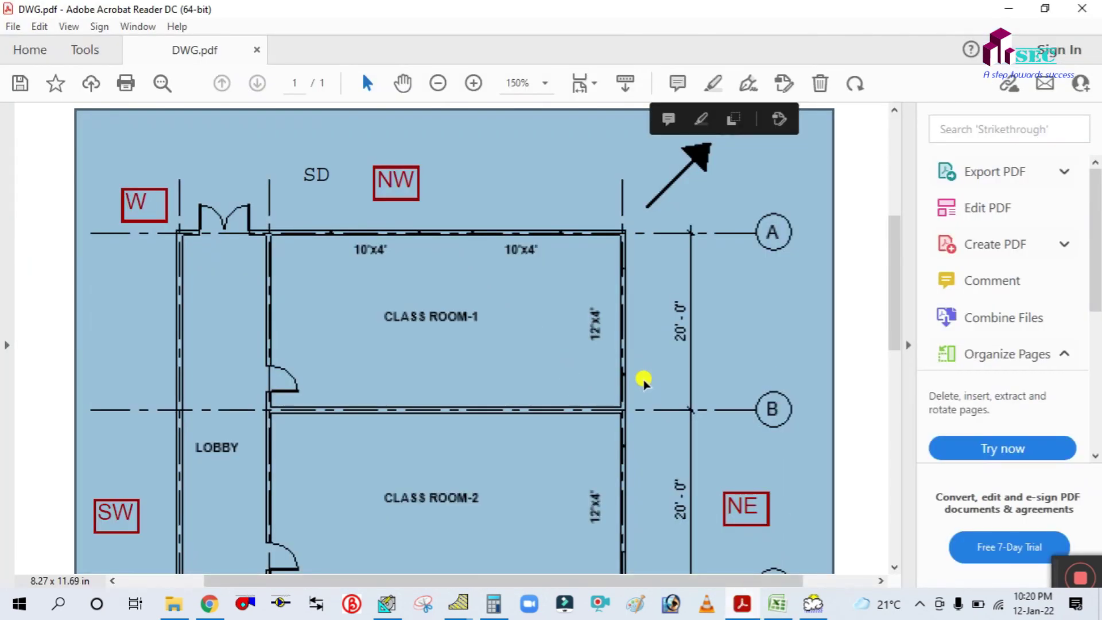
pyautogui.click(712, 399)
pyautogui.click(775, 603)
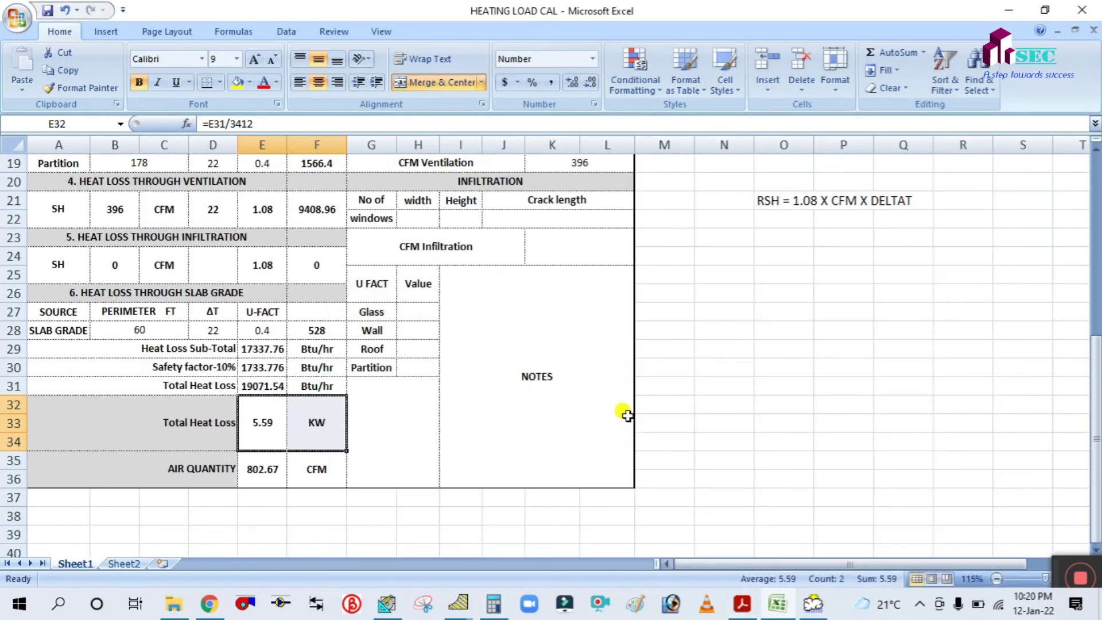
pyautogui.click(266, 423)
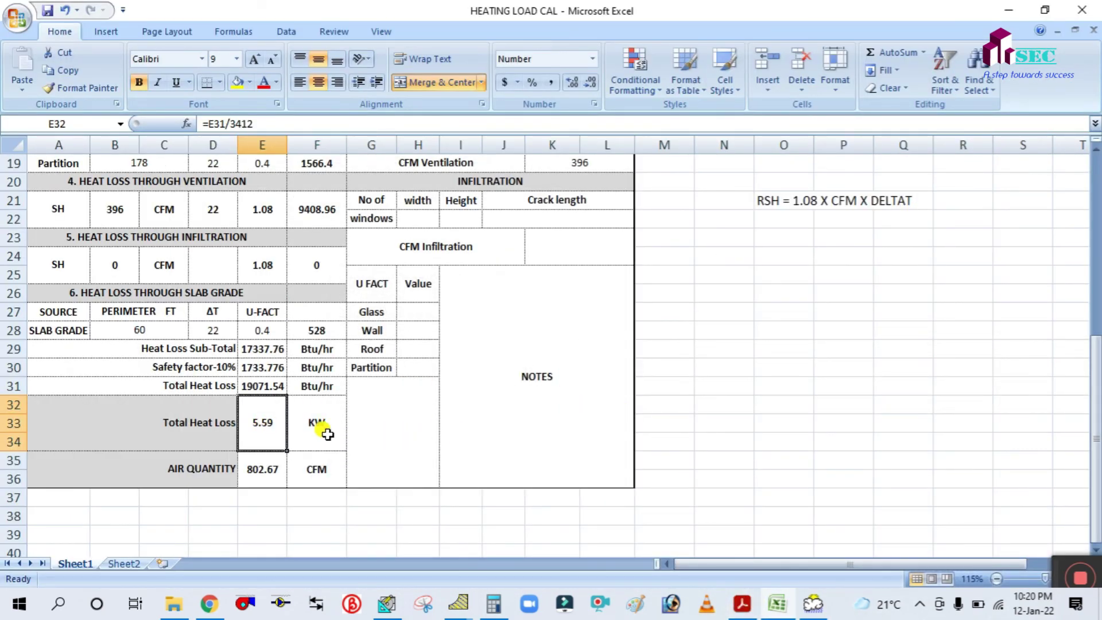
pyautogui.click(742, 604)
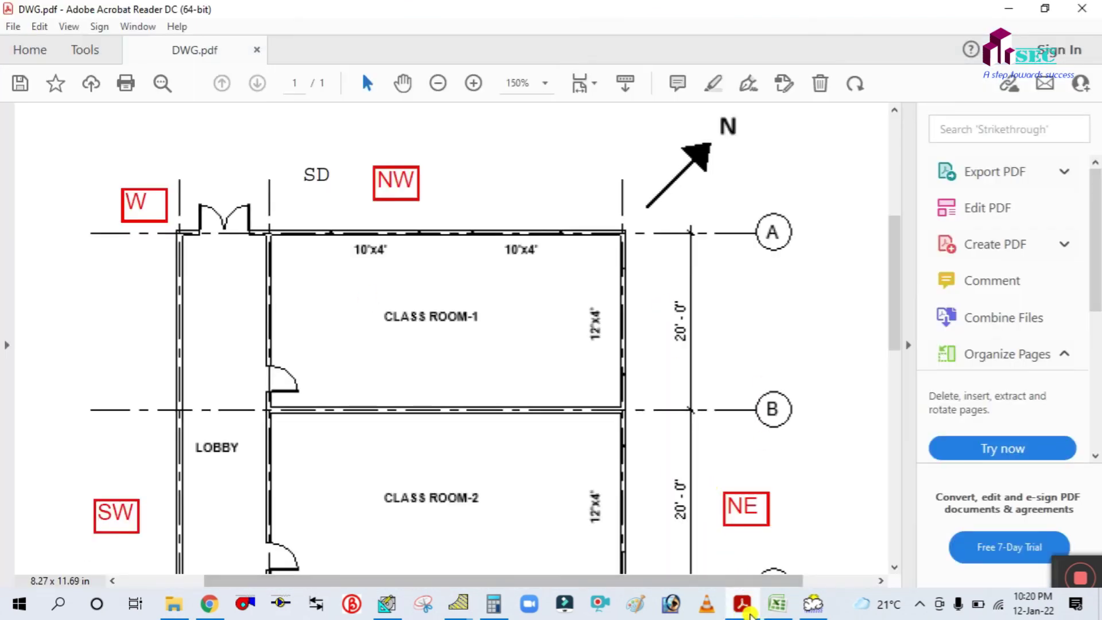
pyautogui.click(778, 604)
# Step: Review the whole winter heat loss sheet, from the space dimensions and design conditions down to the total heat loss and air quantity
pyautogui.scroll(3, 502, 444)
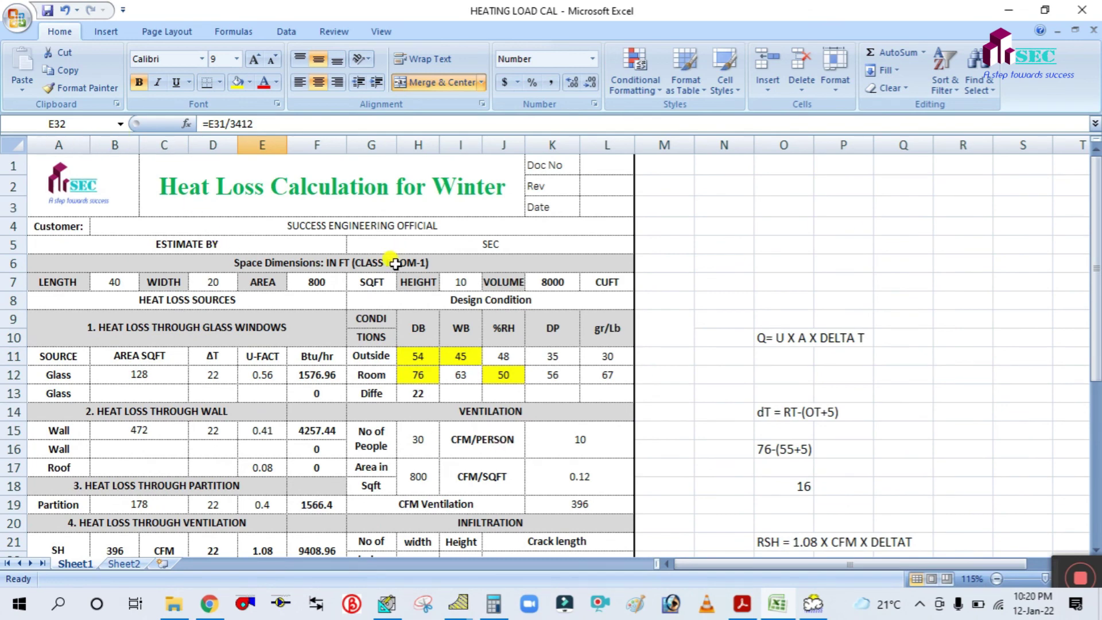
pyautogui.scroll(-4, 395, 264)
pyautogui.scroll(-2, 442, 389)
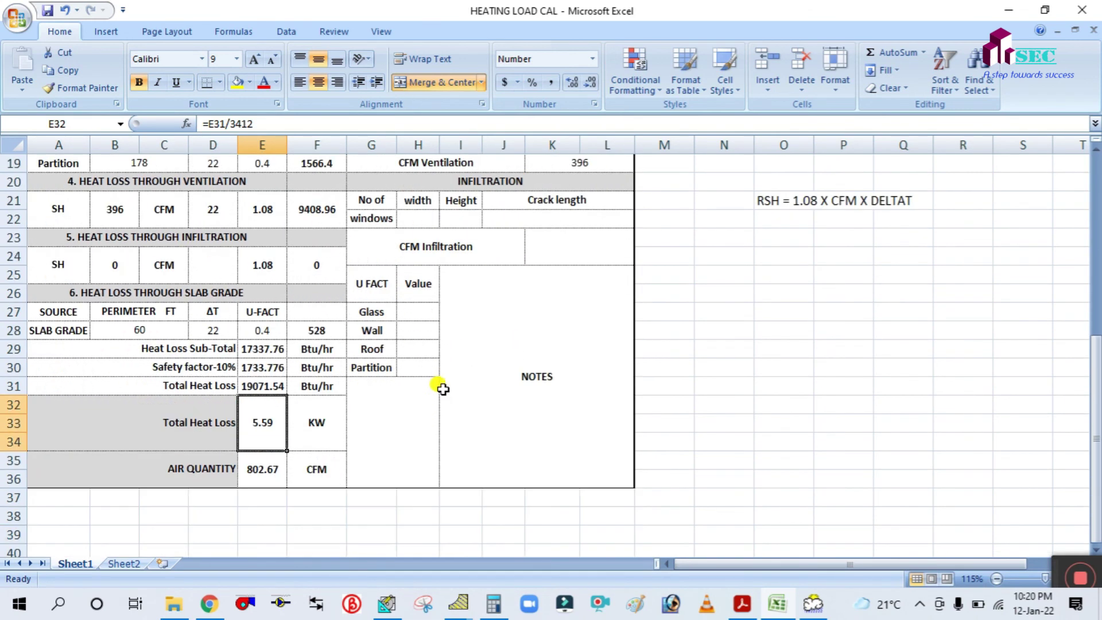
pyautogui.scroll(6, 440, 393)
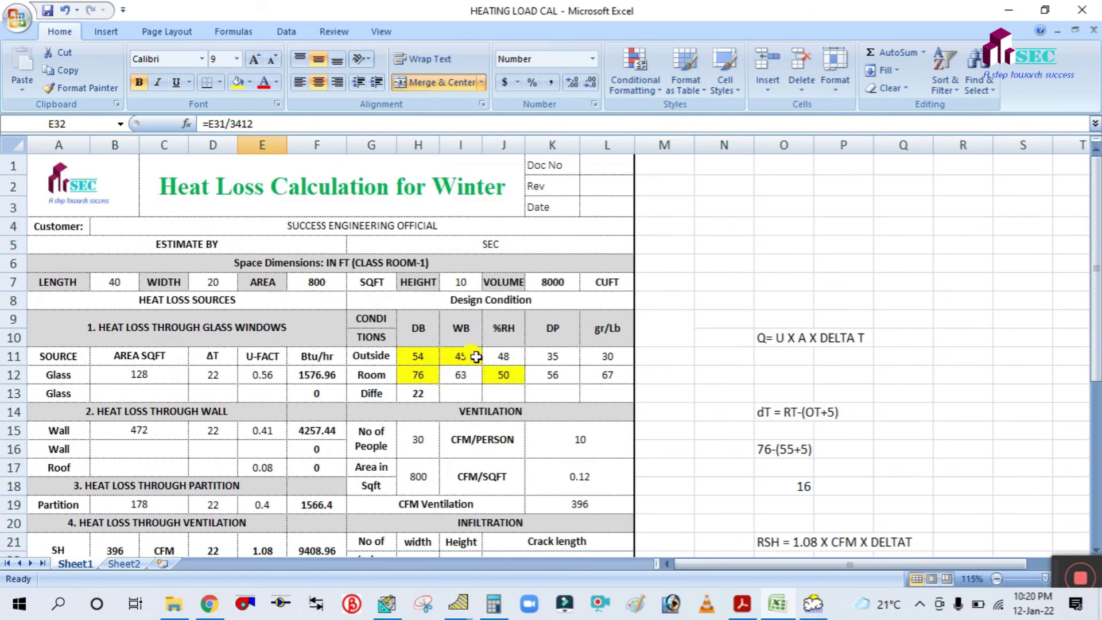
pyautogui.scroll(-6, 477, 357)
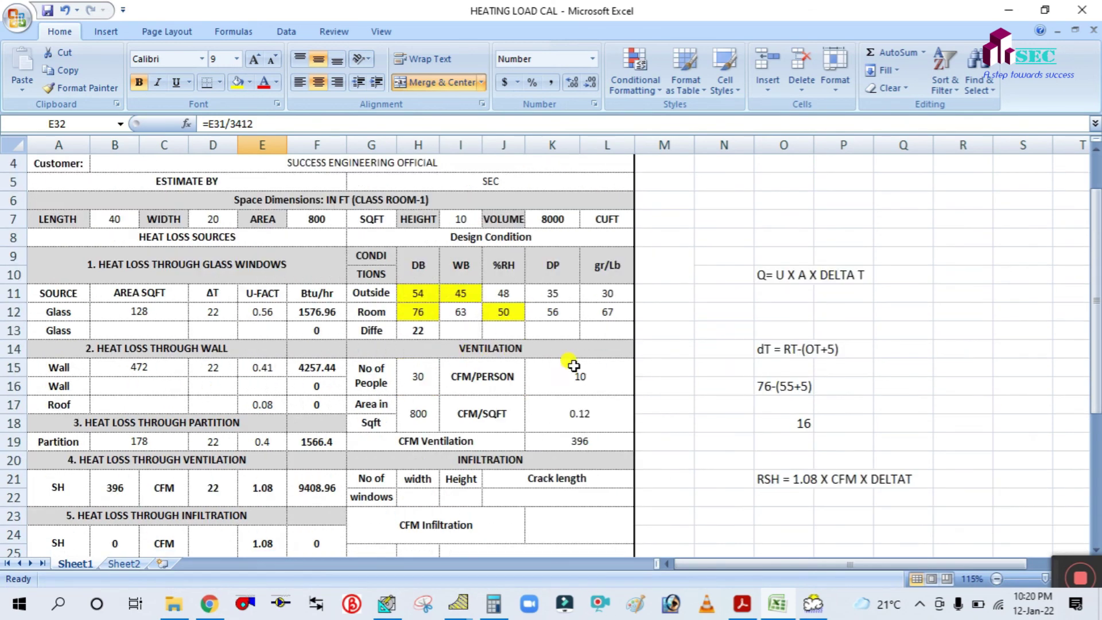
pyautogui.scroll(-2, 577, 366)
pyautogui.scroll(8, 577, 365)
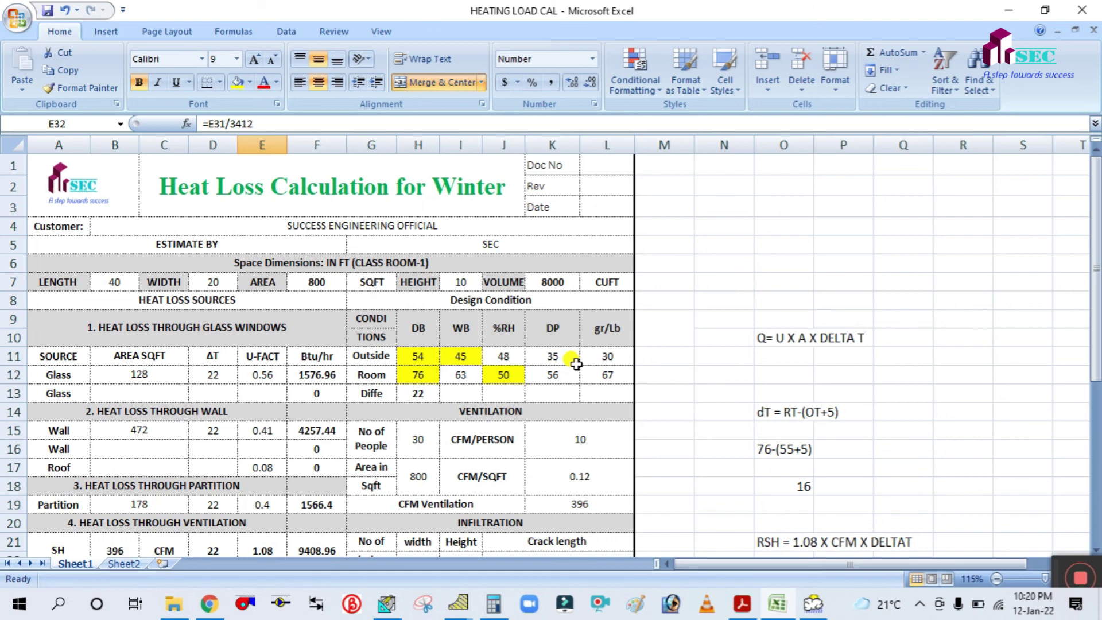
pyautogui.scroll(-9, 660, 350)
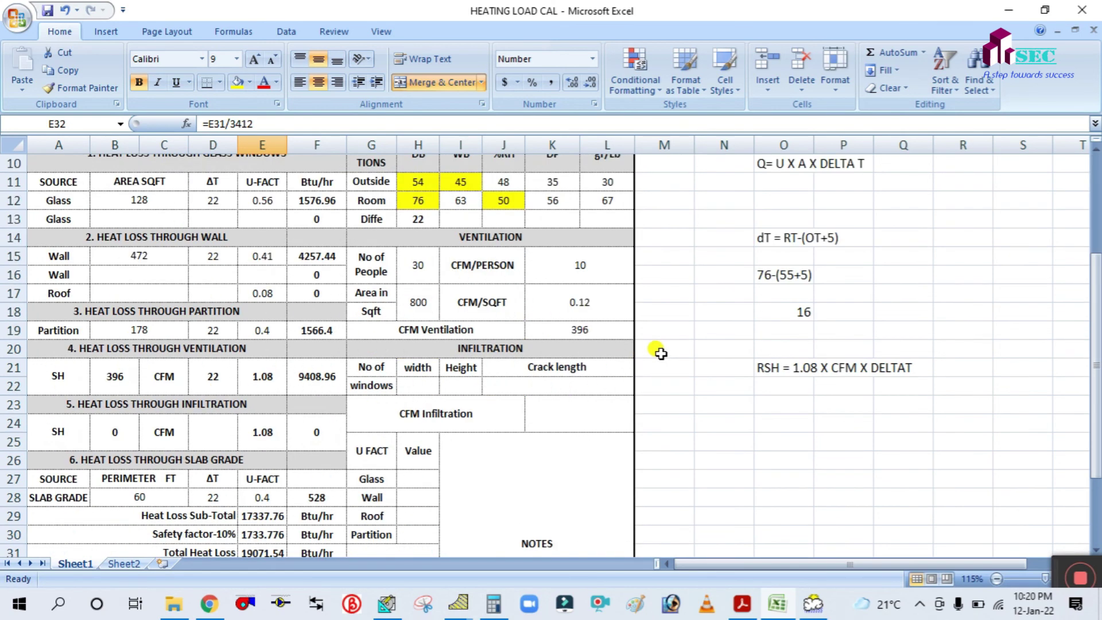
pyautogui.scroll(9, 662, 354)
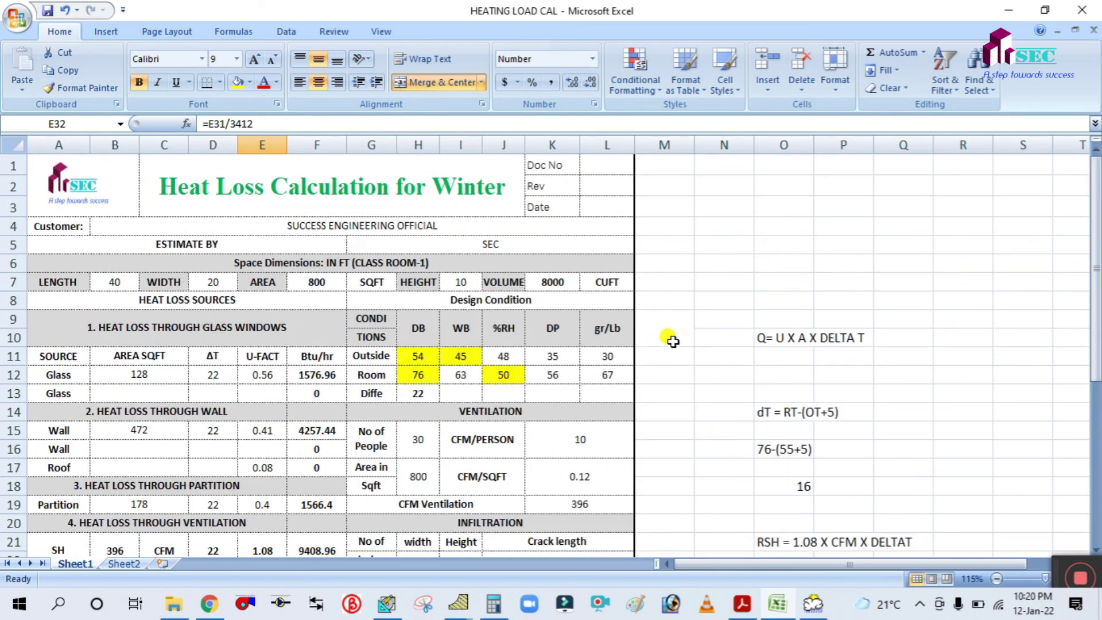
pyautogui.scroll(-7, 673, 341)
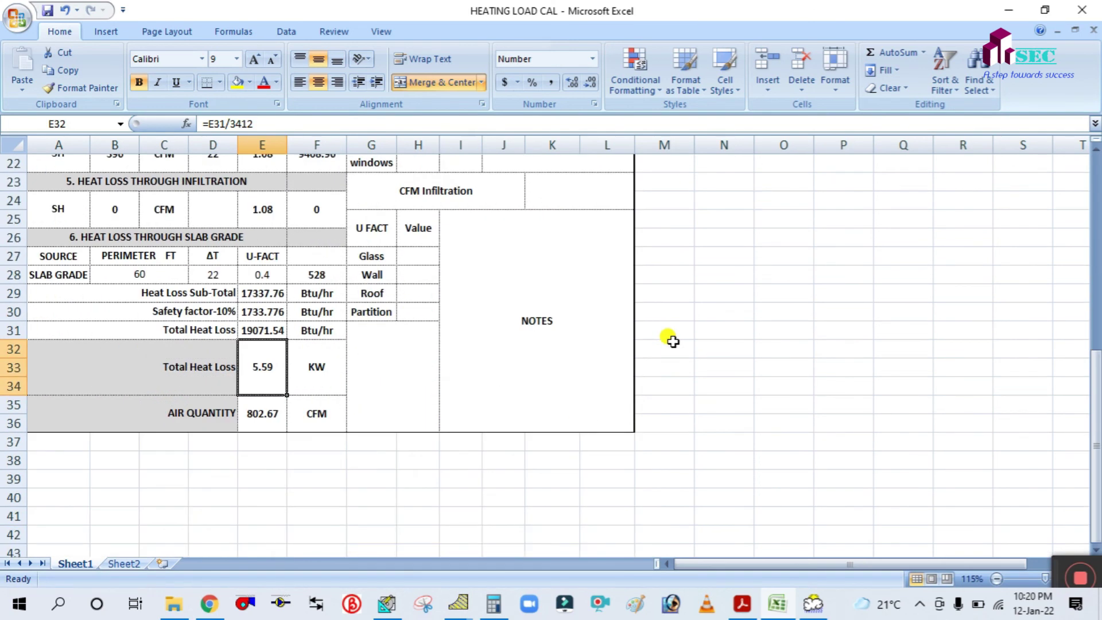
pyautogui.scroll(7, 673, 341)
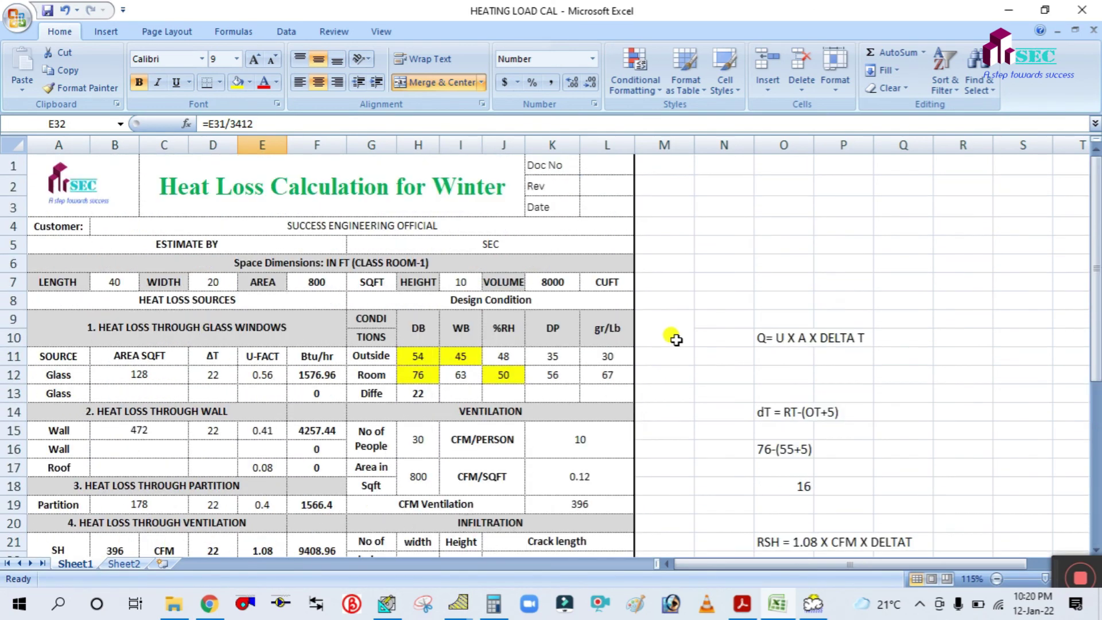
pyautogui.scroll(-2, 683, 336)
pyautogui.scroll(-5, 686, 333)
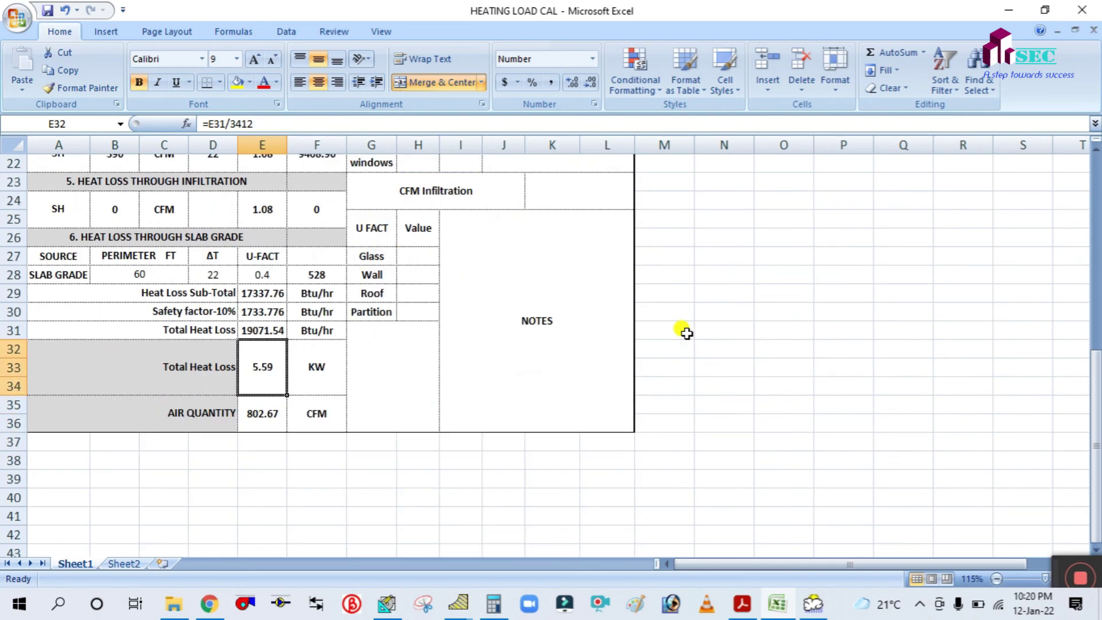
pyautogui.scroll(4, 687, 333)
pyautogui.scroll(3, 686, 333)
pyautogui.scroll(-6, 687, 332)
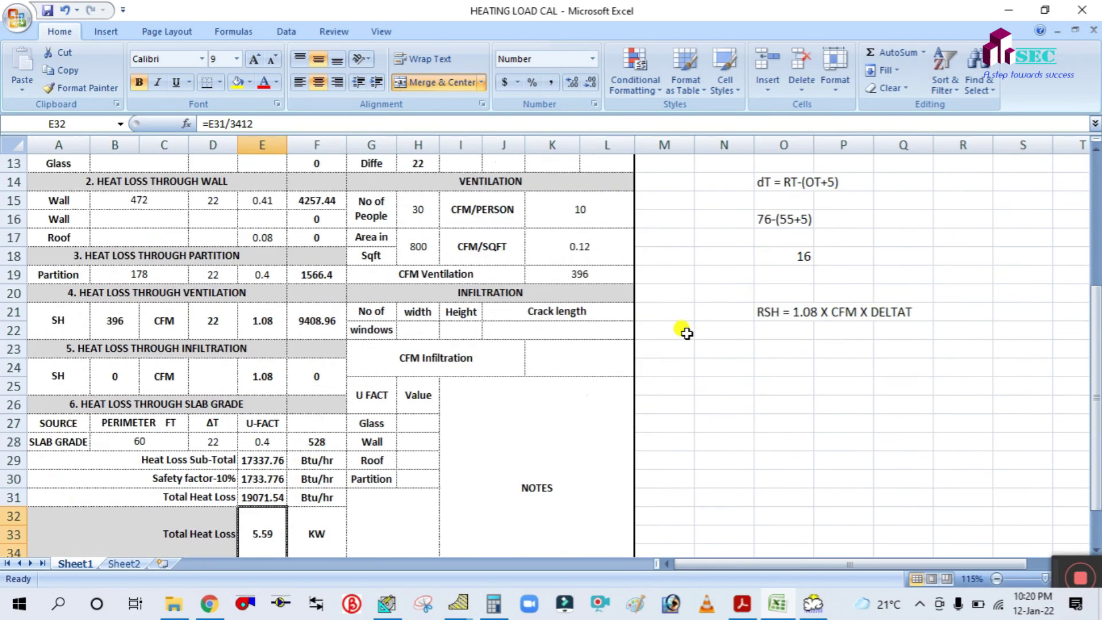
pyautogui.scroll(6, 687, 333)
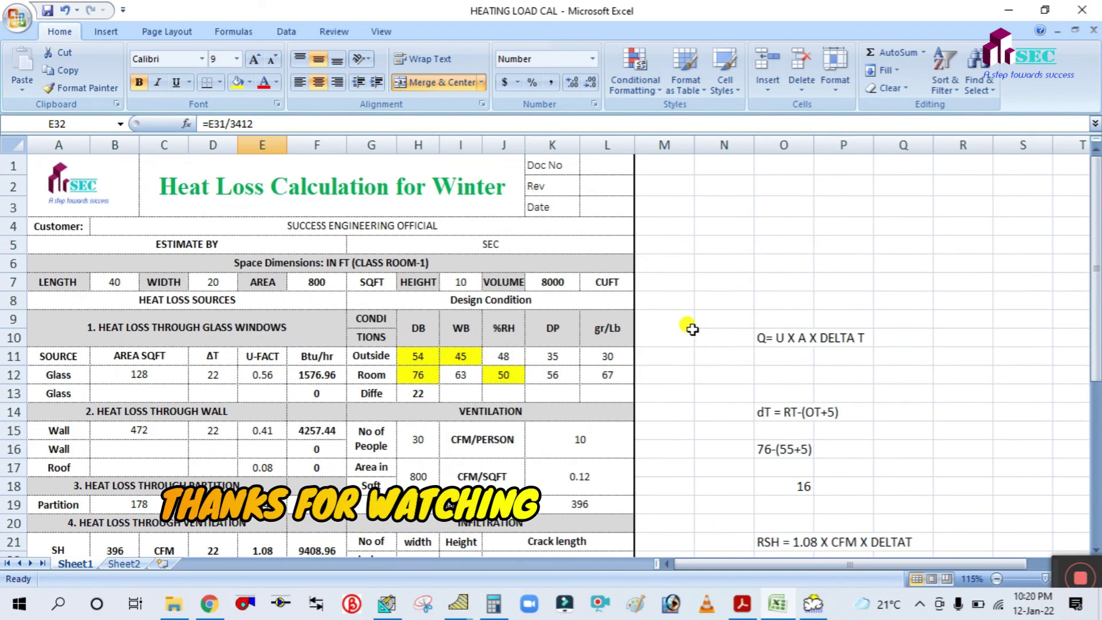
pyautogui.click(1055, 562)
pyautogui.click(670, 477)
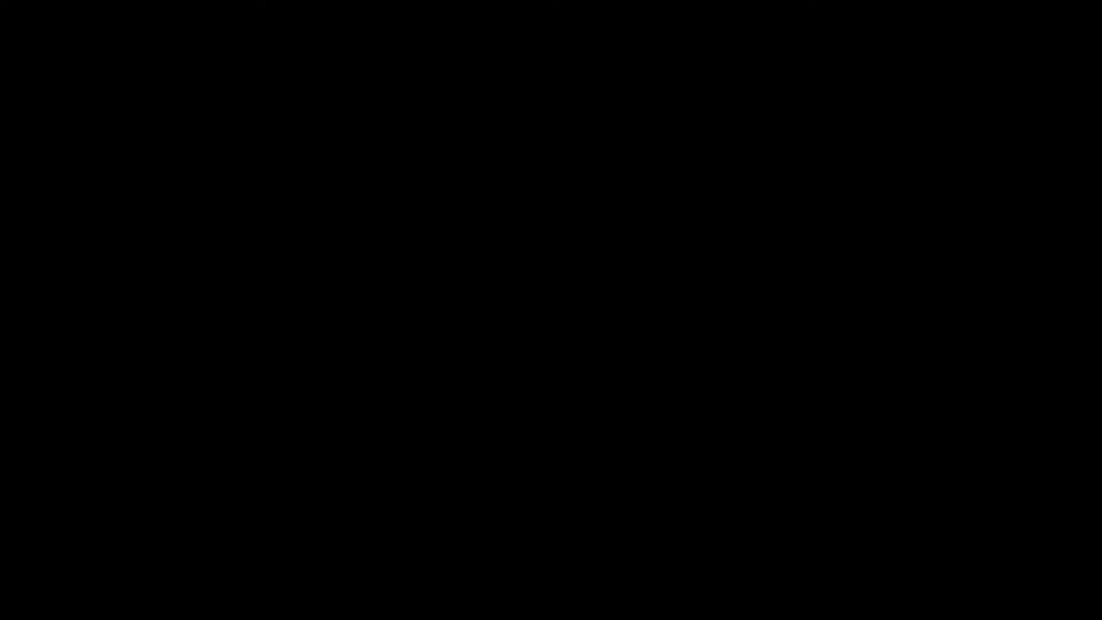